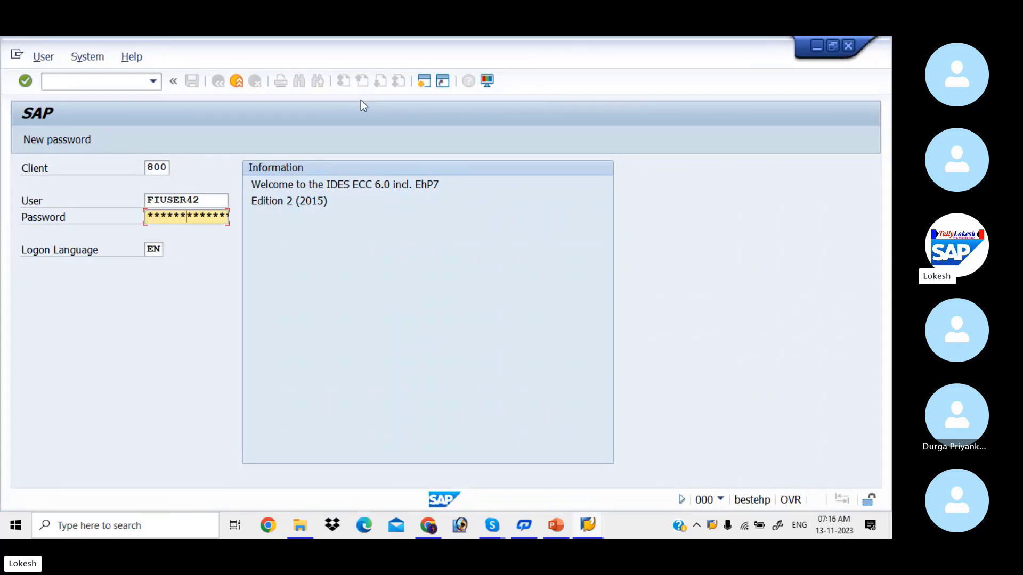
Log on to client 800 with the account password and open transaction OKKP.
type("*")
key("Return")
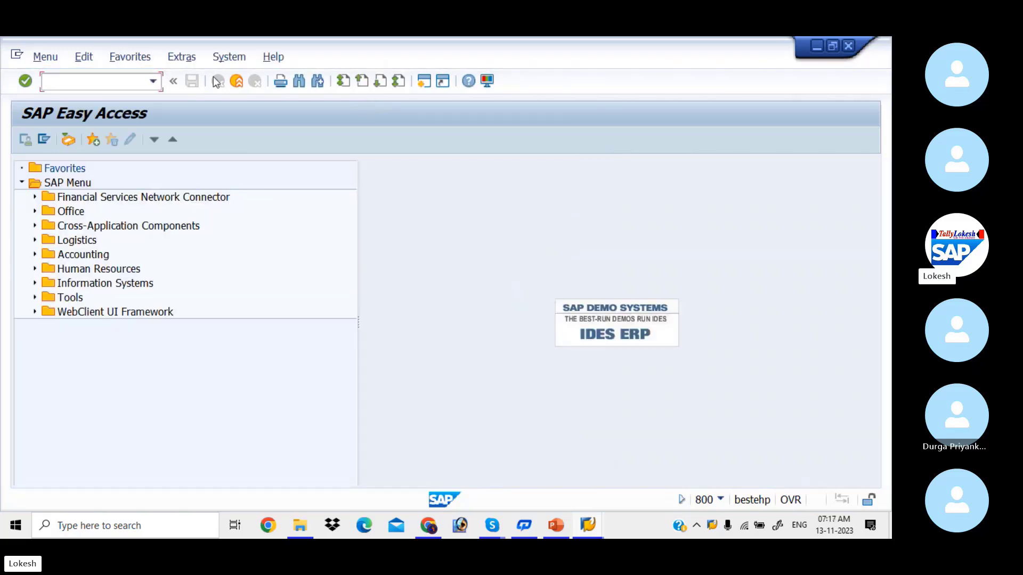
type("OKKP")
key("Return")
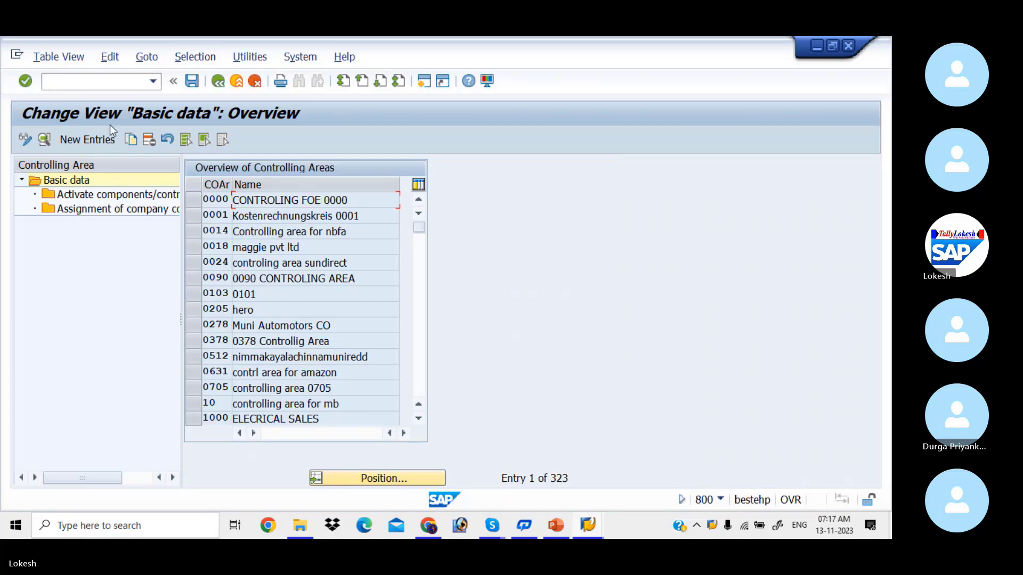
Start a new controlling area entry and take over its basic data from company code SAP4.
left_click(101, 140)
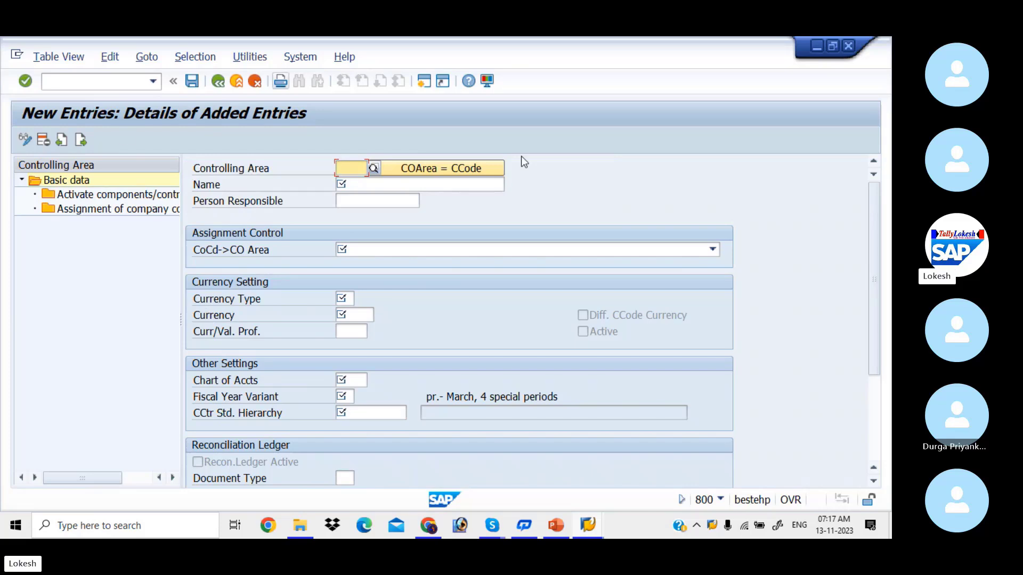
left_click(453, 170)
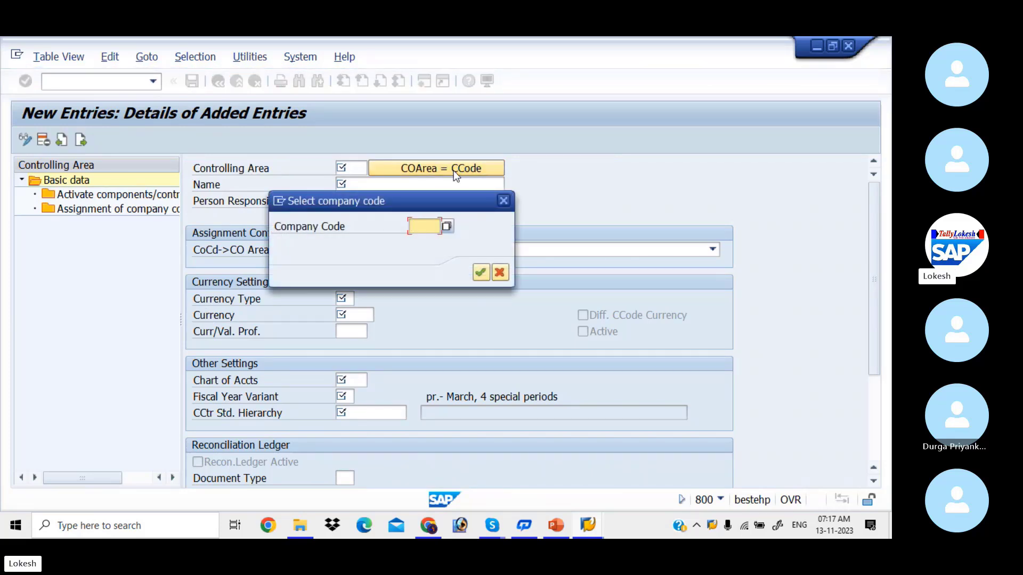
type("SAP4")
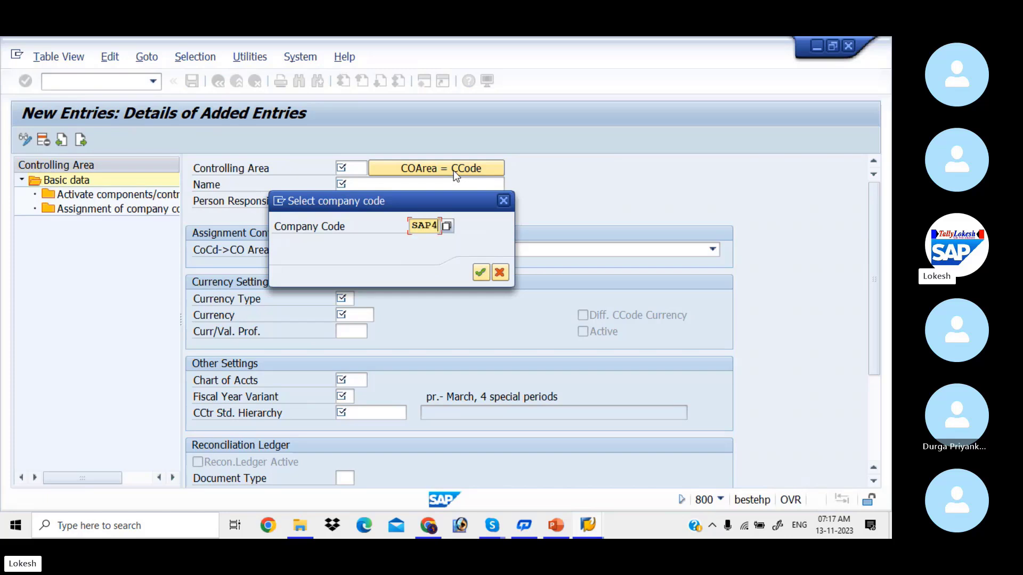
key("Return")
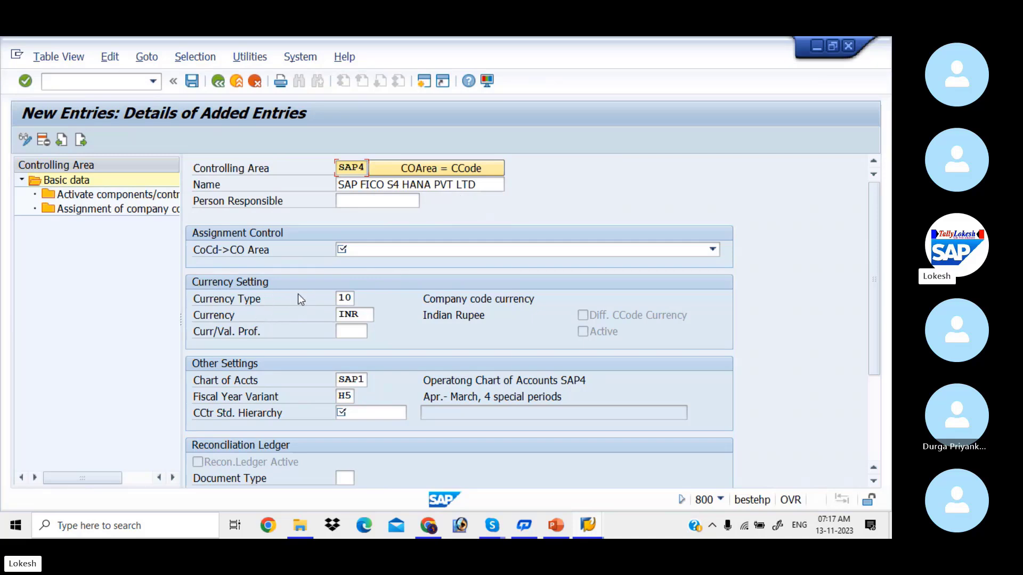
Select currency type 10 and assign the controlling area as "Controlling area same as company code".
left_click(346, 298)
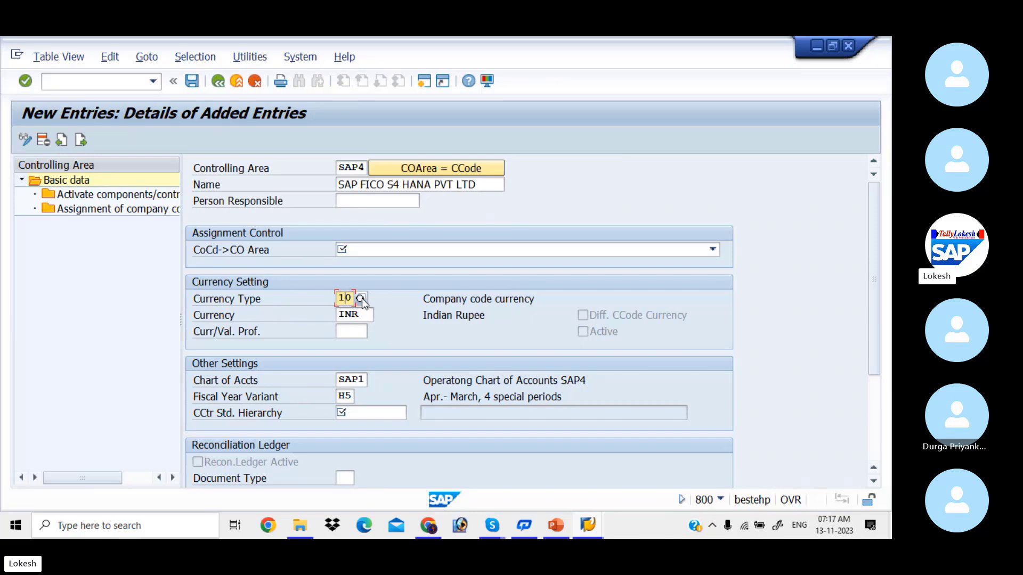
left_click(361, 299)
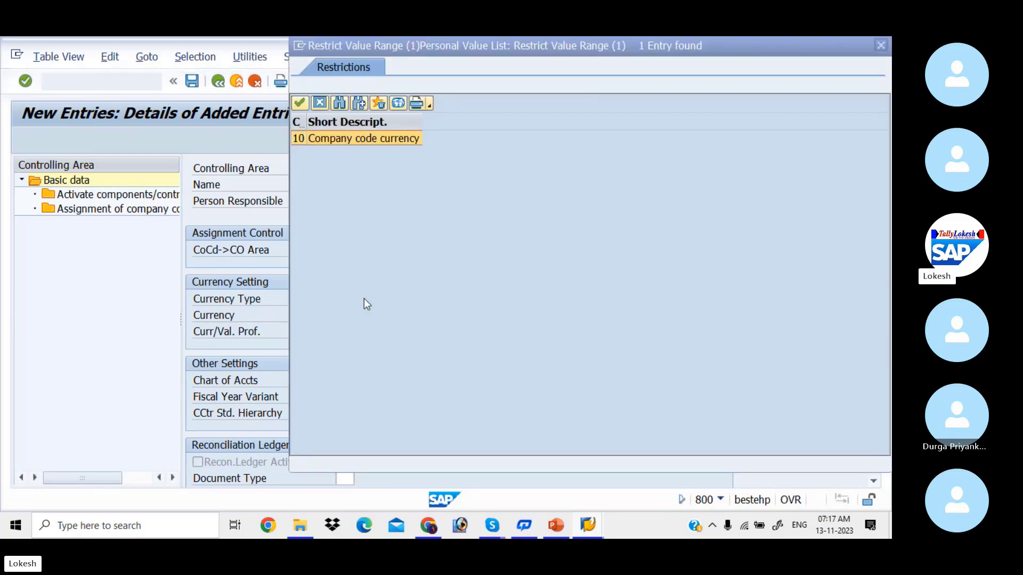
double_click(379, 138)
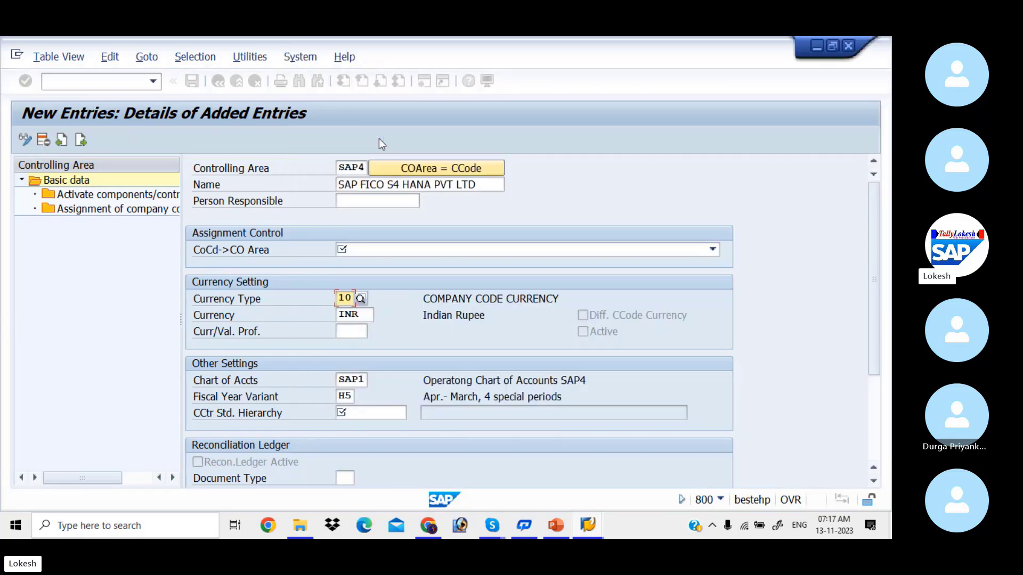
left_click(358, 314)
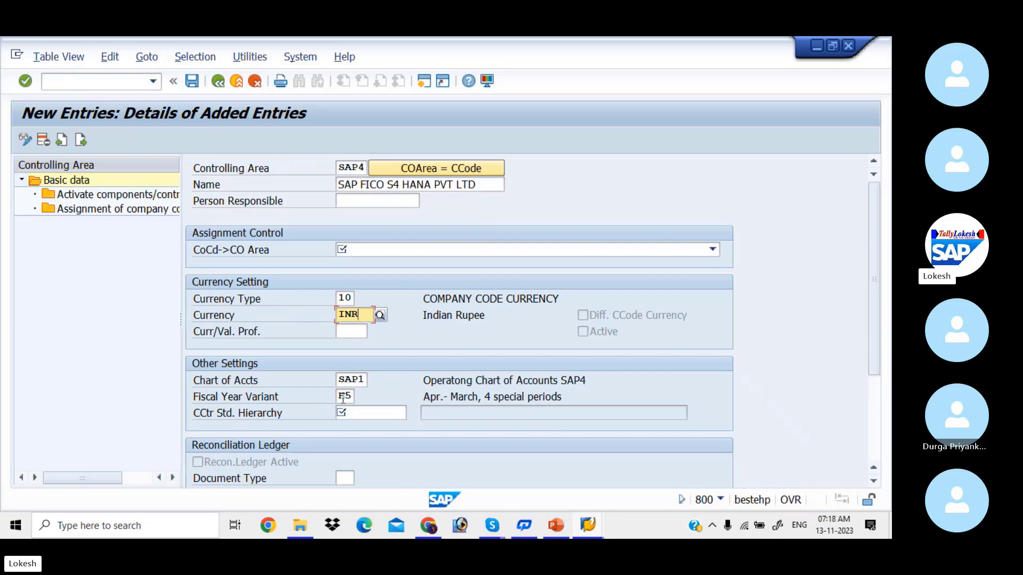
left_click(384, 247)
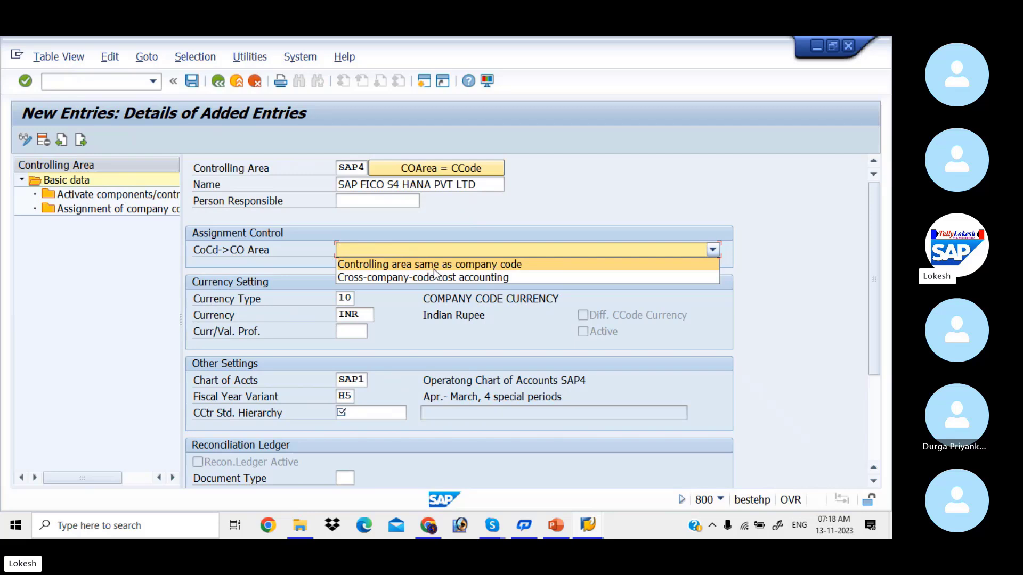
left_click(501, 265)
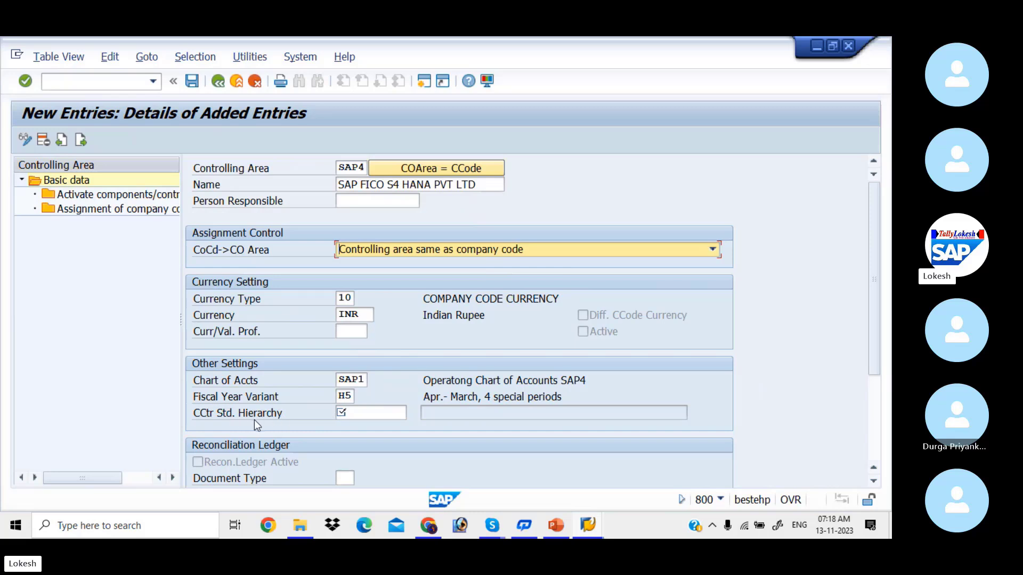
Enter SAP4_CCSH as the cost center standard hierarchy and SA as the reconciliation ledger document type.
left_click(361, 411)
type("SAP4")
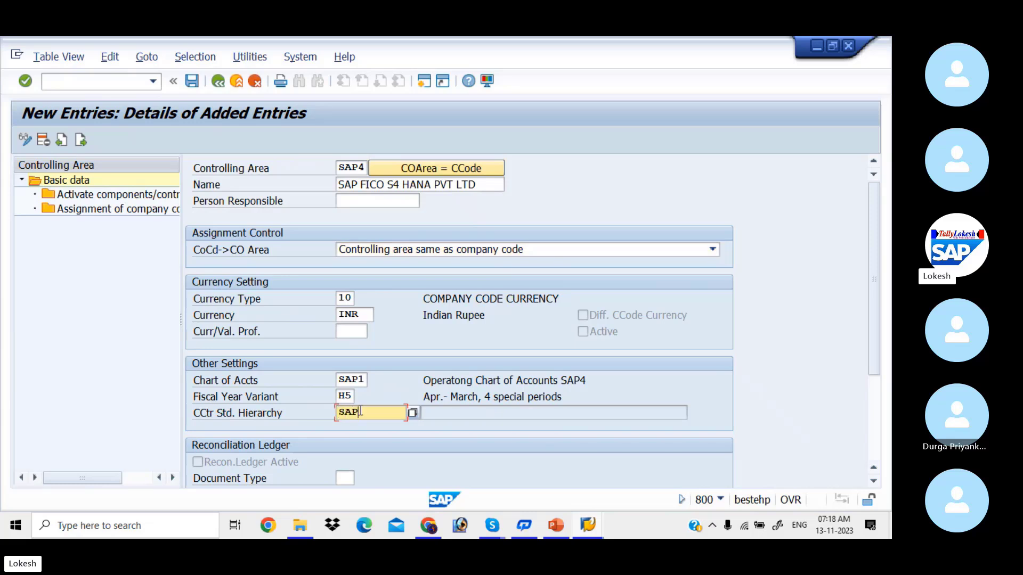
type("_CCSH")
left_click_drag(876, 321, 872, 376)
left_click(347, 385)
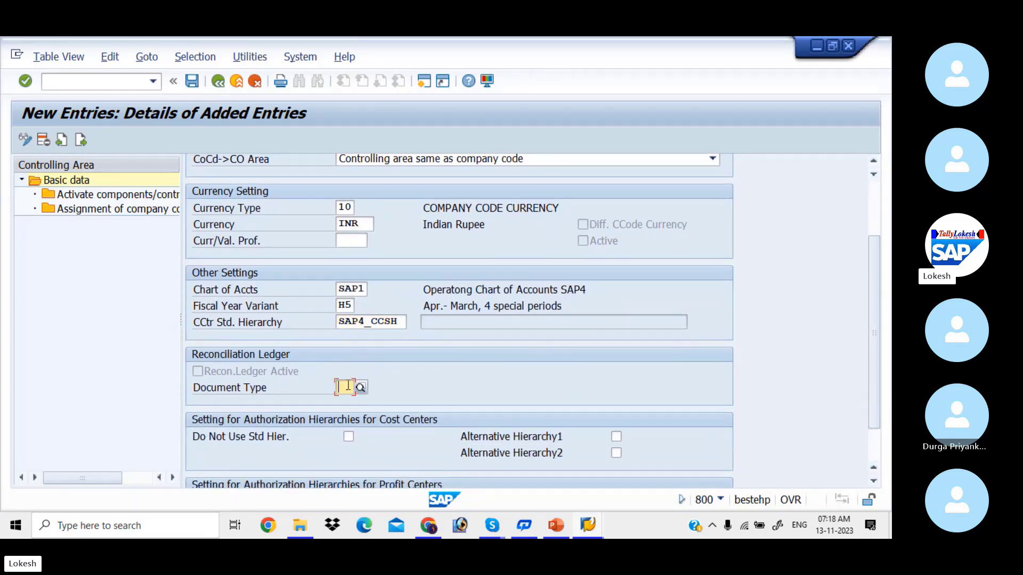
type("SA")
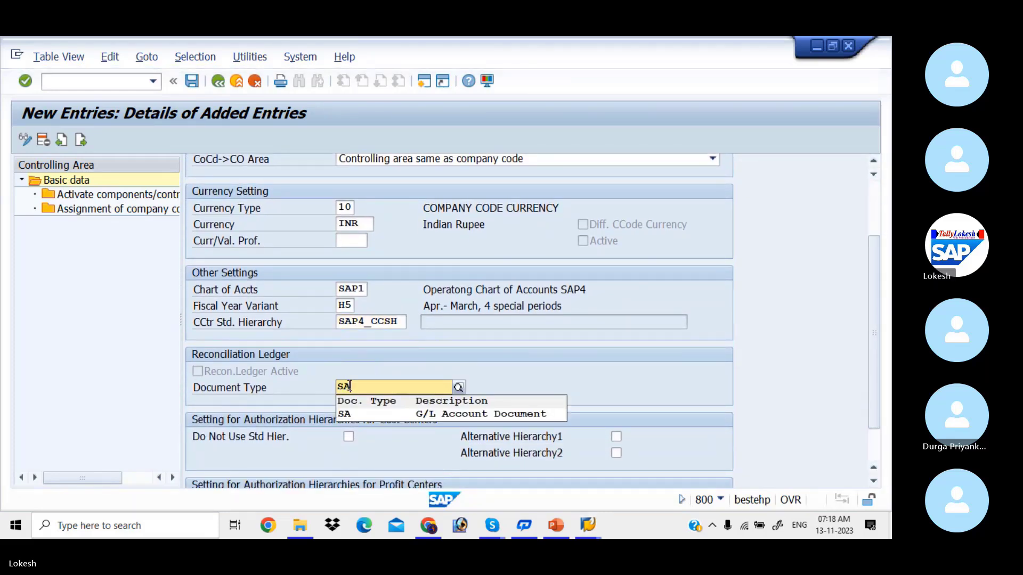
left_click(375, 417)
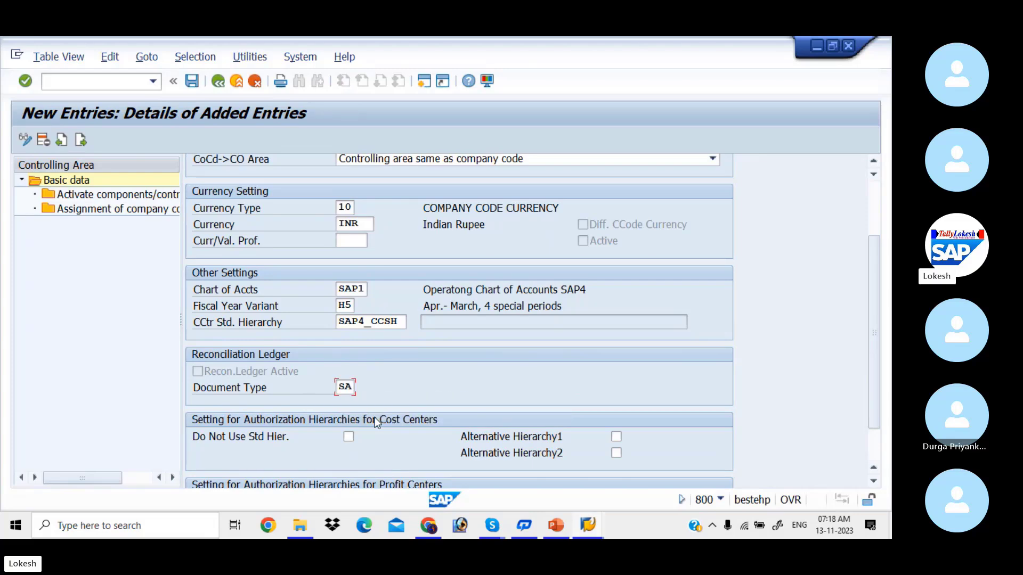
Save the controlling area and agree to create SAP4_CCSH as a standard hierarchy.
left_click_drag(874, 250, 874, 195)
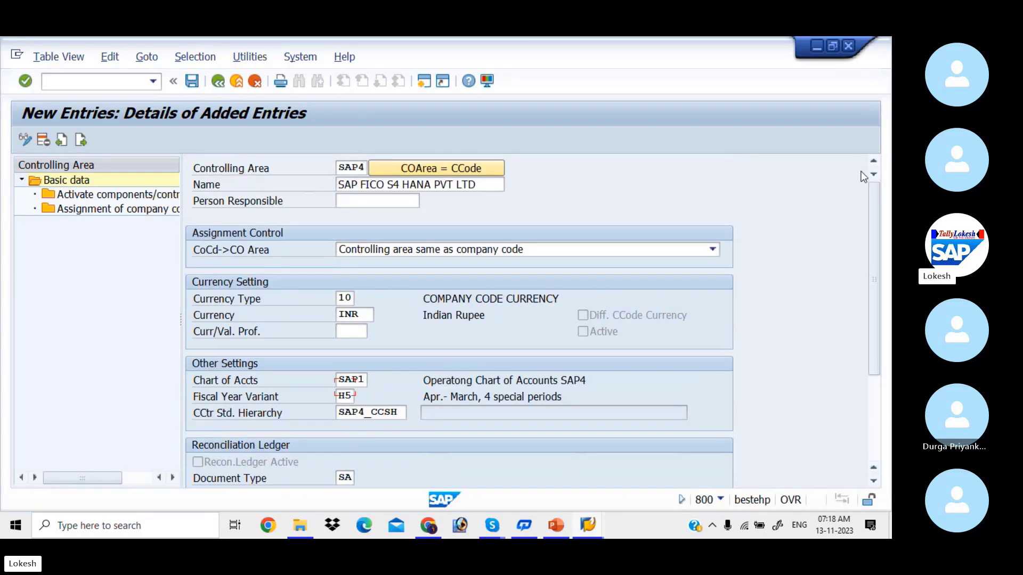
left_click(192, 81)
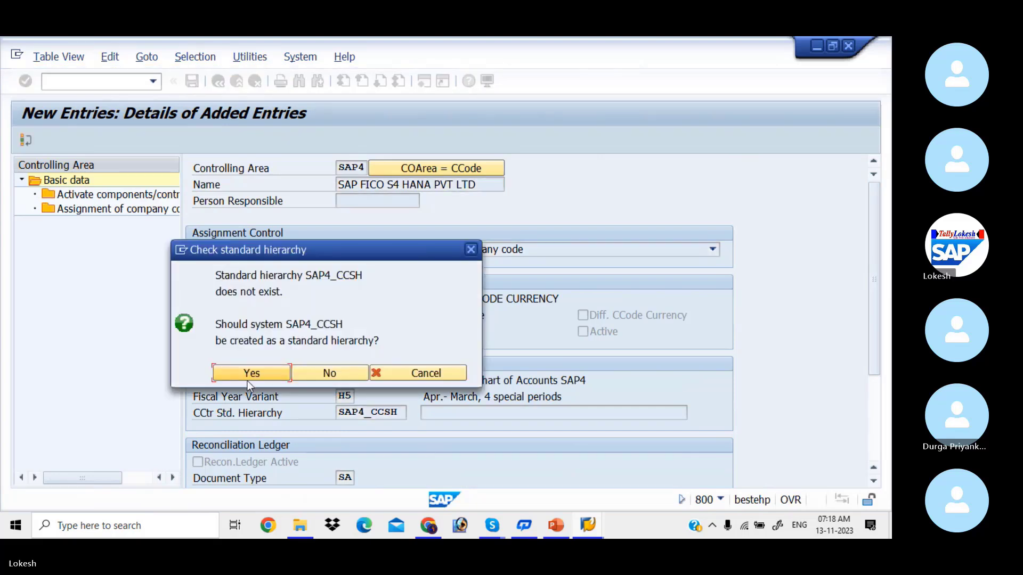
left_click(254, 374)
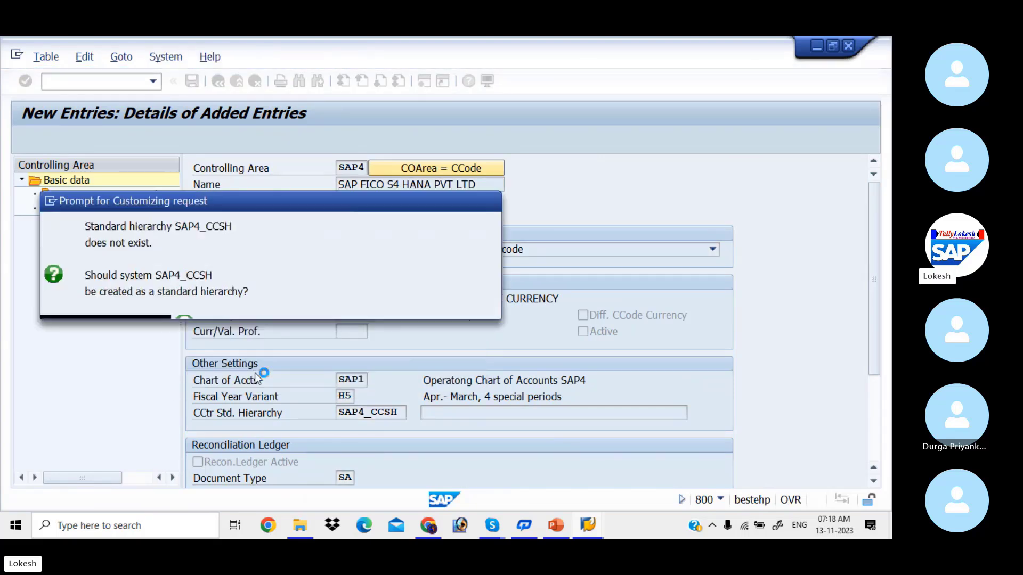
Create a customizing request described as "CONTROLLING AREA FOR SAP 4" and use it to record the entry.
left_click(371, 305)
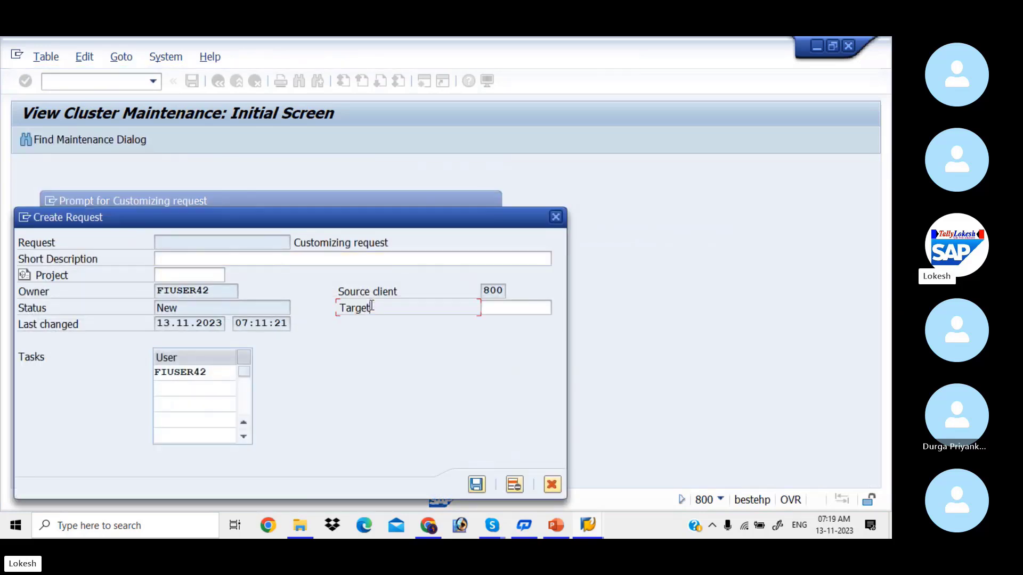
left_click(235, 261)
type("CONT")
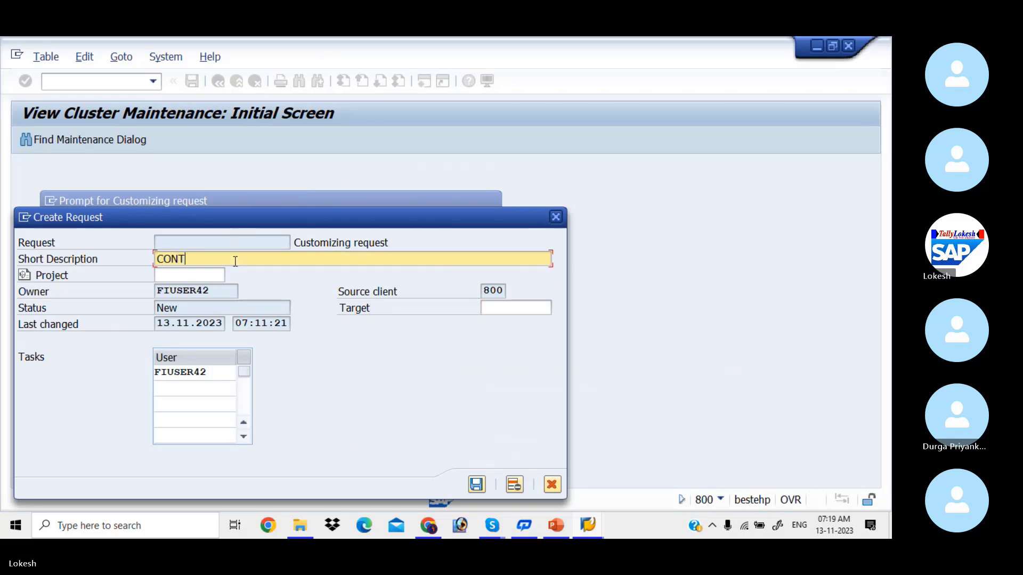
type("ROLLINGA AREA FOR SAP 4")
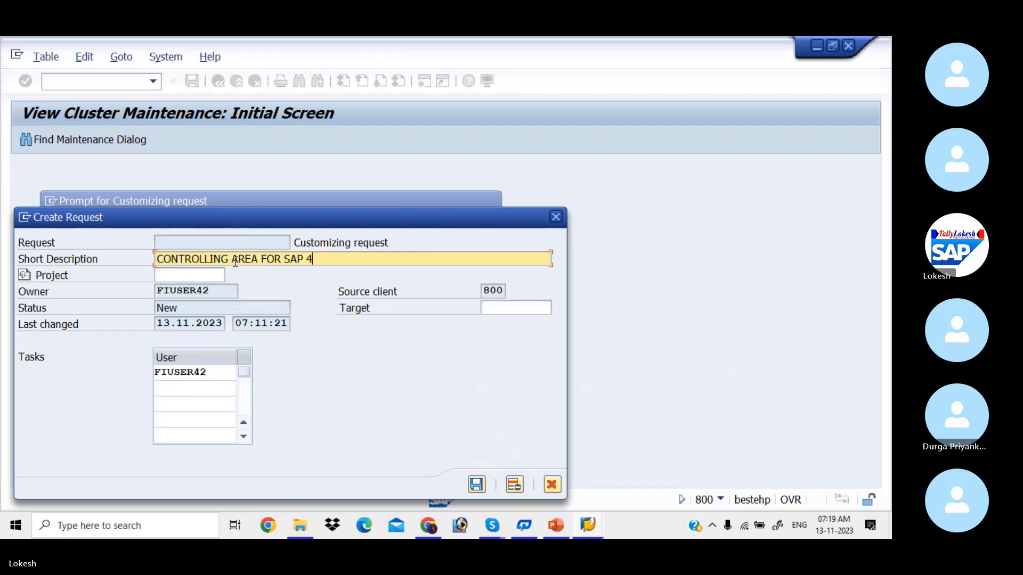
left_click(472, 488)
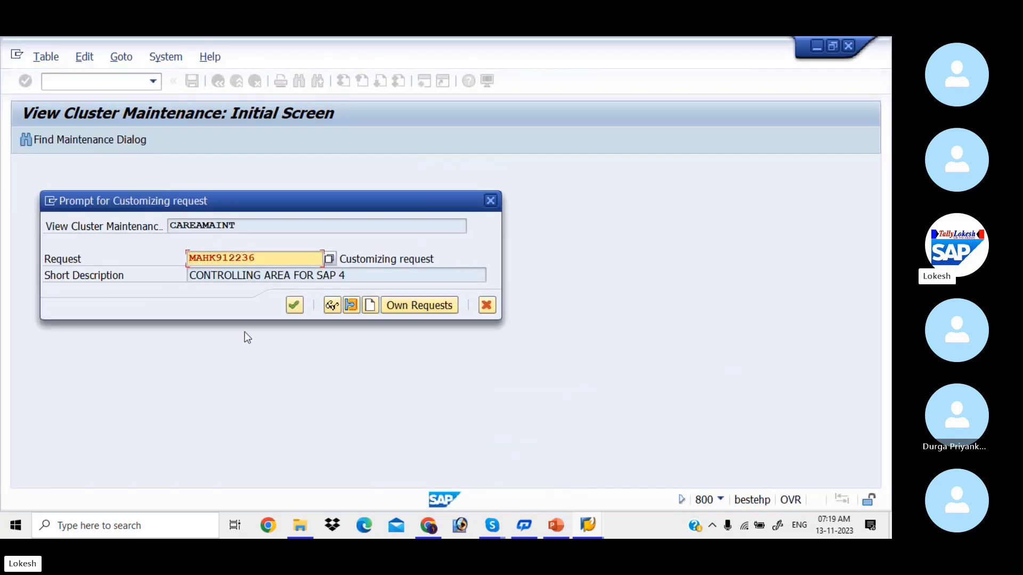
left_click(294, 305)
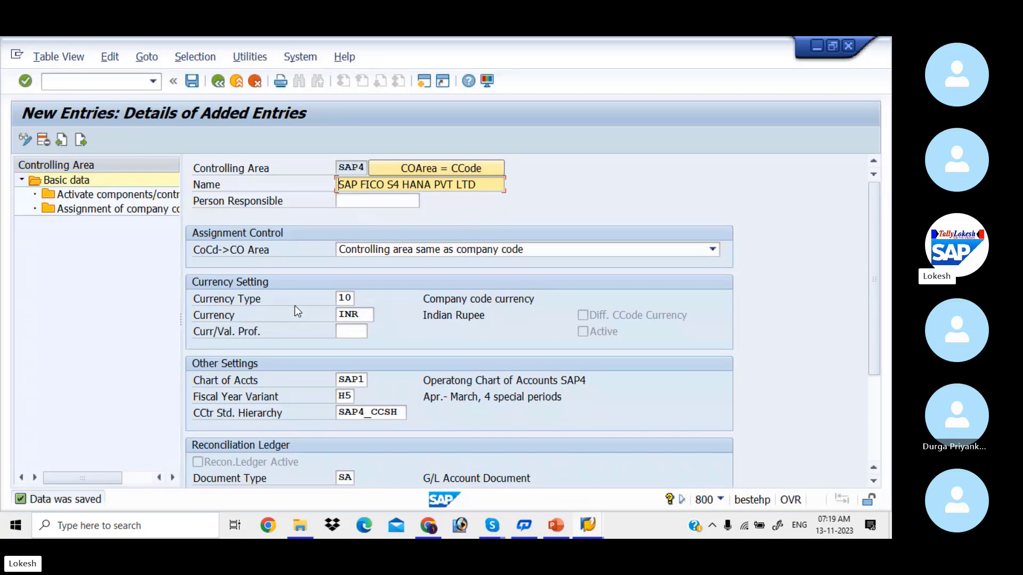
Assign company code SAP4 to controlling area SAP4 and save the assignment.
double_click(149, 215)
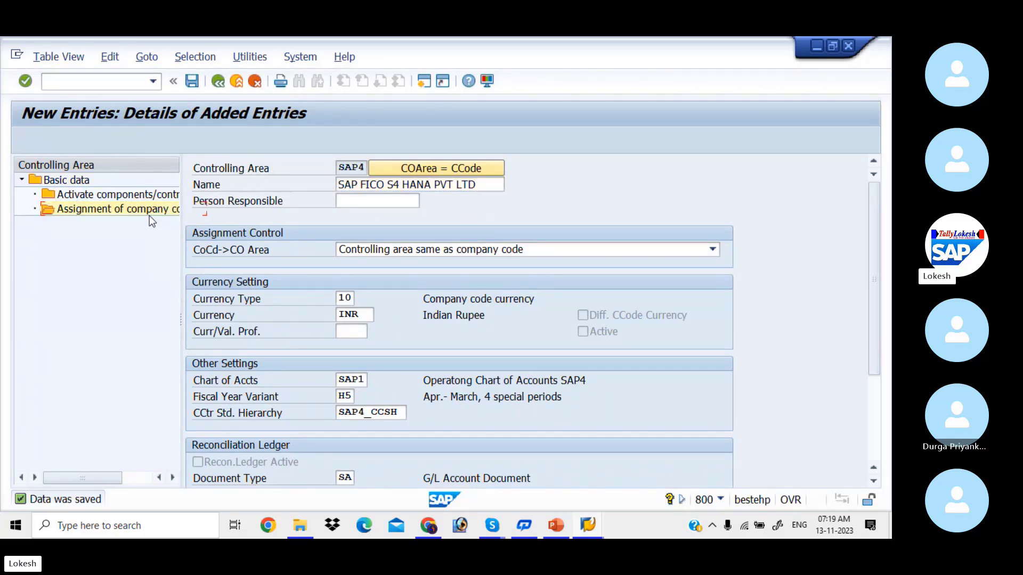
left_click(68, 139)
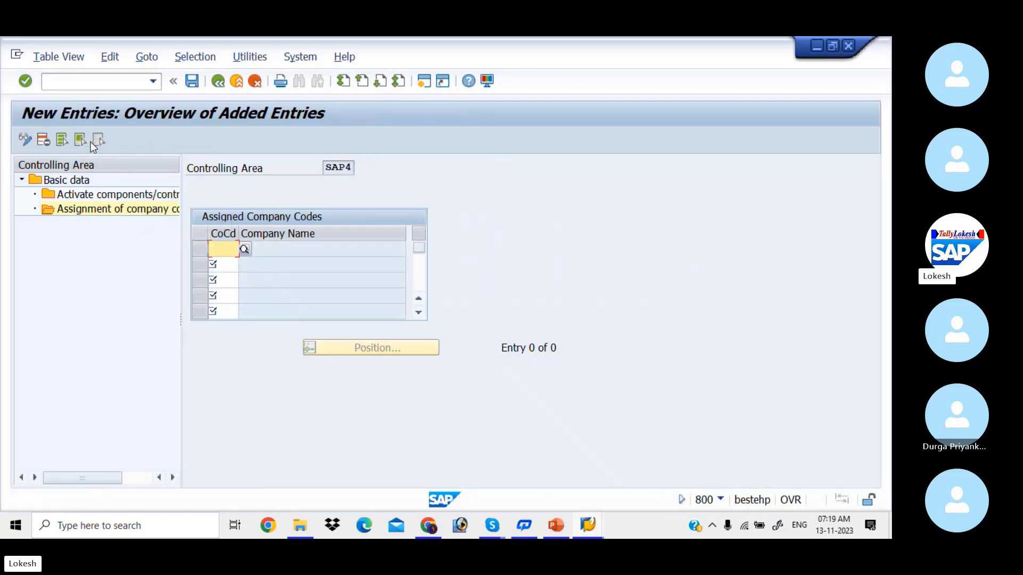
type("SAP4")
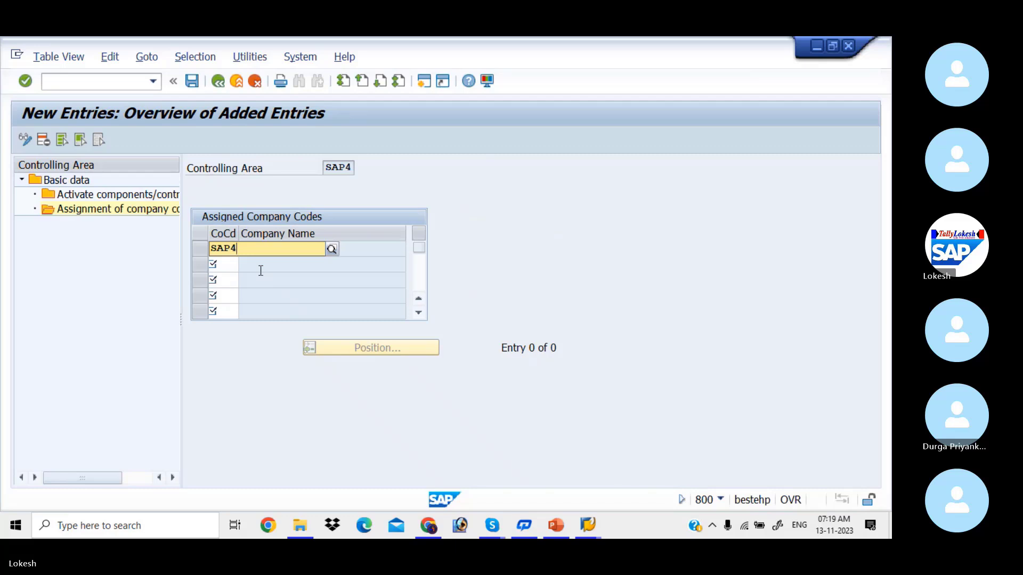
key("Return")
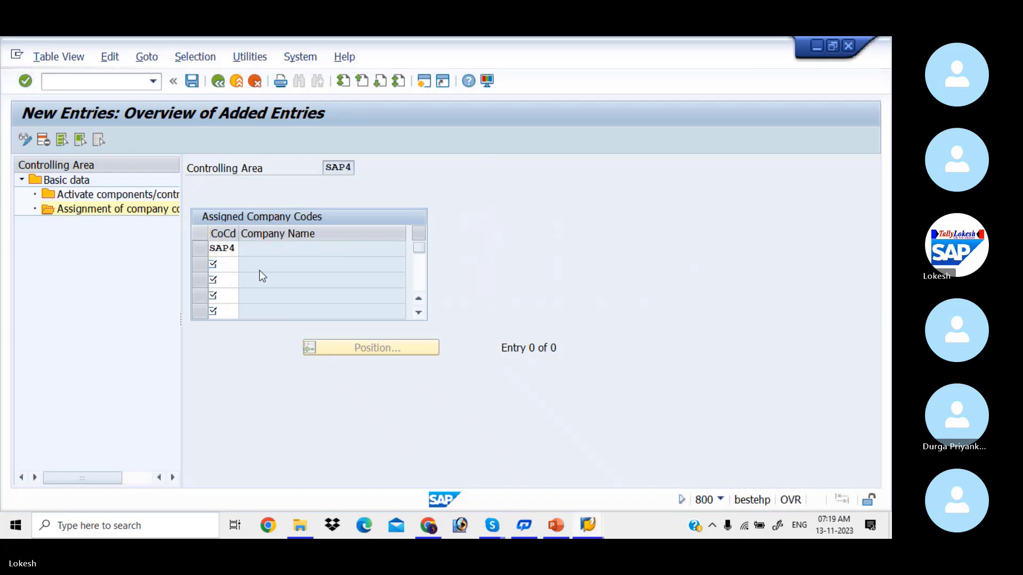
left_click(194, 80)
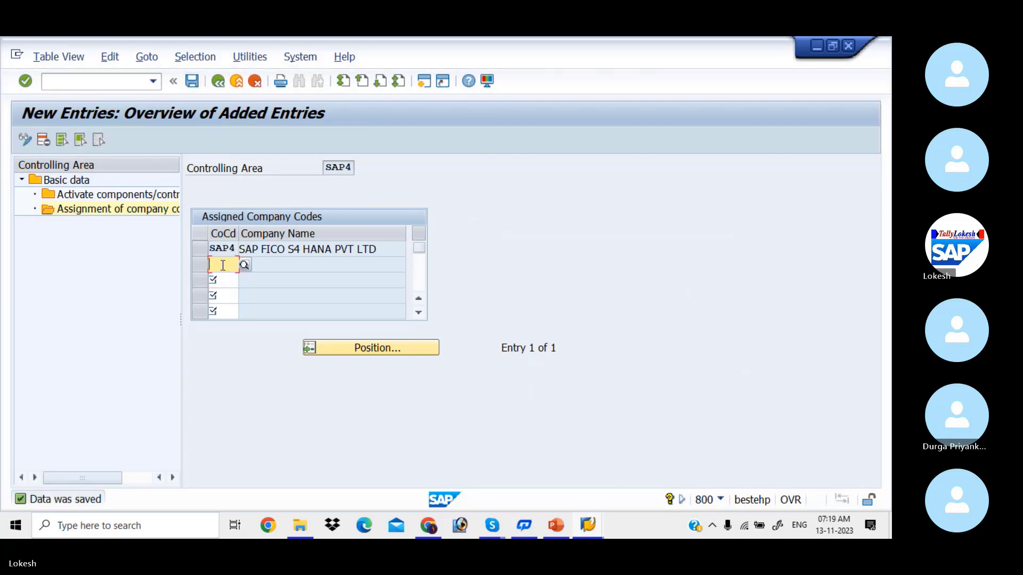
Add a new components and control indicators entry for controlling area SAP4 with fiscal year 2023.
left_click(120, 199)
double_click(120, 200)
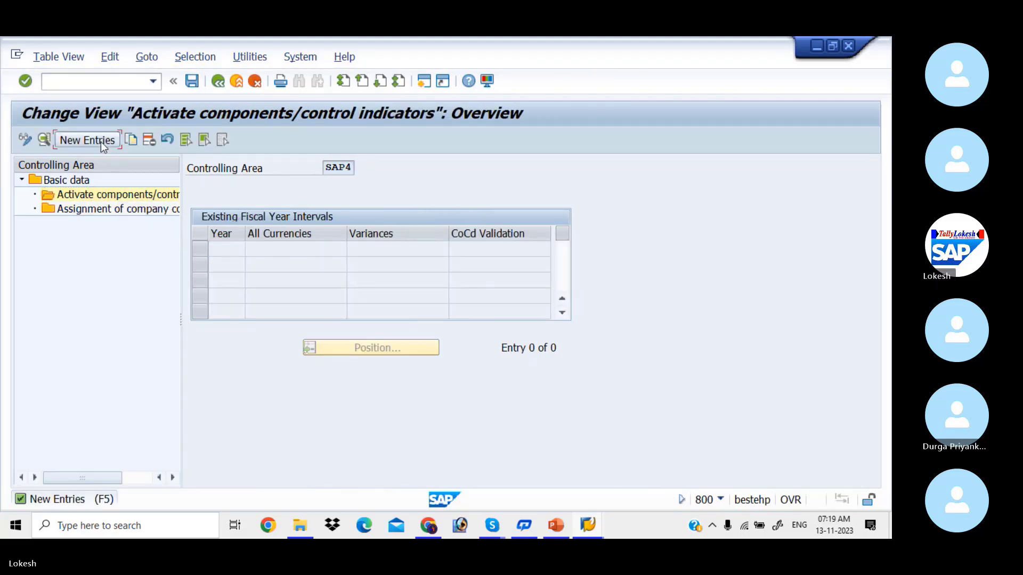
left_click(101, 142)
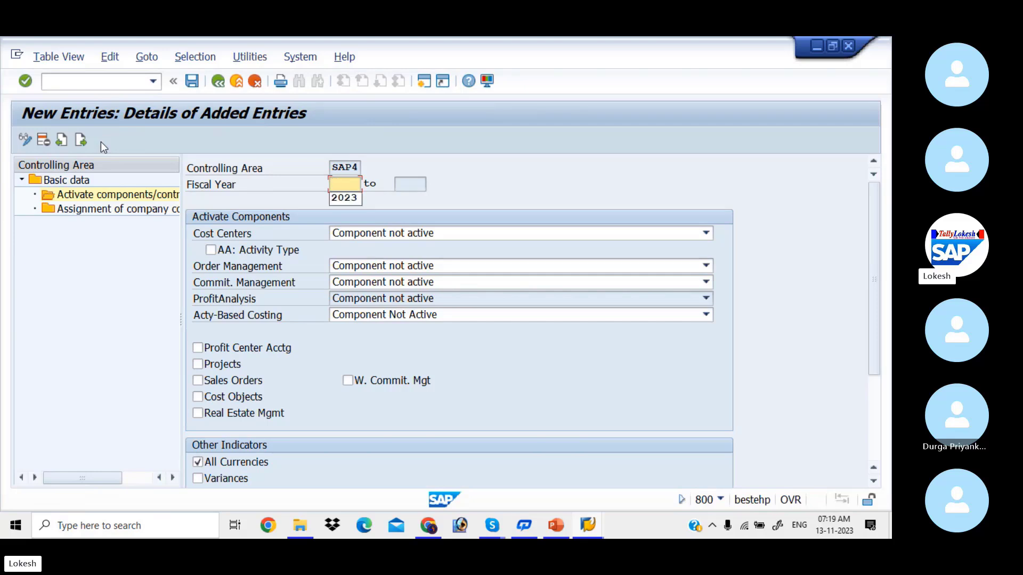
key("Down")
key("Tab")
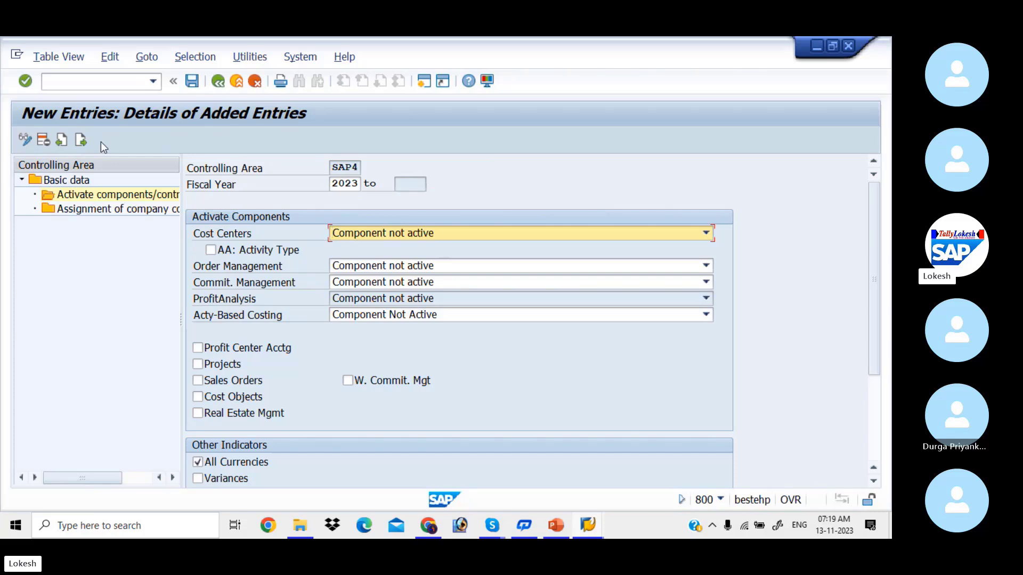
Enable the AA: Activity Type indicator and set Cost Centers to "Component active".
left_click(211, 250)
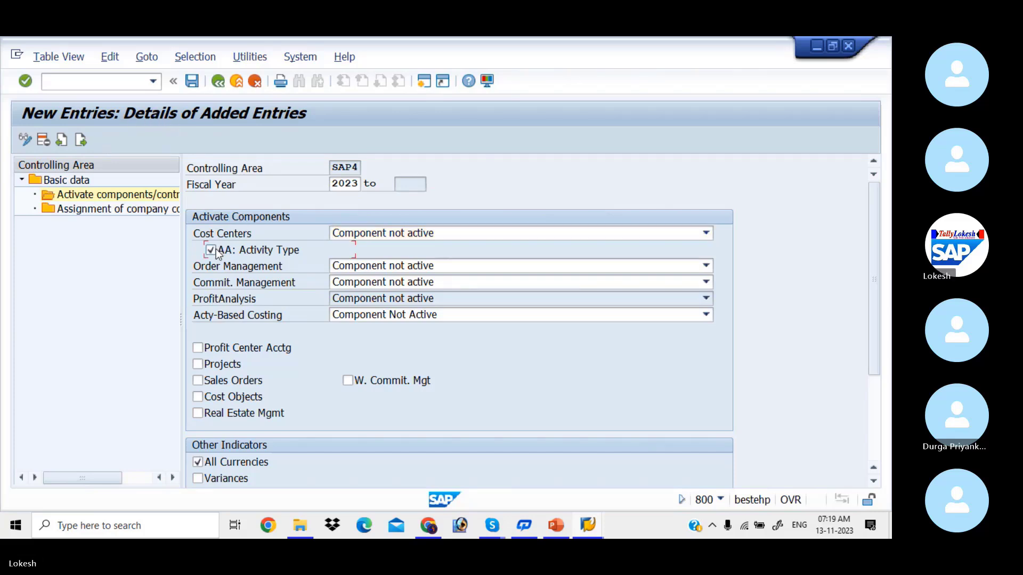
left_click(570, 234)
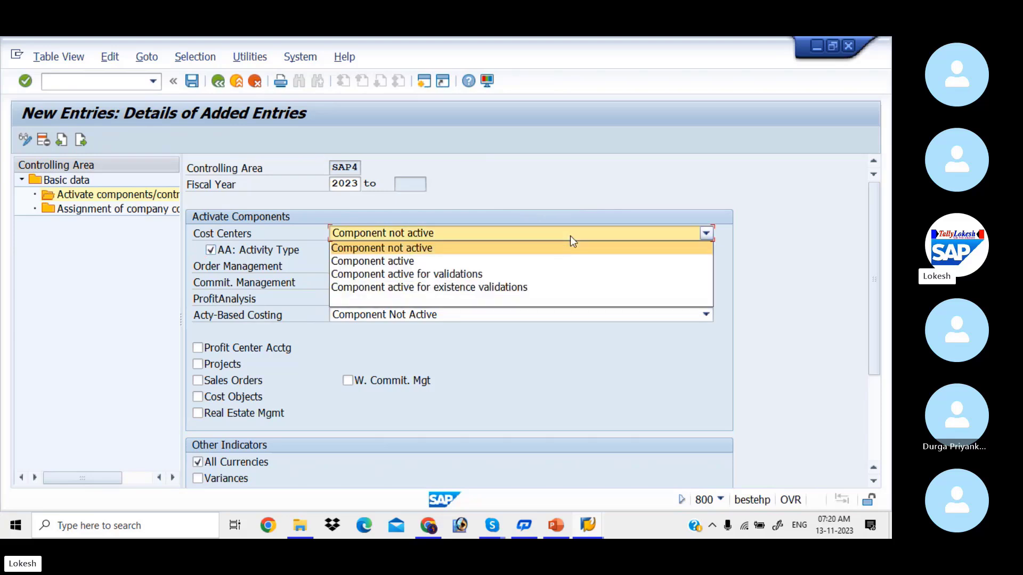
left_click(454, 262)
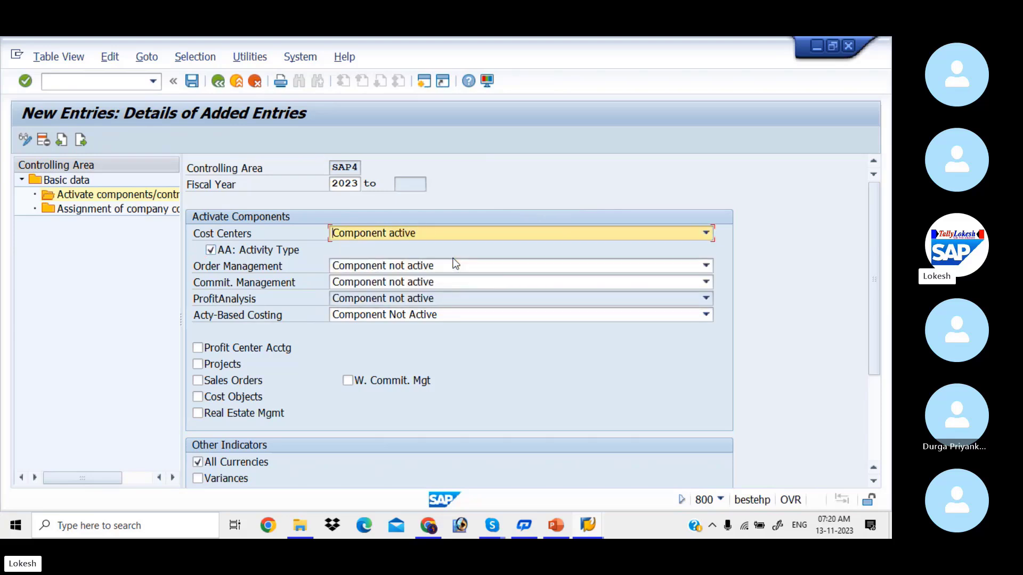
Set Order Management to "Component active", enable Profit Center Acctg, and save the control indicators entry for controlling area SAP4.
left_click(480, 268)
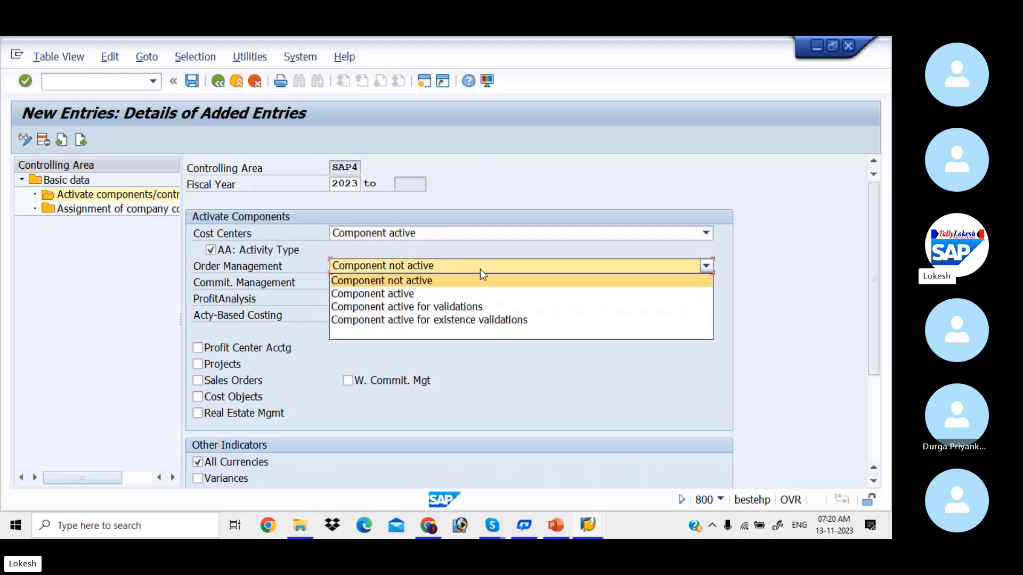
left_click(454, 291)
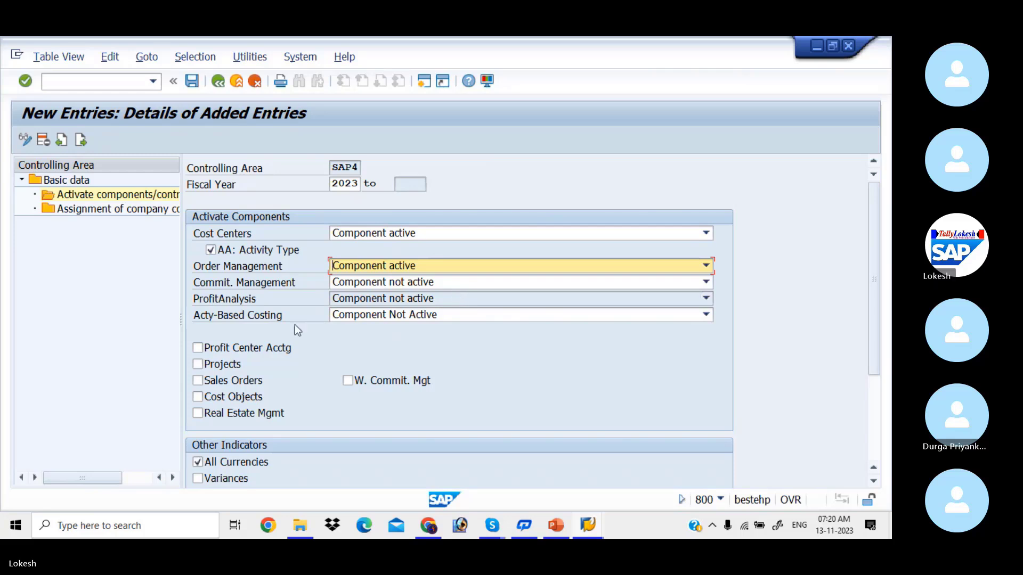
left_click(198, 348)
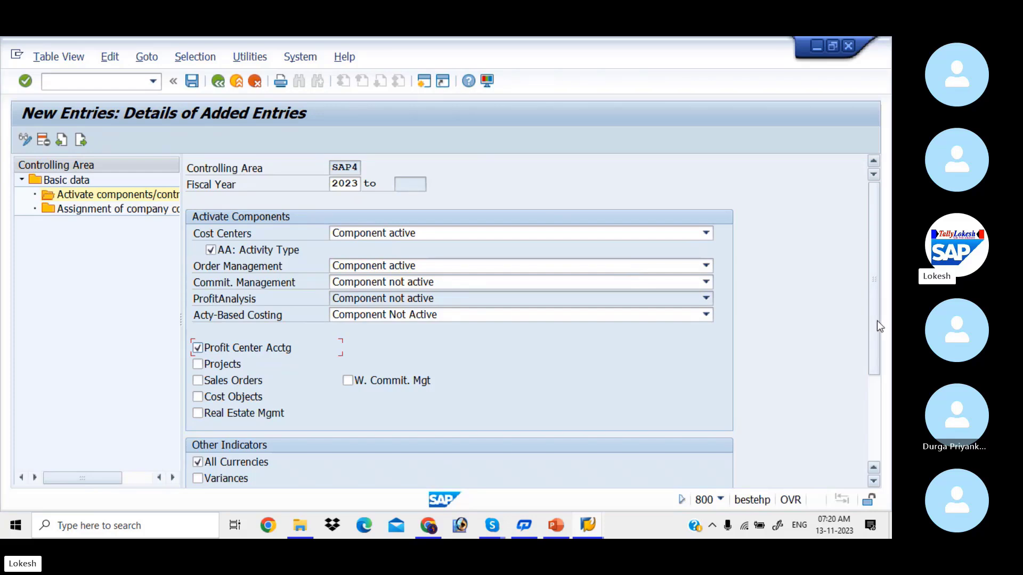
left_click_drag(879, 326, 889, 413)
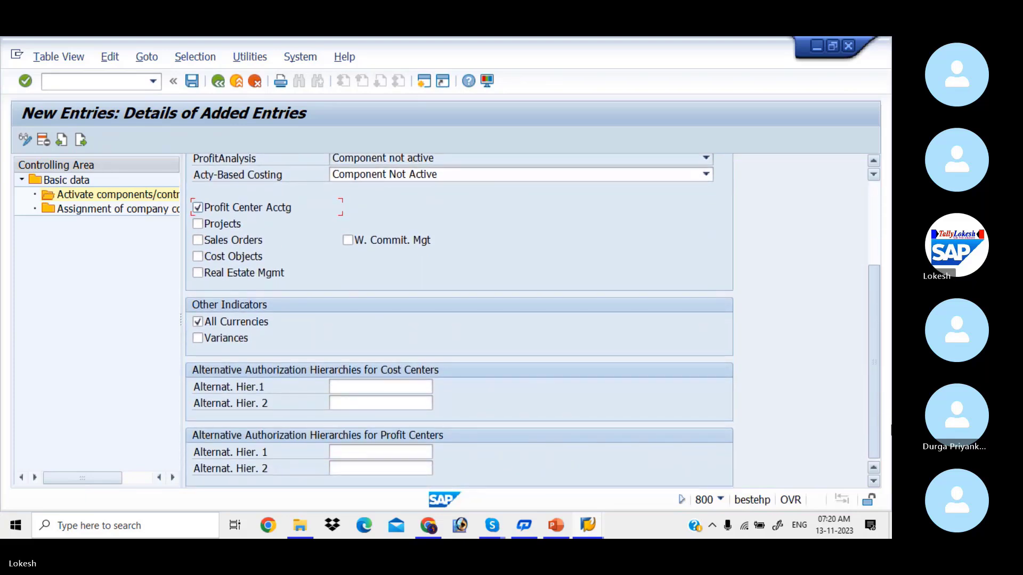
scroll(884, 420, "up", 5)
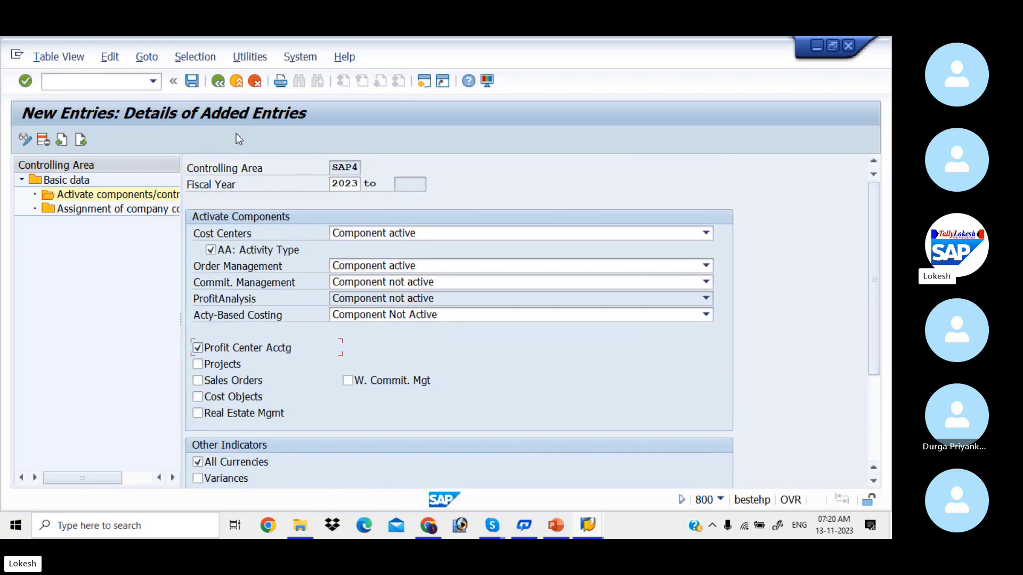
left_click(192, 81)
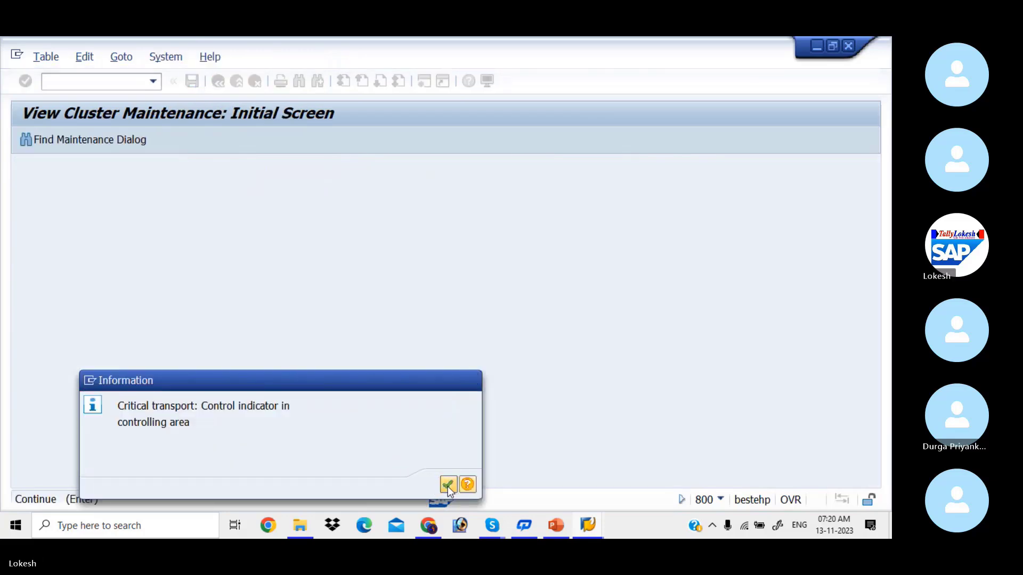
left_click(448, 484)
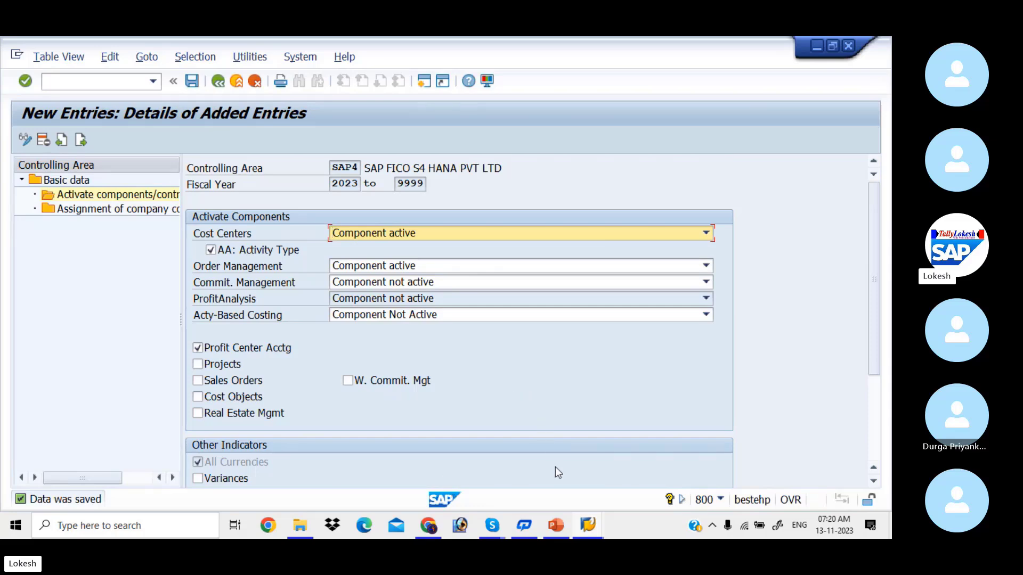
Switch to the COST ELEMENTS. SAP presentation in PowerPoint and look up the transaction codes on the Configuration Steps slide.
mouse_move(567, 526)
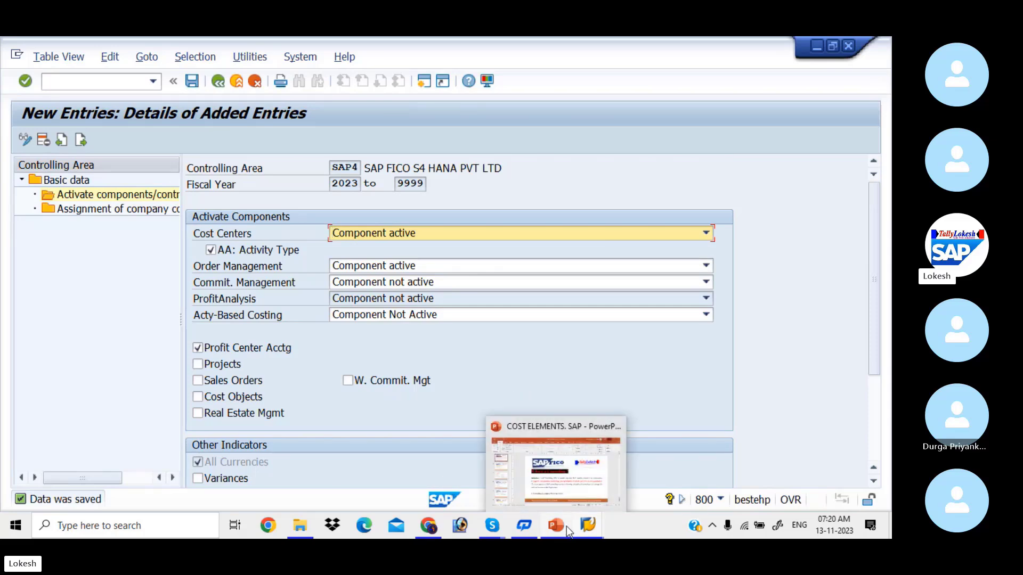
left_click(582, 486)
scroll(126, 436, "down", 5)
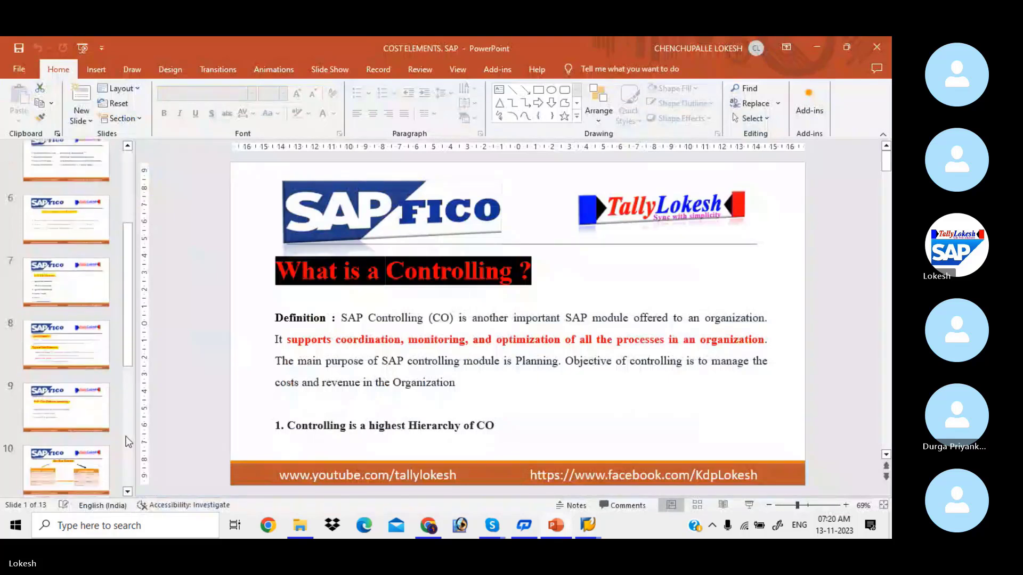
left_click(95, 438)
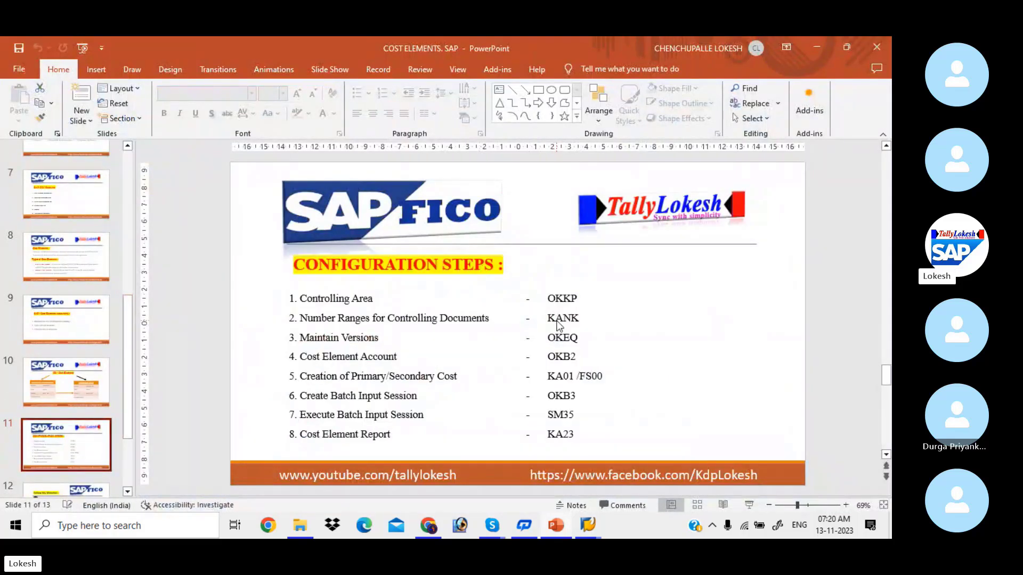
Switch back to SAP and open number range maintenance for CO documents with transaction /NKANK.
key("alt+Tab")
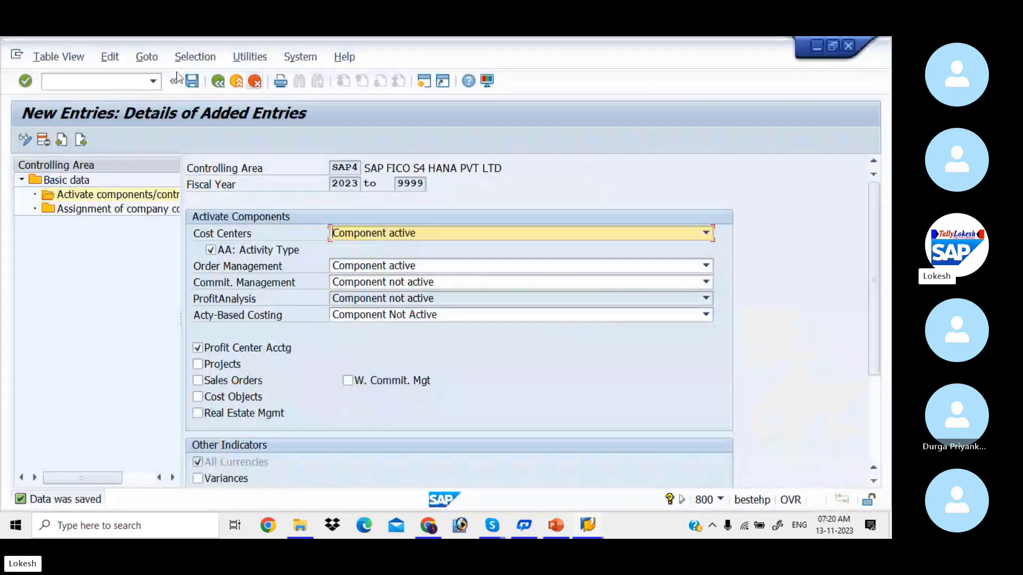
left_click(130, 84)
type("/")
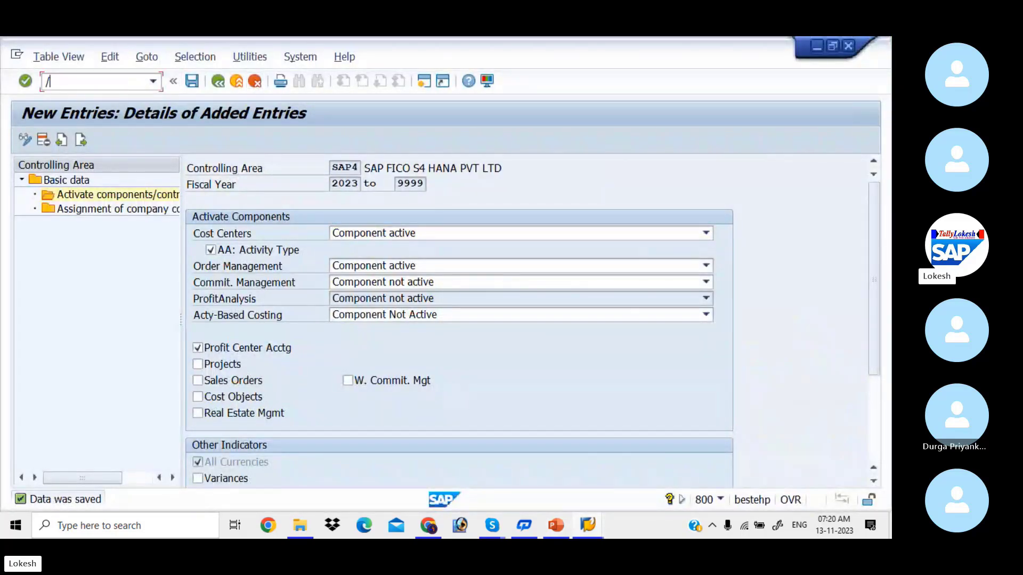
type("NKANK")
key("Return")
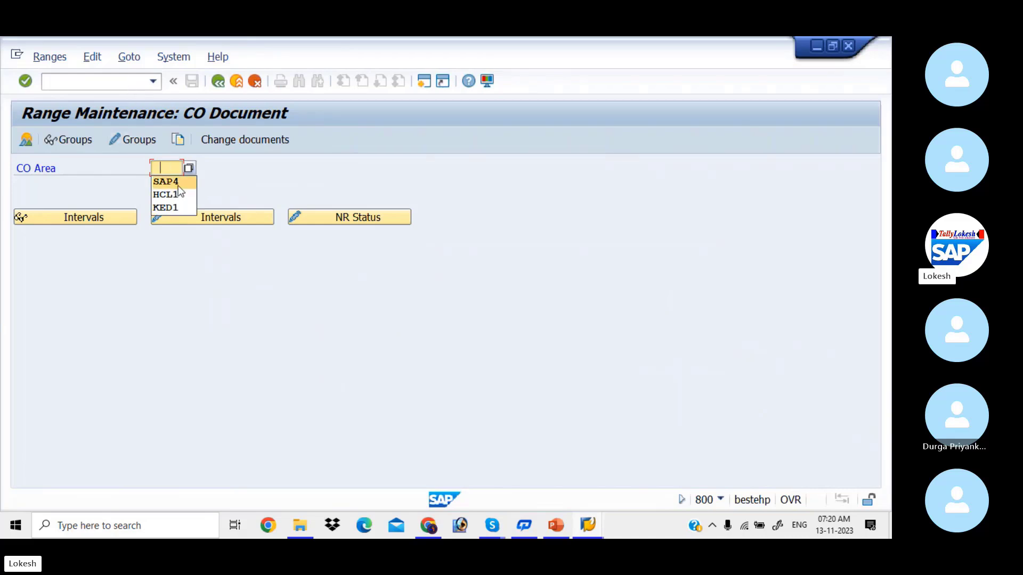
Open number range group maintenance for CO area SAP4 in change mode and start a new group.
left_click(176, 182)
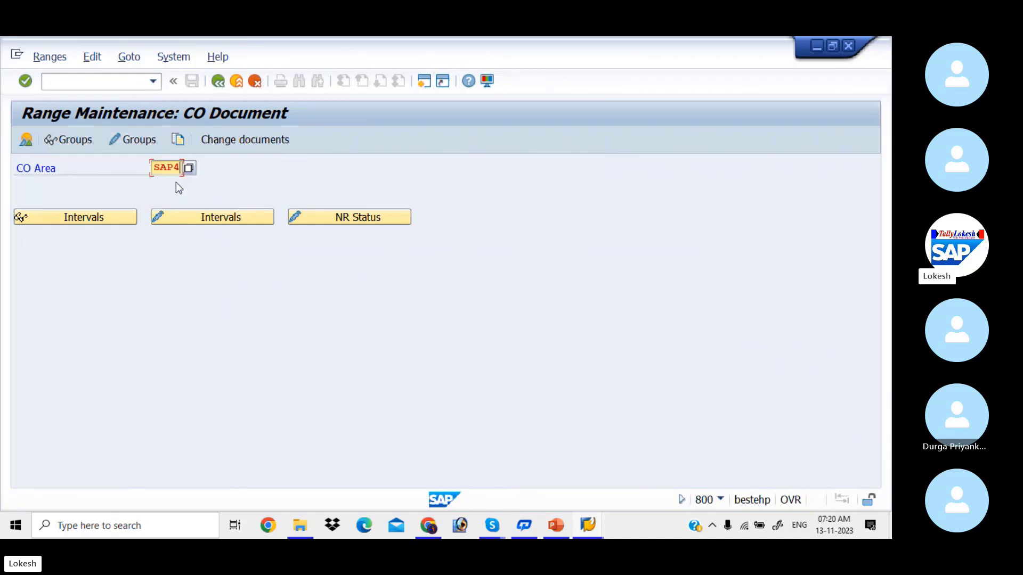
left_click(146, 144)
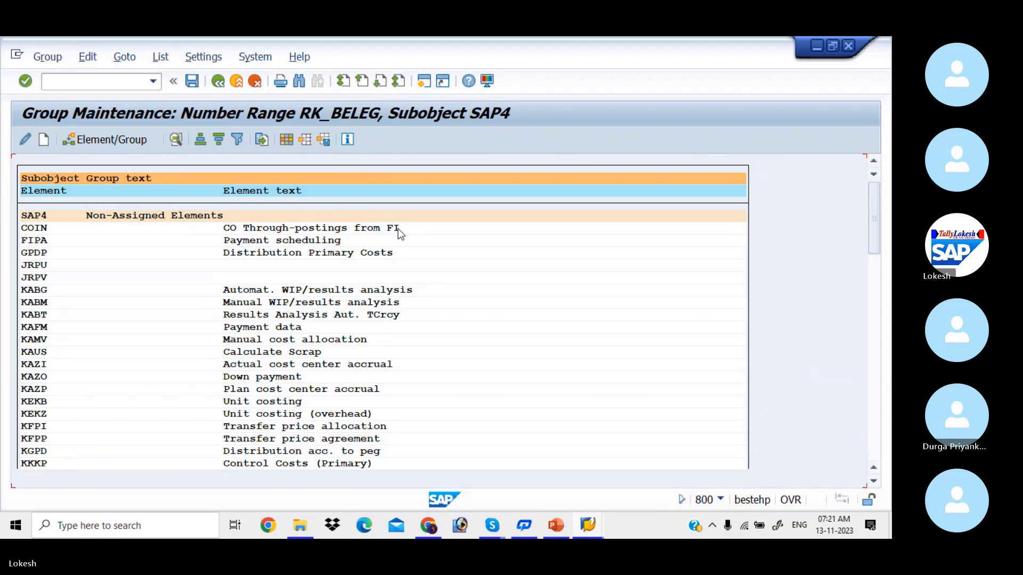
left_click(36, 230)
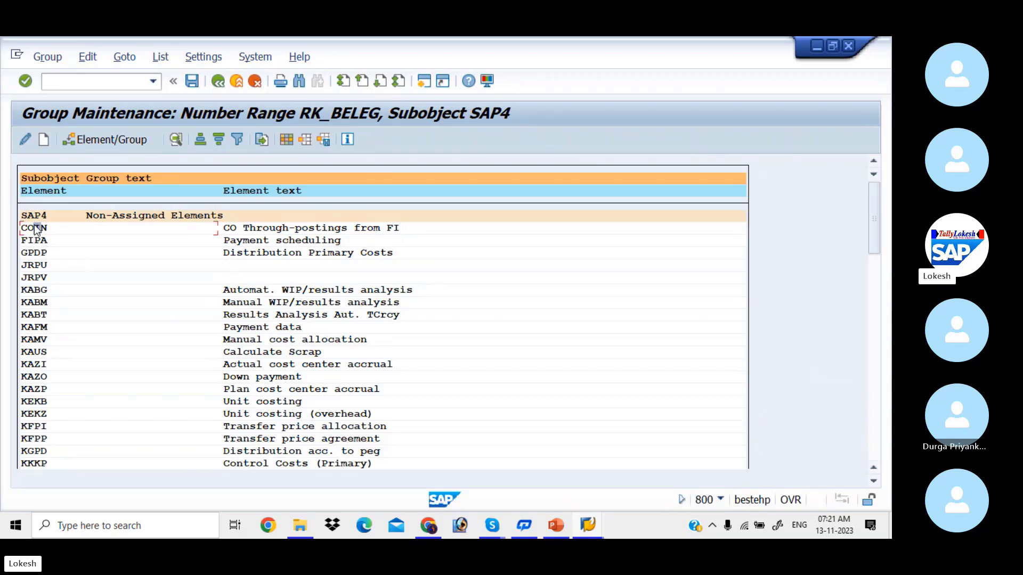
left_click(47, 142)
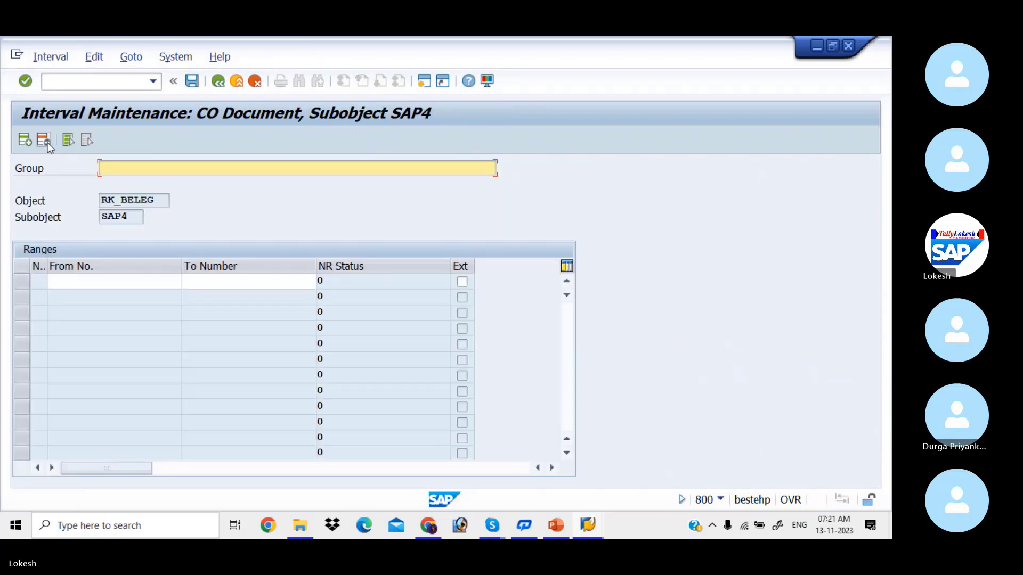
Enter a number range interval from 01 to 5000 for the new group.
left_click(98, 283)
type("01")
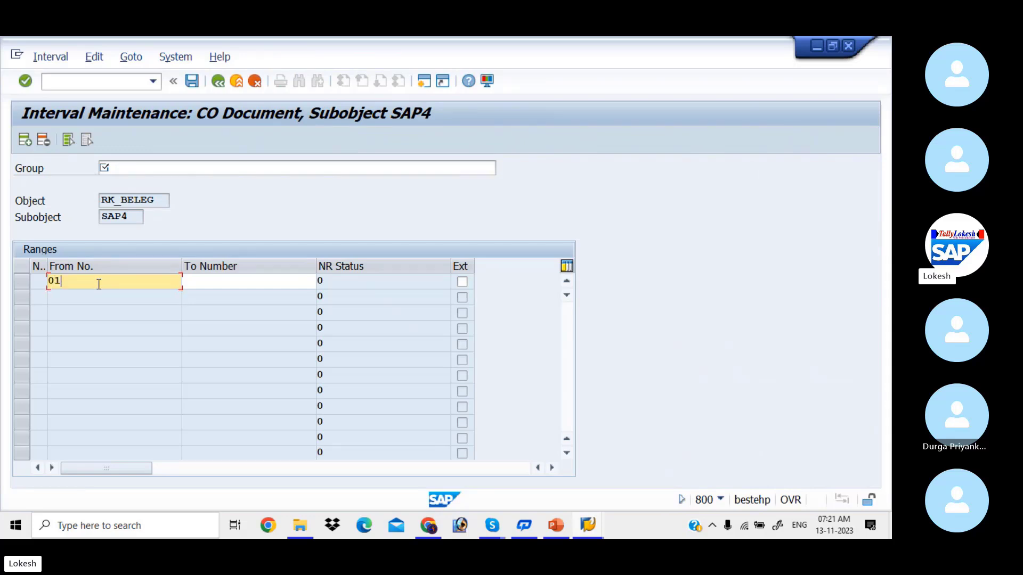
left_click(218, 283)
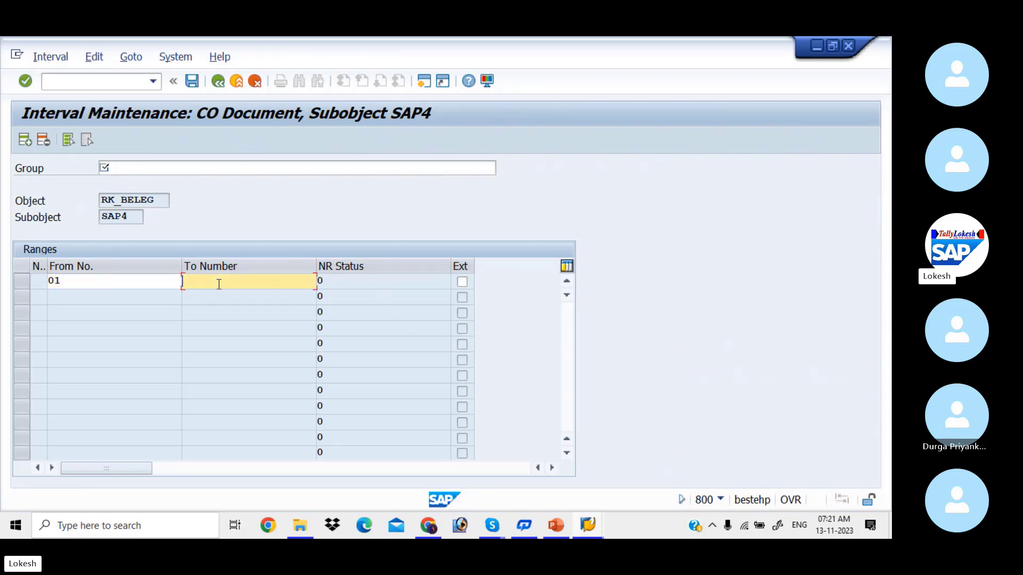
type("5000")
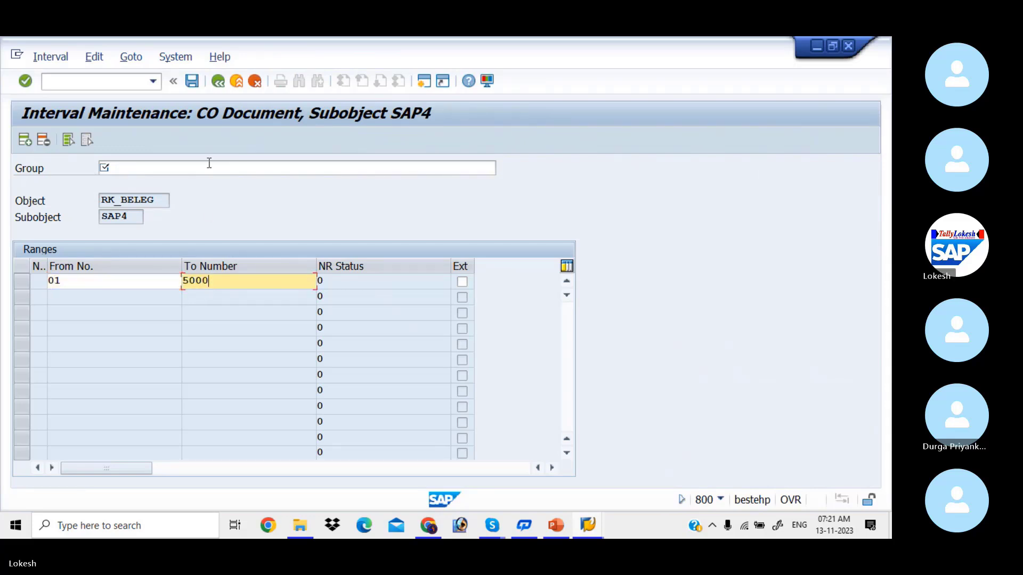
Name the group "Number range for SAP4" and save the interval, accepting the transport notice.
left_click(164, 168)
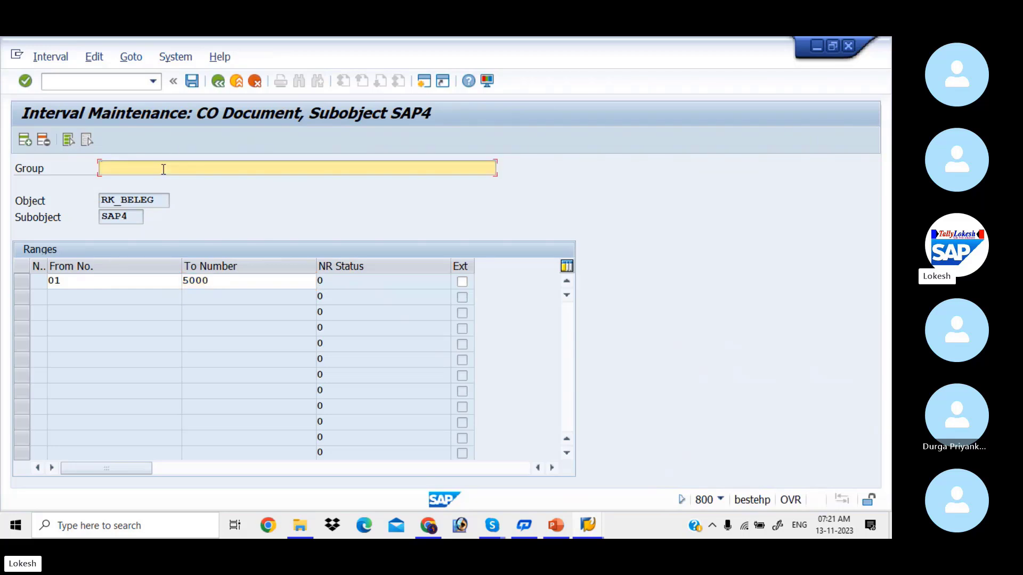
type("Number re")
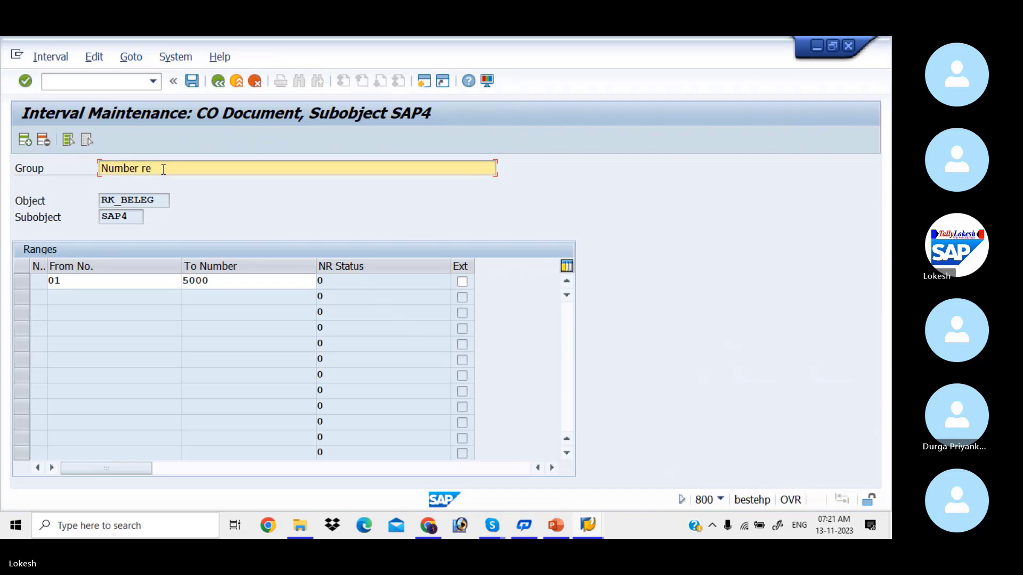
key("BackSpace")
type("ange for sap")
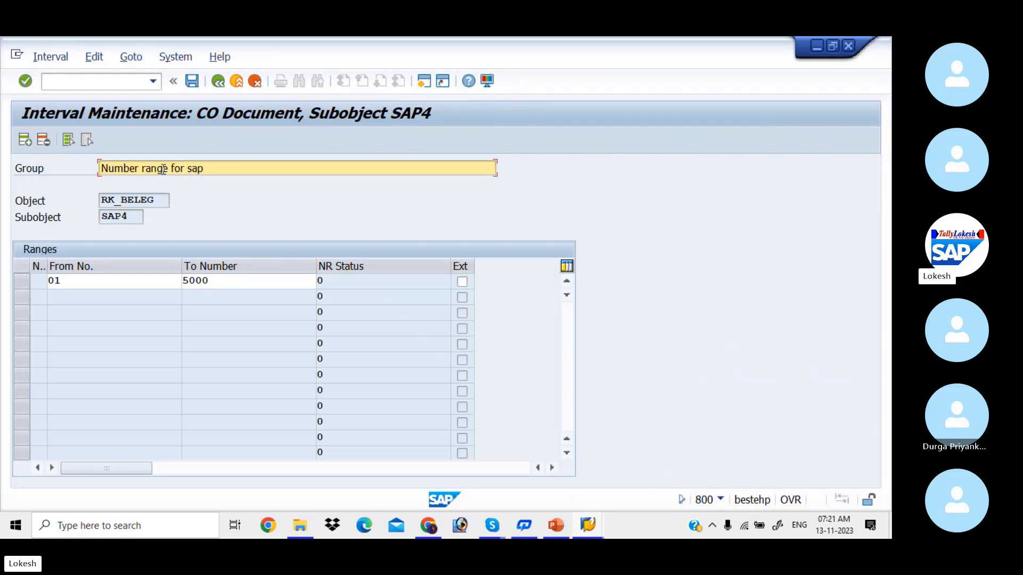
key("BackSpace")
key("BackSpace")
key("BackSpace")
type("SAP4")
left_click(192, 82)
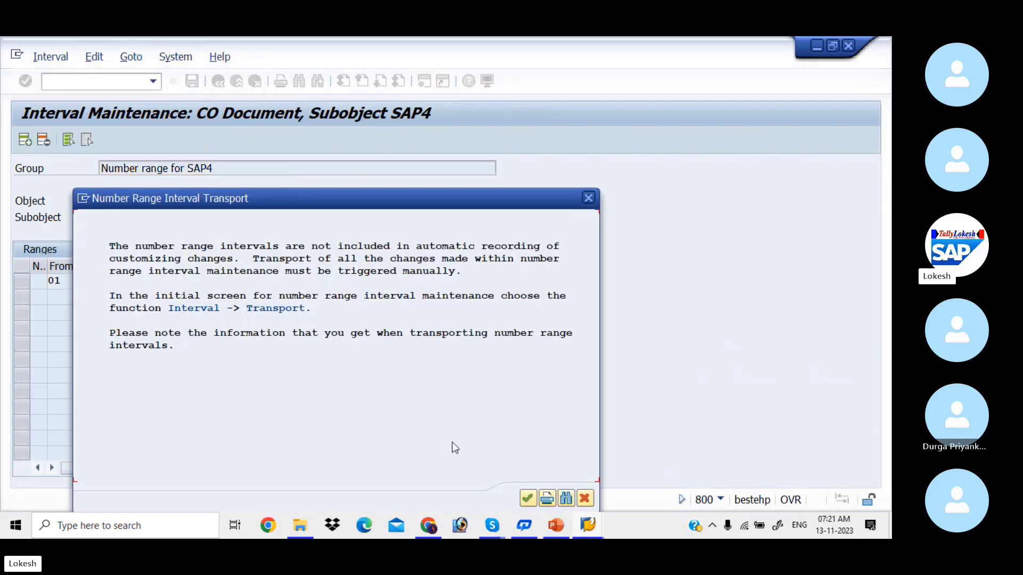
left_click(527, 498)
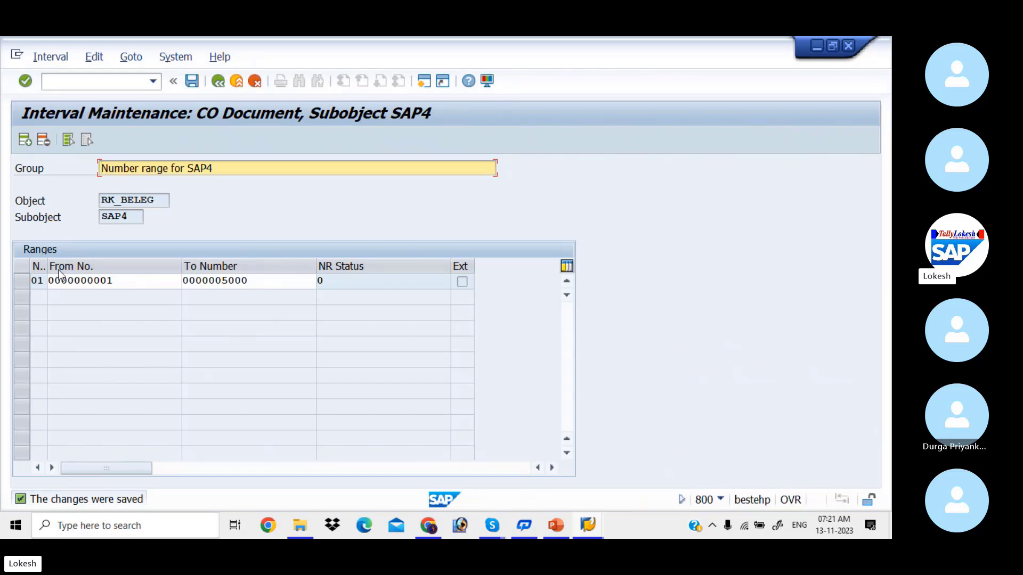
Return to the group overview, assign element COIN to the group "Number range for SAP4", and save the changes.
left_click(223, 86)
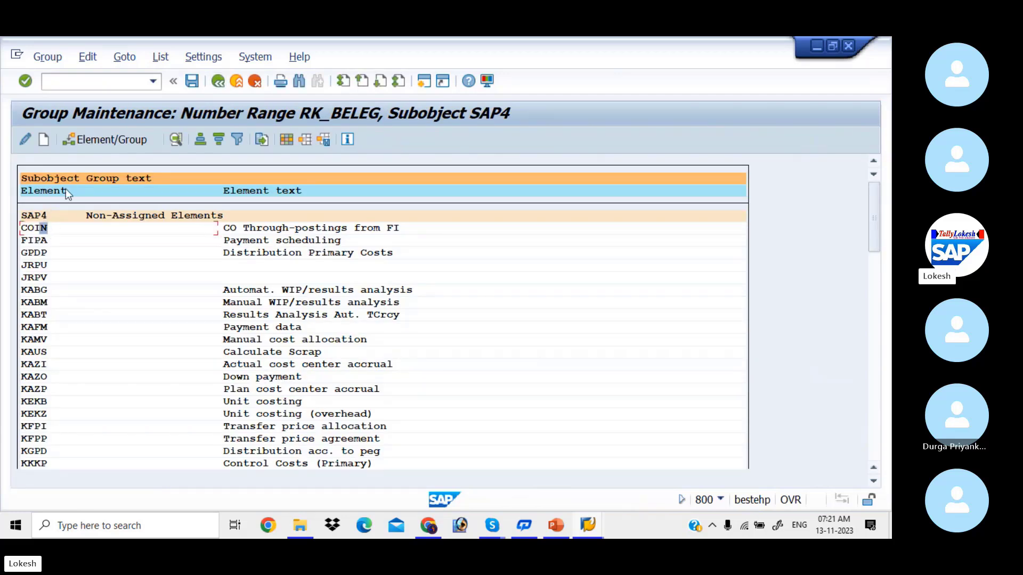
left_click(123, 139)
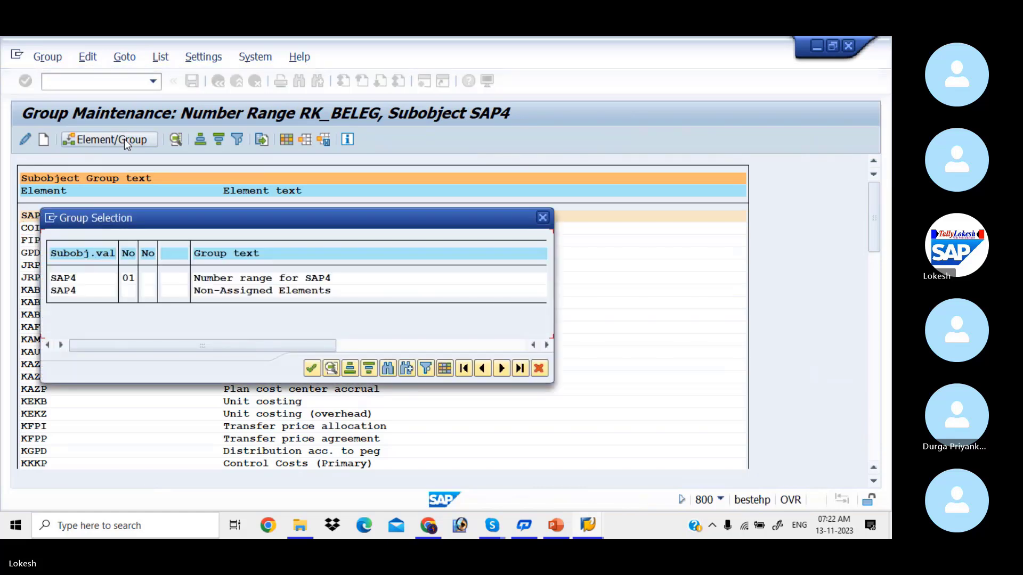
left_click(131, 278)
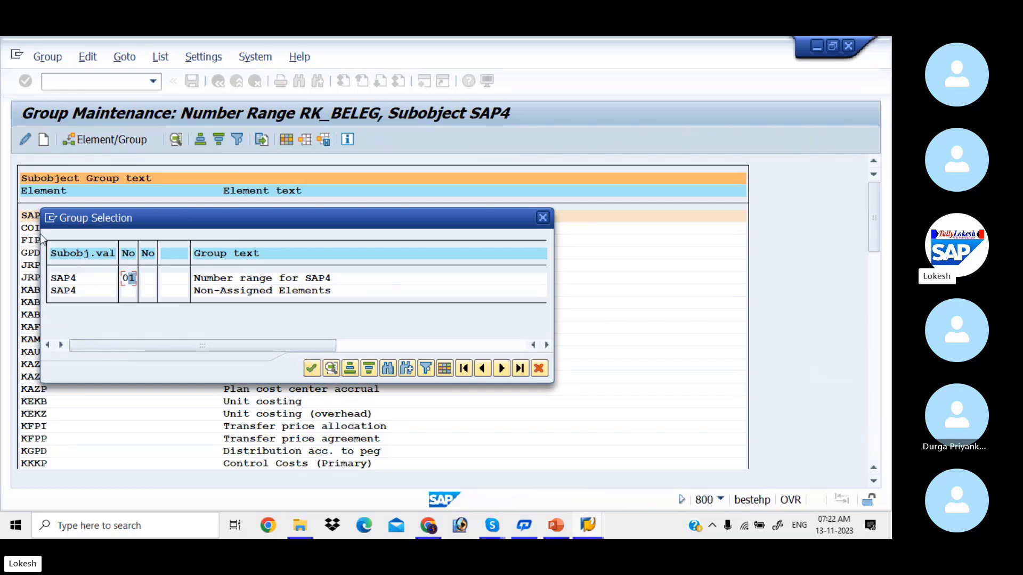
left_click(312, 368)
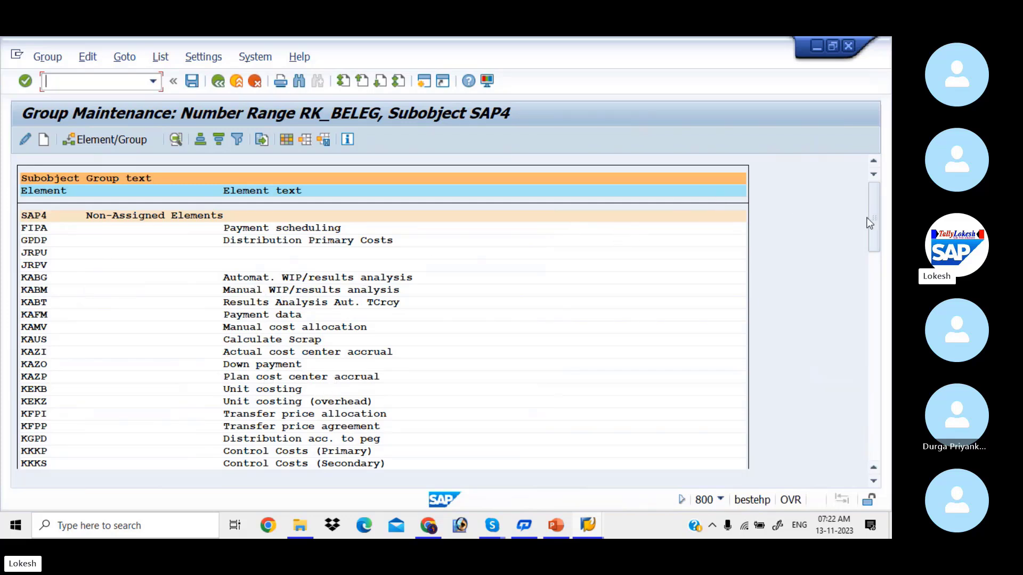
left_click_drag(875, 227, 870, 437)
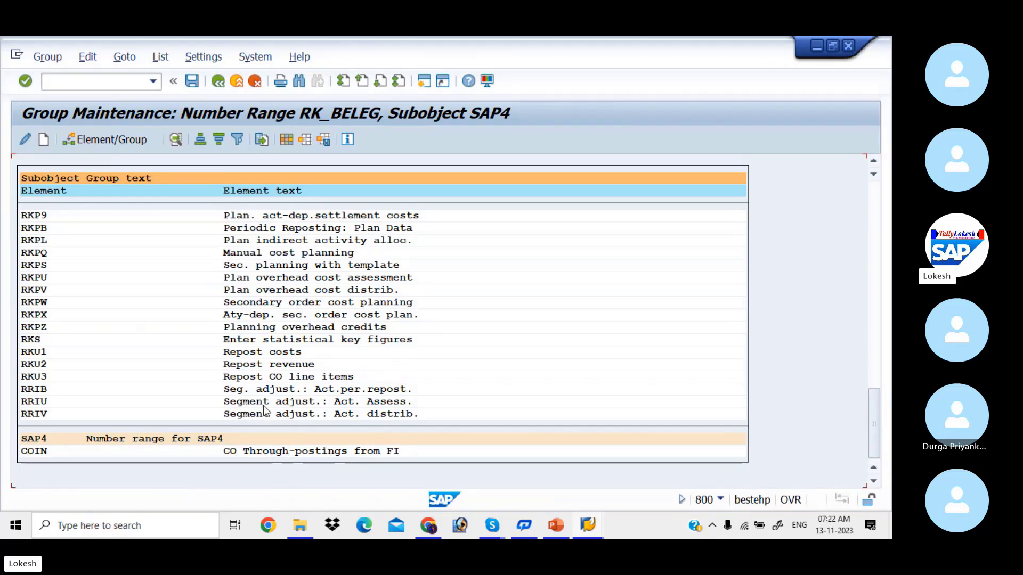
left_click(193, 81)
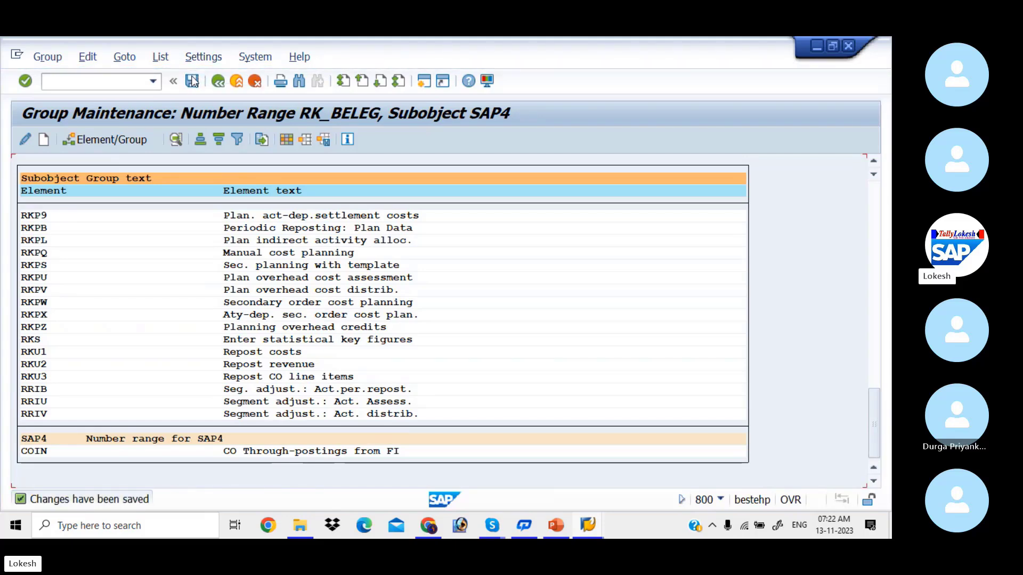
Check the configuration steps slide for the Maintain Versions transaction code, return to SAP, and open transaction OKEQ.
key("alt+Tab")
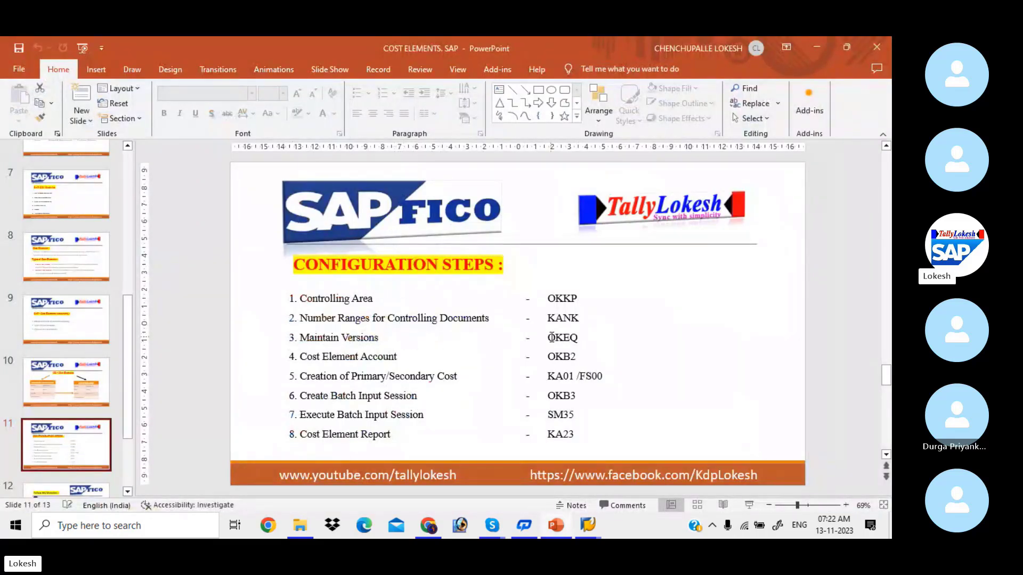
key("alt+Tab")
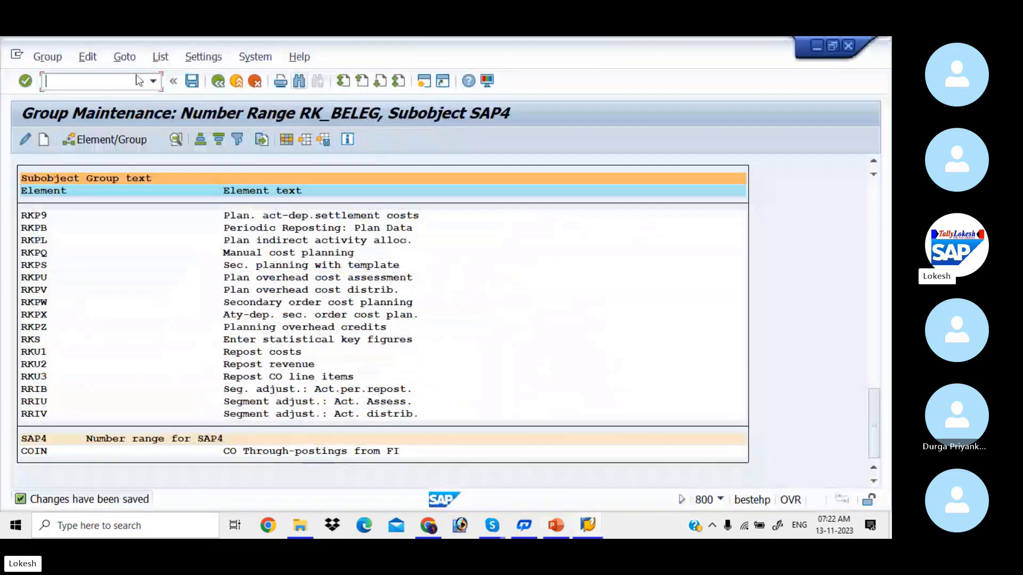
type("/")
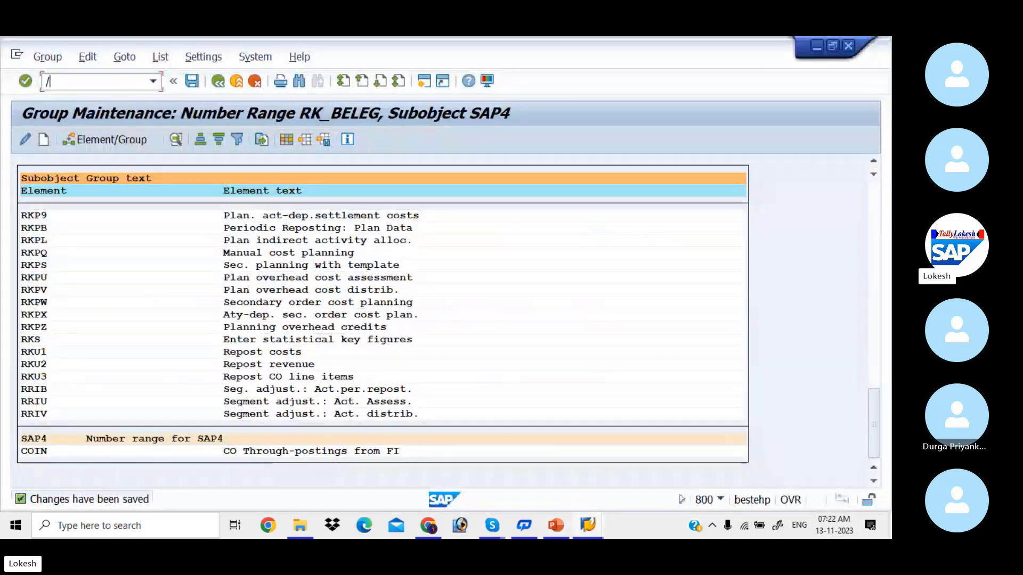
type("NOKEQ")
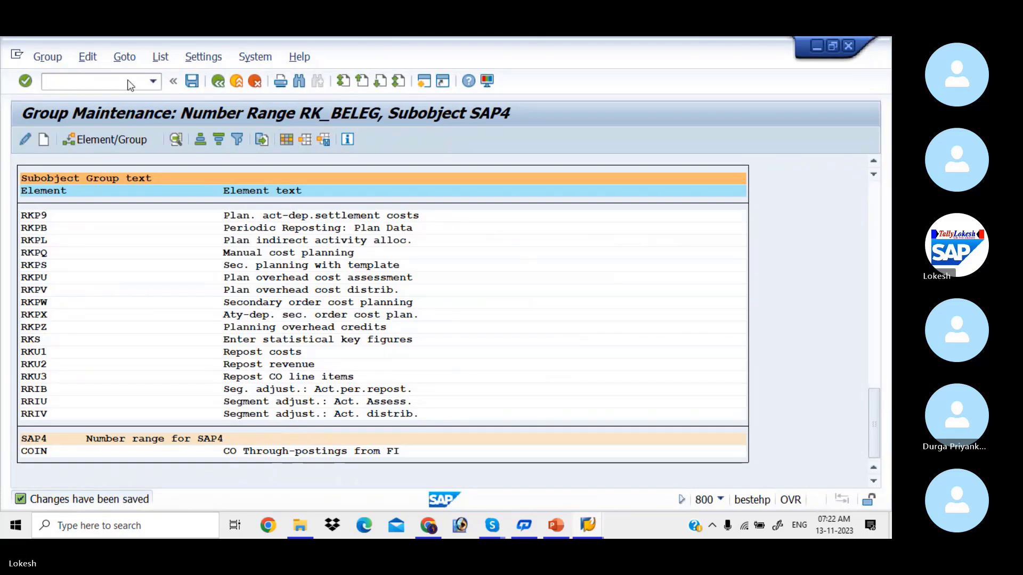
key("Return")
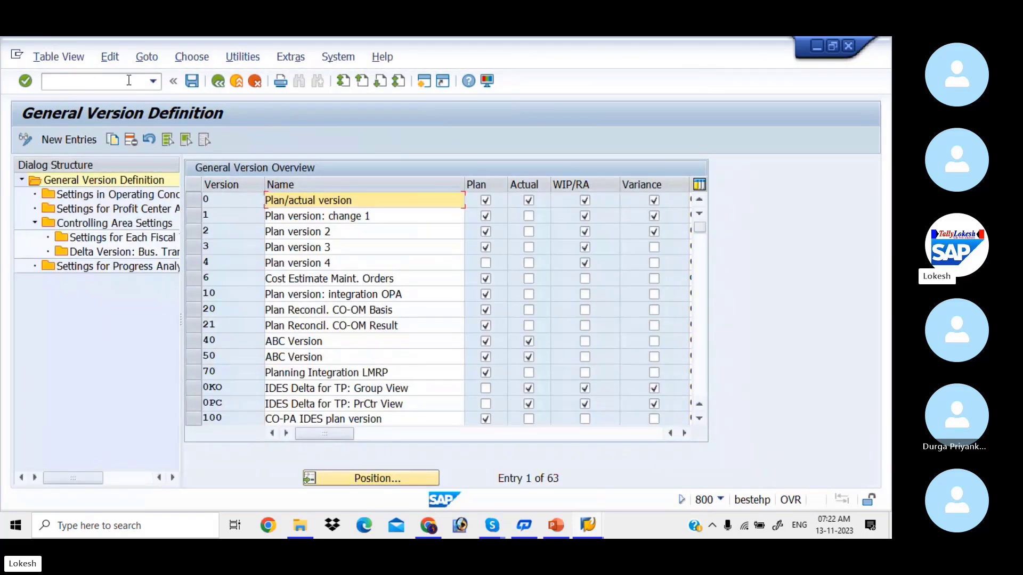
Try to activate integrated planning for 2023 in version 0's fiscal year settings for controlling area SAP4 and save.
left_click(197, 200)
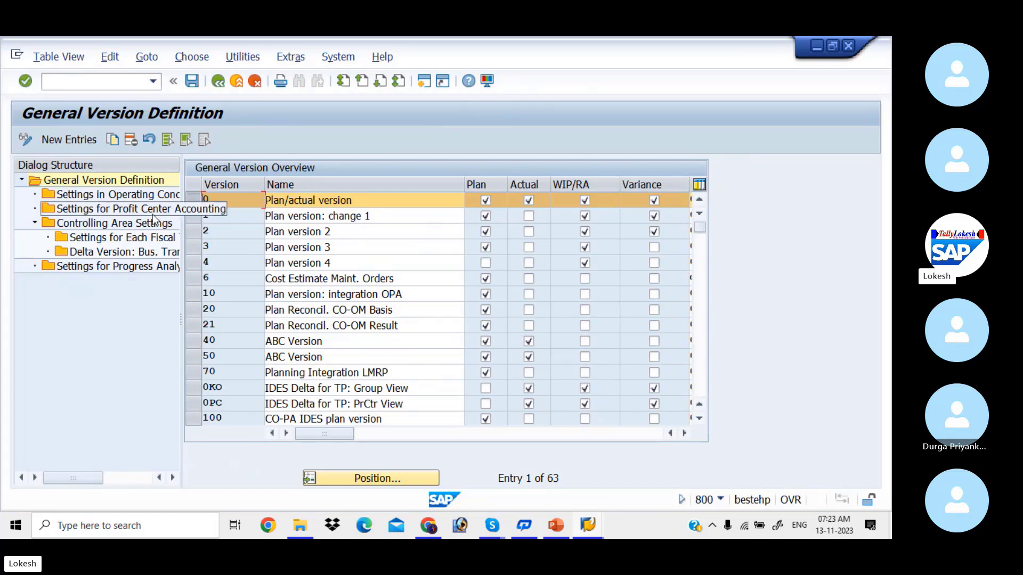
double_click(118, 239)
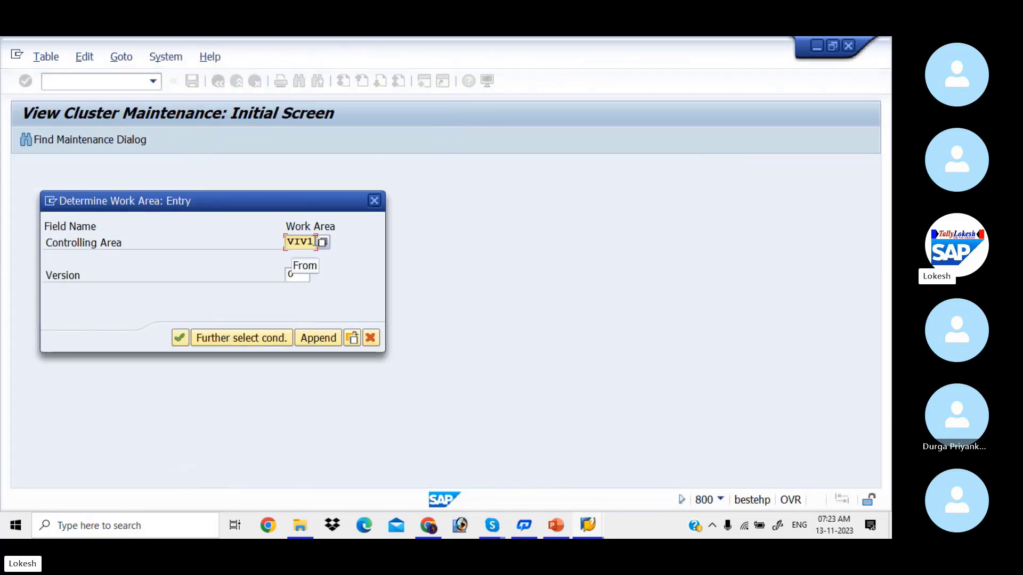
left_click_drag(316, 242, 199, 233)
type("SAP4")
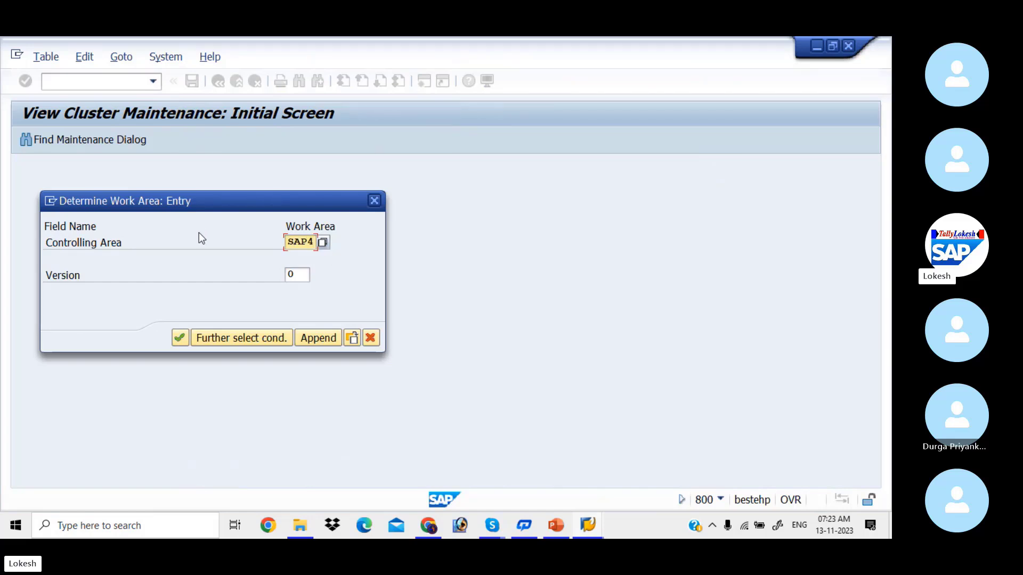
key("Return")
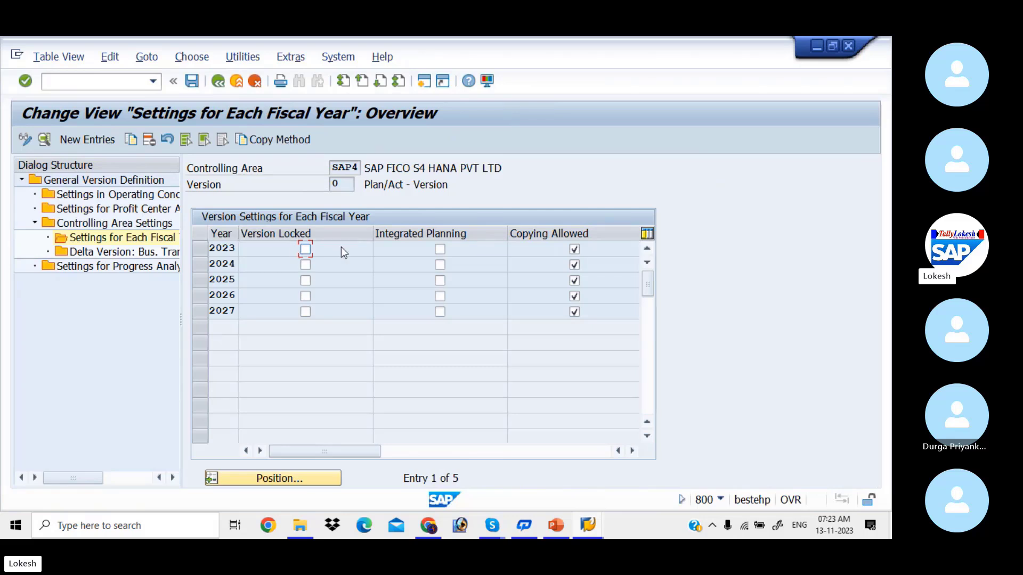
left_click(441, 249)
left_click(193, 81)
Log on to client 800 again from SAP Logon with the user name and password, ending any other logons in the system.
mouse_move(587, 525)
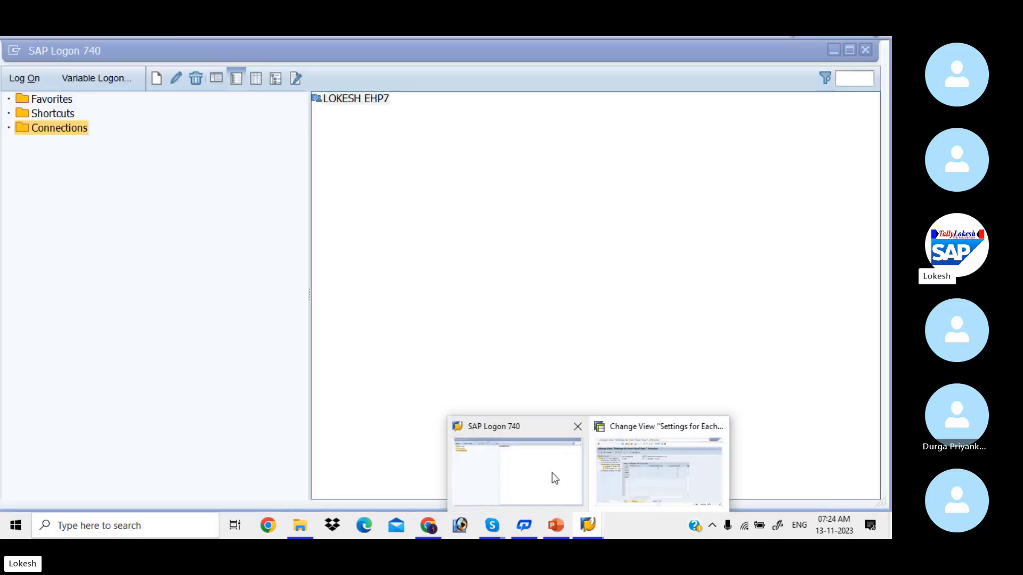
left_click(552, 472)
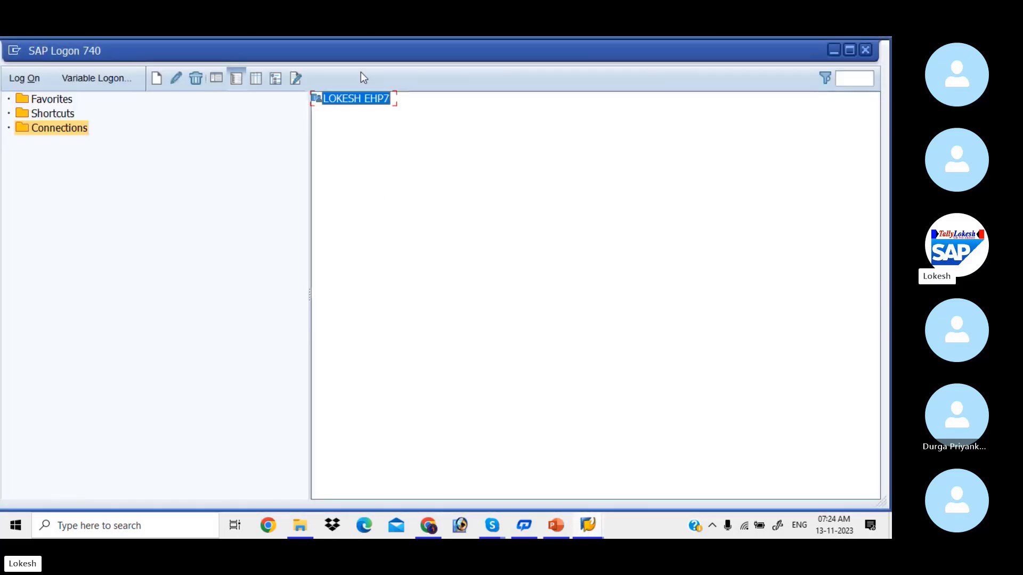
double_click(367, 101)
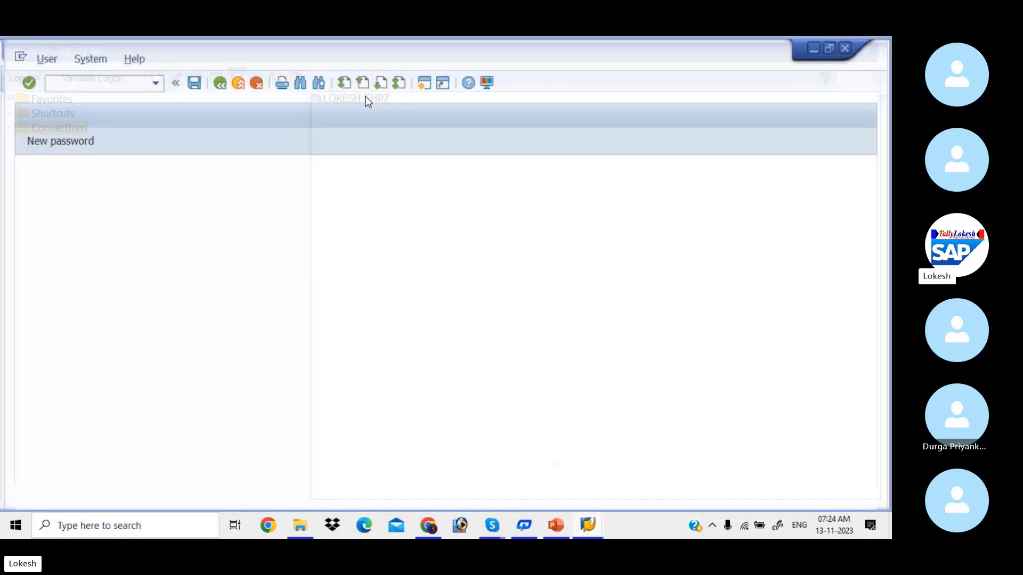
key("Down")
key("Tab")
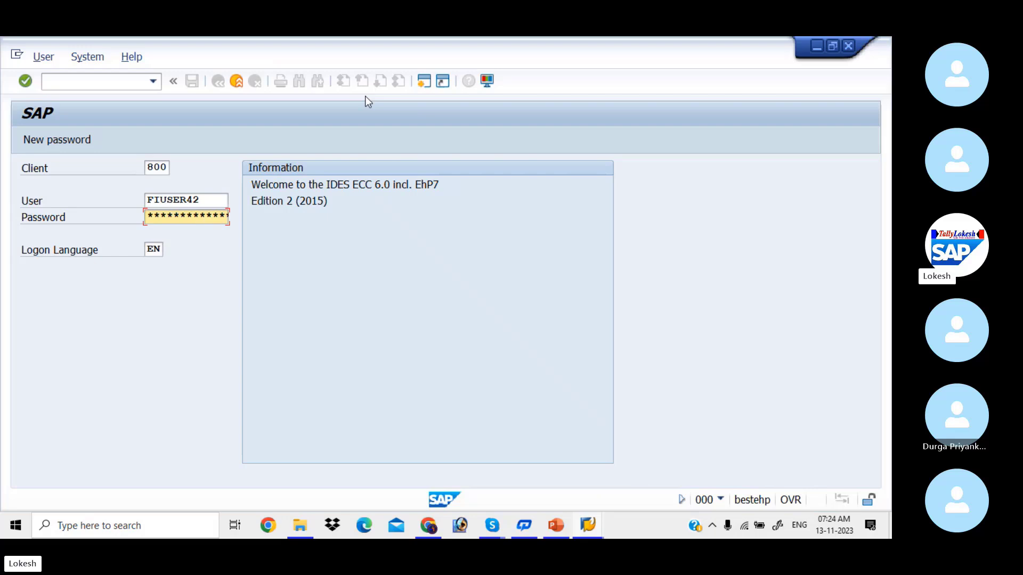
key("Return")
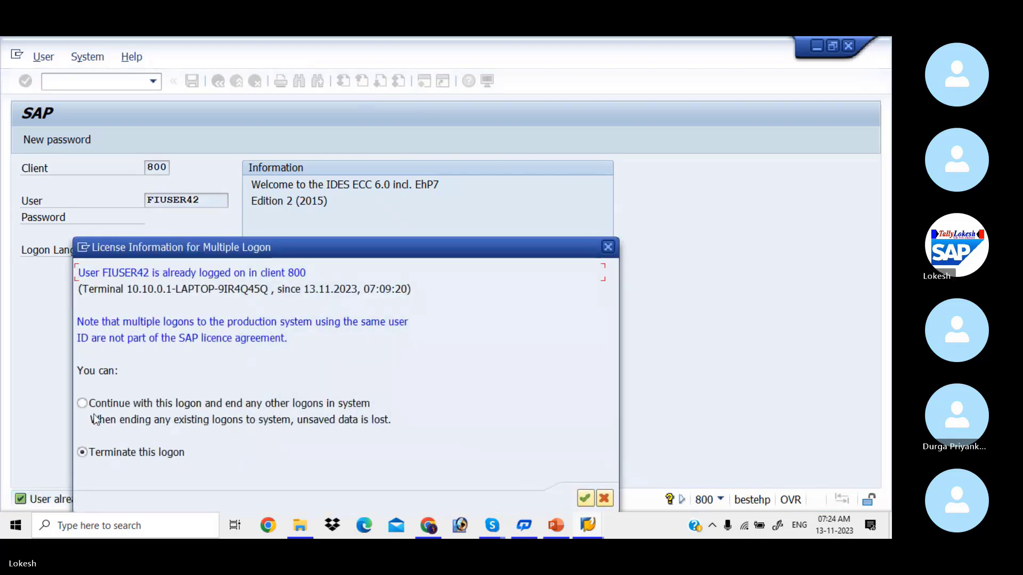
left_click(82, 404)
left_click(584, 498)
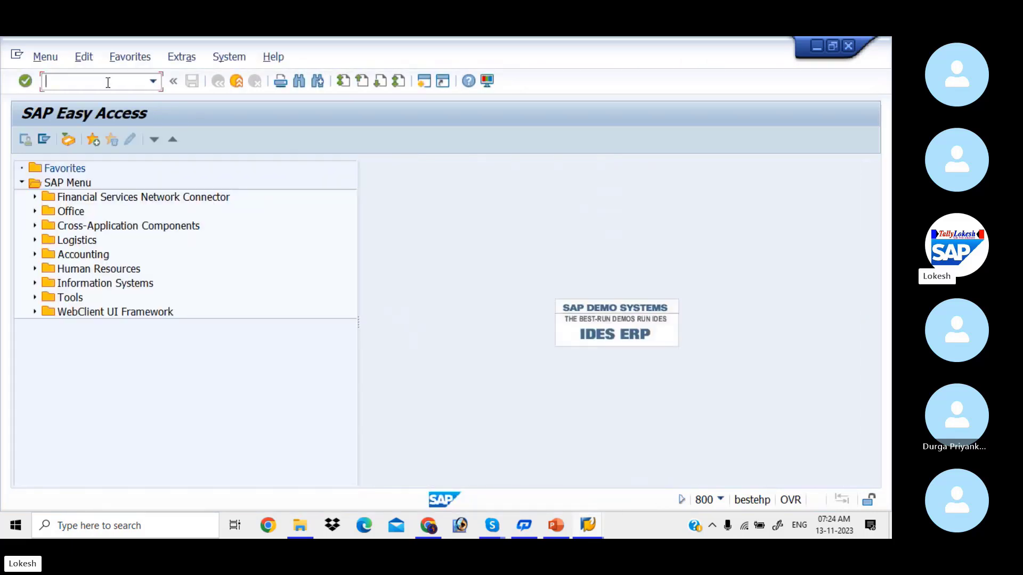
Open transaction OKEQ, select version 0, and open its settings for each fiscal year.
type("OK")
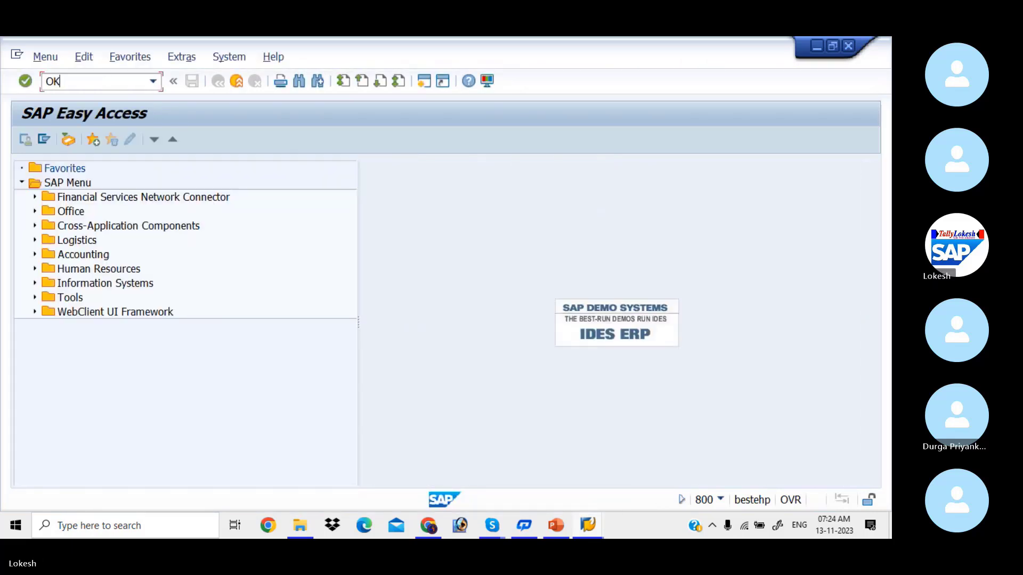
type("EQ")
key("Return")
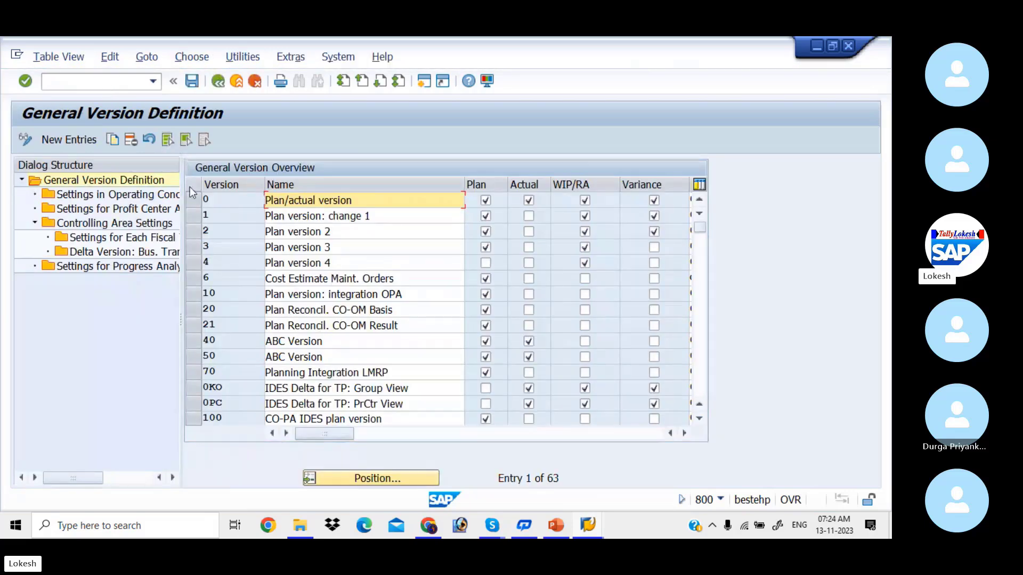
left_click(193, 200)
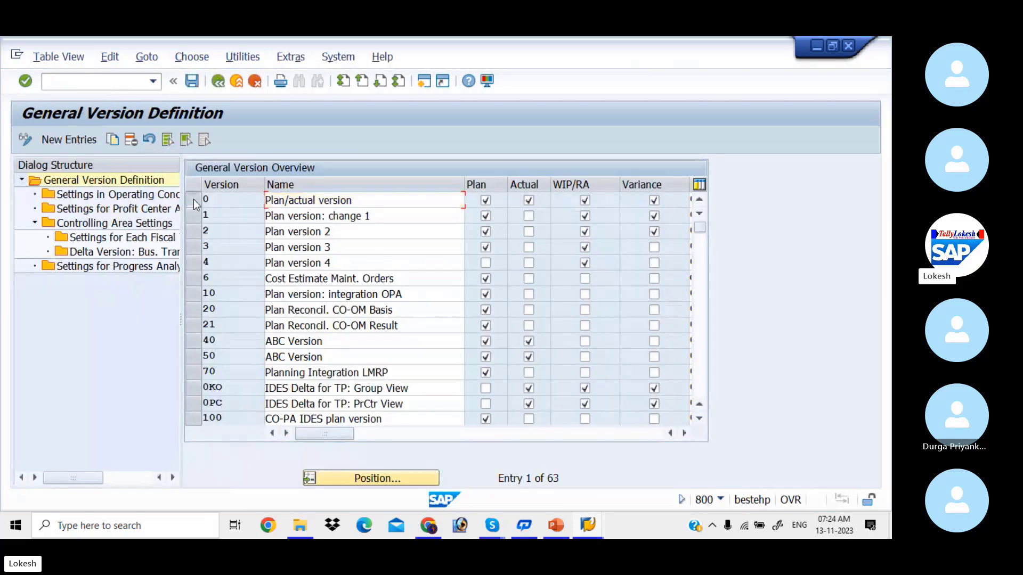
double_click(126, 237)
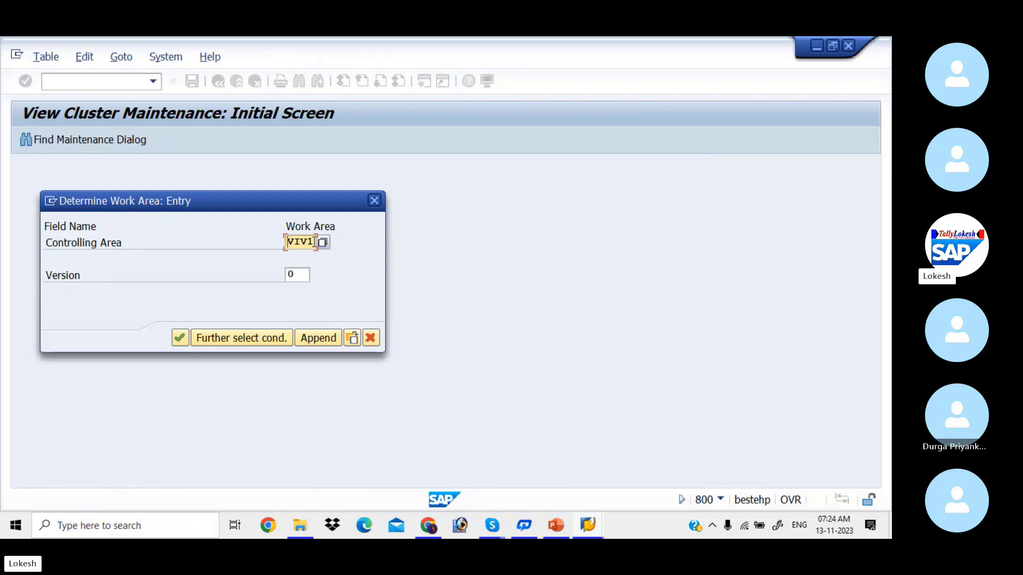
Set the work area's controlling area to SAP4, keep version 0, and confirm the entry.
key("BackSpace")
key("BackSpace")
key("BackSpace")
key("BackSpace")
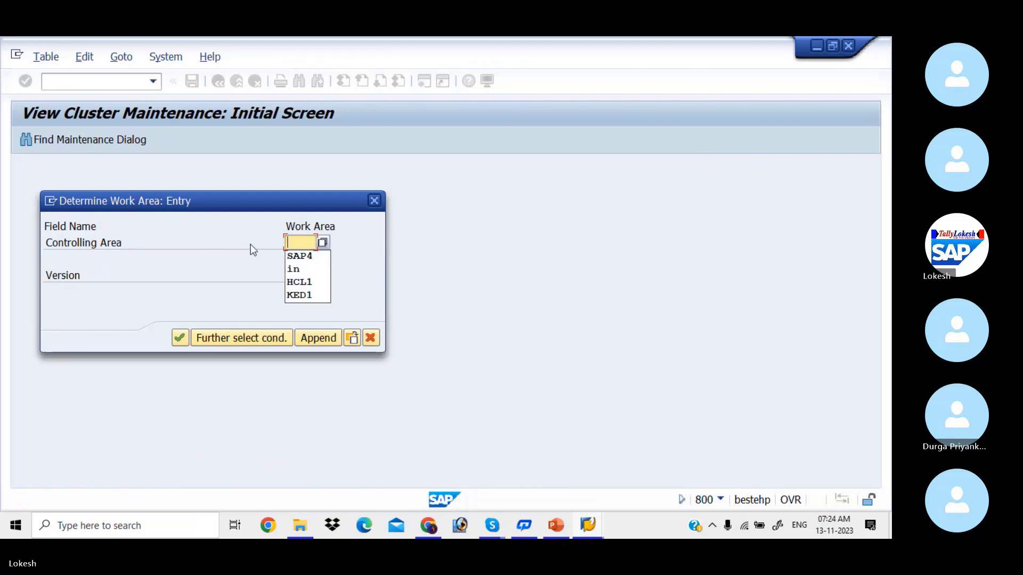
key("Down")
key("Return")
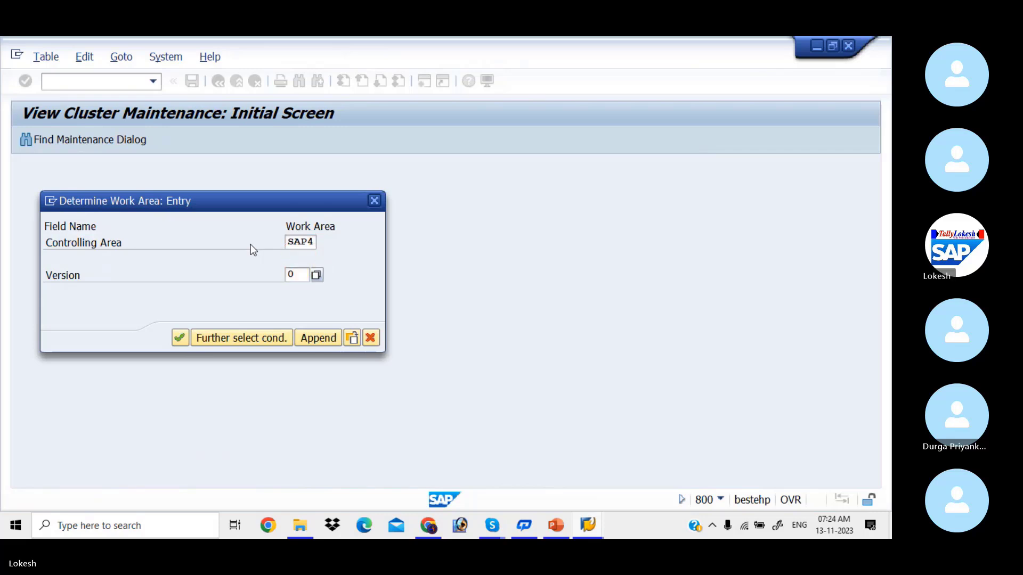
key("Return")
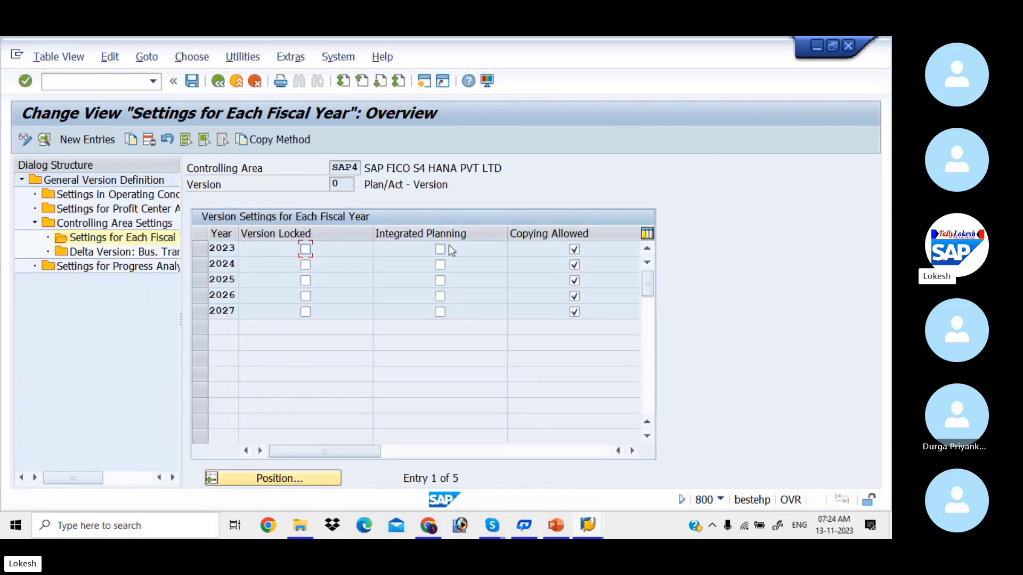
Enable Integrated Planning for fiscal year 2023, save, and agree to execute the version change in the background.
left_click(441, 249)
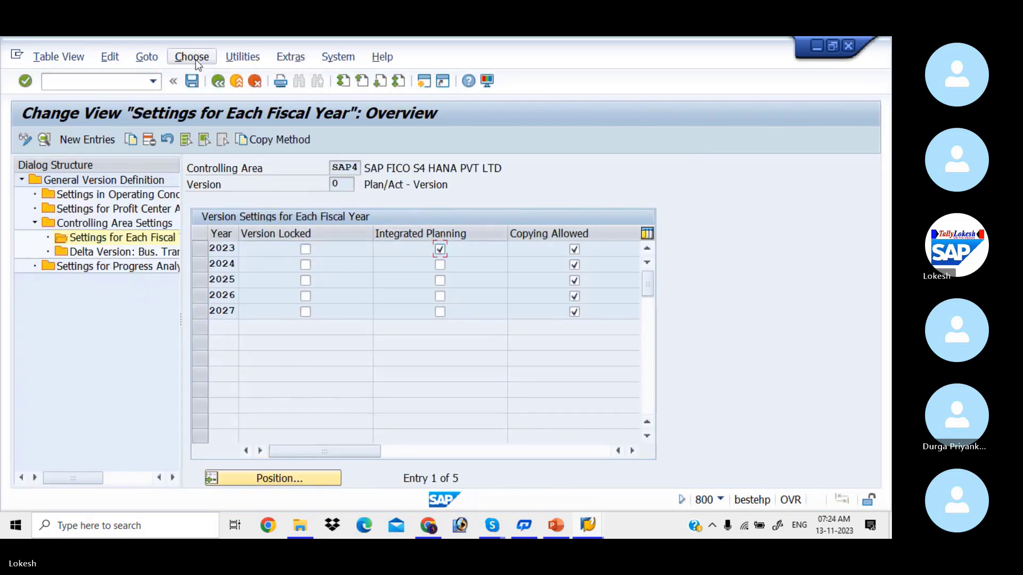
left_click(193, 81)
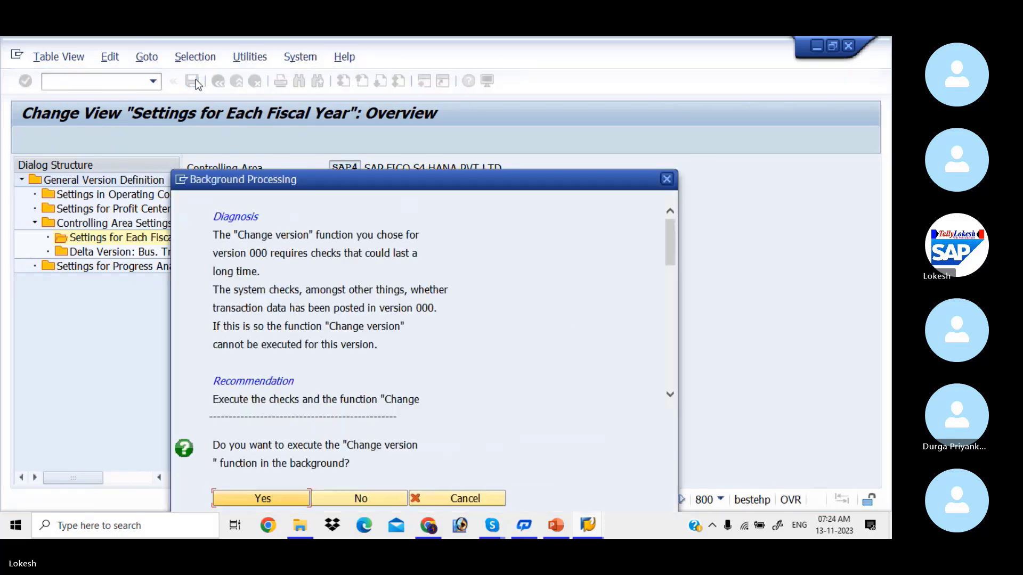
left_click(288, 498)
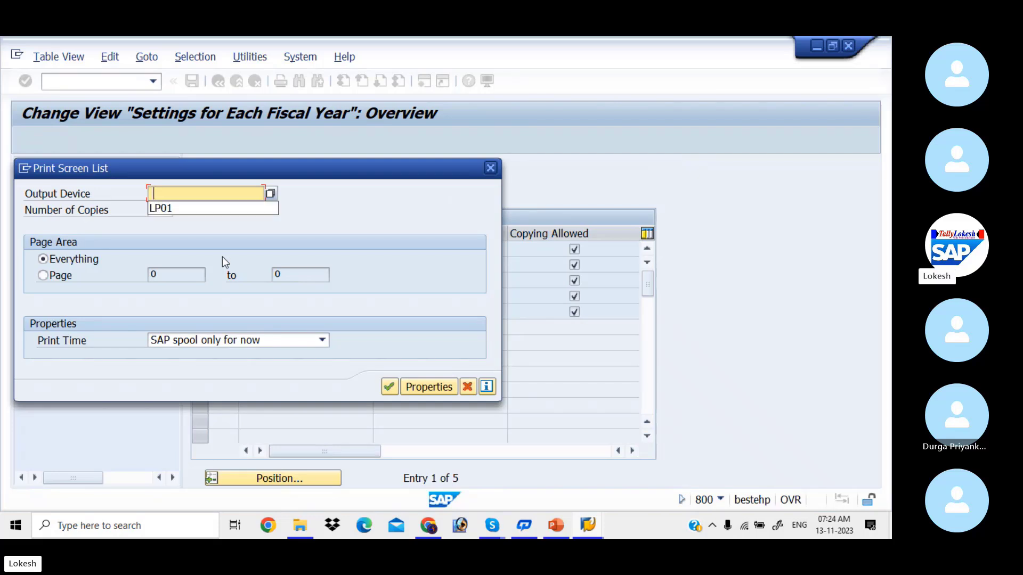
Choose output device LP01 for the background job's screen list and accept the formatting notice.
left_click(218, 212)
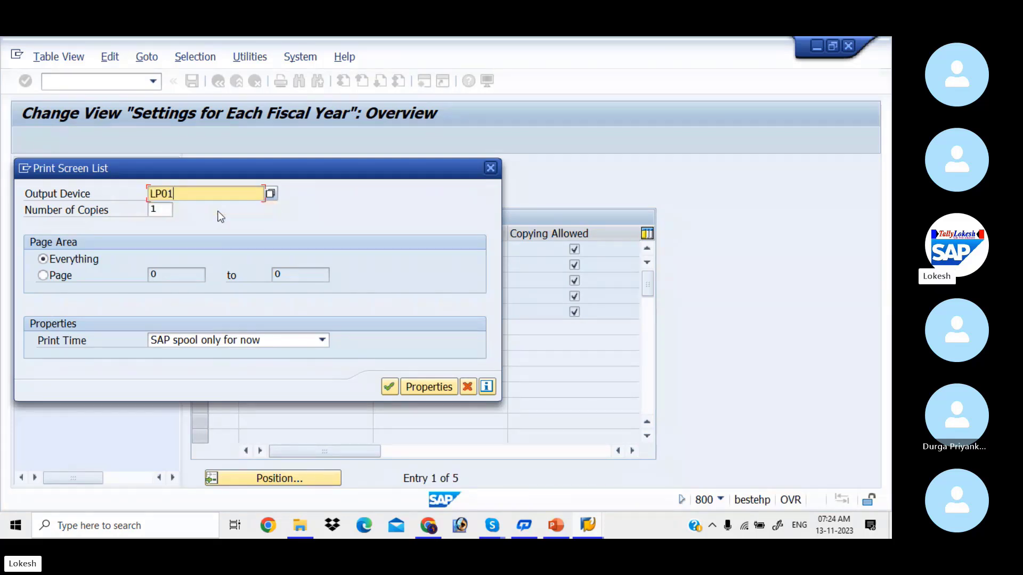
left_click(385, 388)
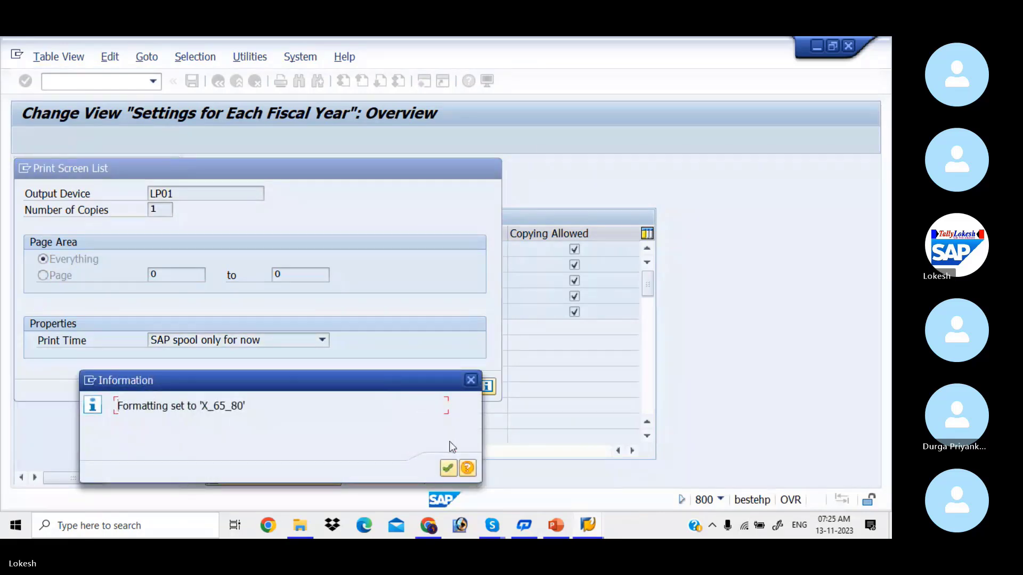
left_click(448, 468)
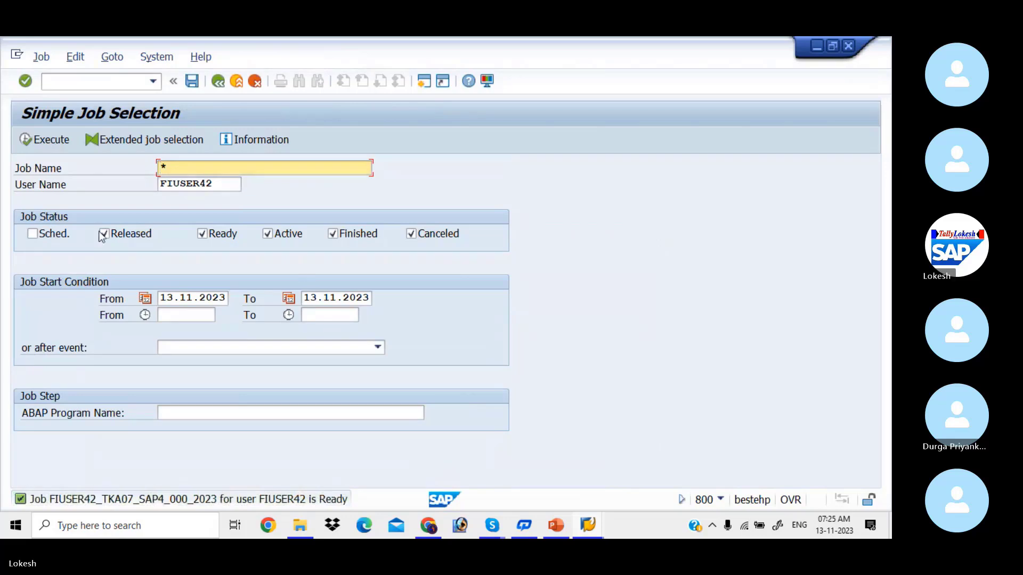
Include scheduled jobs in the job selection, run it to check the background job's status, and return to SAP Easy Access.
left_click(34, 234)
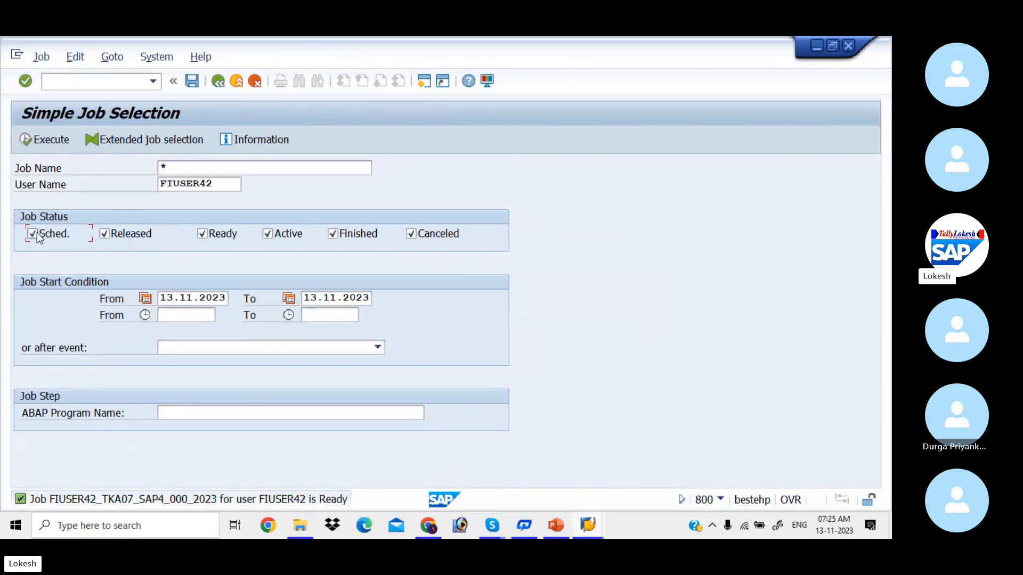
left_click(29, 143)
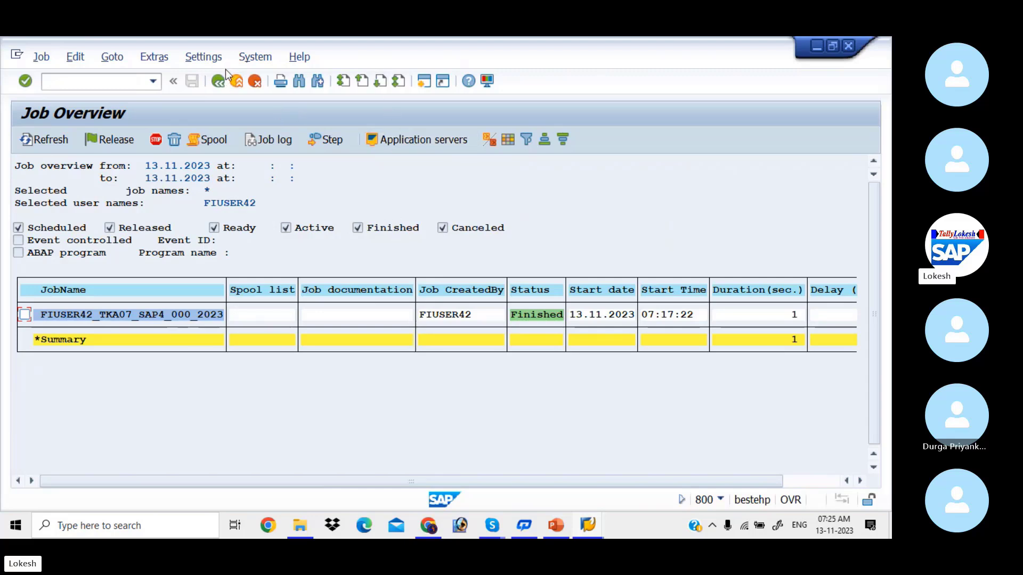
left_click(218, 81)
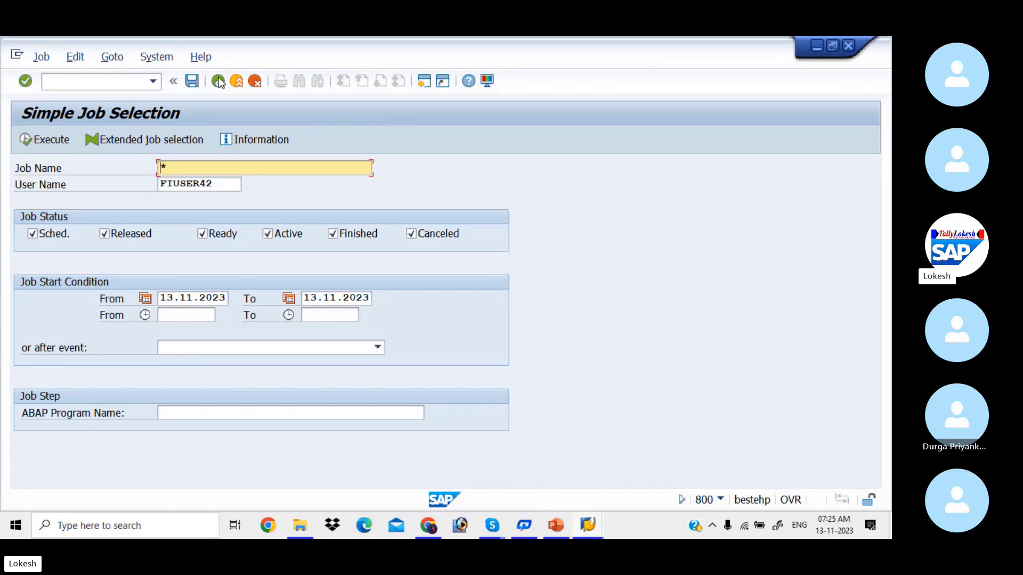
left_click(218, 81)
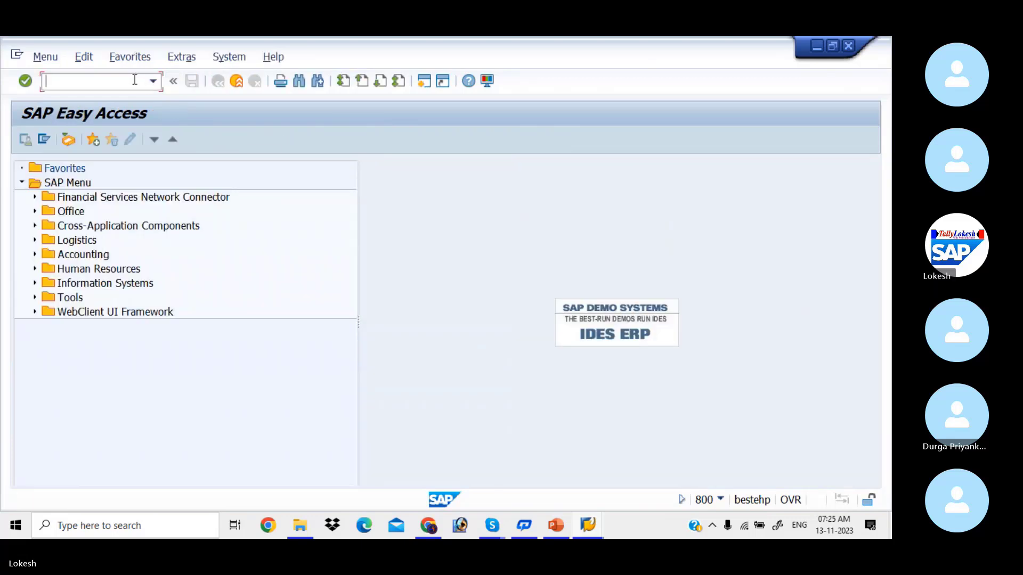
Reopen transaction OKEQ, select version 0, and open its Settings for Profit Center Accounting.
left_click(118, 81)
type("OKEQ")
key("Return")
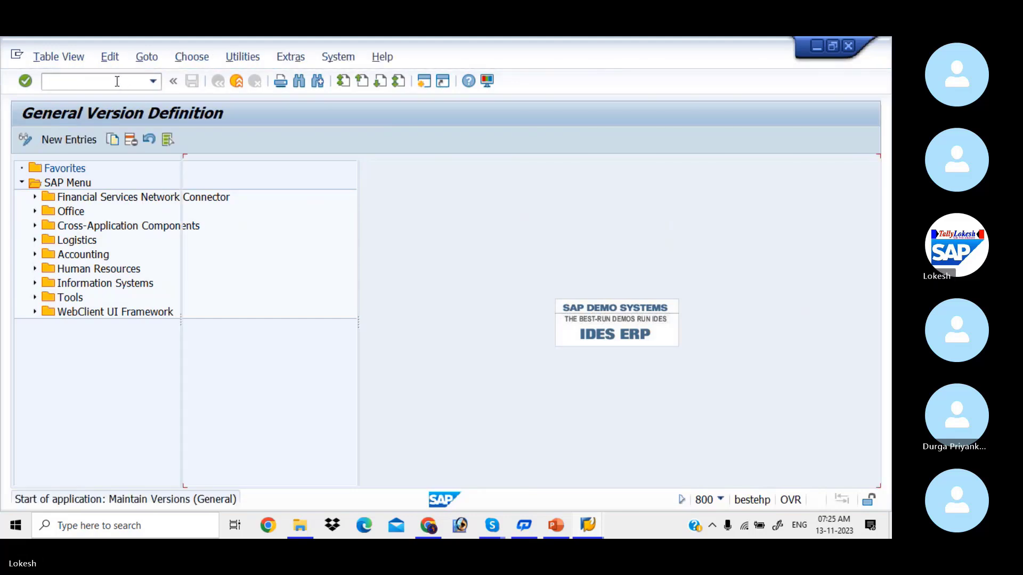
left_click(194, 200)
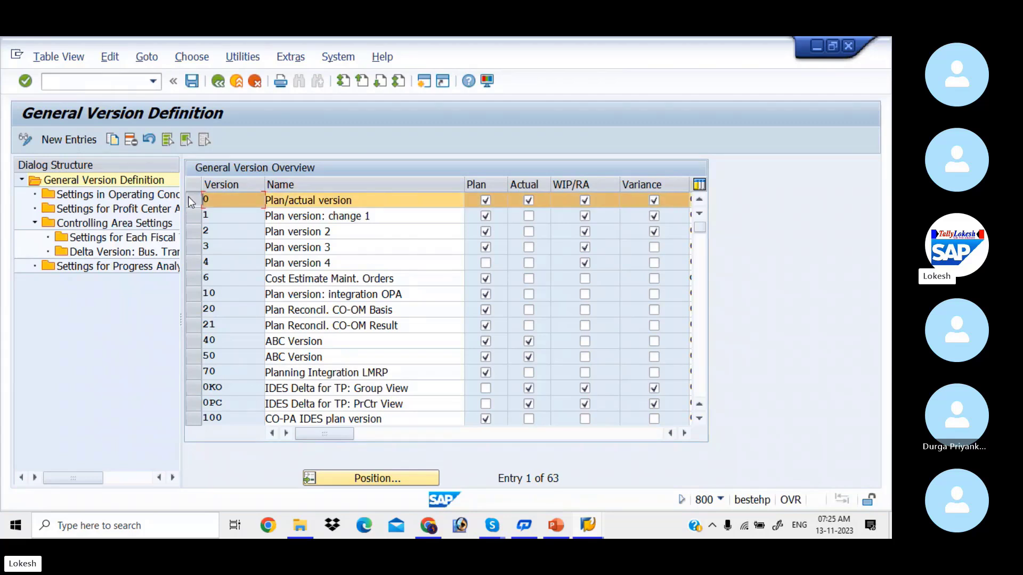
double_click(132, 213)
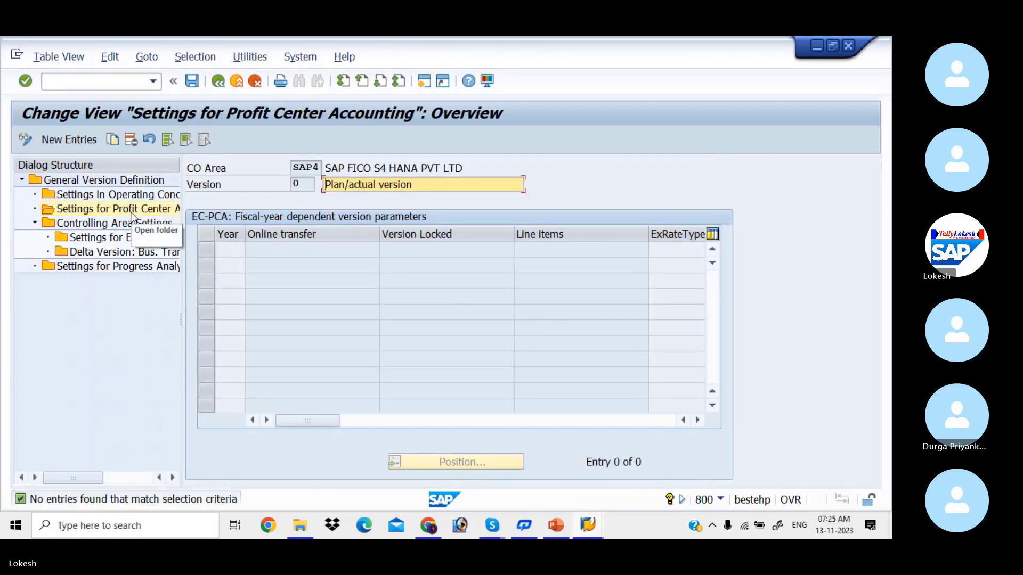
Add a profit center accounting entry for year 2023 with Online transfer and Line items enabled and exchange rate type MM.
left_click(78, 140)
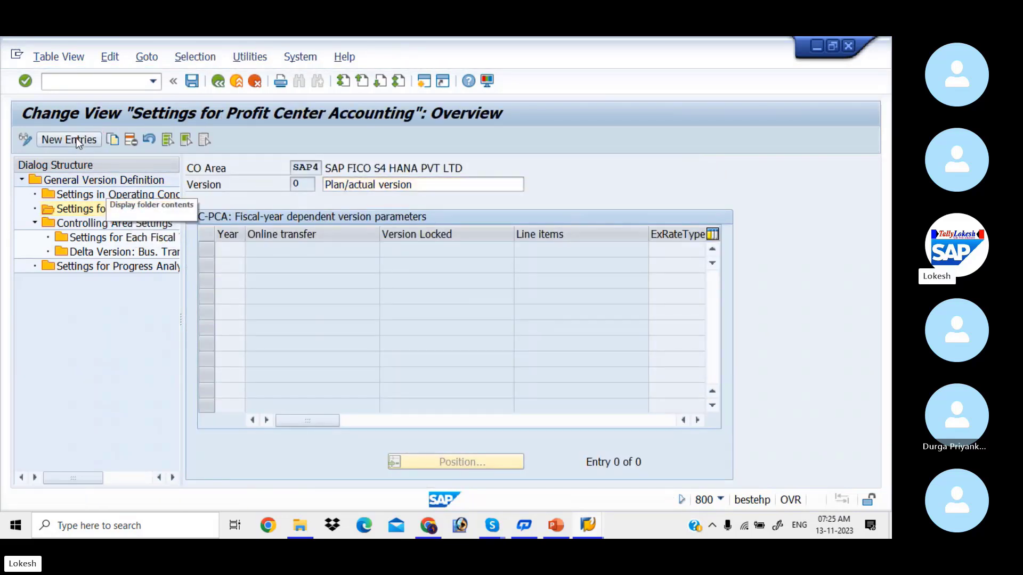
key("BackSpace")
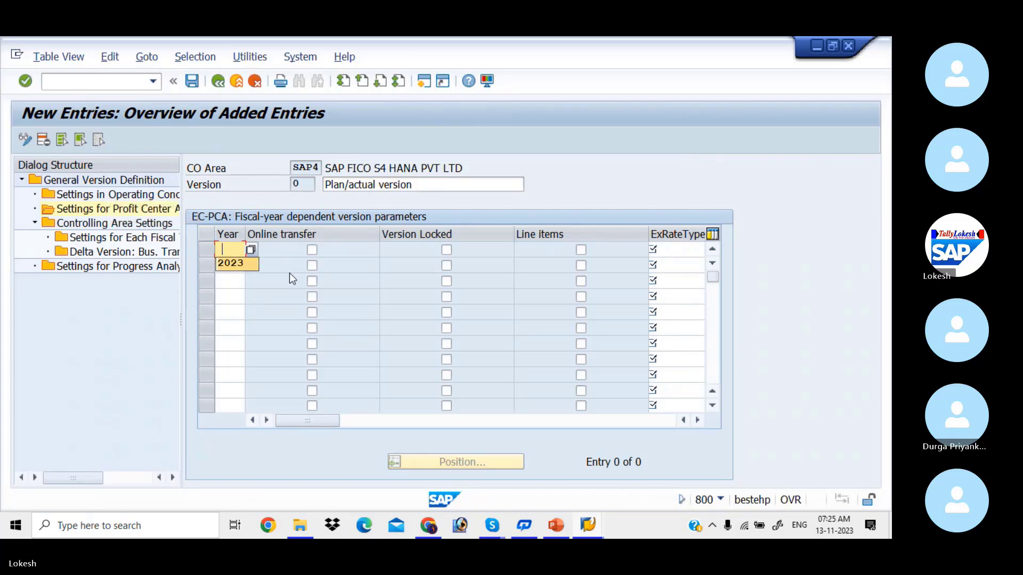
type("2023")
key("Tab")
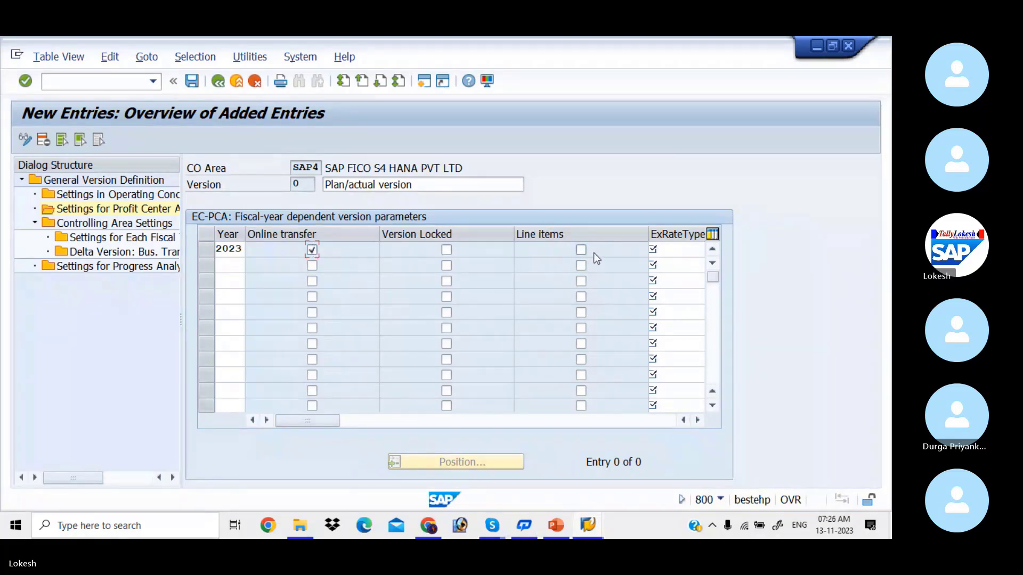
left_click(671, 255)
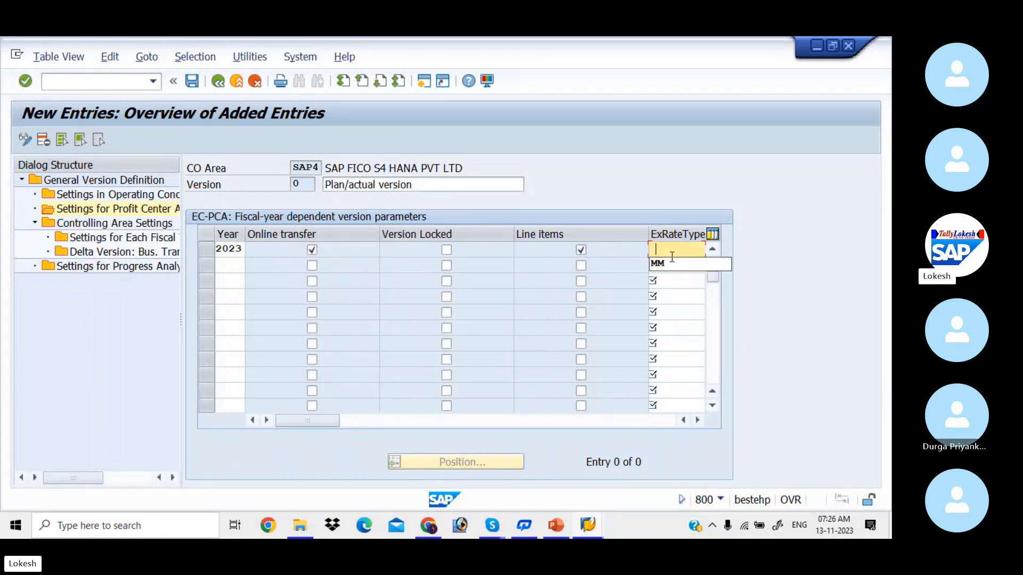
key("Down")
key("Tab")
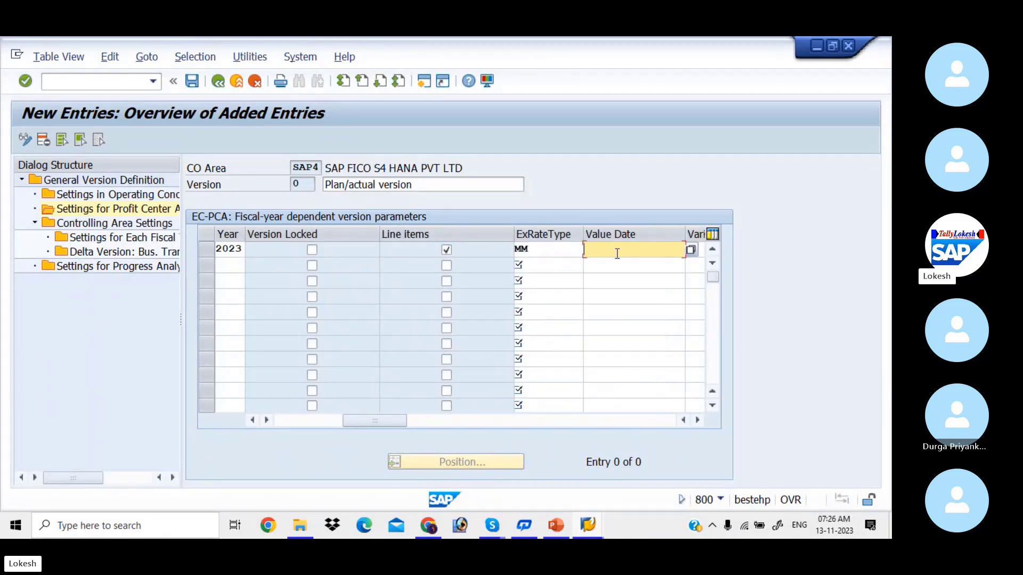
Examine the list of available exchange rate types for the 2023 entry, including the meaning of MM, and close it.
left_click(564, 253)
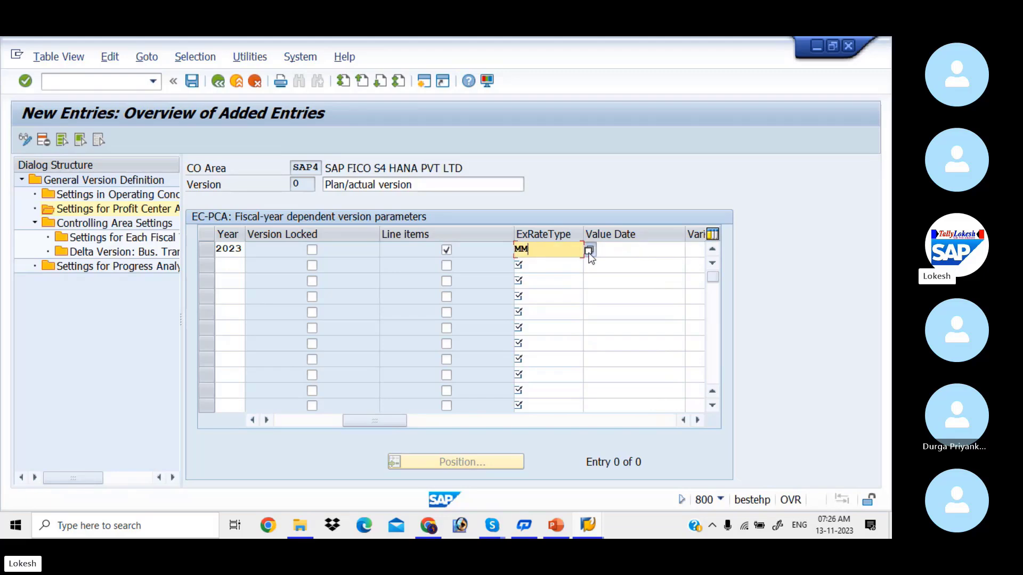
left_click(589, 251)
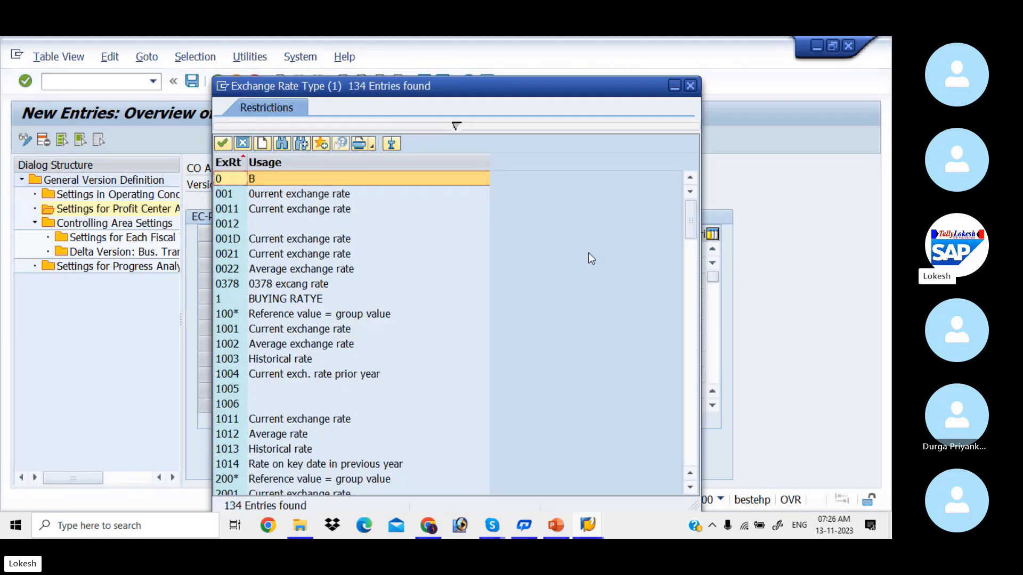
left_click(694, 332)
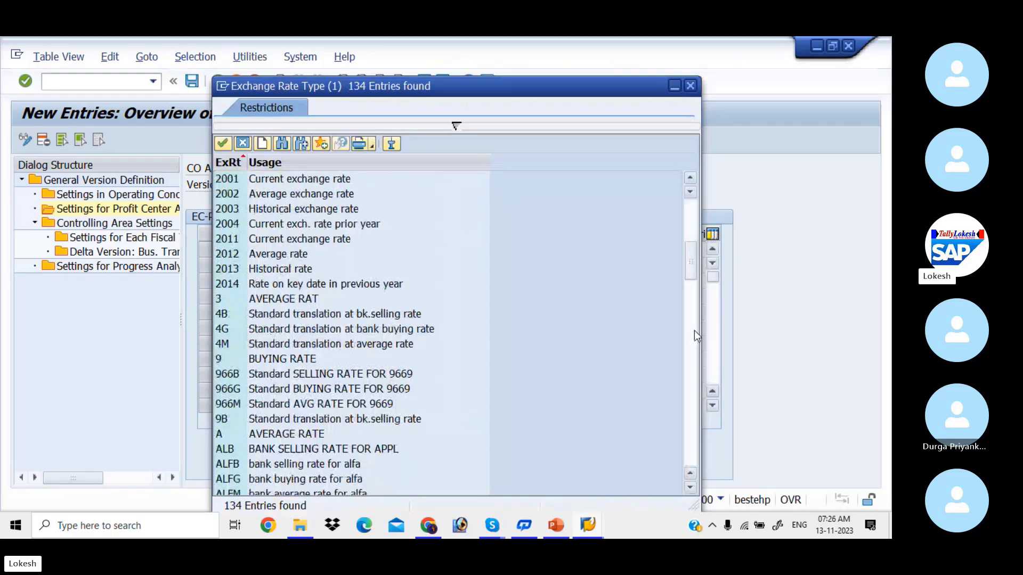
left_click(694, 331)
left_click(694, 335)
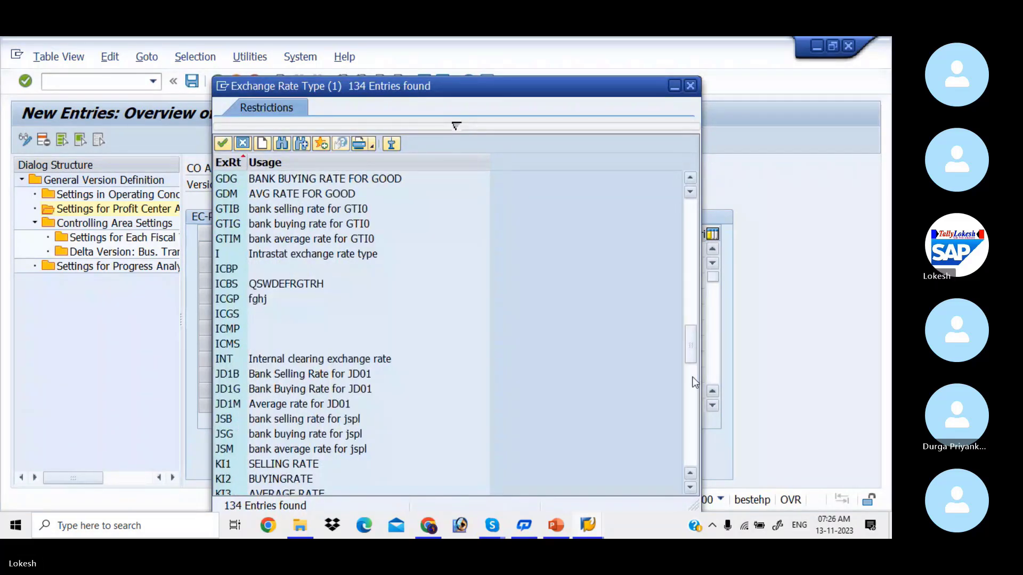
left_click(692, 397)
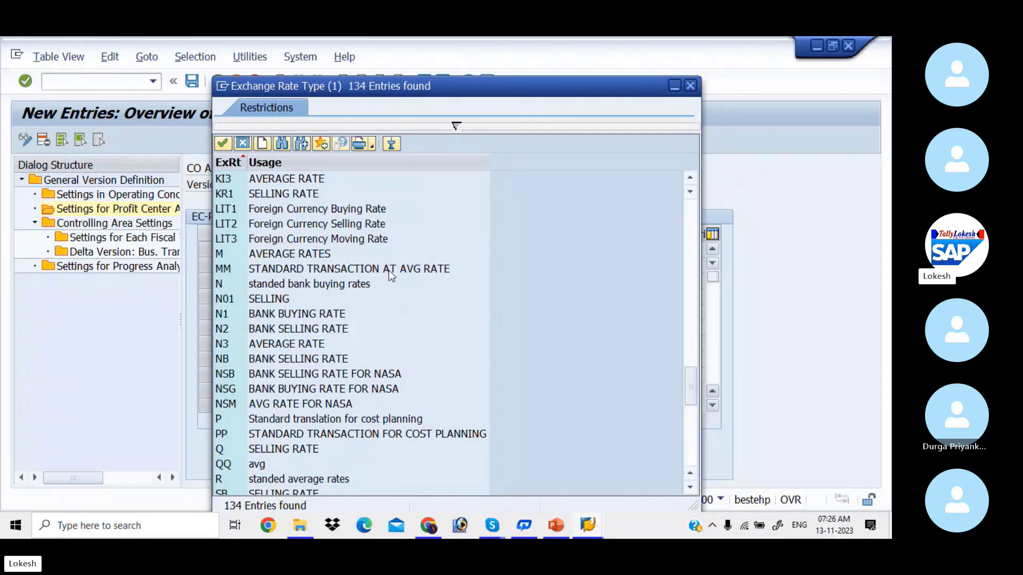
left_click(673, 89)
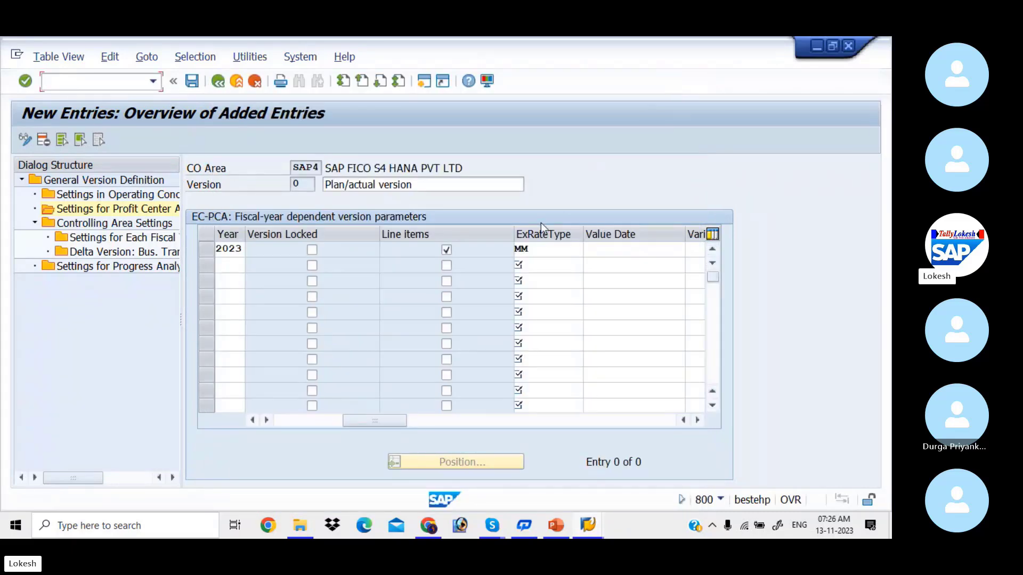
left_click(554, 247)
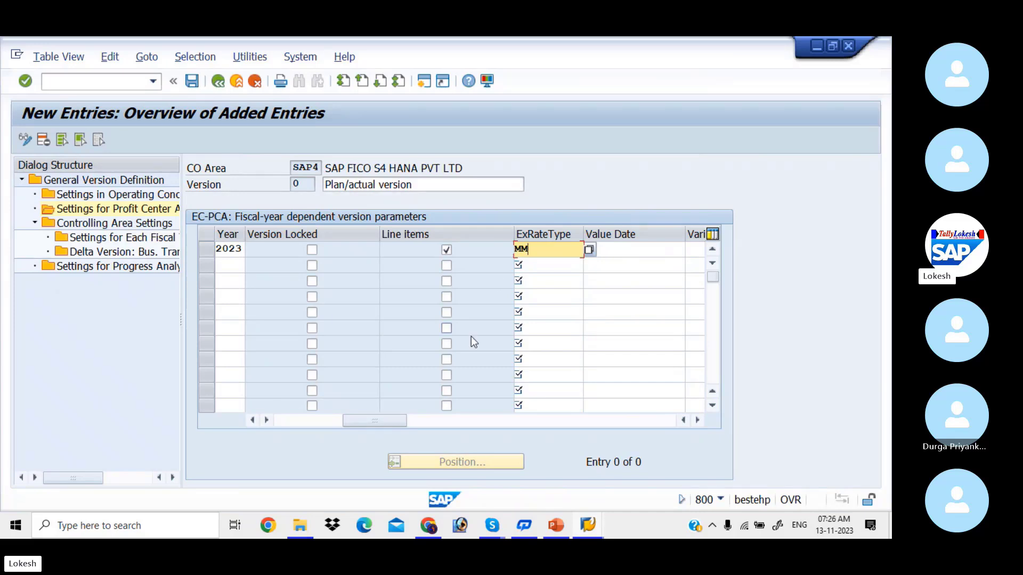
Save the 2023 profit center accounting entry to the proposed customizing request for controlling area SAP 4.
left_click_drag(375, 419, 262, 409)
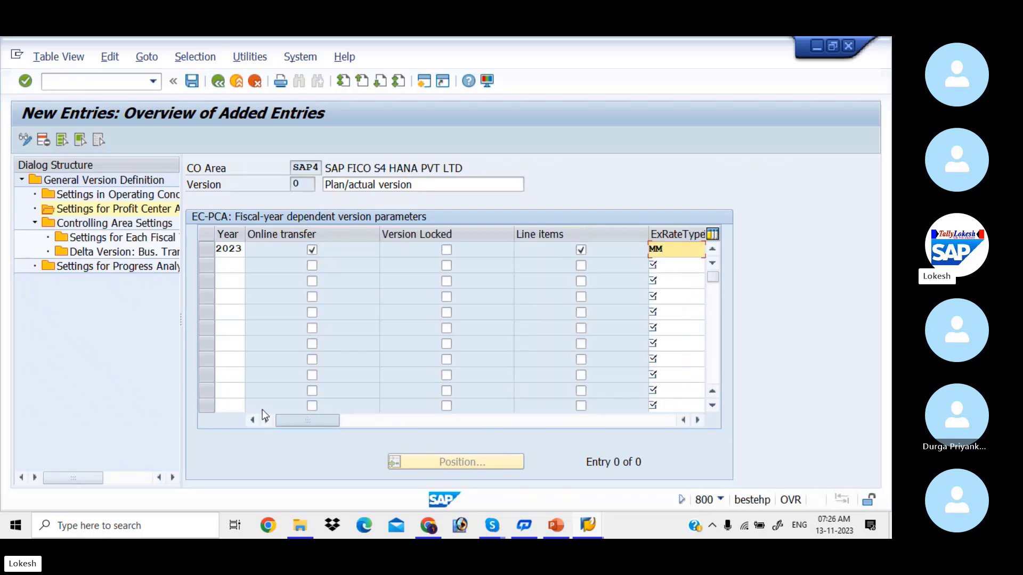
left_click(191, 81)
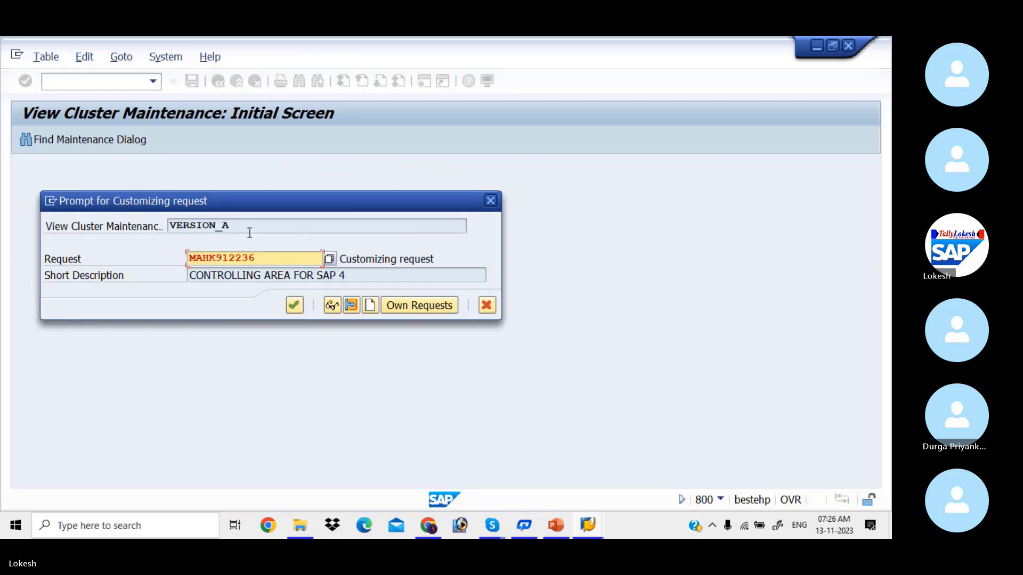
left_click(295, 305)
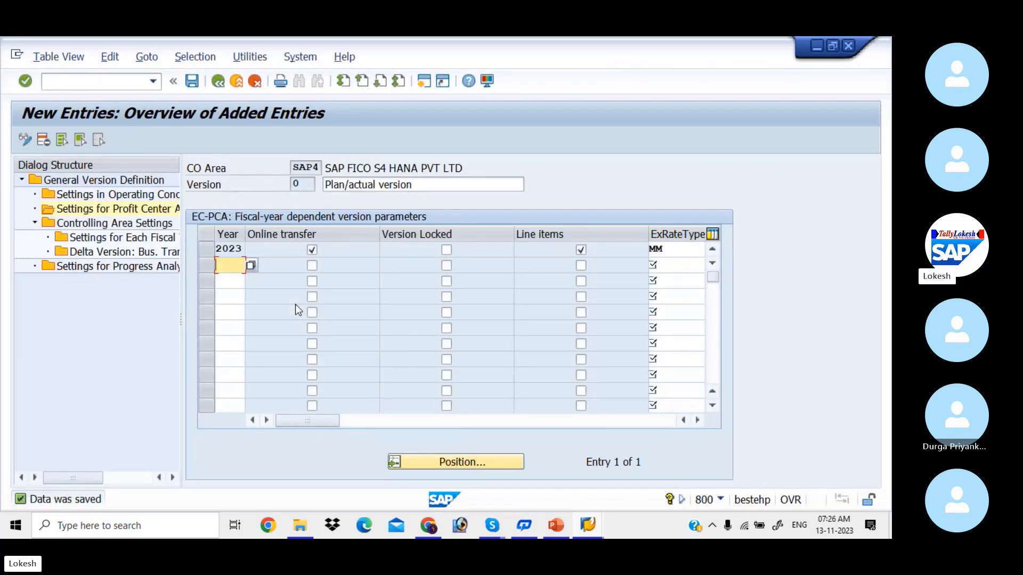
Switch to the COST ELEMENTS presentation in PowerPoint to check the configuration steps and transaction codes, and return to SAP.
key("alt+Tab")
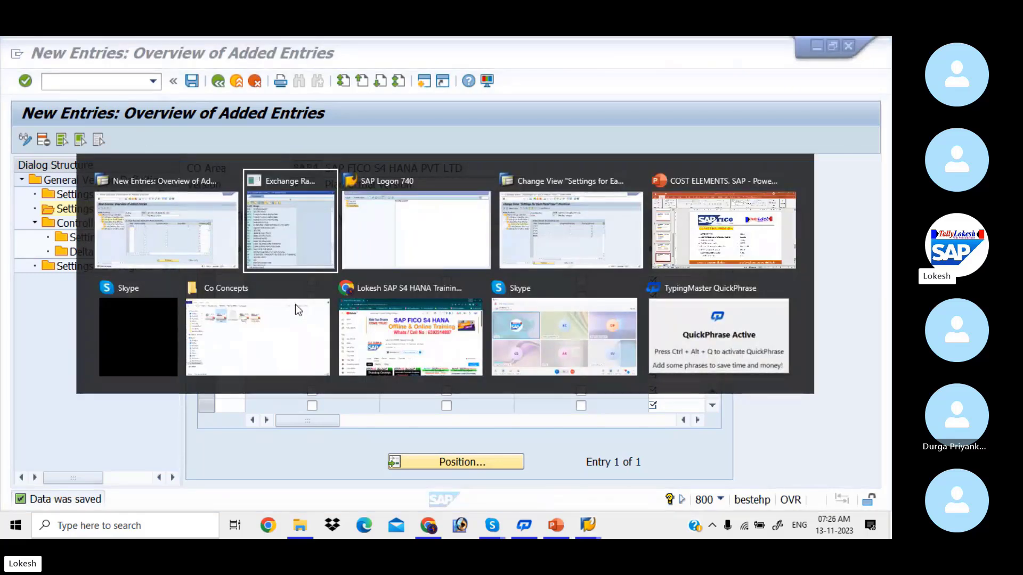
key("alt+Tab")
key("alt+Tab")
key("alt+Tab")
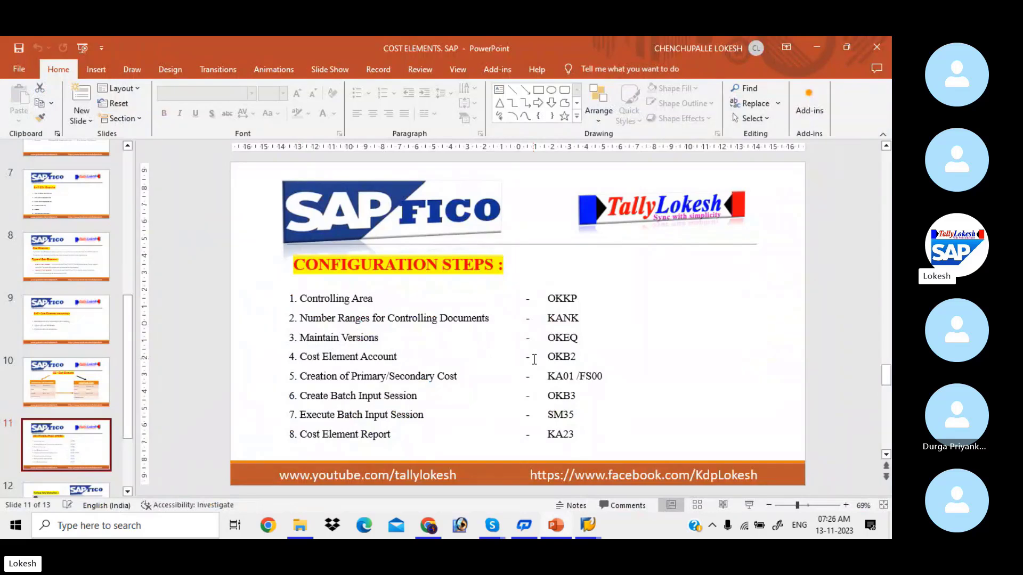
key("alt+Tab")
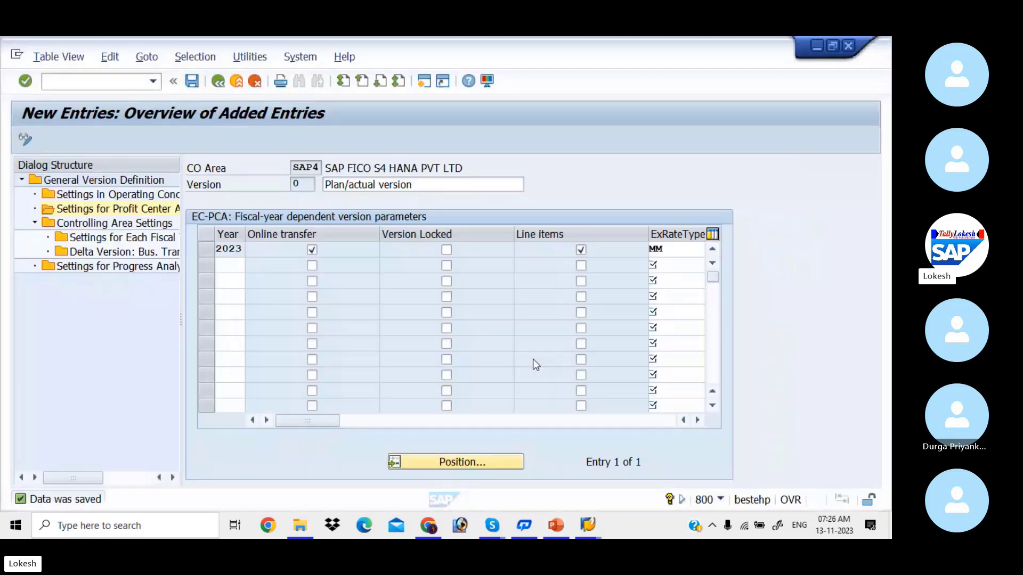
Open transaction OKB2 for chart of accounts SAP1 and start new entries for automatic cost element generation.
left_click(118, 87)
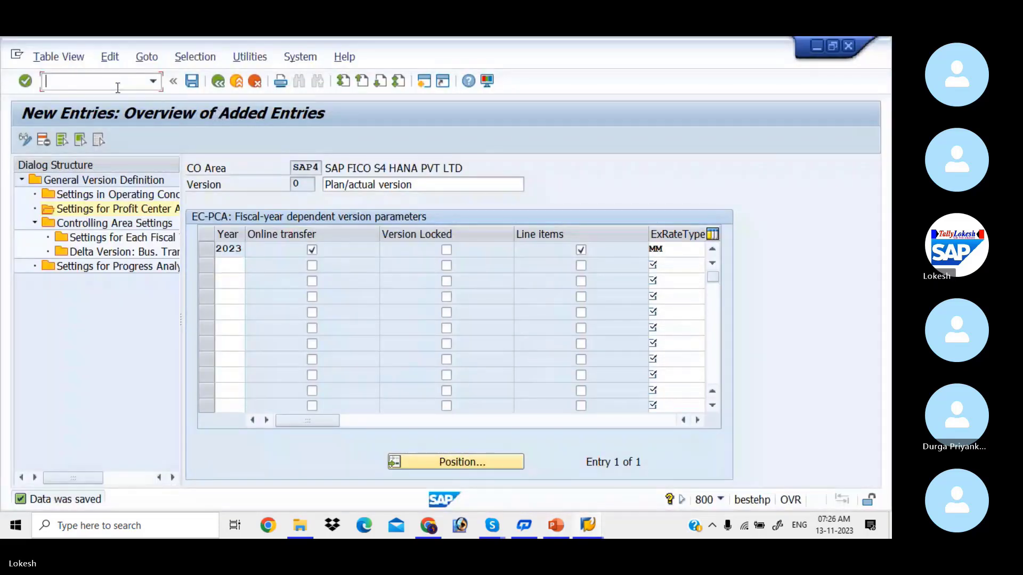
type("/NOKB2")
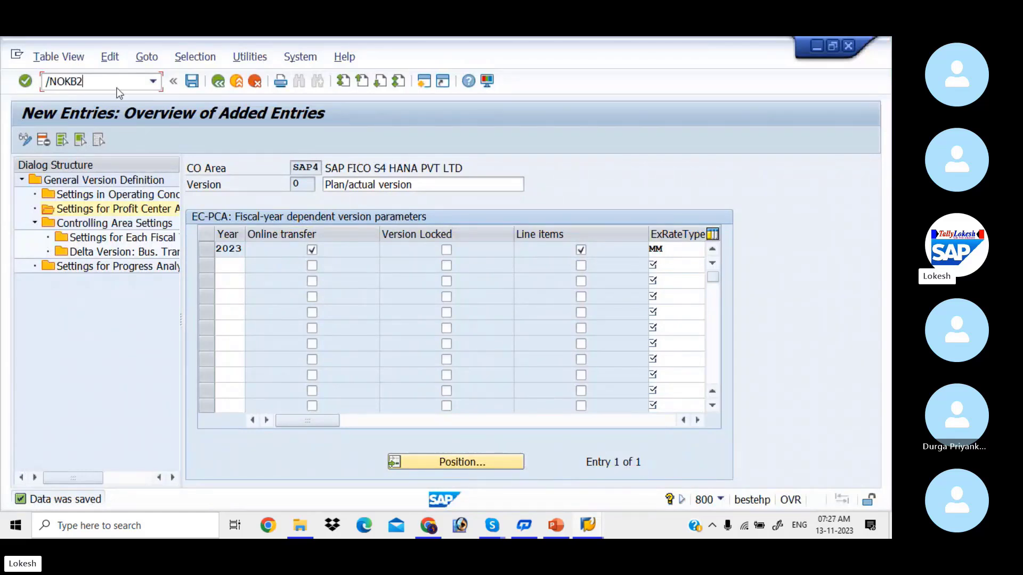
key("Return")
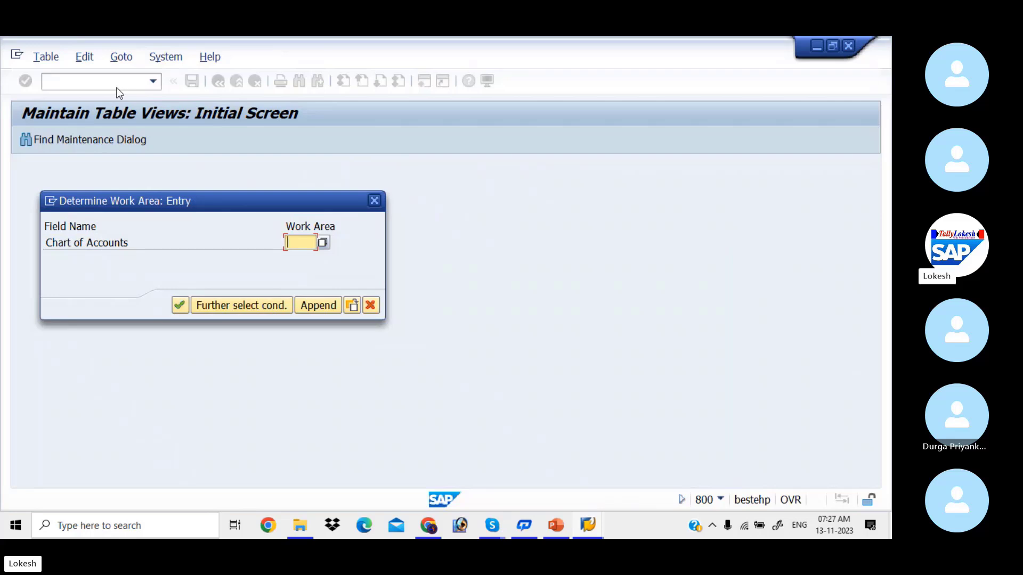
type("SA")
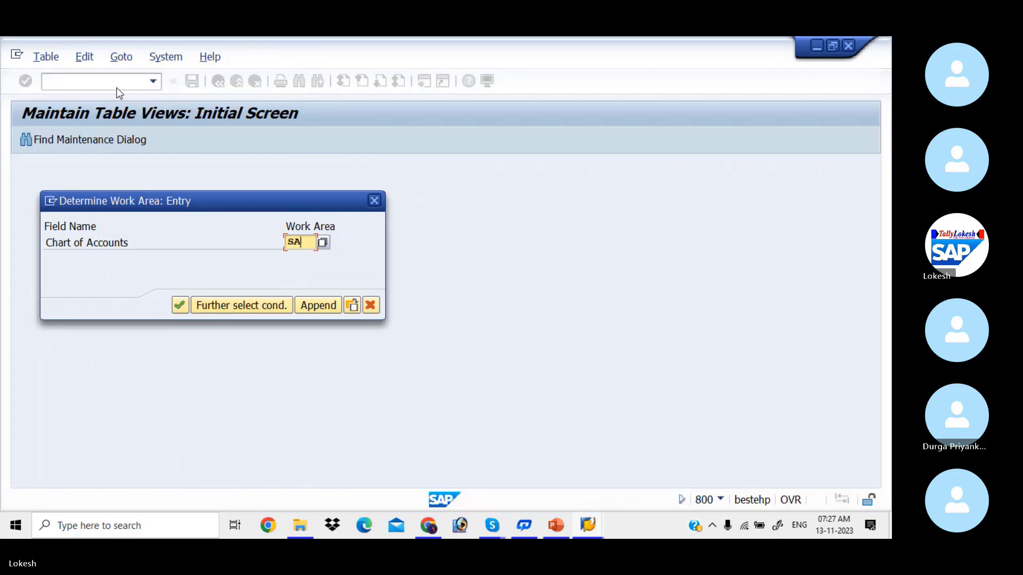
type("P1")
key("Return")
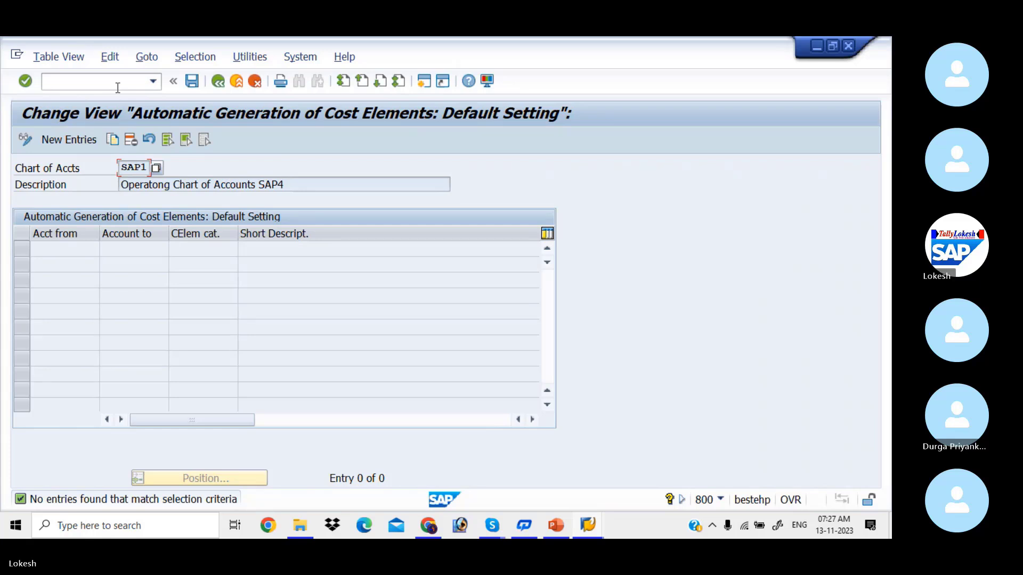
left_click(75, 141)
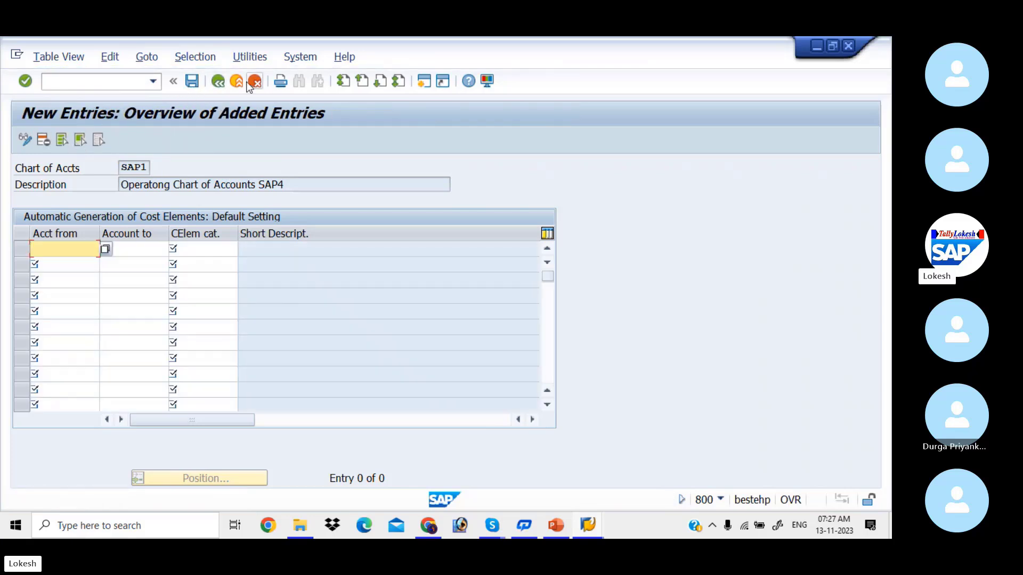
Open transaction FS00 in a new session and examine the account numbers under Admin Expenses and Other Income.
left_click(424, 81)
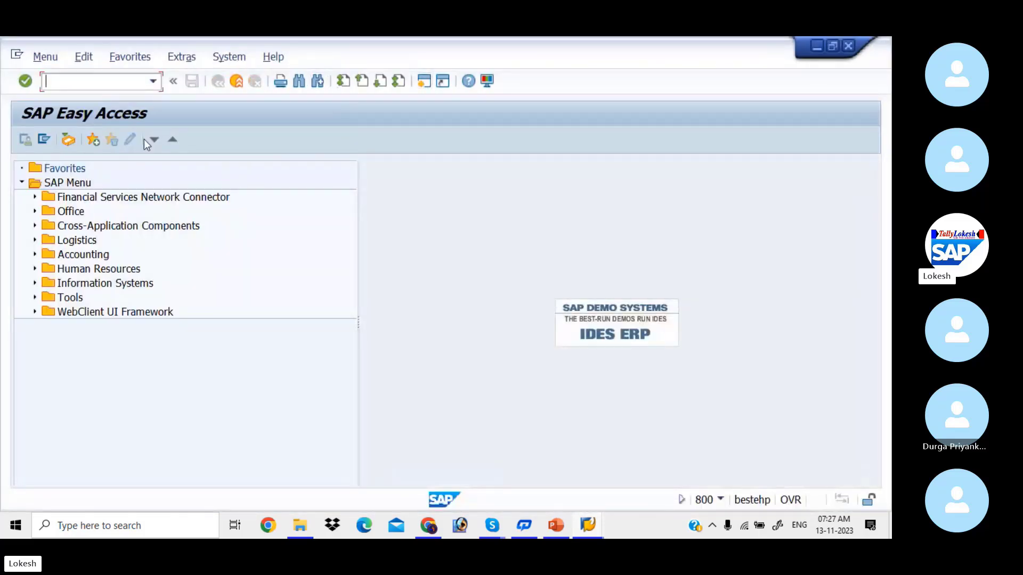
type("FS00")
key("Return")
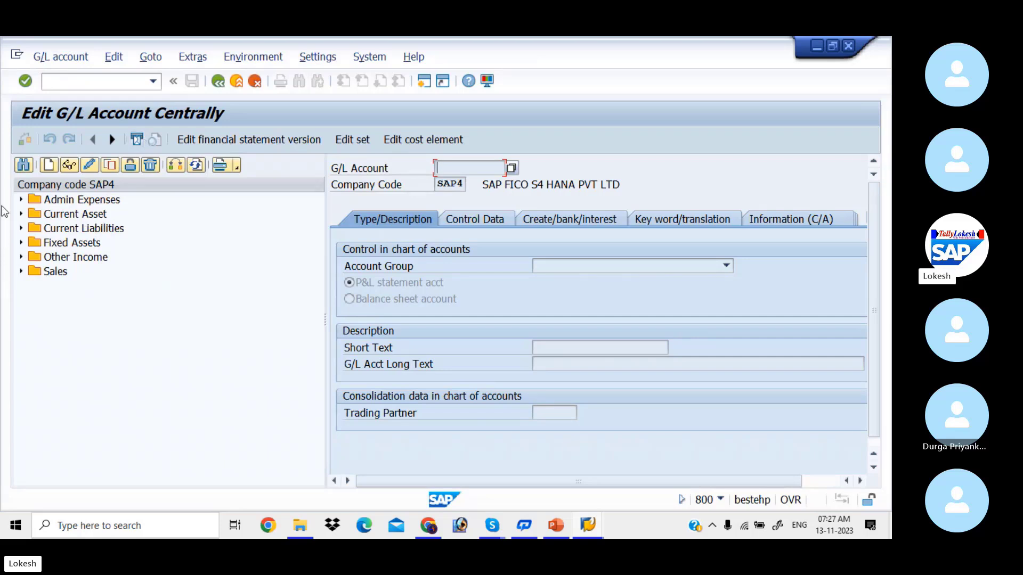
double_click(56, 200)
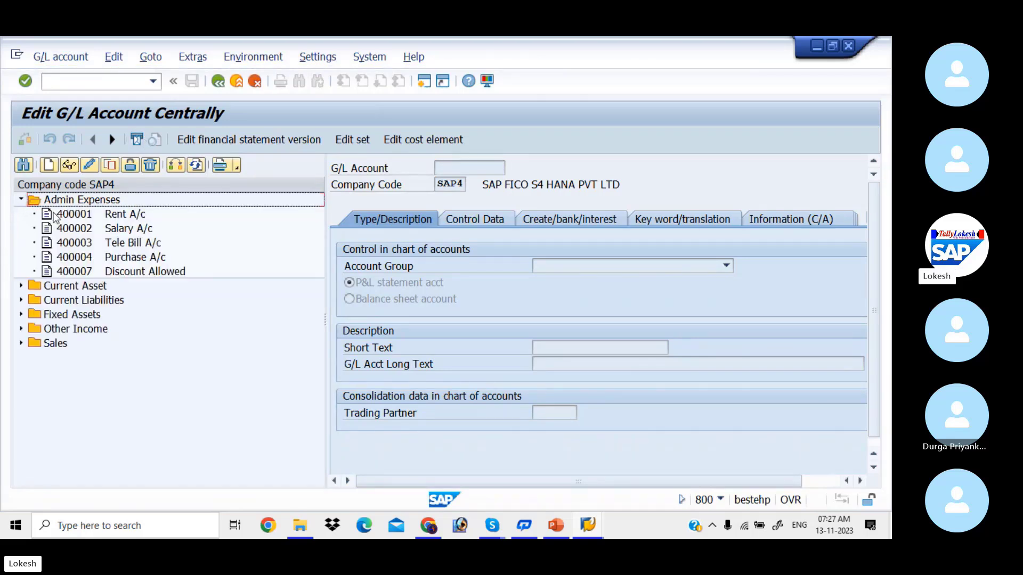
left_click(63, 218)
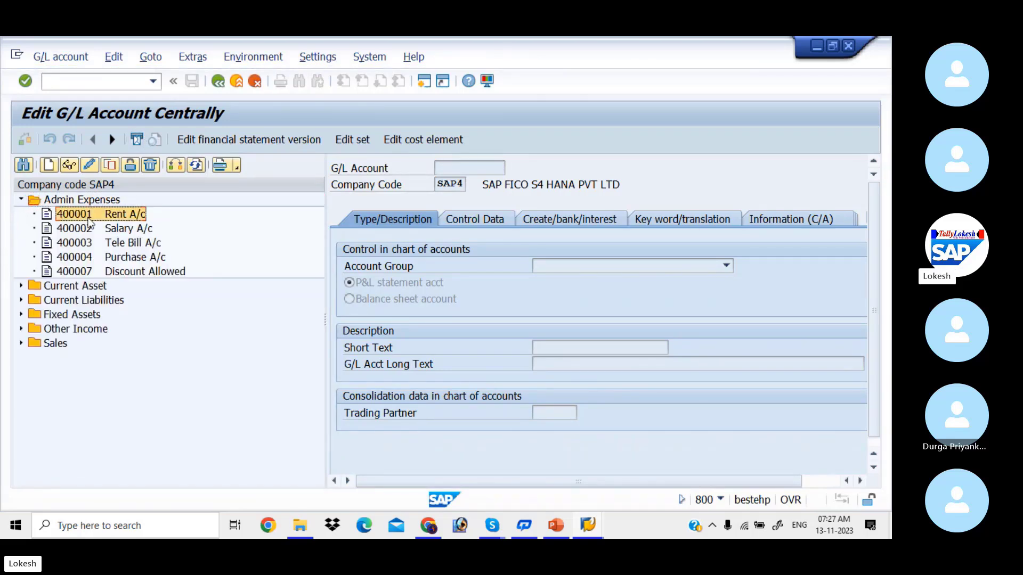
left_click(89, 272)
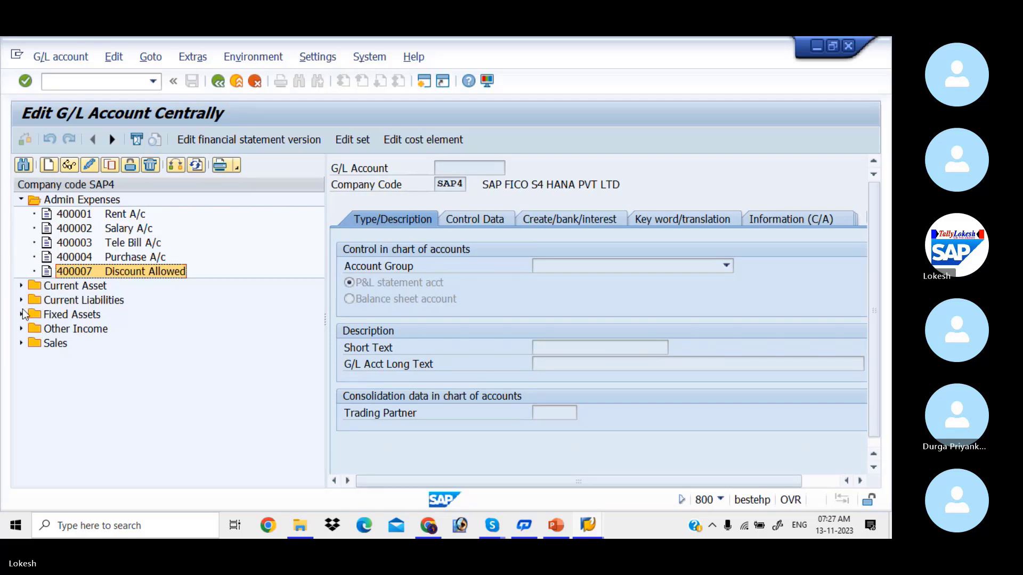
left_click(21, 329)
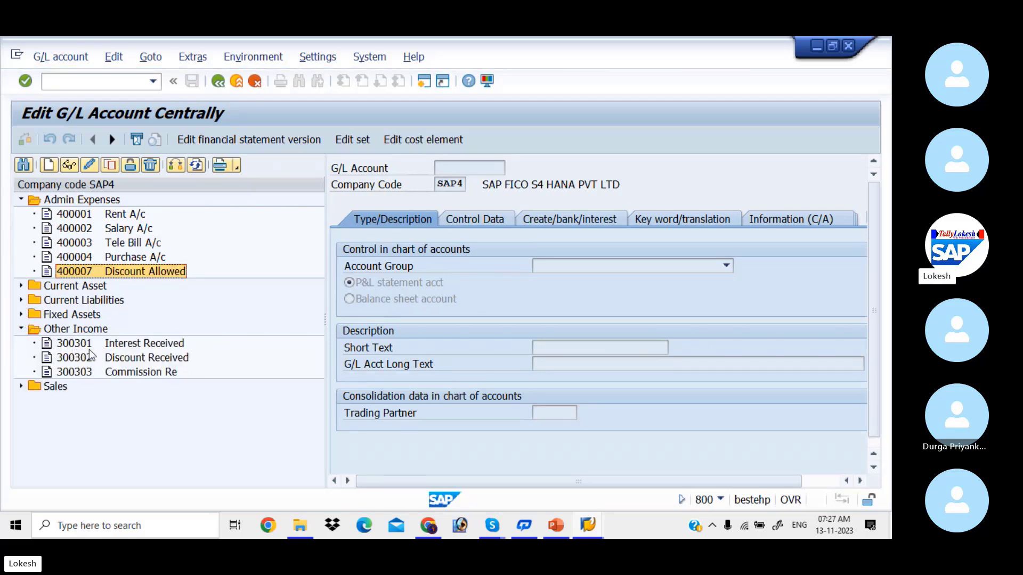
left_click(109, 372)
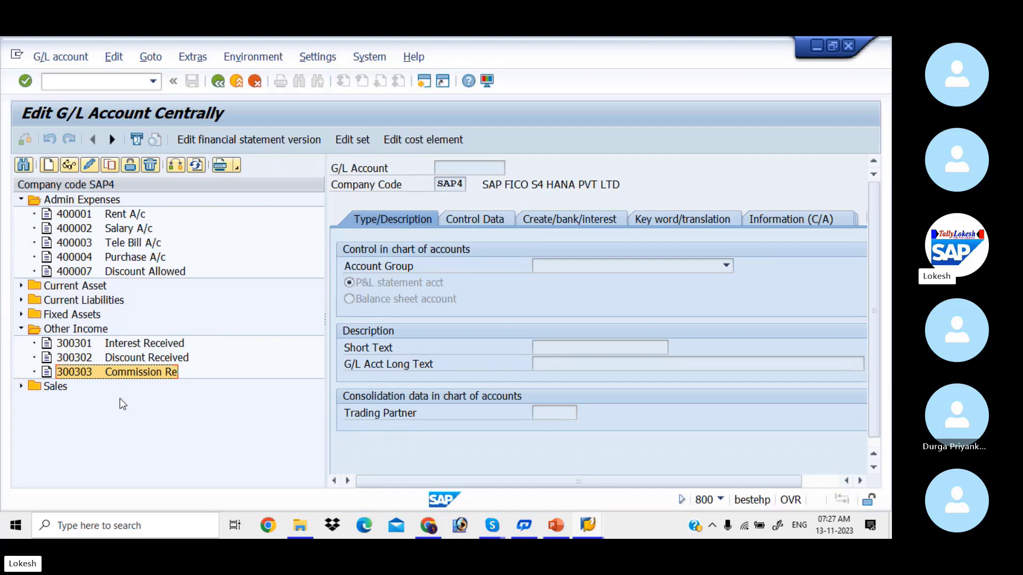
Enter the account range 400001 to 400007 in the first new entry, checking the Admin Expenses account numbers in the G/L account session.
key("alt+Tab")
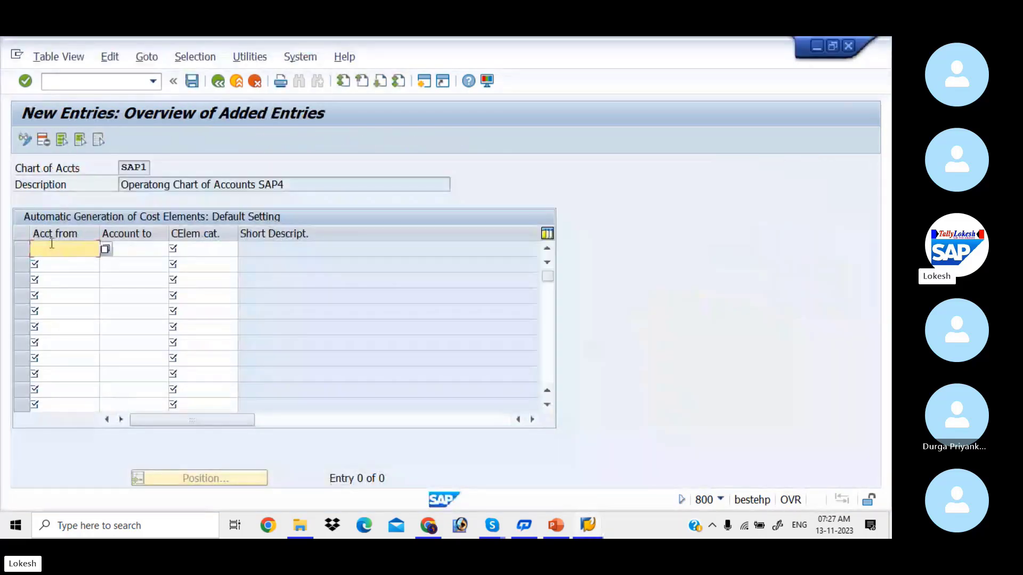
left_click(104, 249)
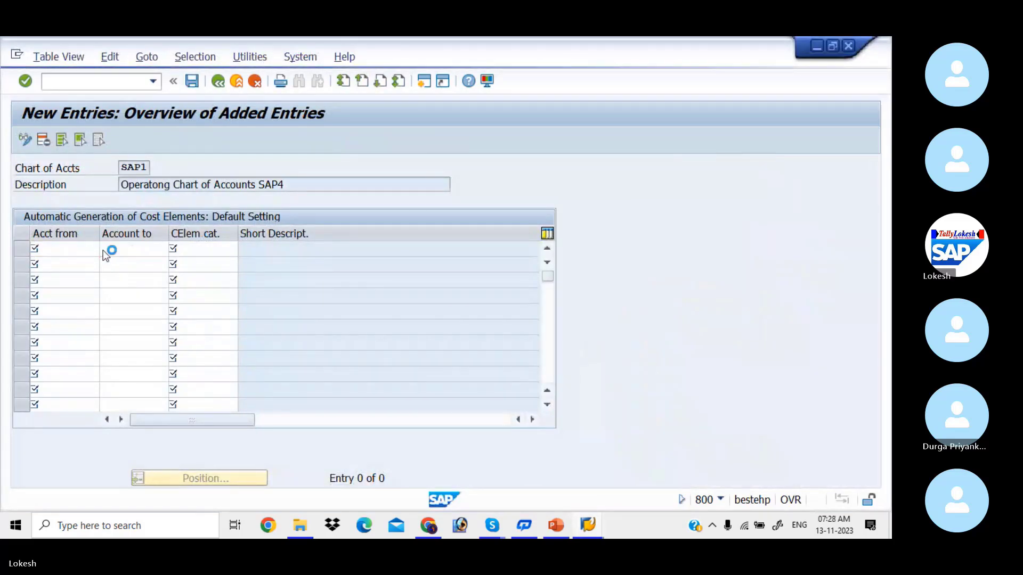
key("Return")
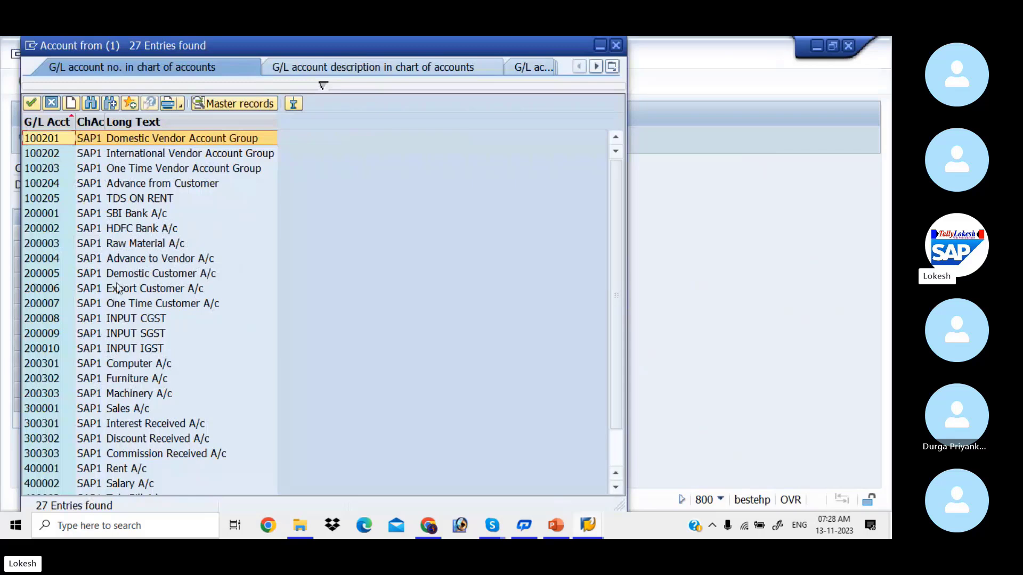
double_click(86, 468)
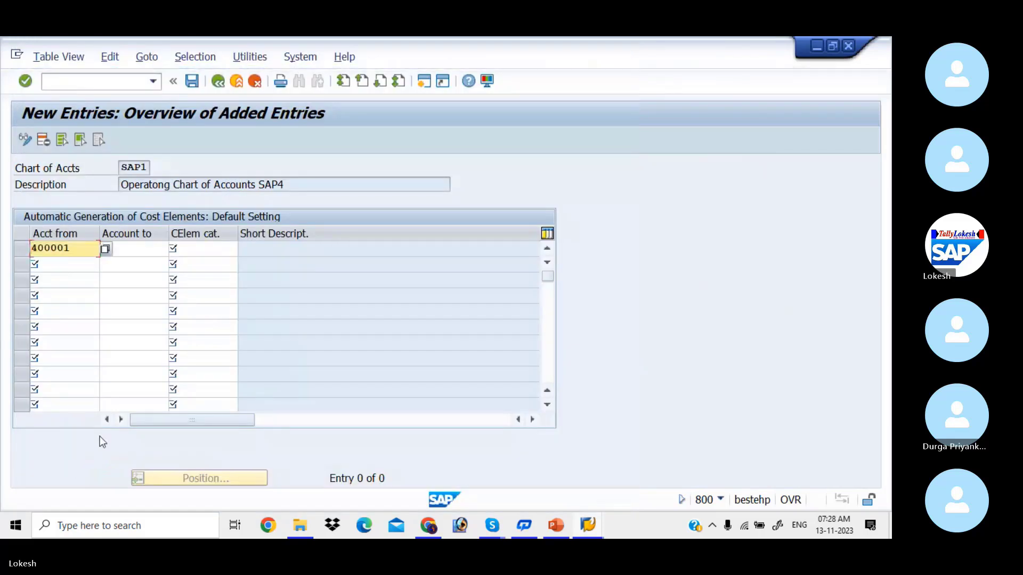
left_click(142, 250)
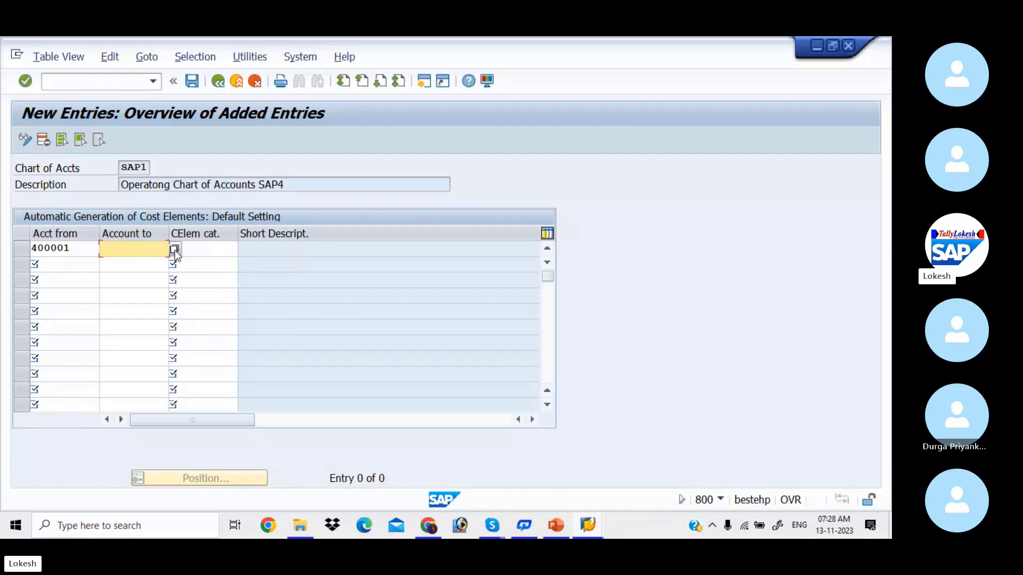
key("alt+Tab")
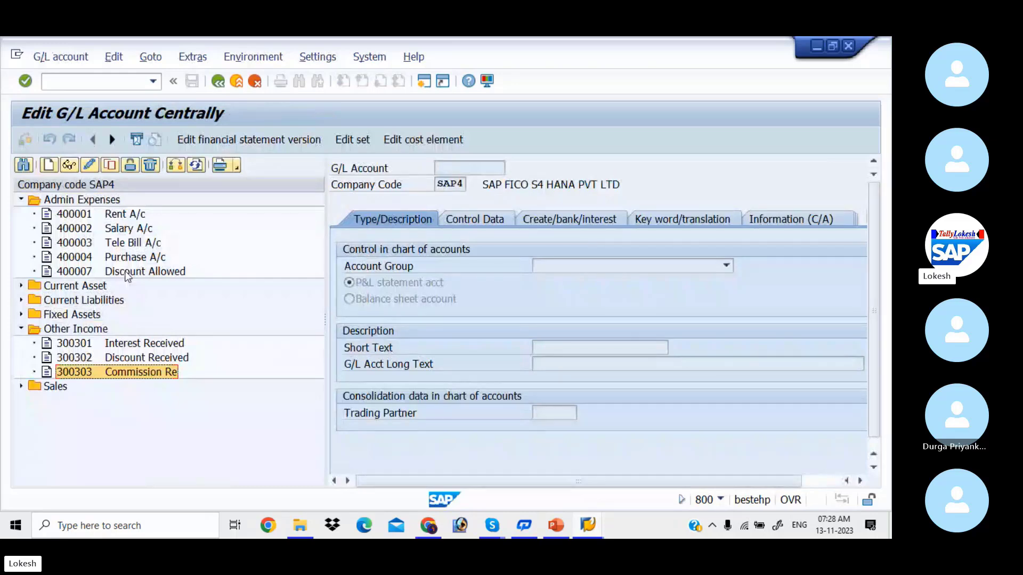
key("alt+Tab")
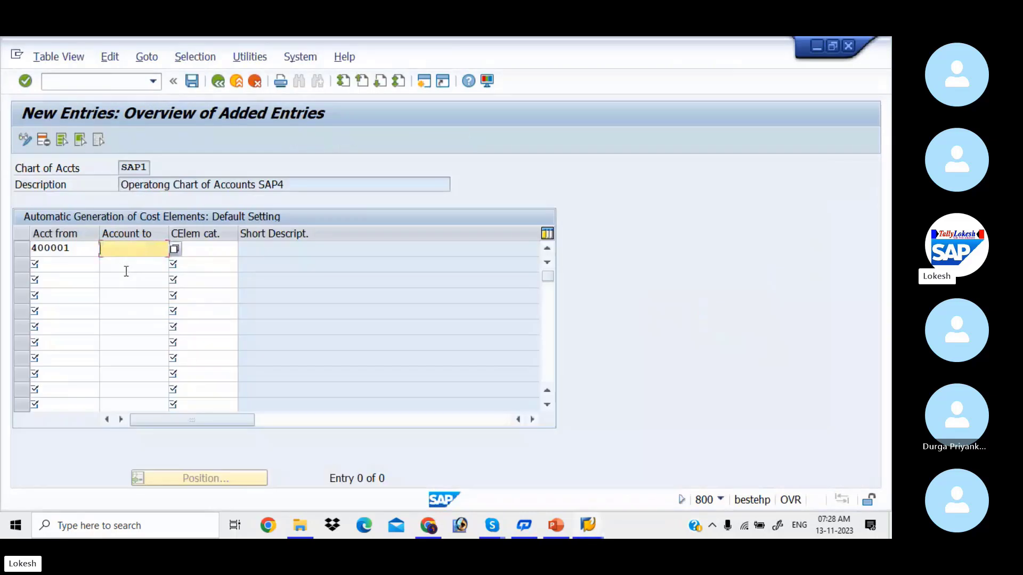
type("400")
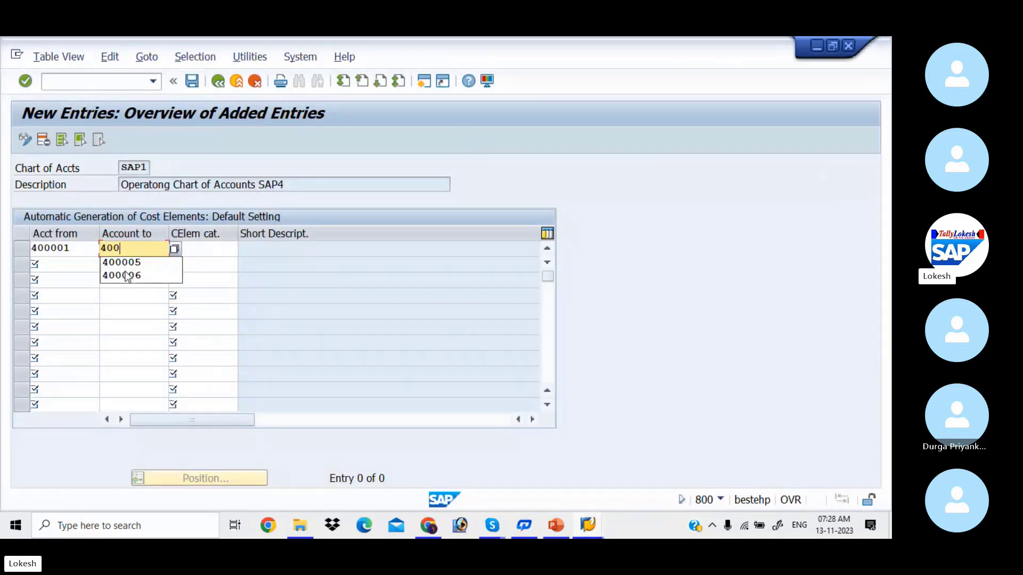
type("007")
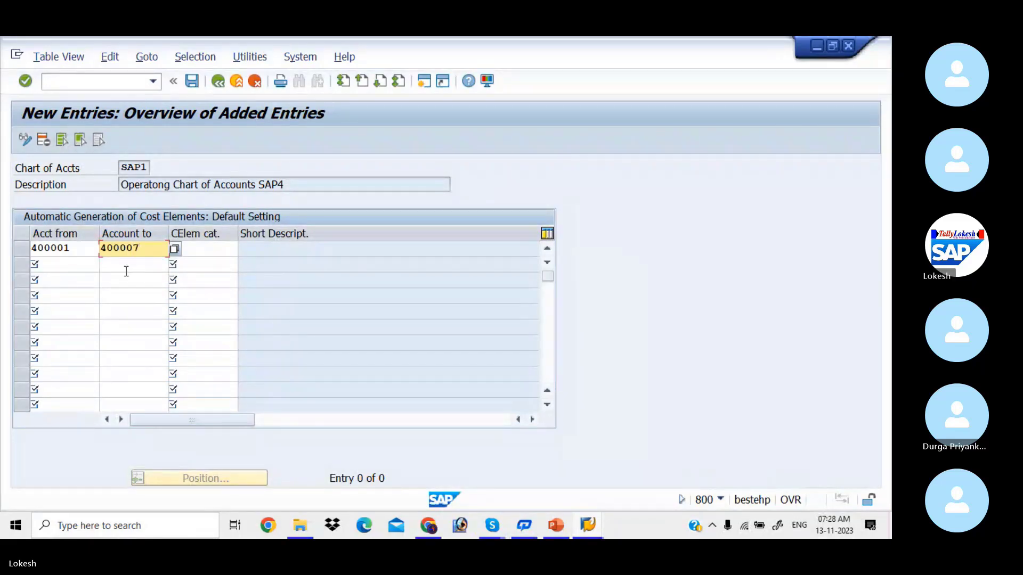
key("Tab")
key("Tab")
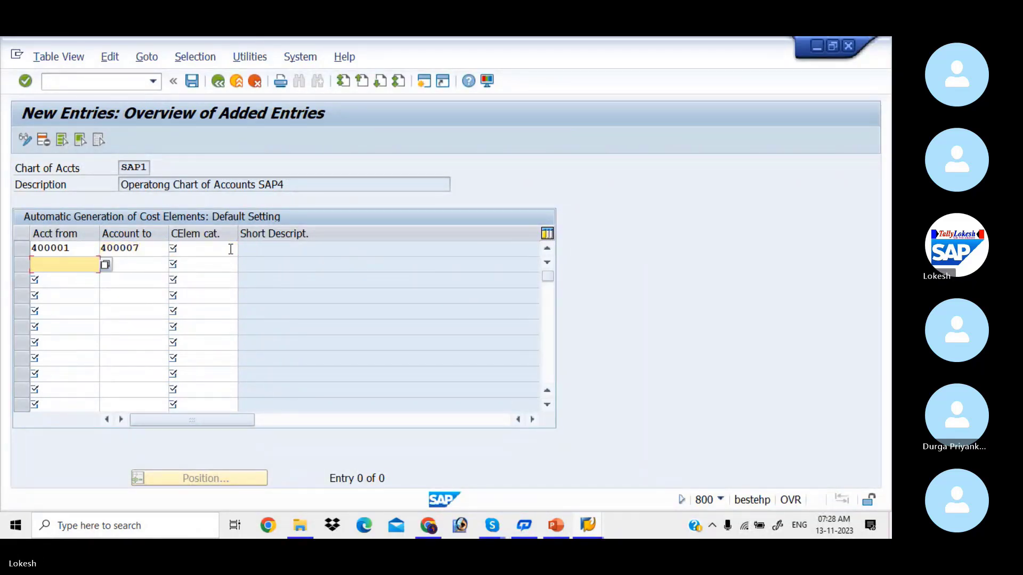
Assign cost element category 1, primary costs/cost-reducing revenues, to the 400001 to 400007 range.
left_click(230, 249)
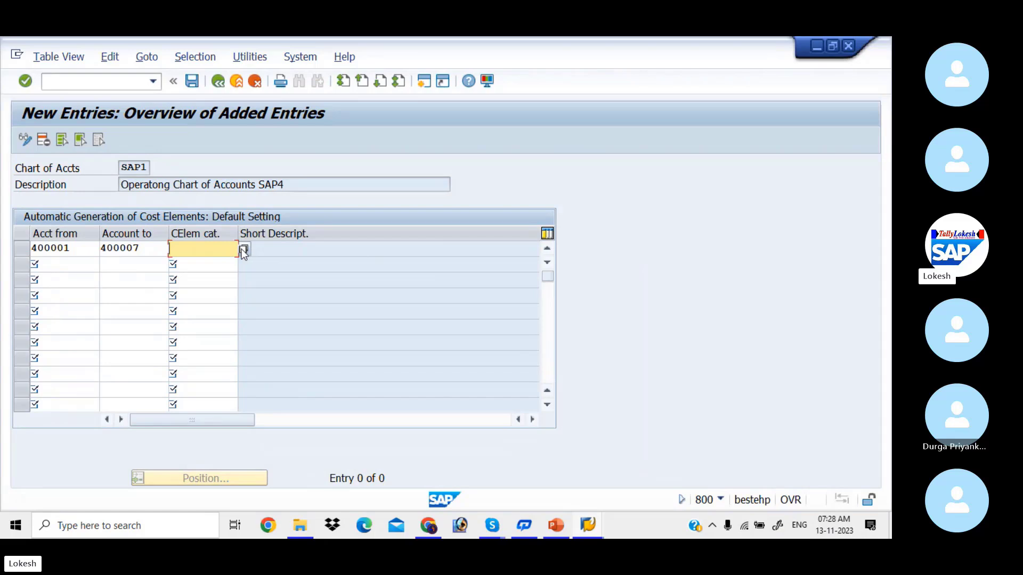
left_click(243, 249)
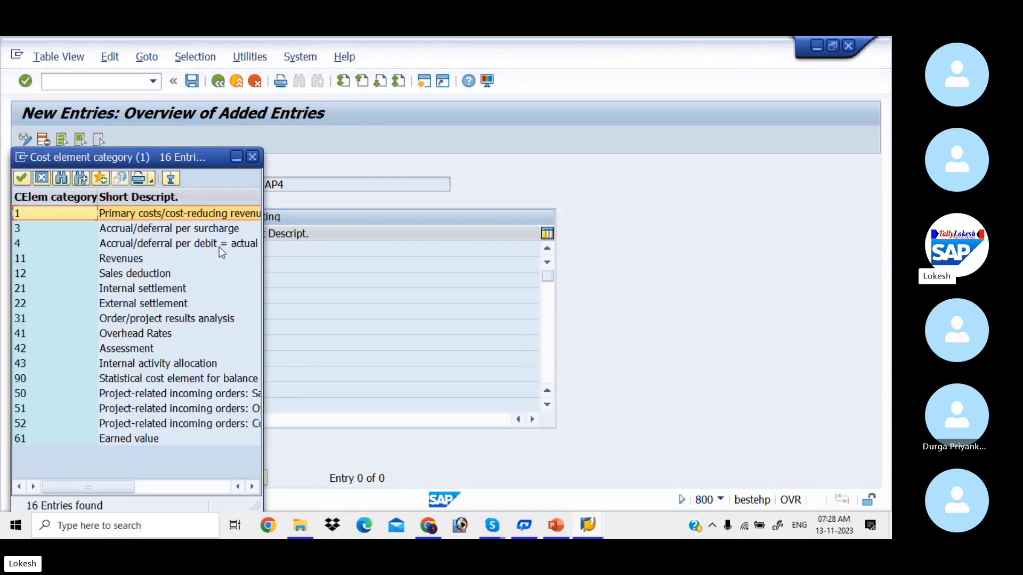
double_click(220, 217)
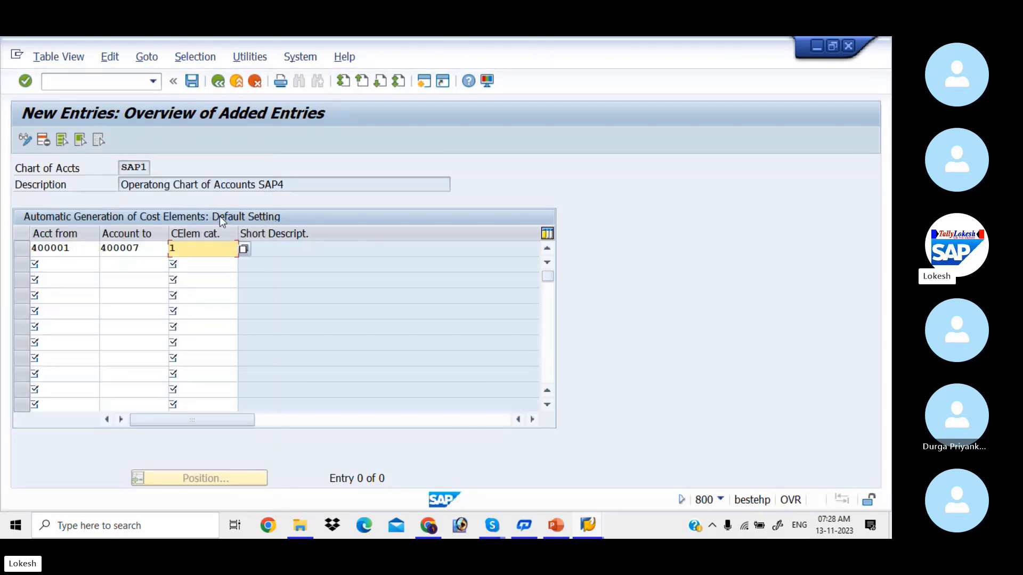
Choose 300301 Interest Received A/c as the starting account of the second entry, checking it against the Other Income accounts.
left_click(82, 265)
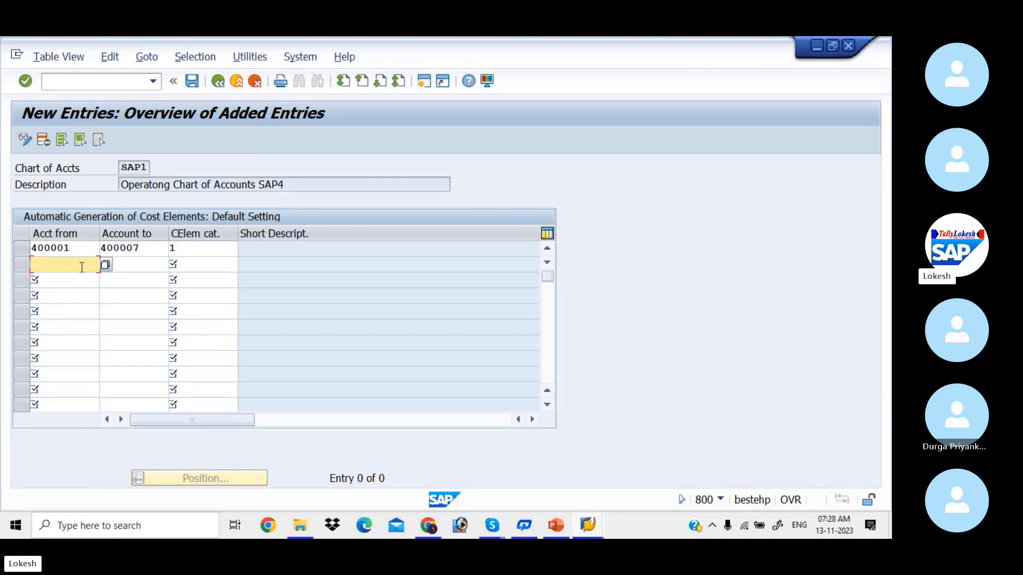
left_click(105, 265)
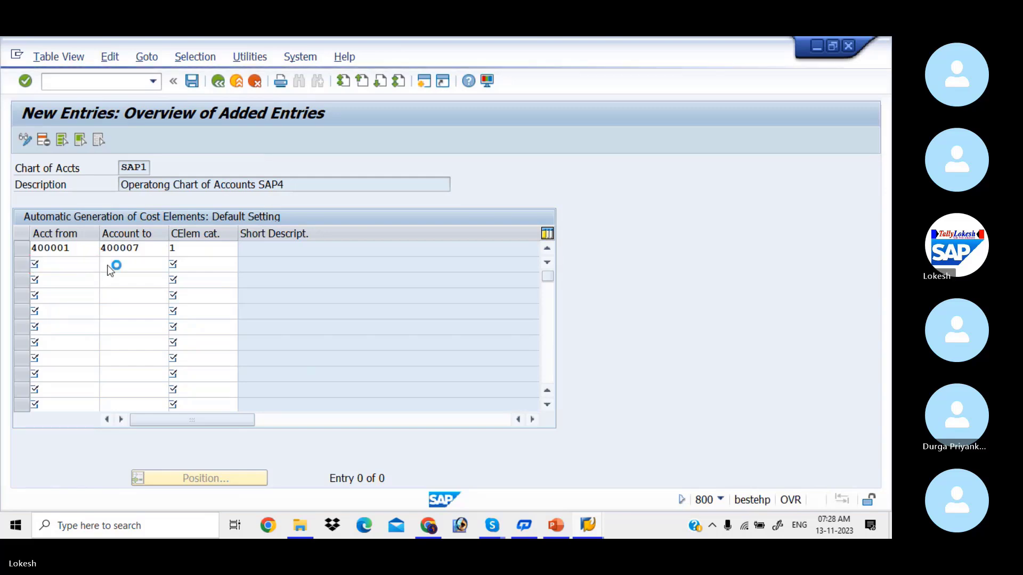
key("Return")
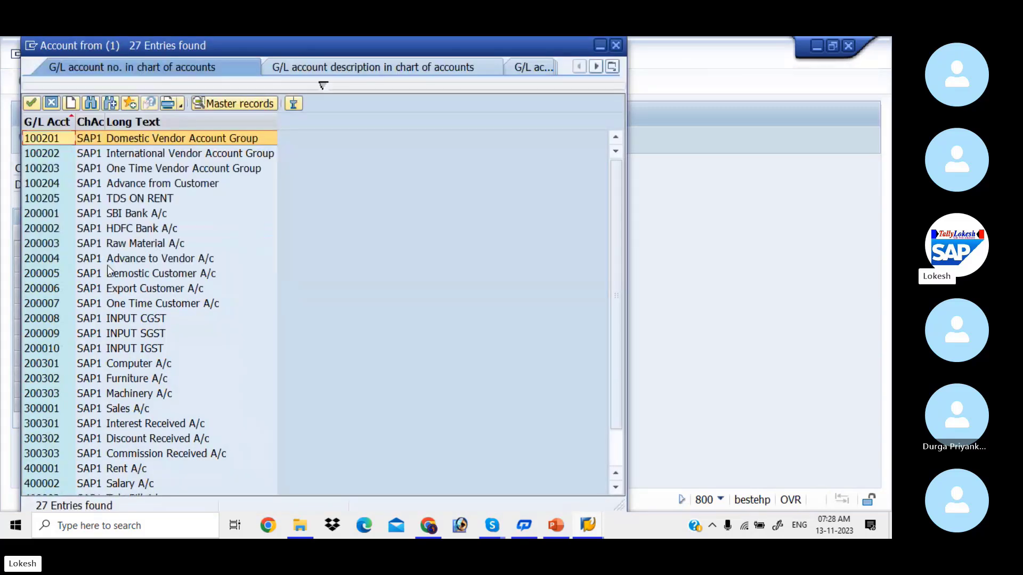
key("Down")
key("Down")
key("Down")
key("Down")
key("Down")
key("Down")
key("Down")
key("Down")
key("Down")
key("Down")
key("Down")
key("Down")
key("Down")
key("Down")
key("Down")
key("Down")
key("Down")
key("Down")
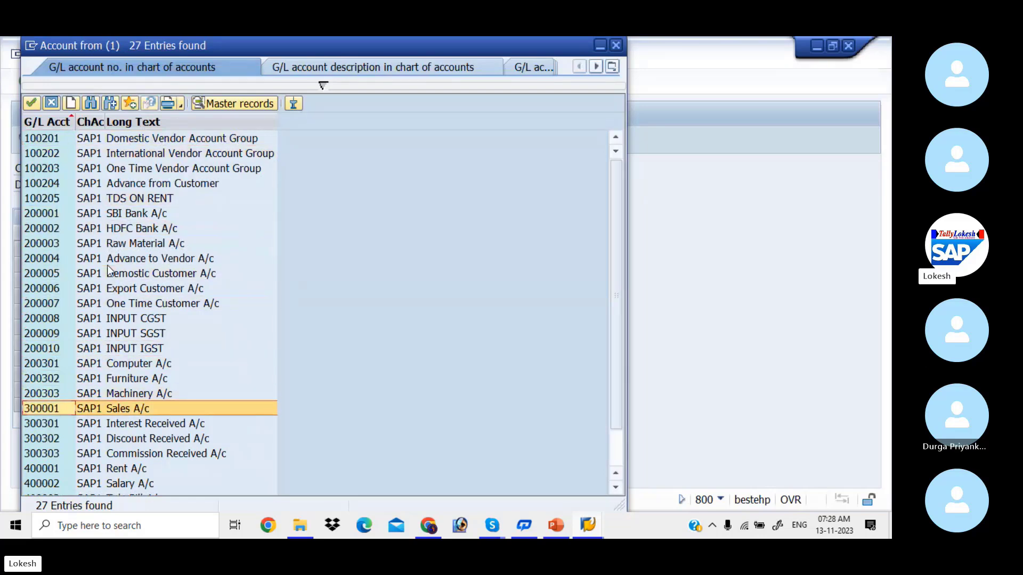
key("alt+Tab")
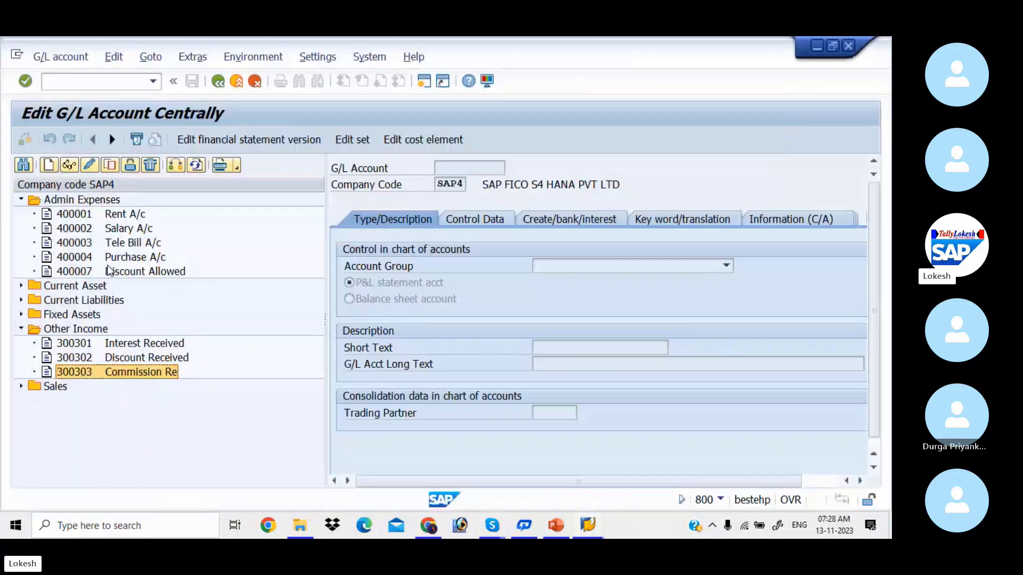
key("alt+Tab")
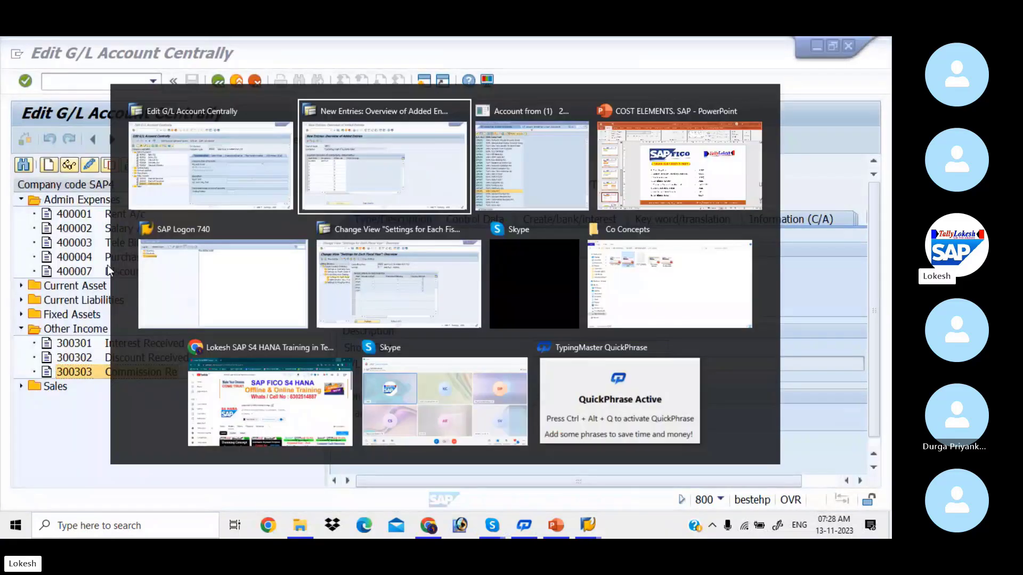
key("Down")
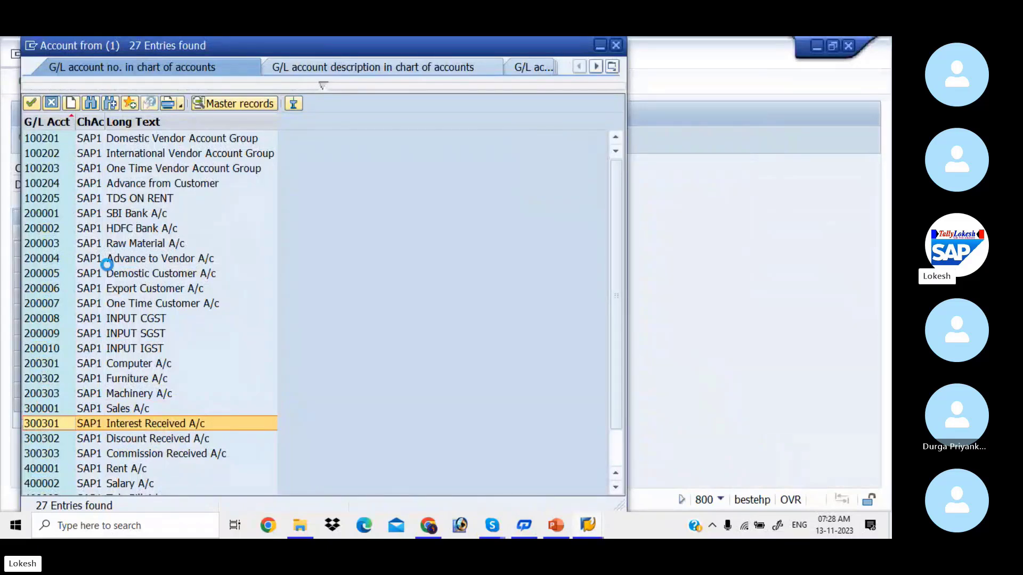
key("Return")
Choose 300303 Commission Received A/c as the ending account of the second entry.
left_click(137, 262)
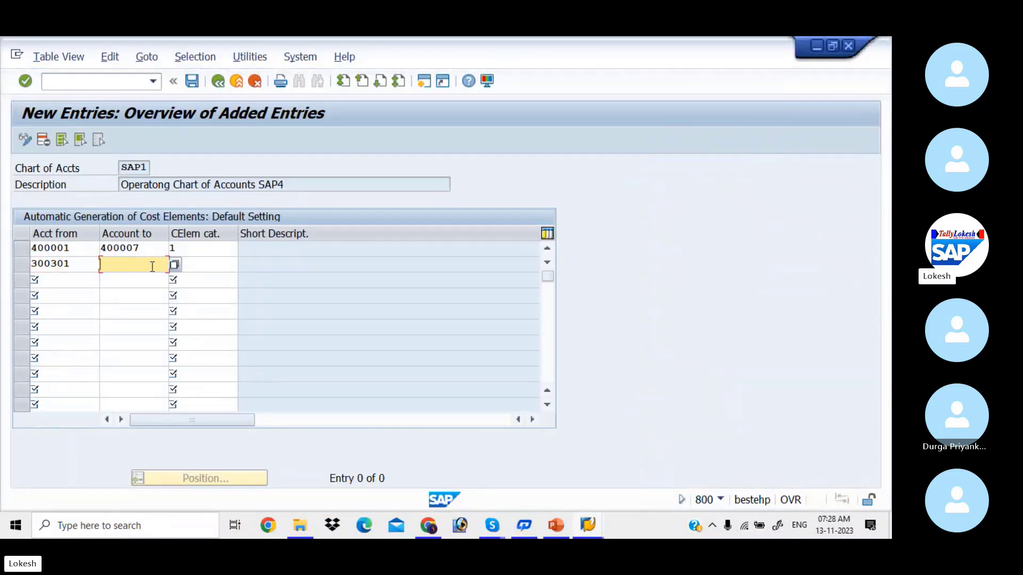
left_click(174, 264)
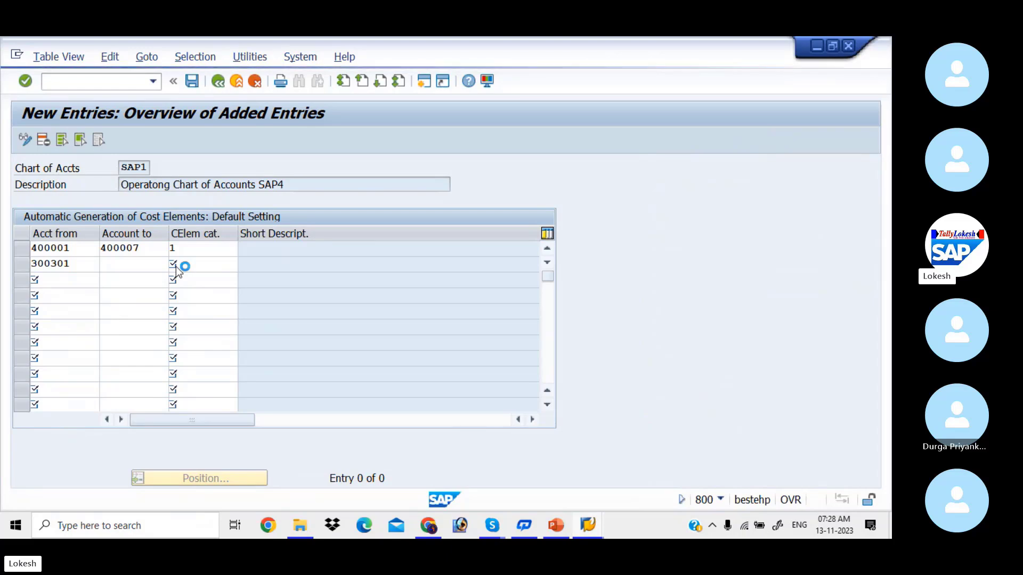
key("Return")
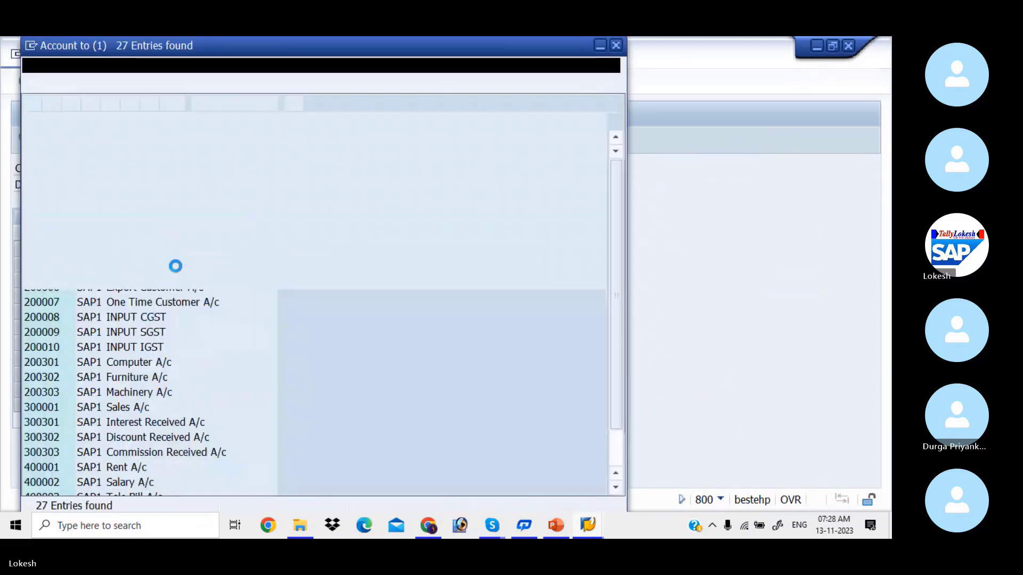
key("Down")
key("Down")
key("Down")
key("Down")
key("Down")
key("Down")
key("Down")
key("Down")
key("Down")
key("Down")
key("Down")
key("Down")
key("Down")
key("Down")
key("Down")
key("Down")
key("Down")
key("Down")
key("Down")
key("Down")
key("Down")
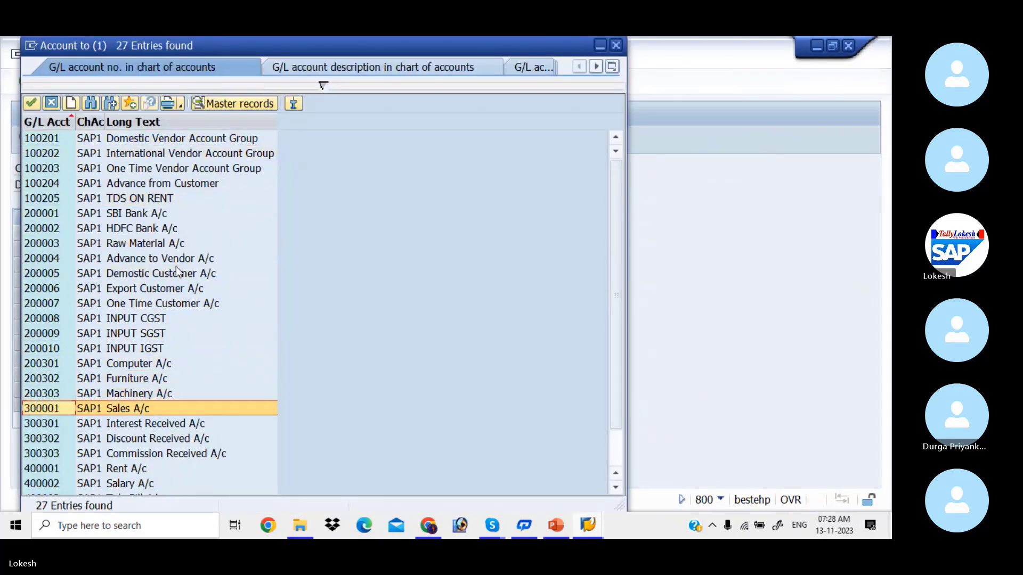
key("Return")
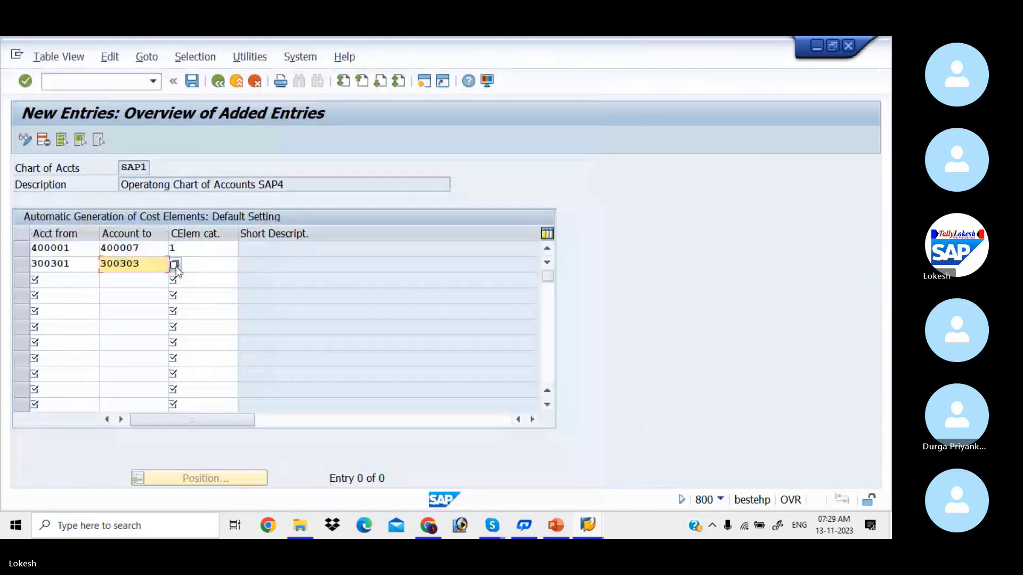
Assign cost element category 11, Revenues, to the second account range and save both entries to the proposed customizing request.
left_click(203, 257)
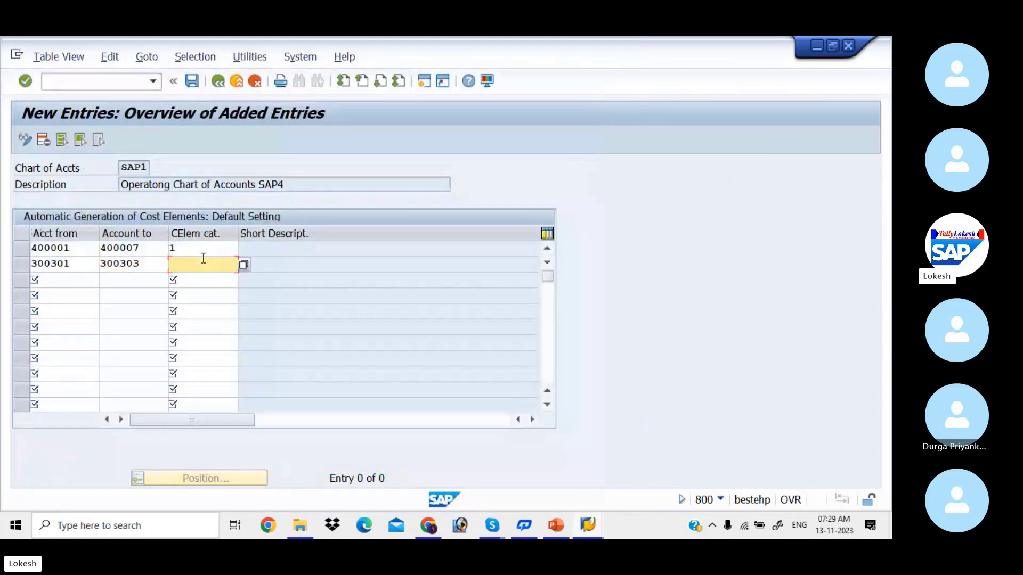
left_click(243, 265)
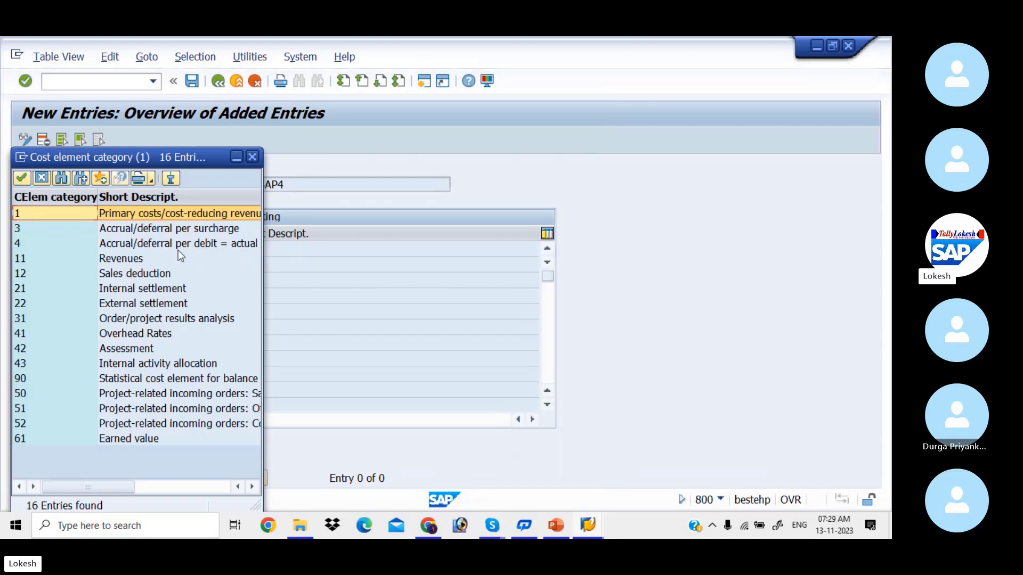
left_click(128, 259)
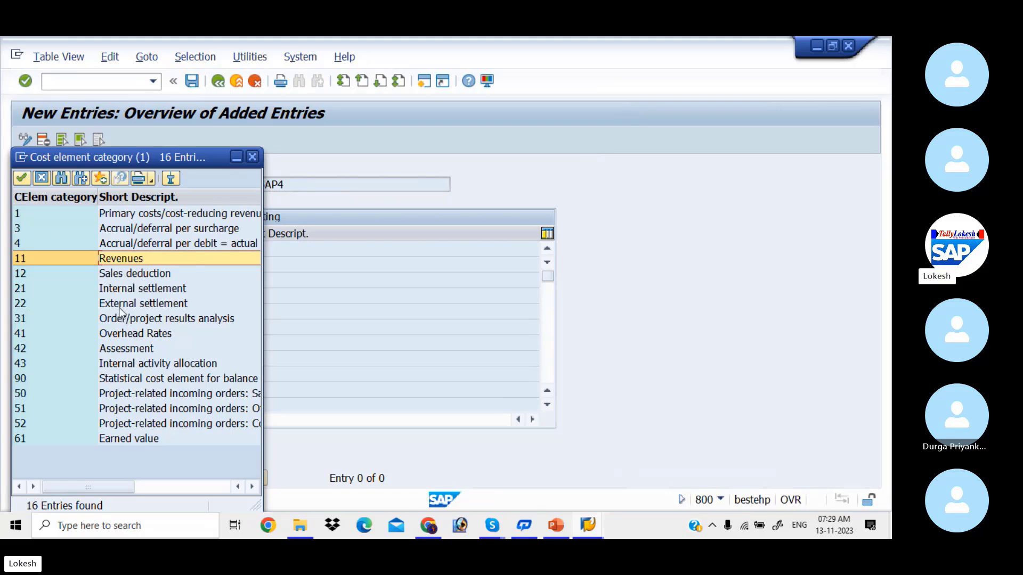
double_click(112, 258)
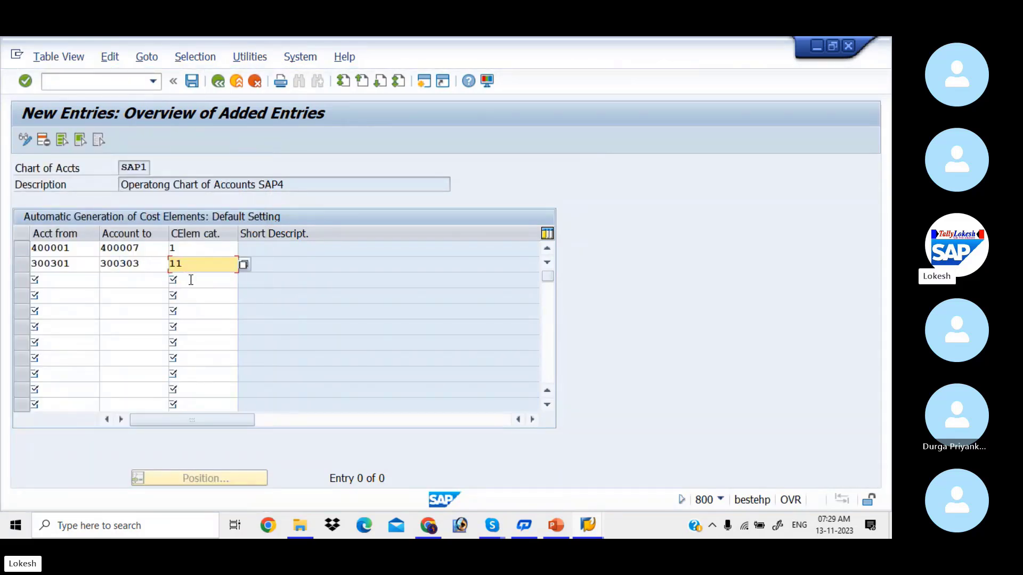
left_click(192, 82)
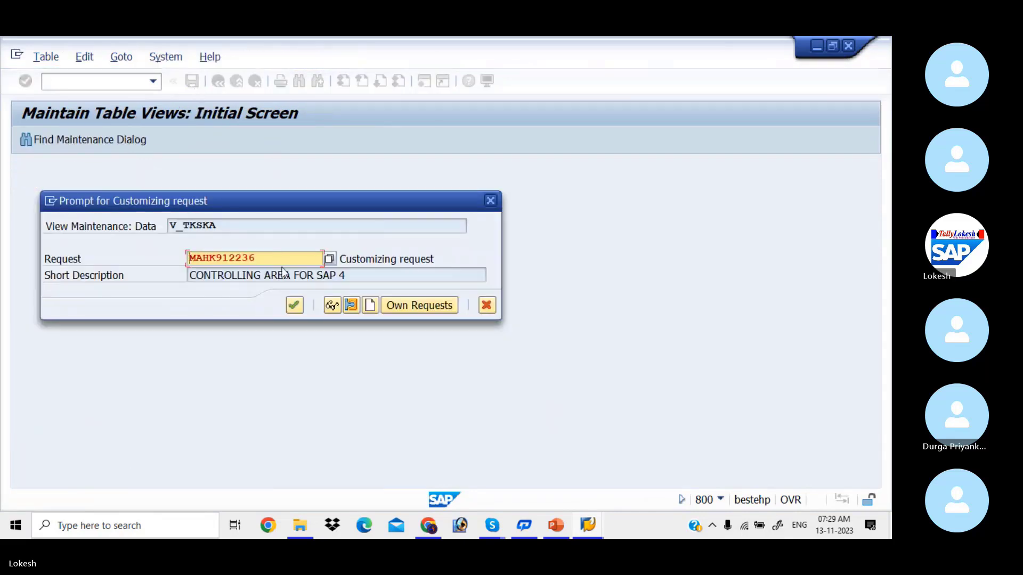
left_click(297, 305)
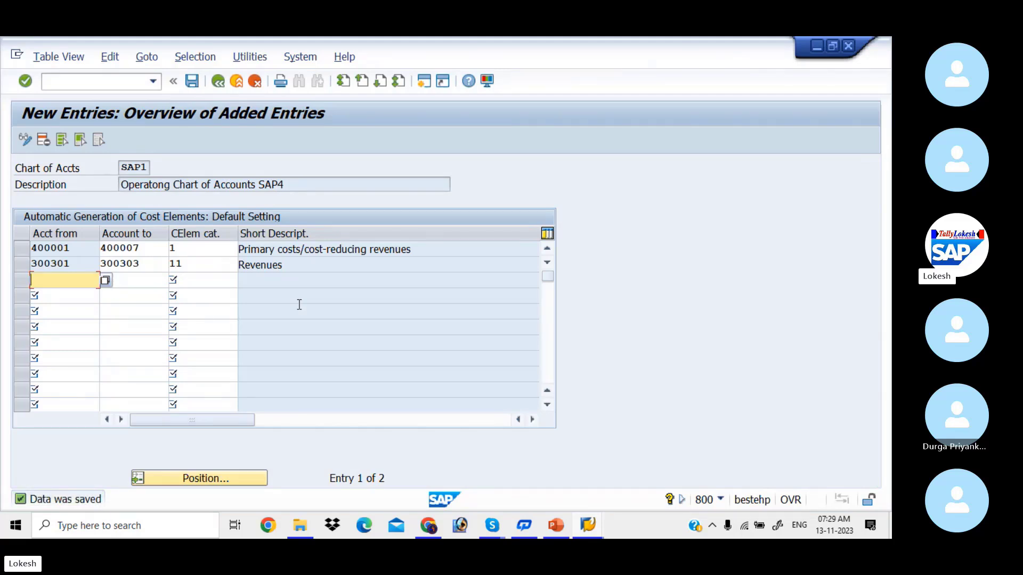
Check the PowerPoint slide of configuration steps for the primary cost element transaction code, and return to the G/L account session in SAP.
key("alt+Tab")
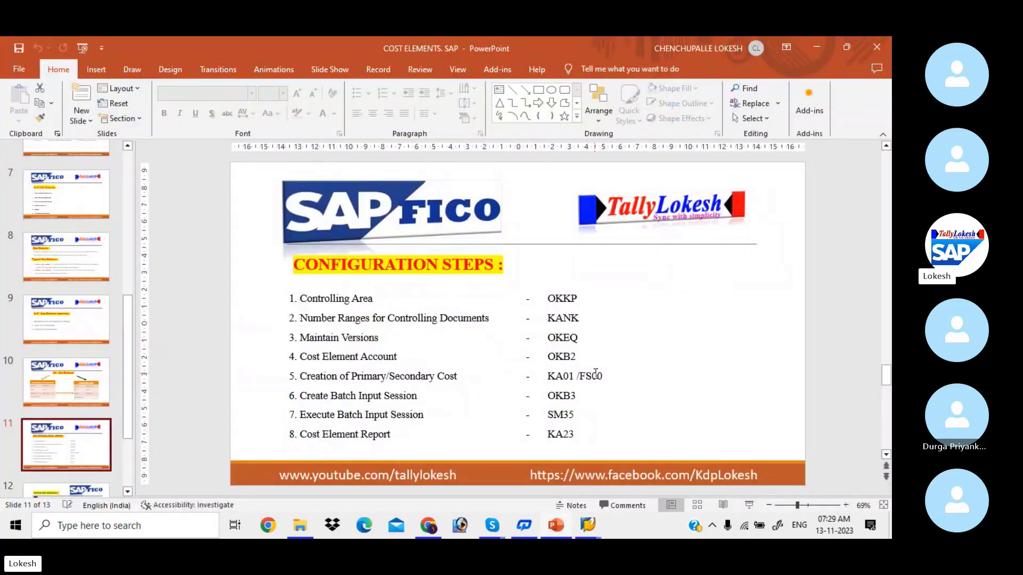
key("alt+Tab")
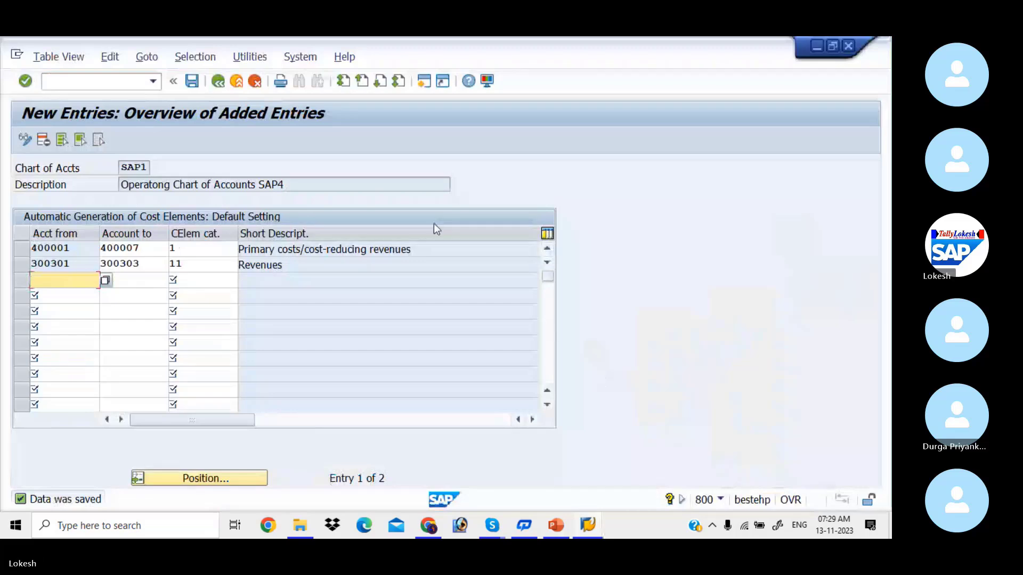
key("alt+Tab")
key("alt+Tab")
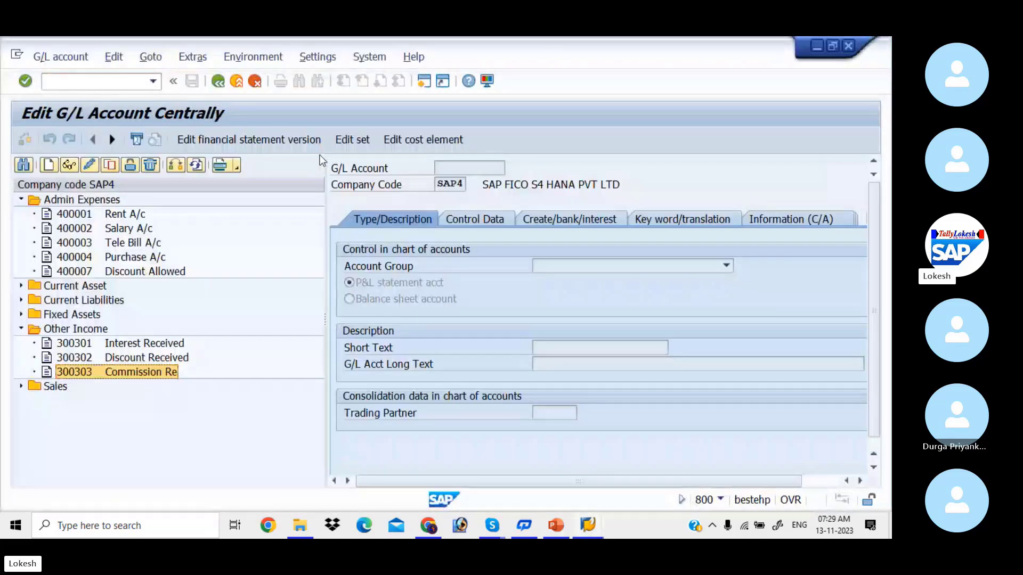
Try to edit the cost element of 400001 Rent A/c directly from the account list.
left_click(81, 215)
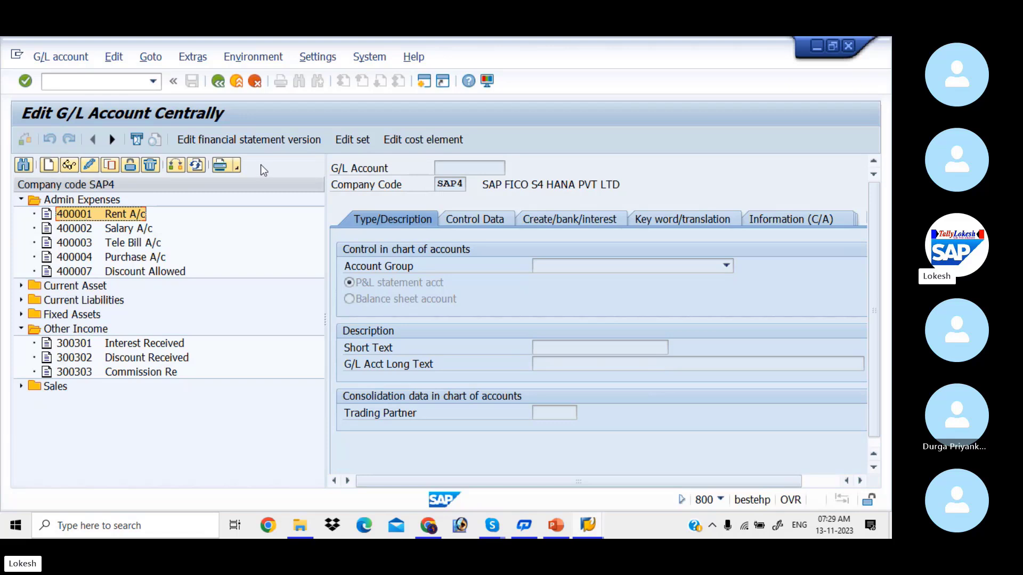
left_click(420, 140)
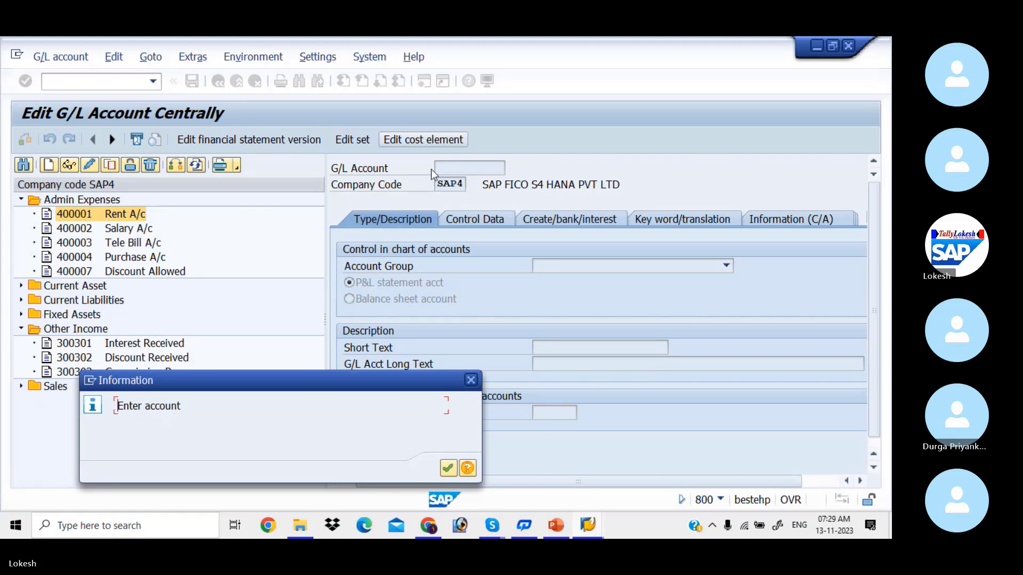
left_click(448, 469)
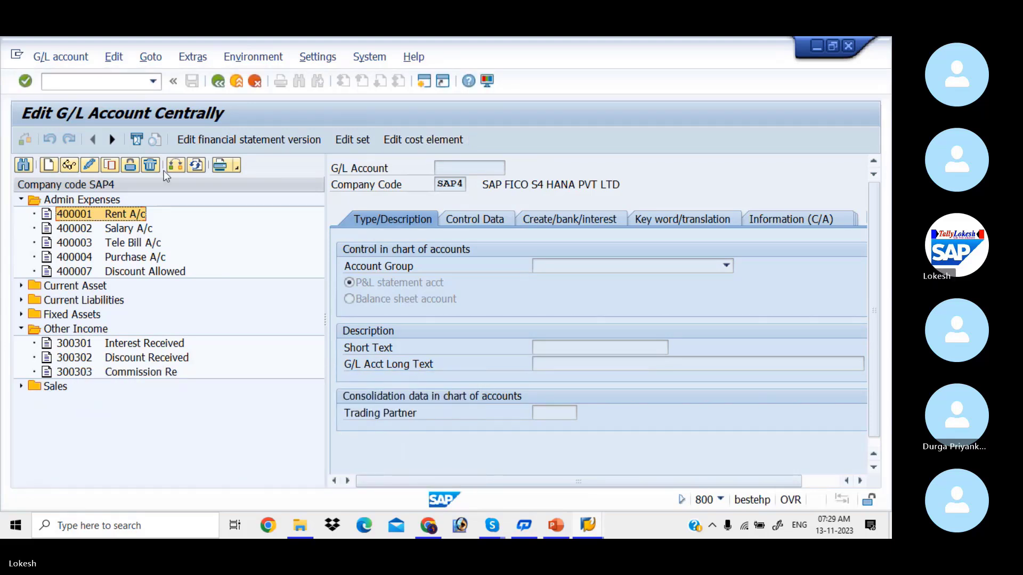
key("alt+Tab")
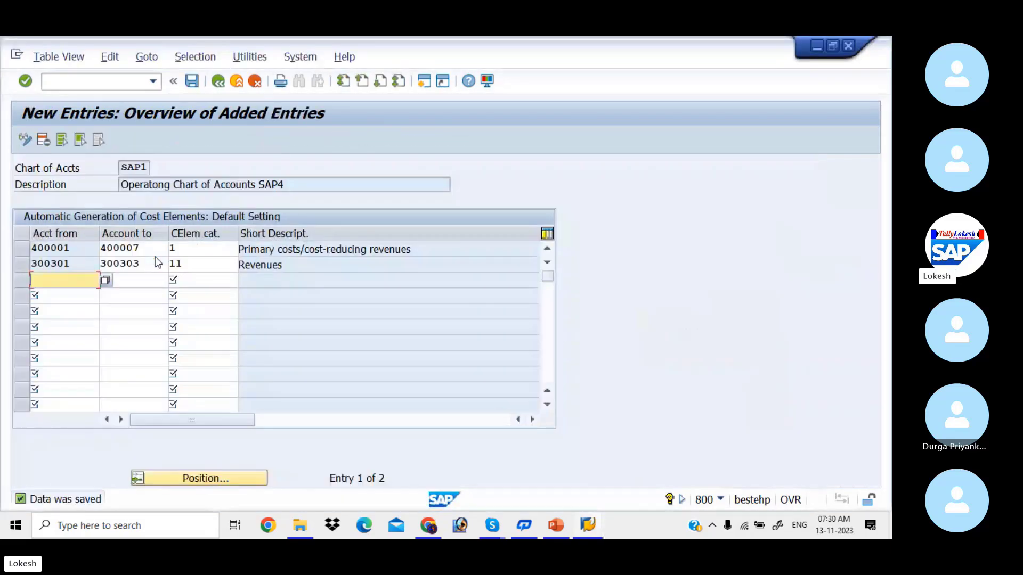
Leave the cost element default settings and start transaction FS00 for central G/L account editing.
left_click(117, 81)
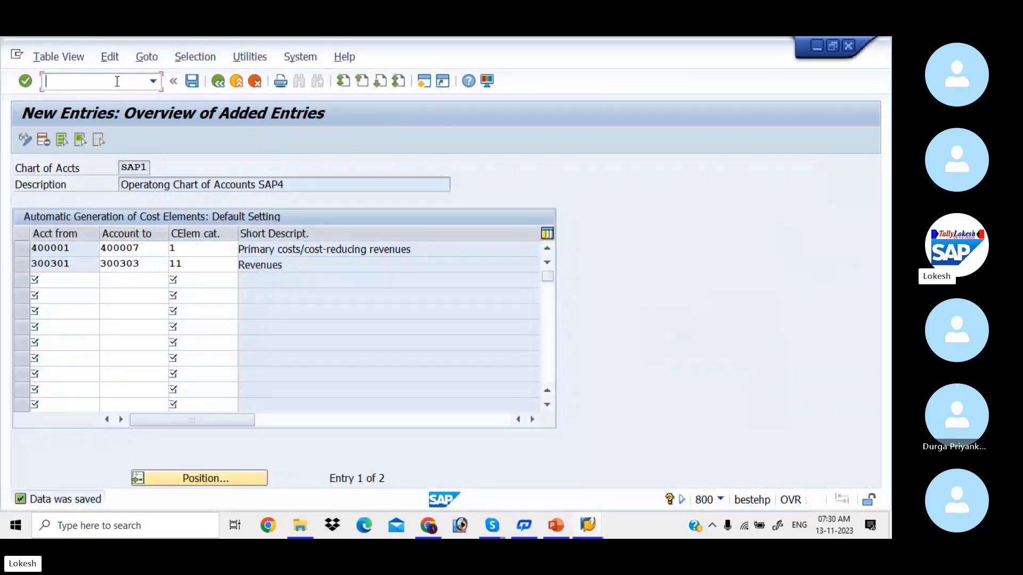
type("/n")
key("Return")
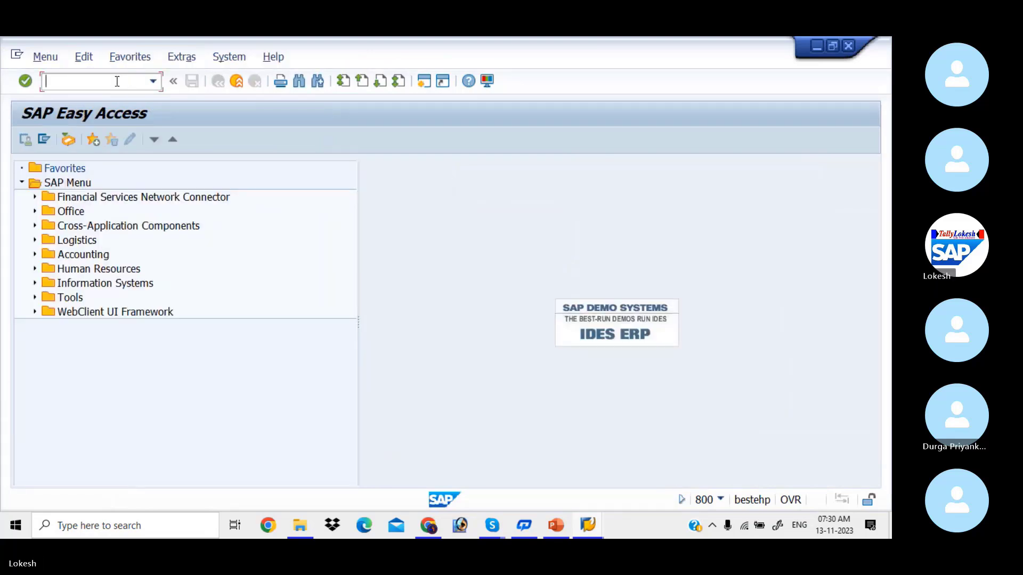
type("FS00")
key("Return")
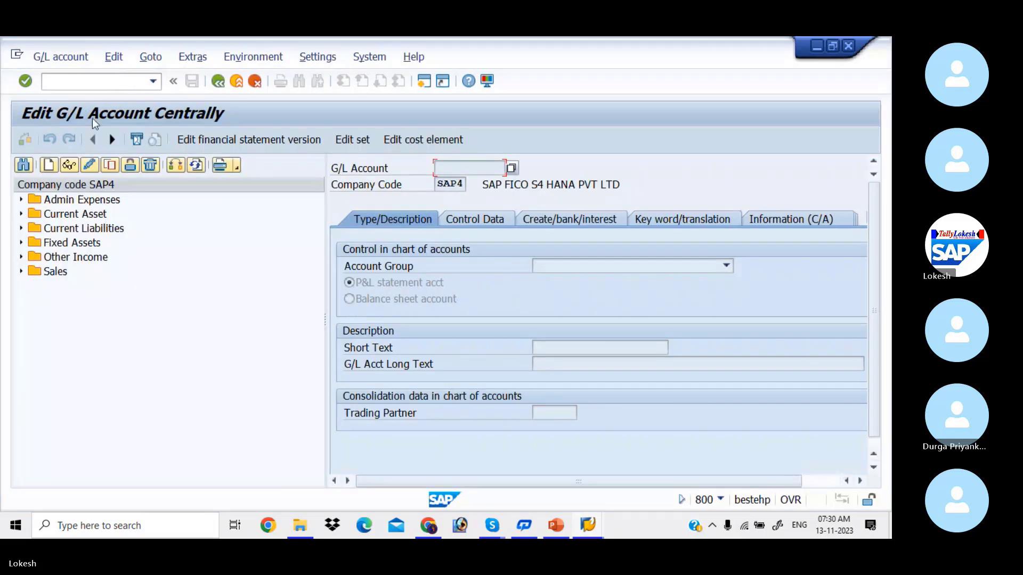
Display 400001 Rent A/c under Admin Expenses and start creating its cost element master data, valid from 01.04.2023.
left_click(21, 200)
left_click(65, 215)
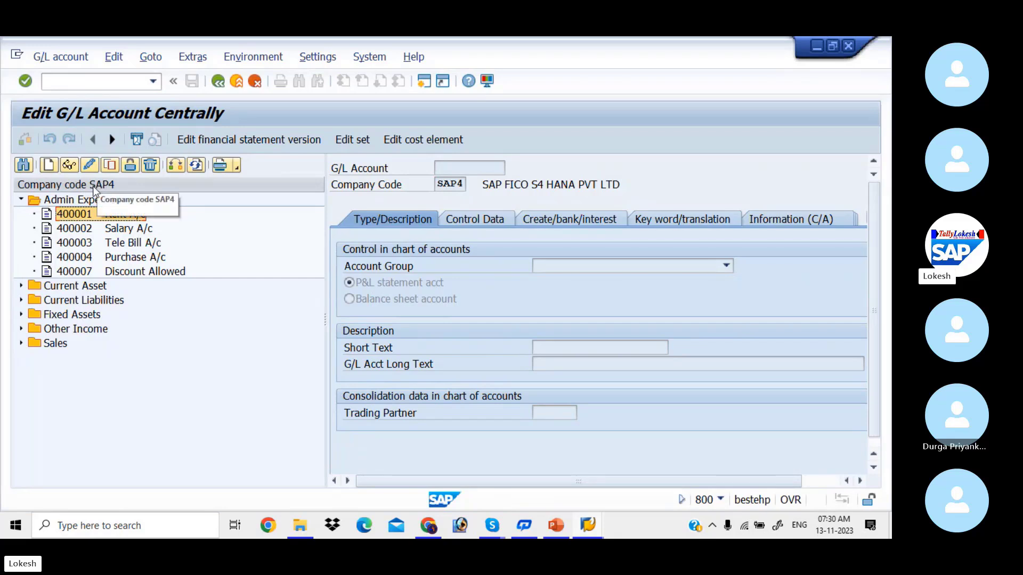
double_click(87, 215)
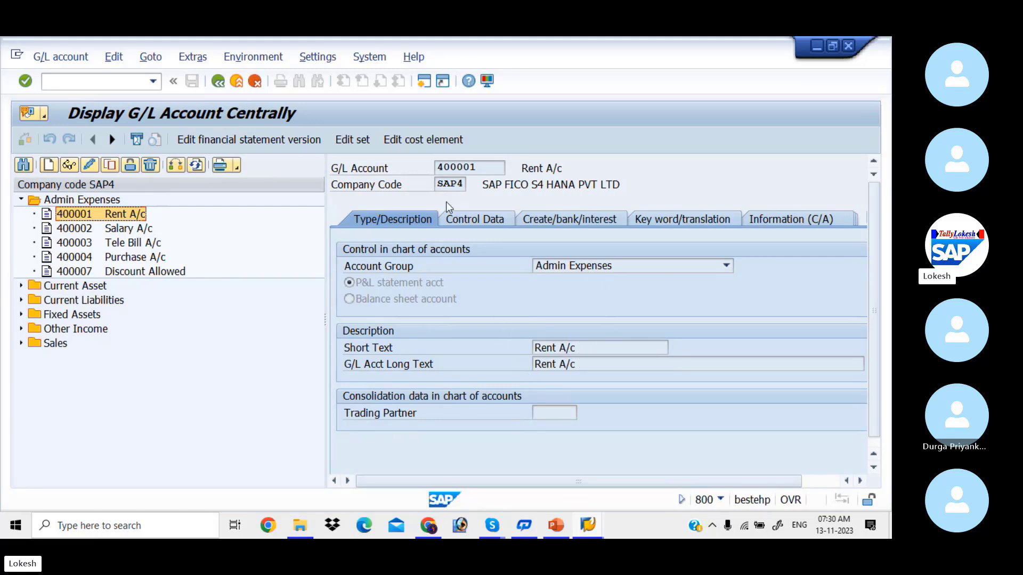
left_click(423, 139)
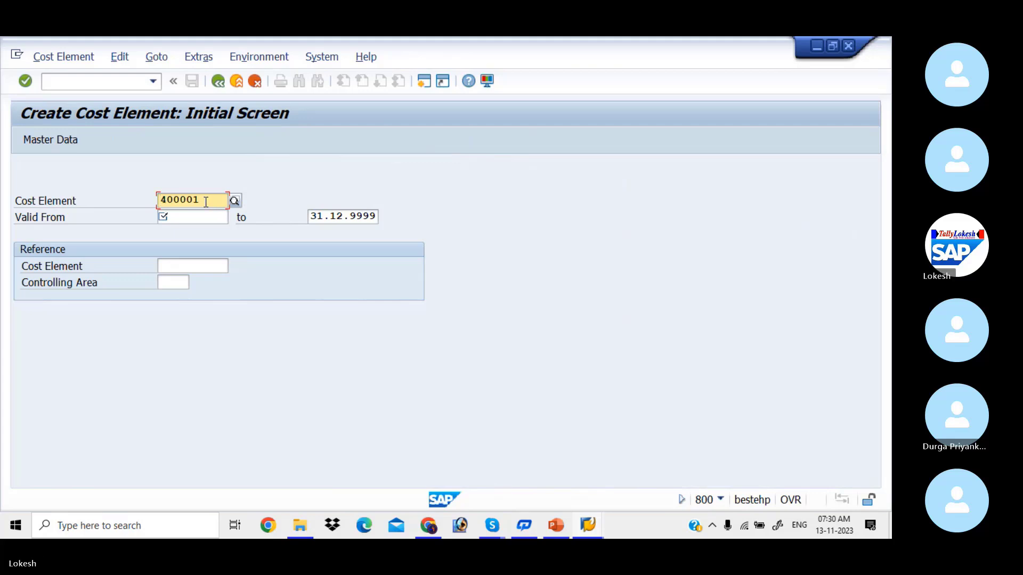
left_click(182, 220)
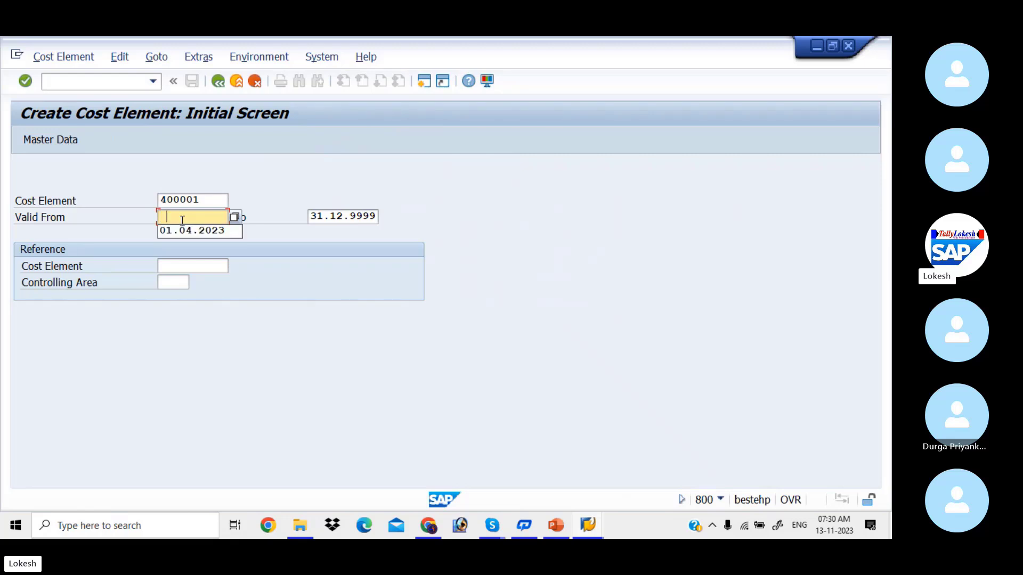
key("Down")
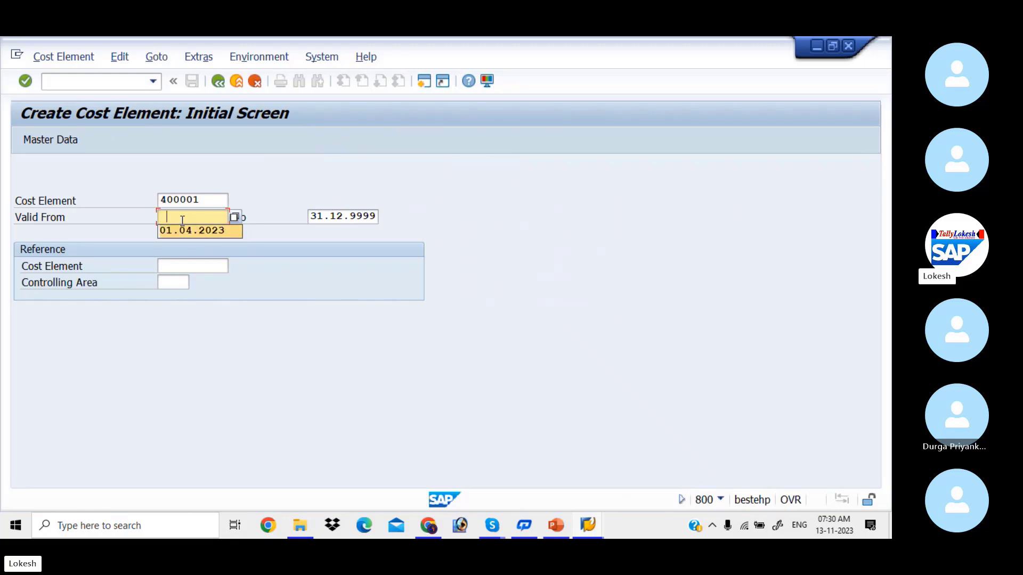
key("Tab")
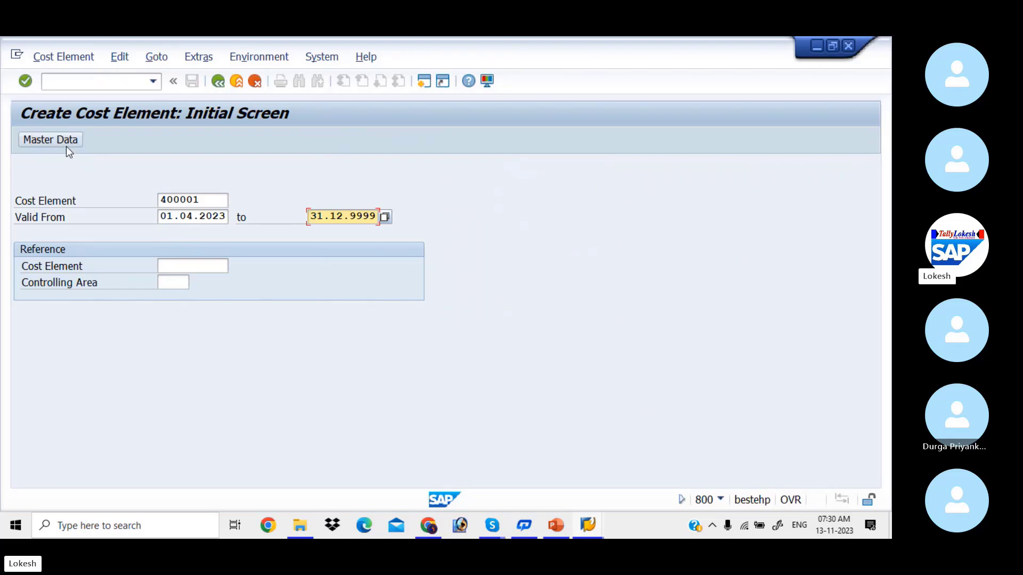
left_click(66, 146)
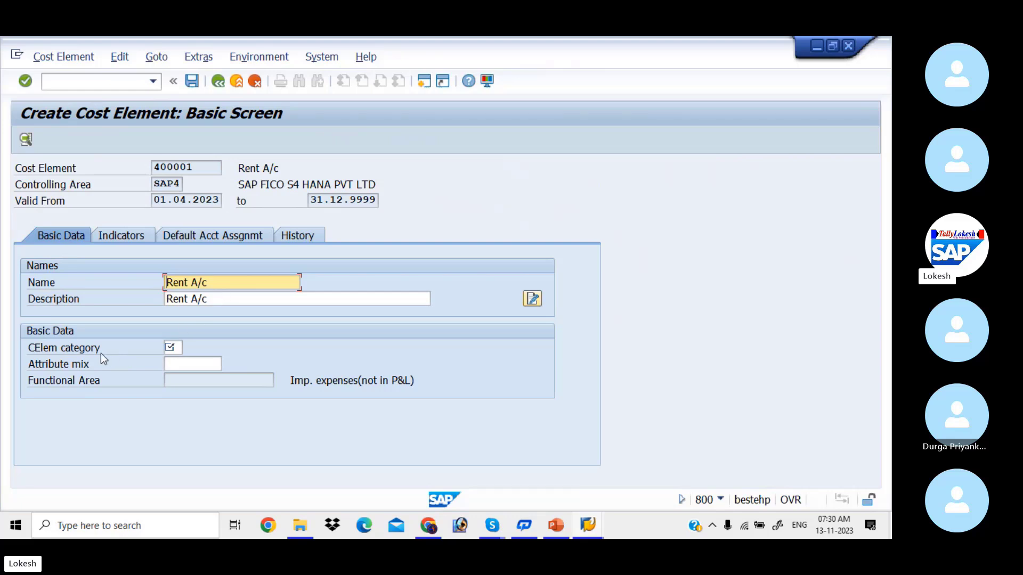
Assign category 1, Primary costs/cost-reducing revenues, to the Rent A/c cost element, review its other data sections and save it.
left_click(179, 350)
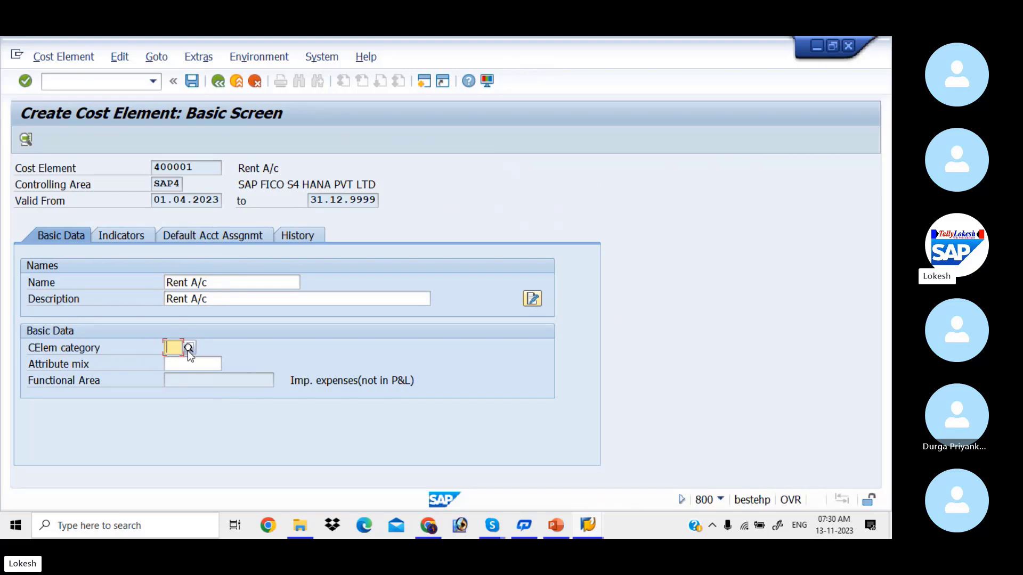
left_click(188, 348)
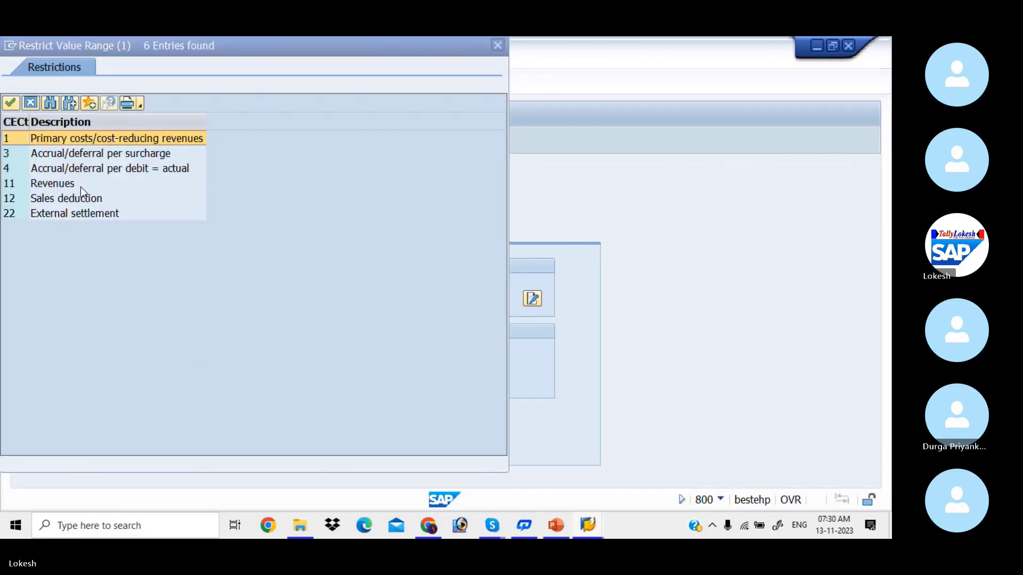
double_click(68, 139)
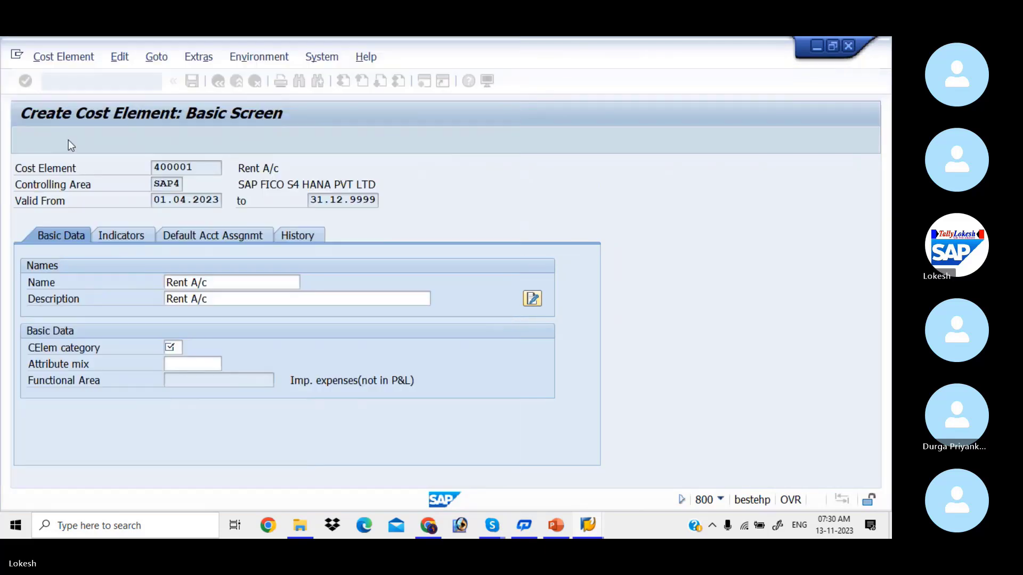
left_click(124, 233)
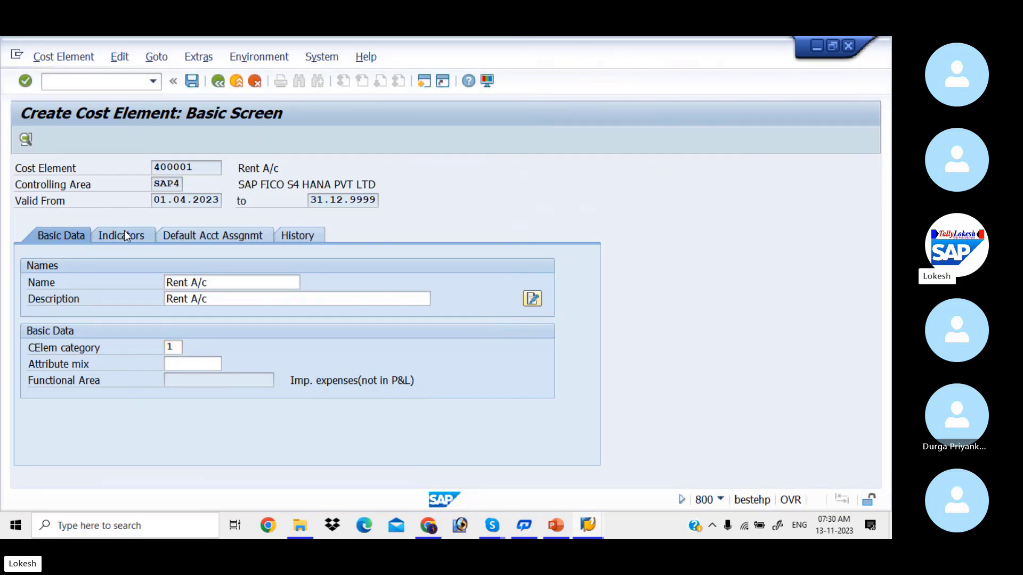
left_click(189, 238)
left_click(292, 238)
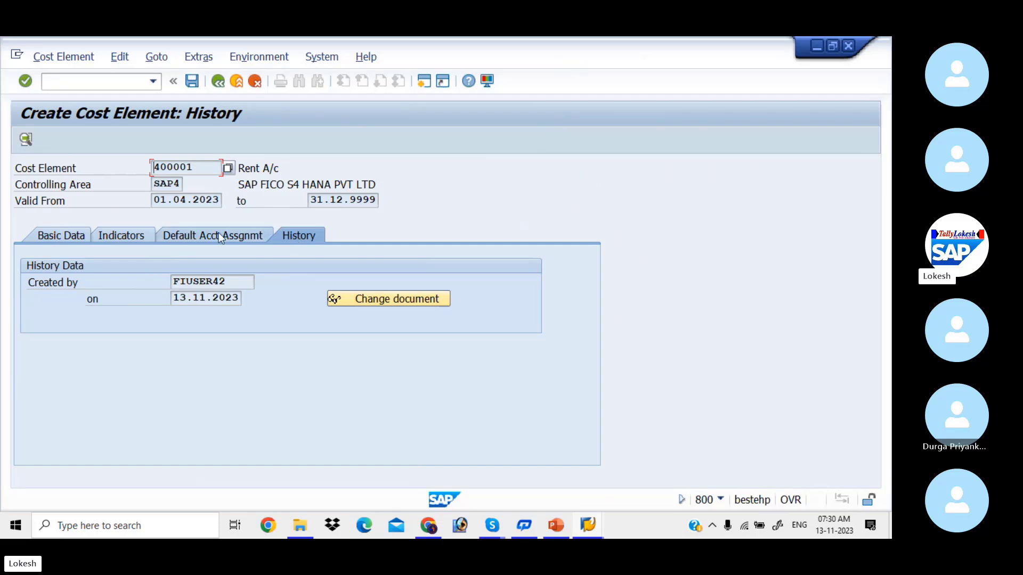
left_click(68, 237)
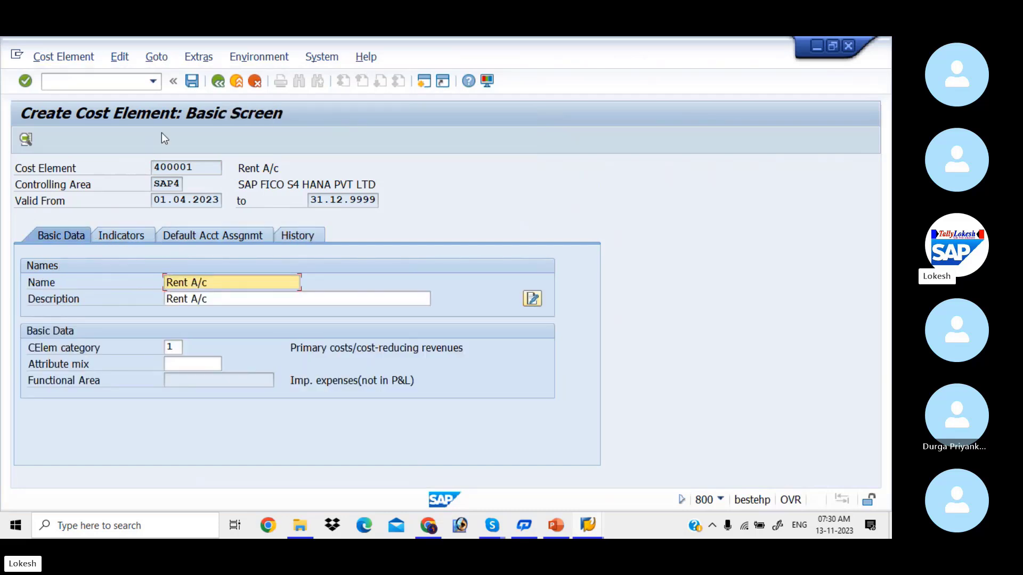
left_click(198, 84)
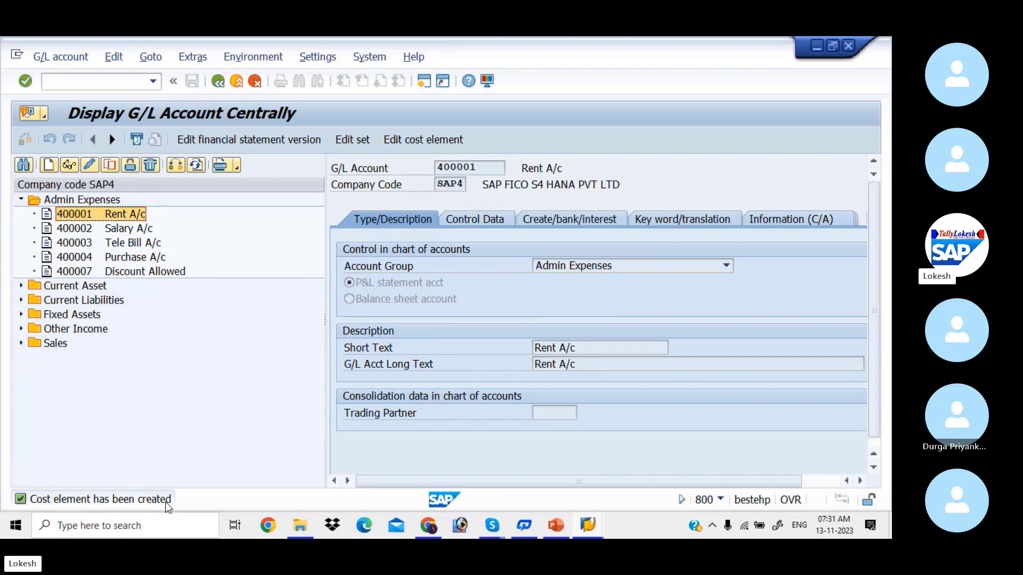
Create and save a cost element for 400002 Salary A/c with cost element category 1.
left_click(77, 229)
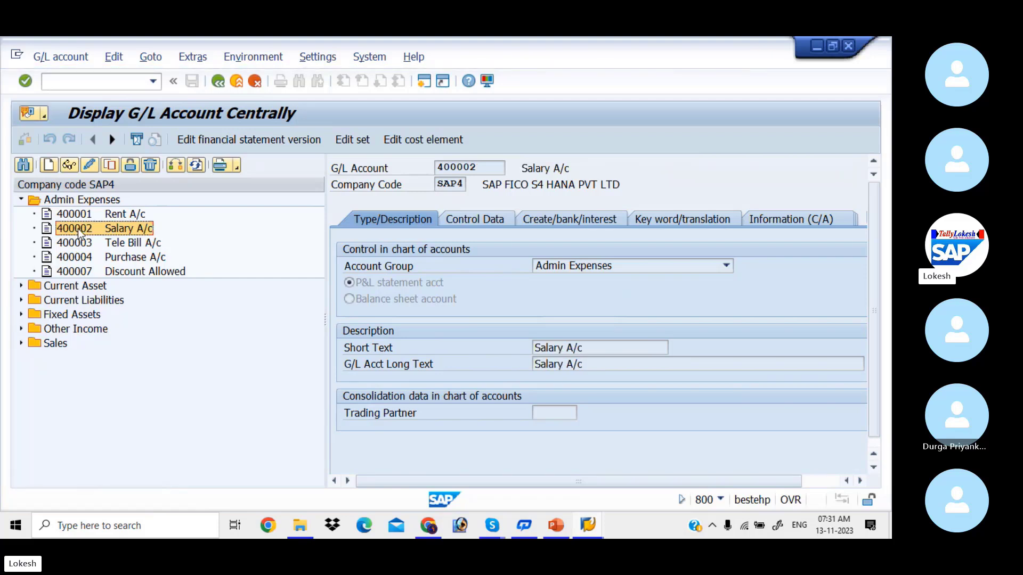
left_click(412, 145)
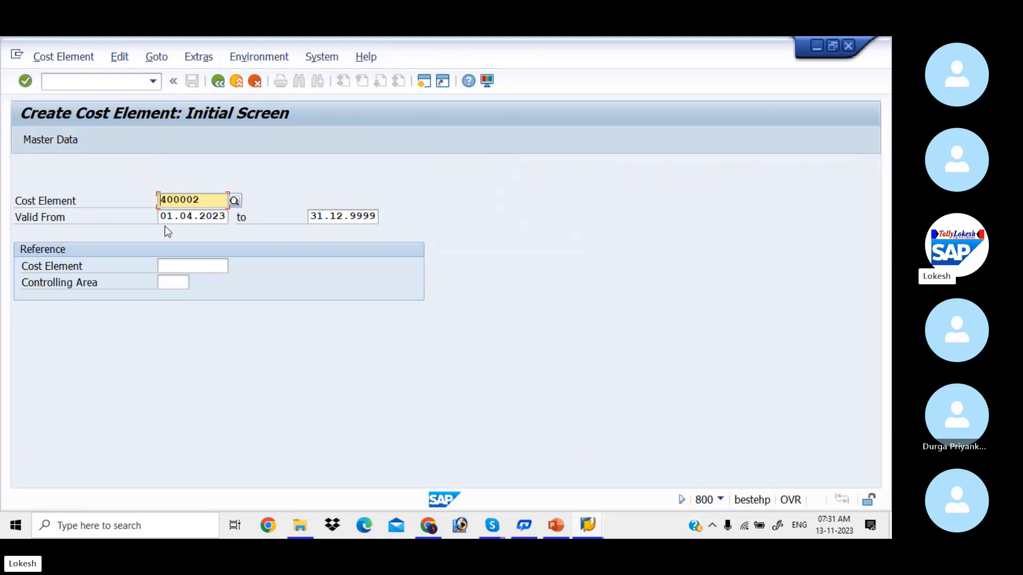
left_click(66, 139)
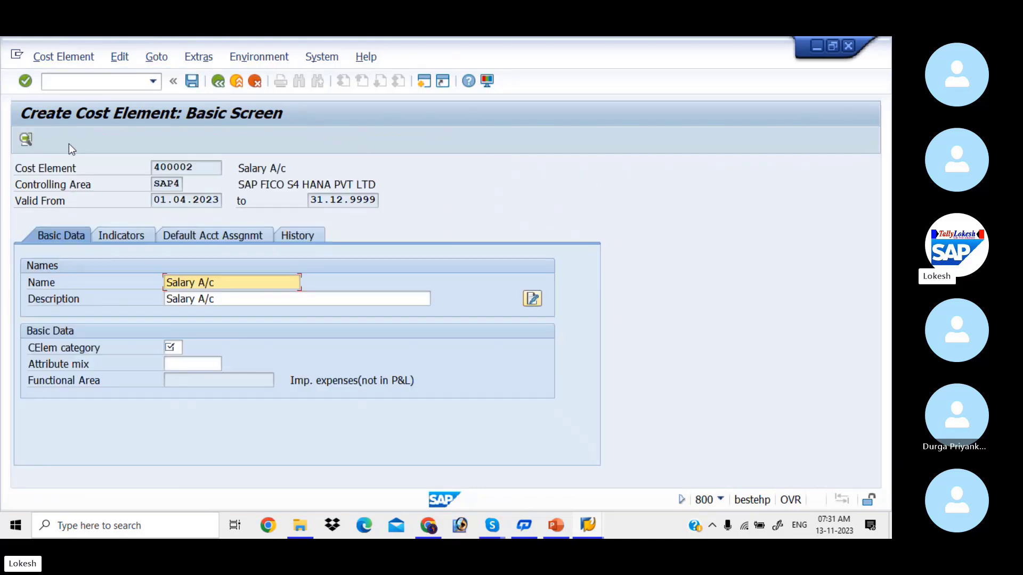
left_click(172, 349)
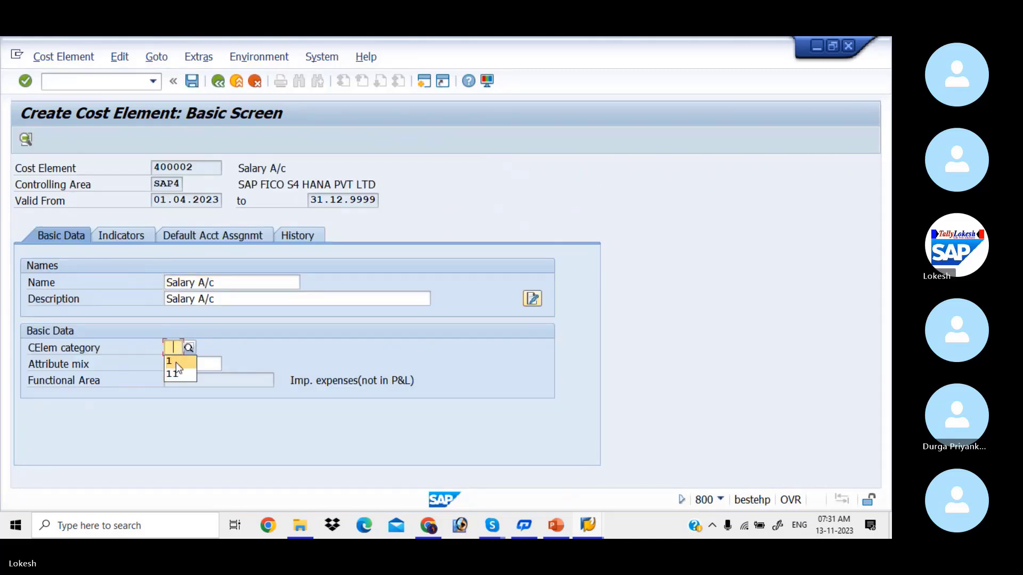
left_click(176, 362)
left_click(191, 81)
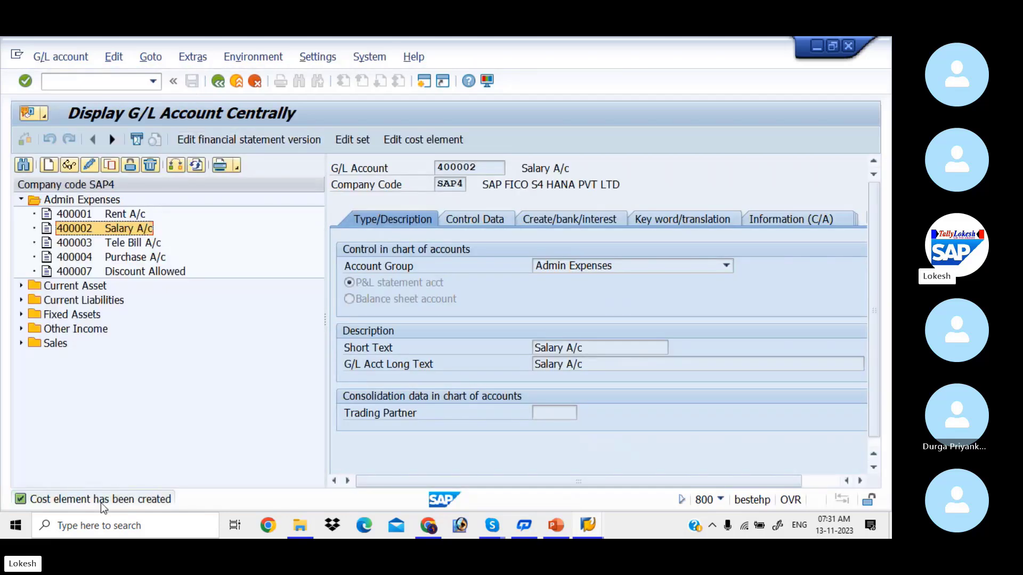
Create and save a cost element for 400003 Tele Bill A/c with cost element category 1.
left_click(74, 243)
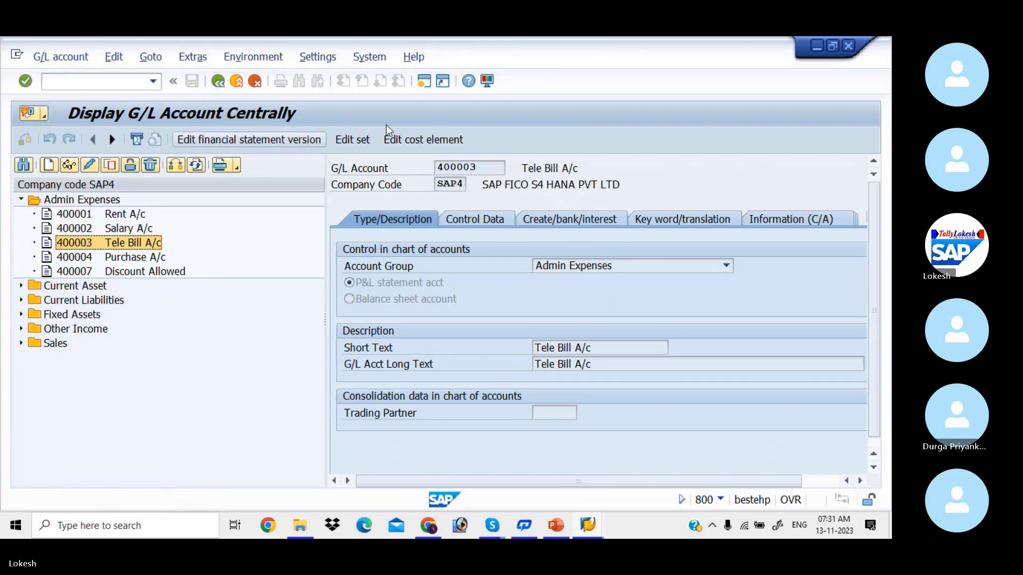
left_click(423, 139)
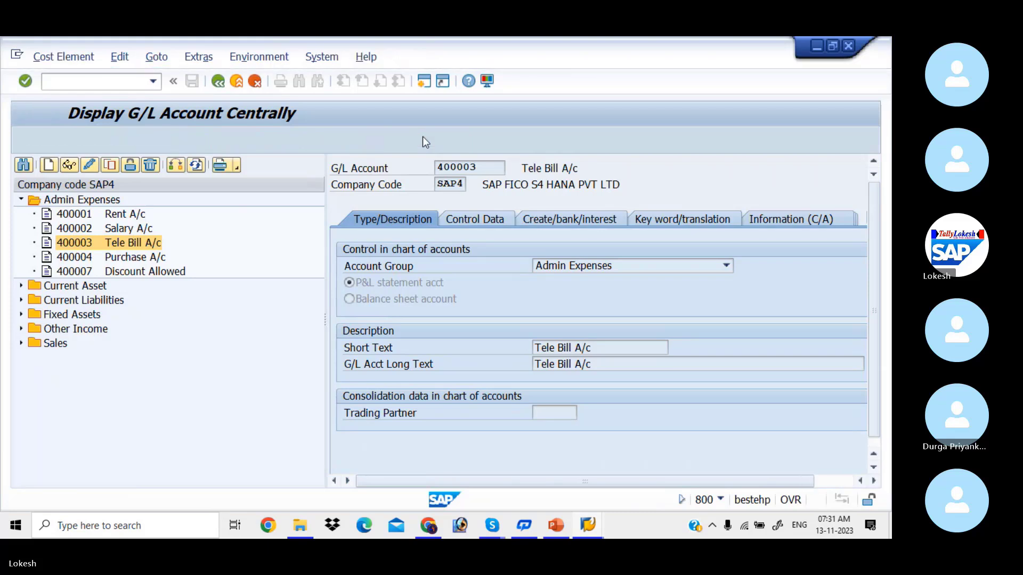
left_click(42, 139)
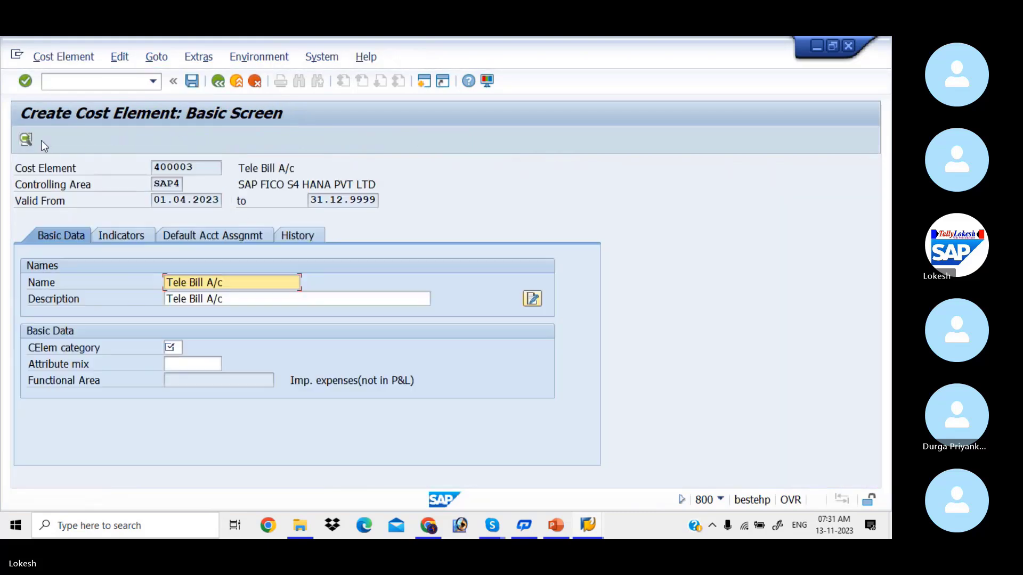
left_click(180, 349)
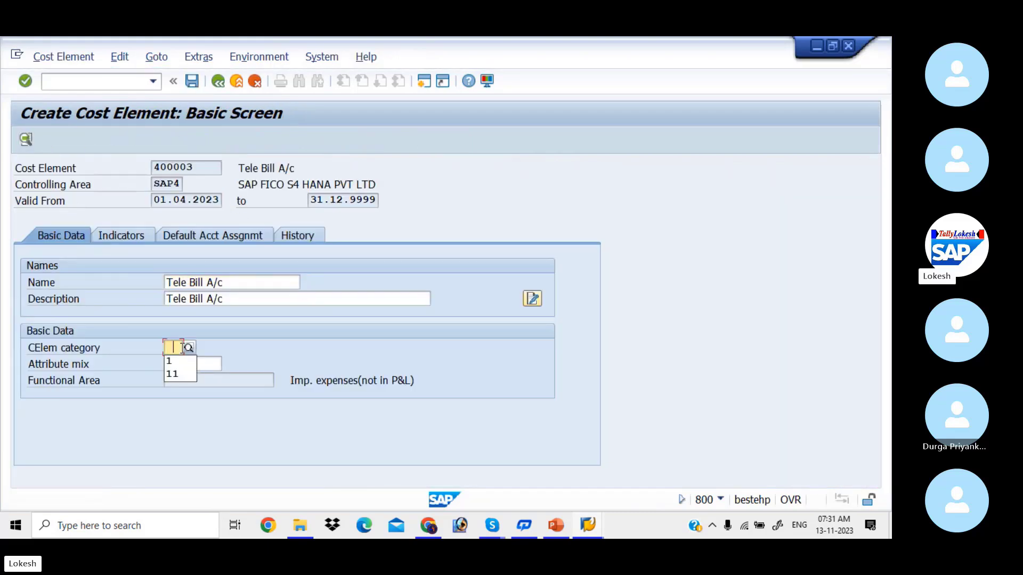
left_click(174, 361)
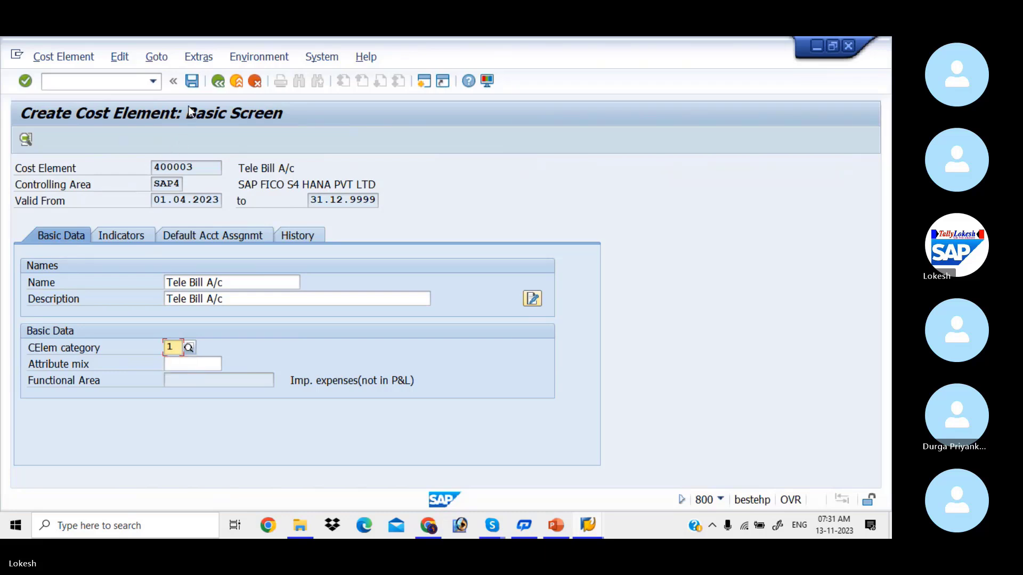
left_click(192, 80)
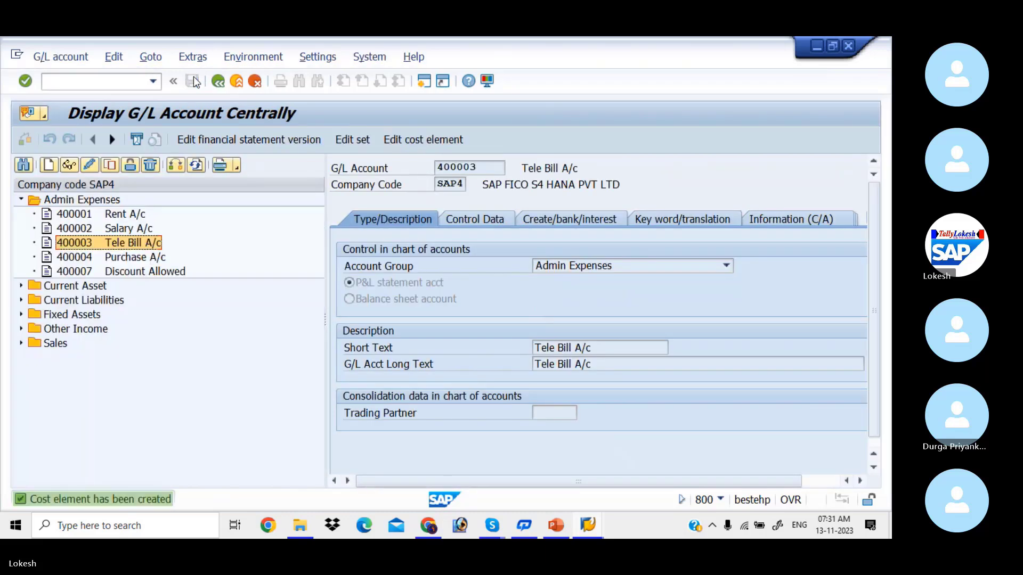
Create and save a cost element for 400004 Purchase A/c with cost element category 1.
double_click(91, 253)
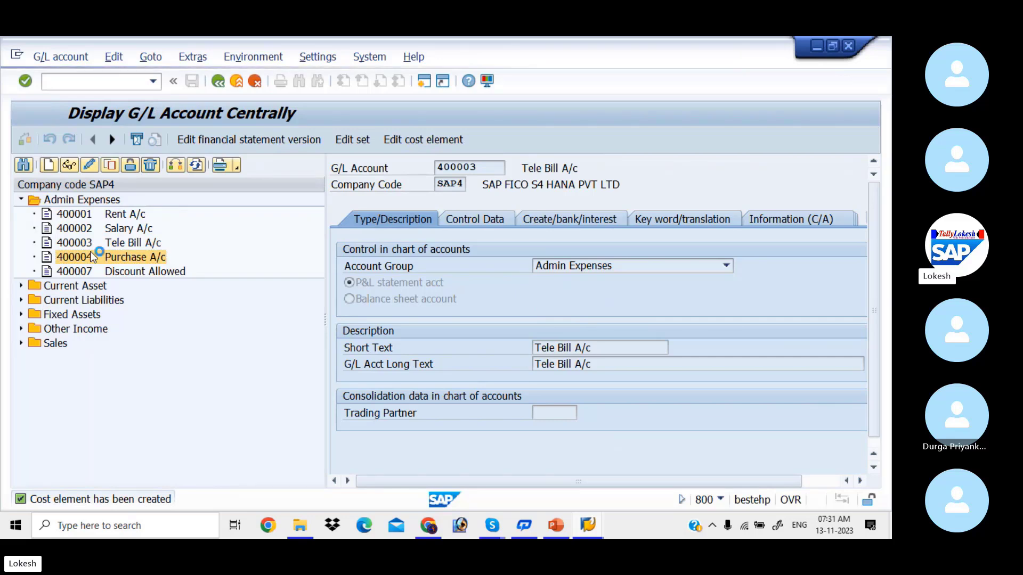
left_click(424, 139)
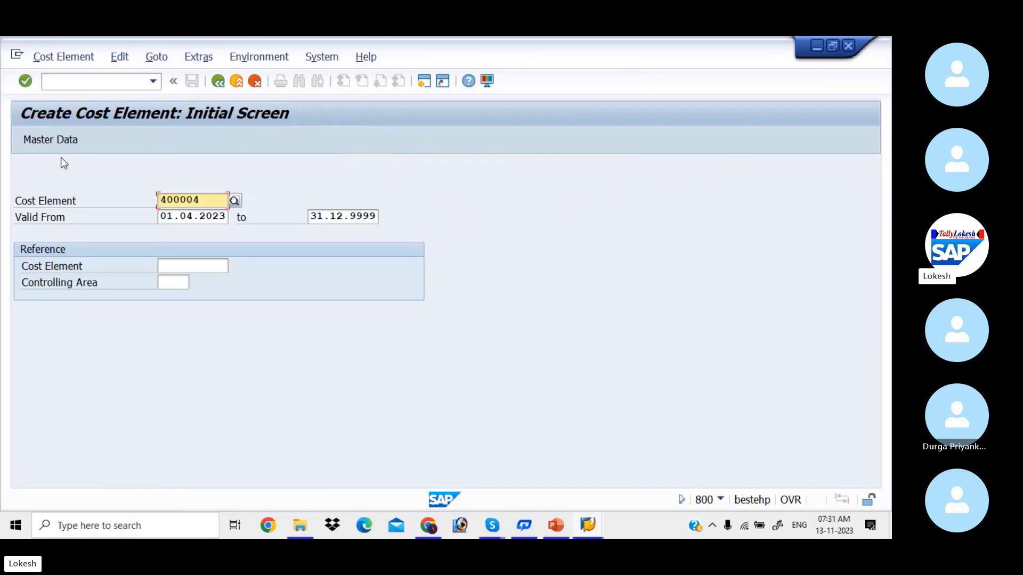
left_click(47, 140)
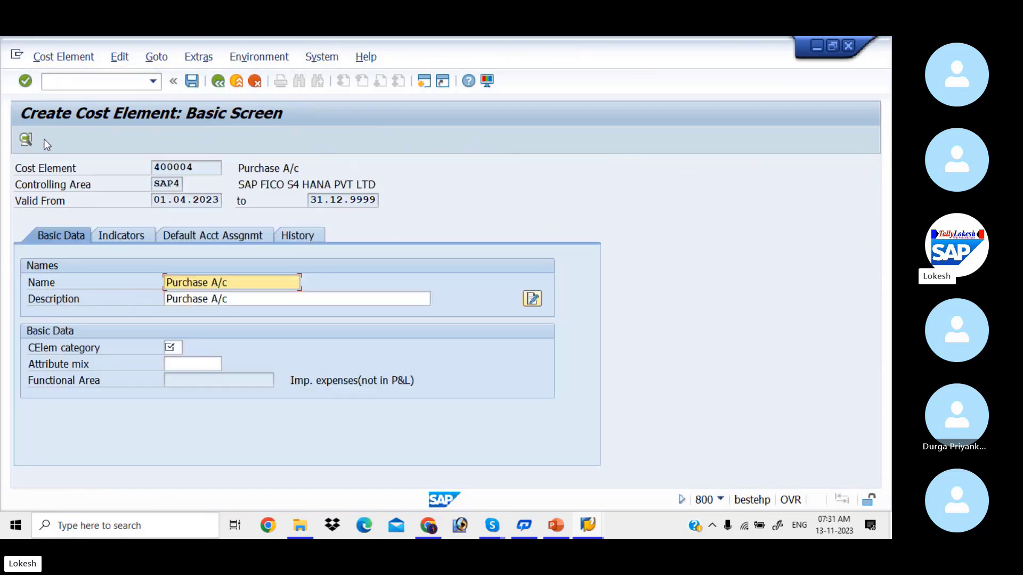
left_click(177, 347)
type("1")
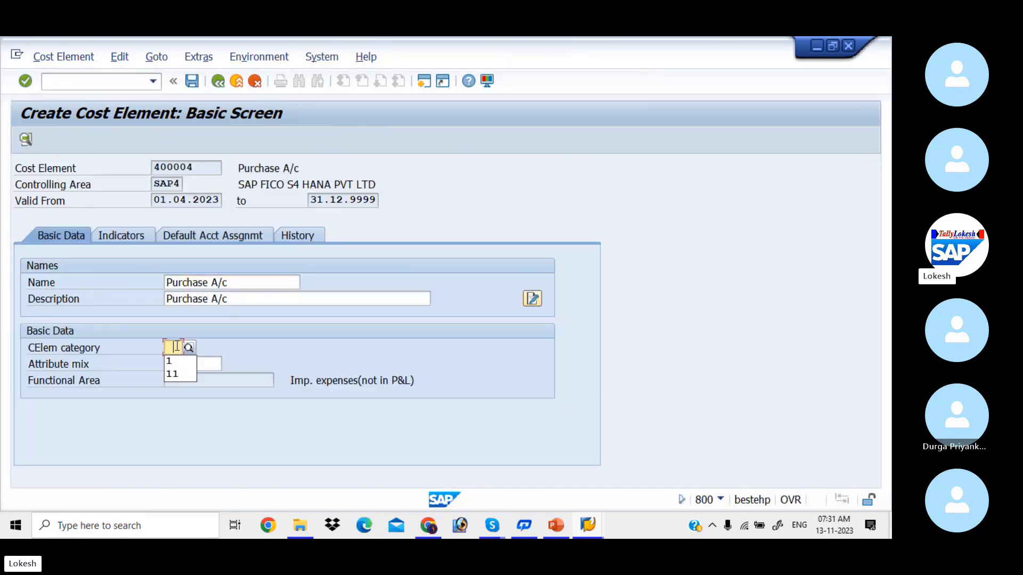
left_click(172, 364)
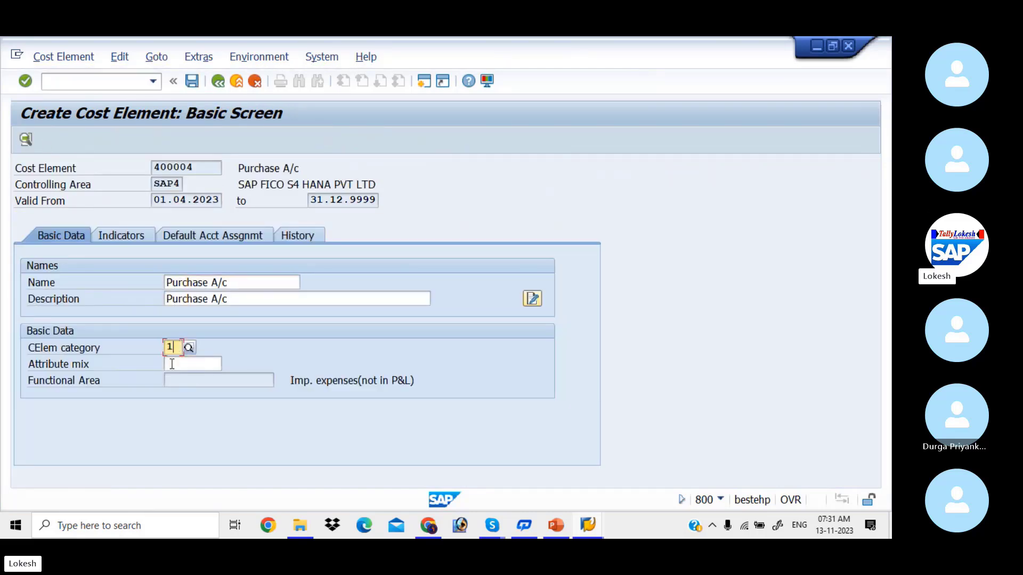
left_click(192, 81)
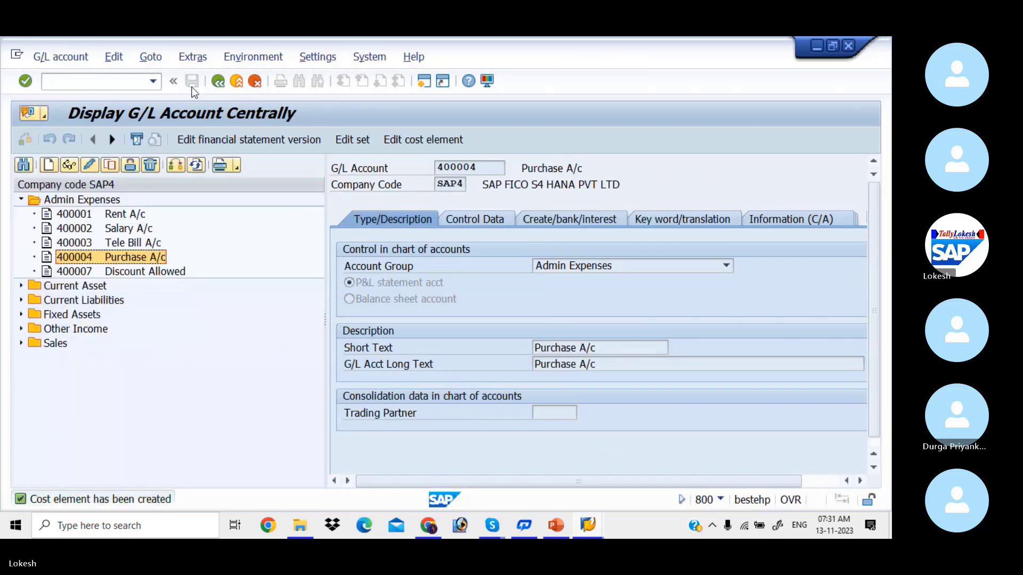
Create and save a cost element for 400007 Discount Allowed with cost element category 1.
left_click(88, 272)
double_click(85, 272)
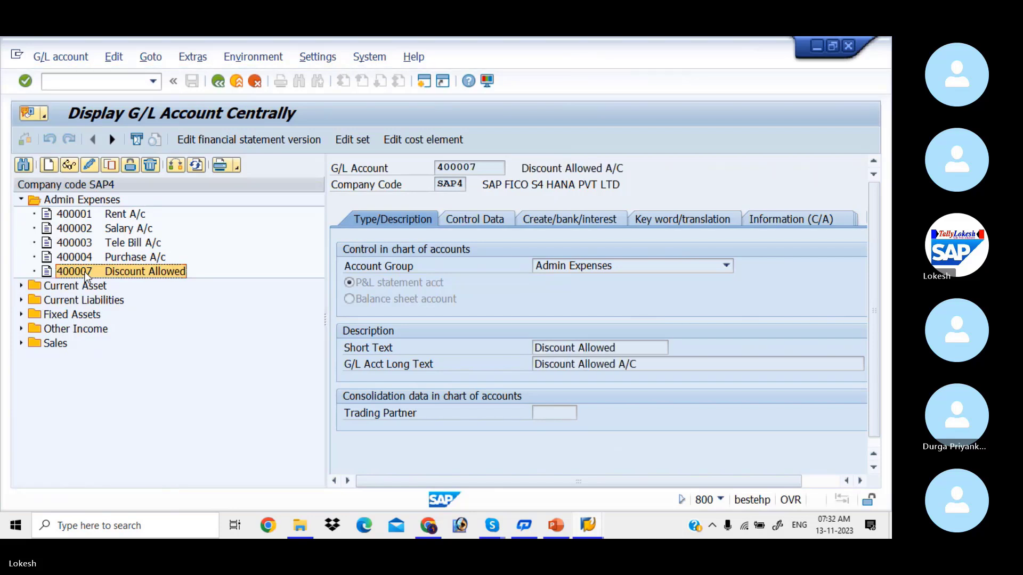
left_click(417, 137)
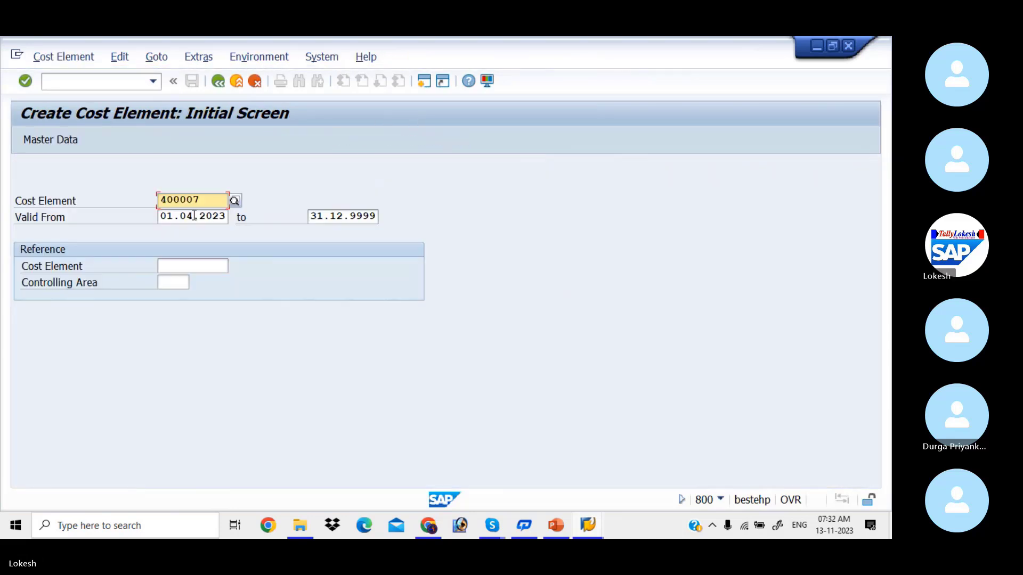
left_click(62, 140)
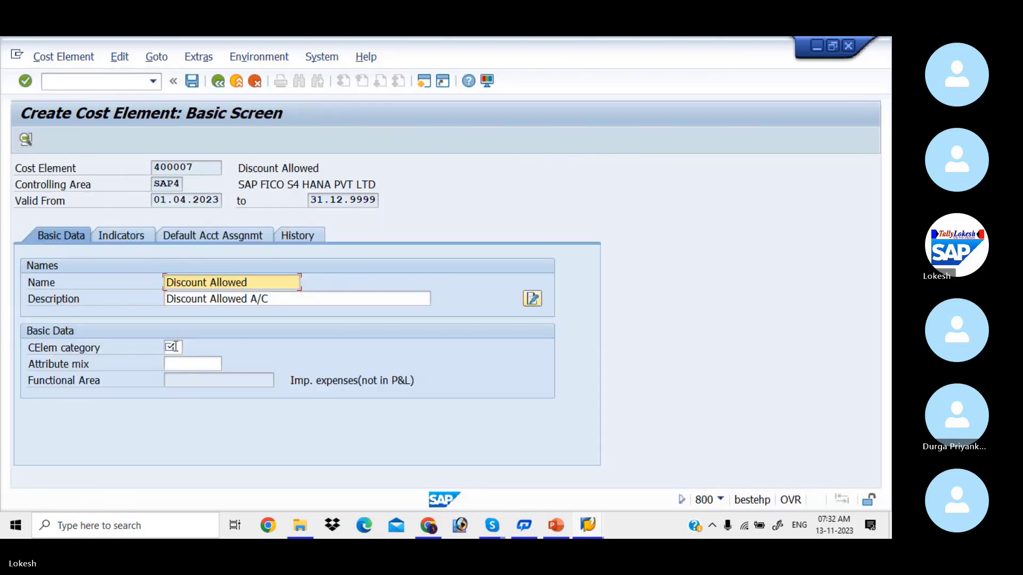
left_click(175, 347)
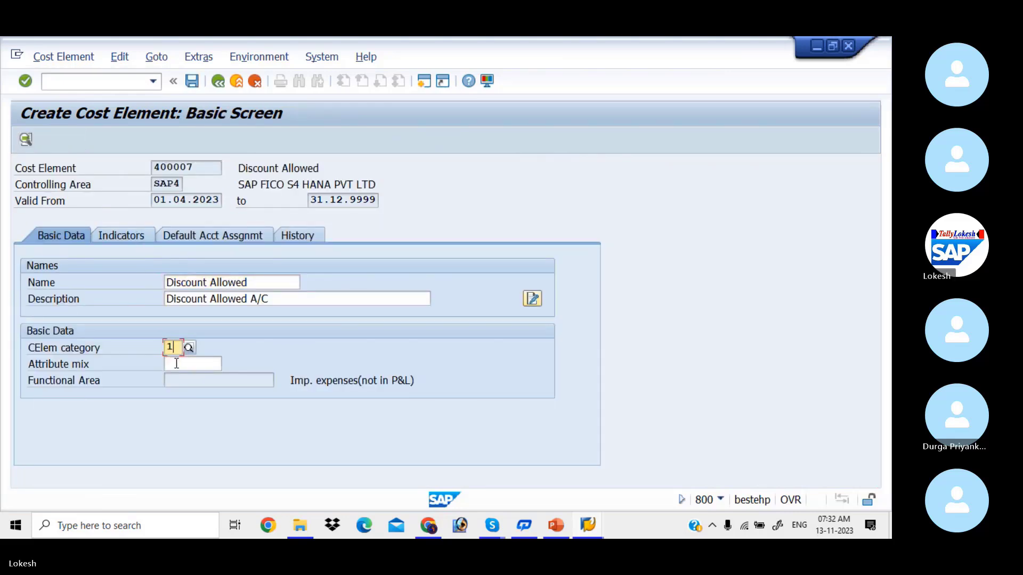
left_click(193, 83)
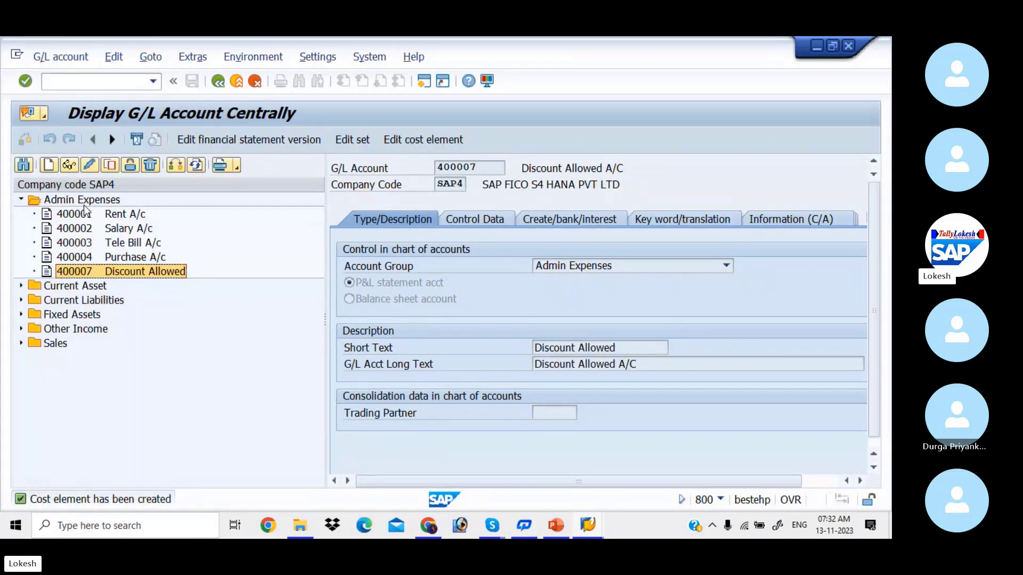
Create and save a cost element for 300301 Interest Received under Other Income with category 11, Revenues.
left_click(22, 200)
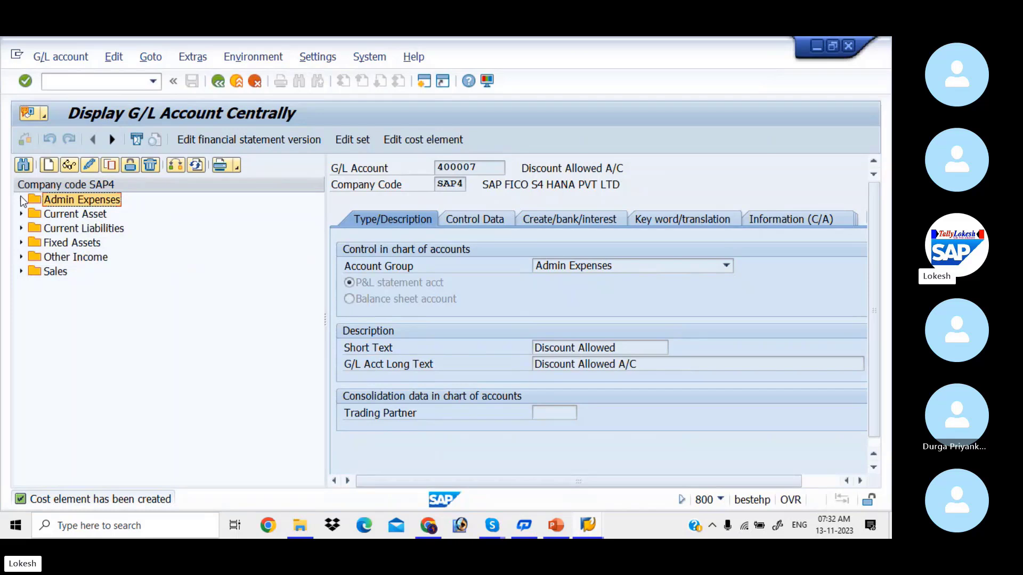
left_click(21, 257)
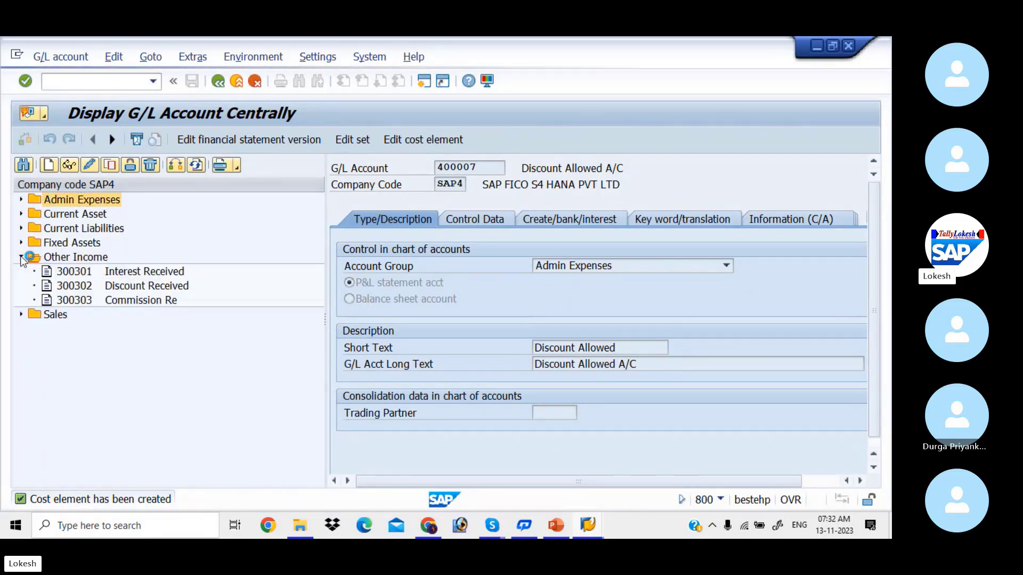
left_click(69, 276)
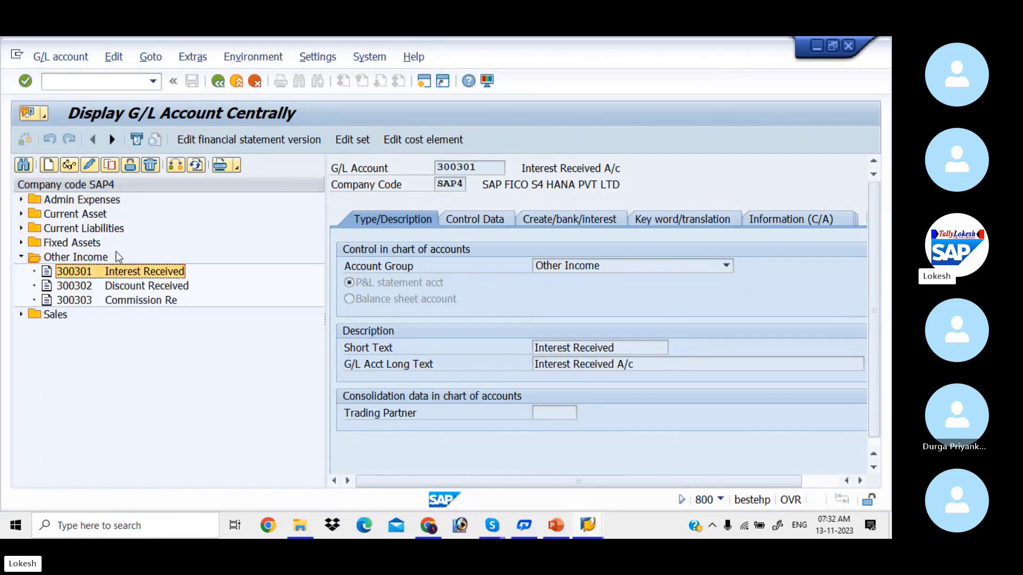
left_click(426, 139)
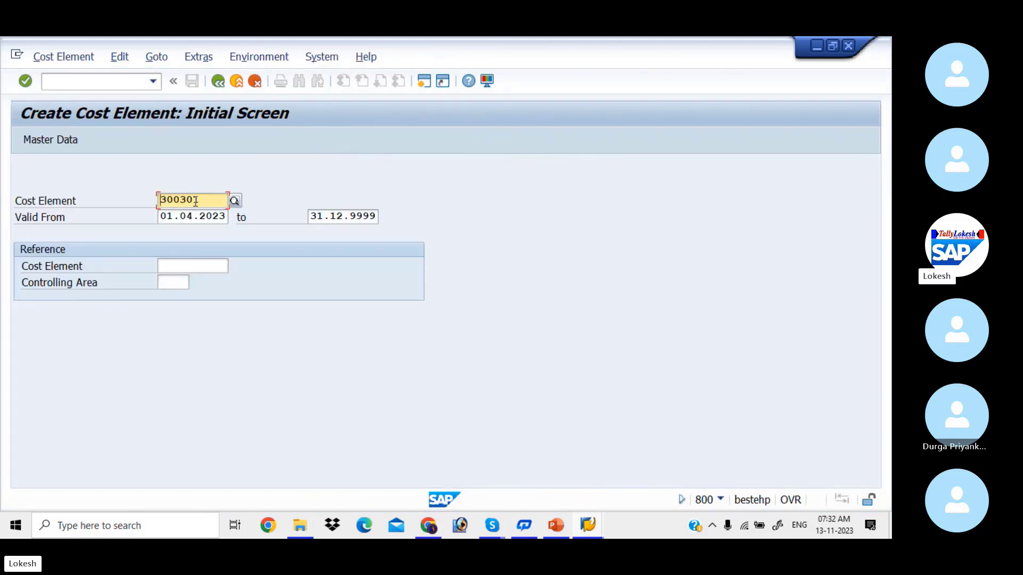
left_click(69, 141)
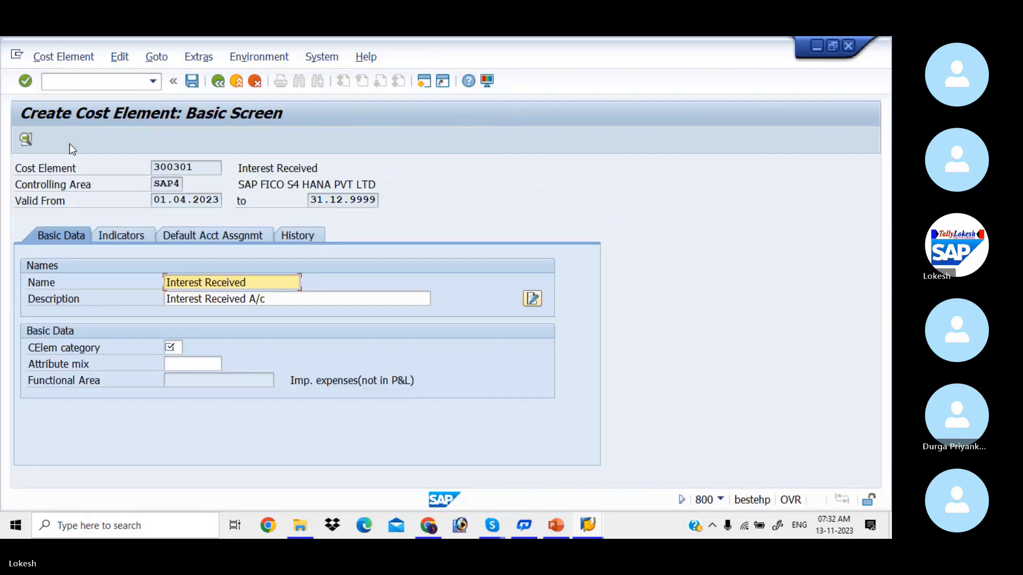
left_click(174, 348)
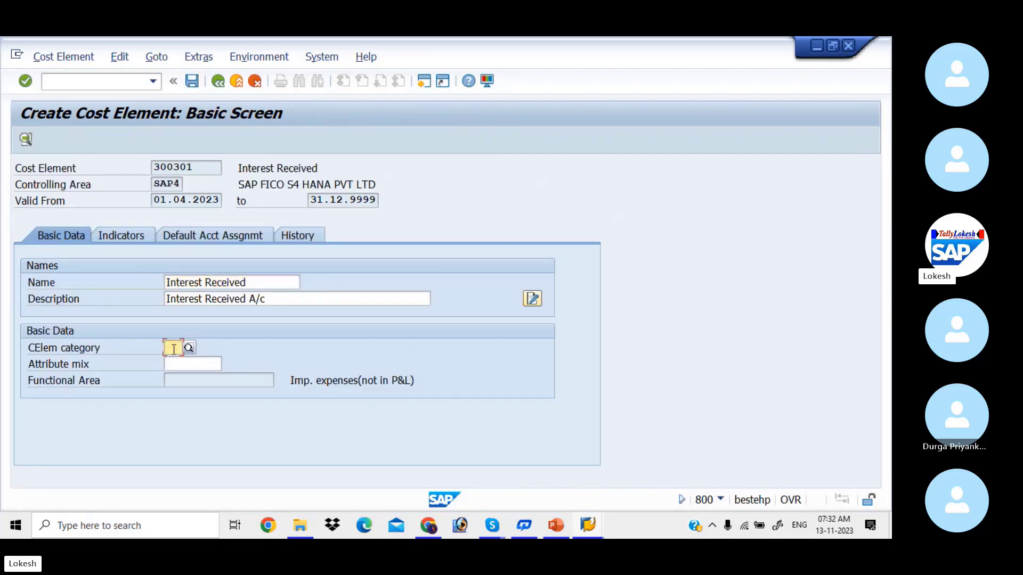
type("1")
left_click(188, 348)
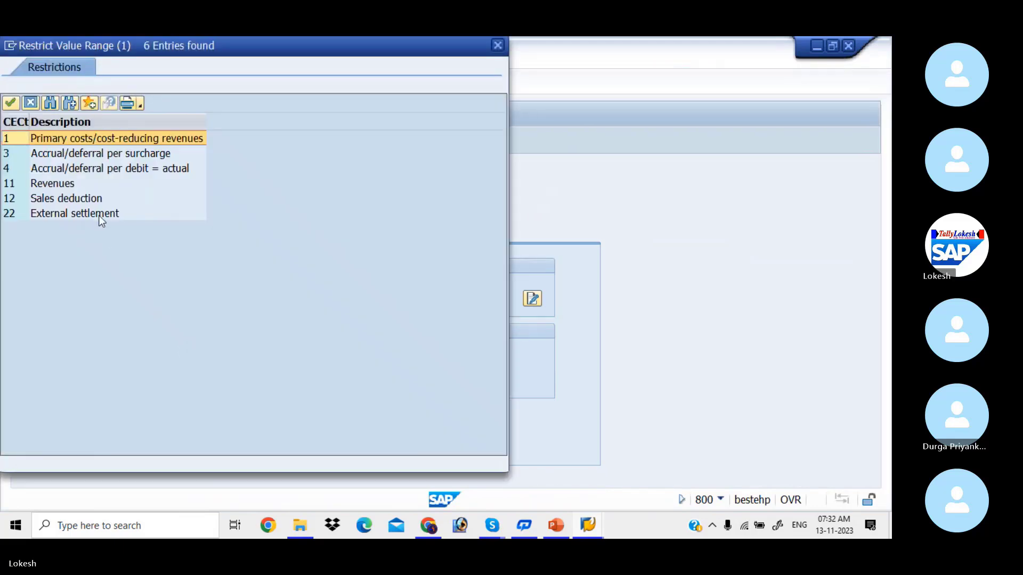
double_click(65, 183)
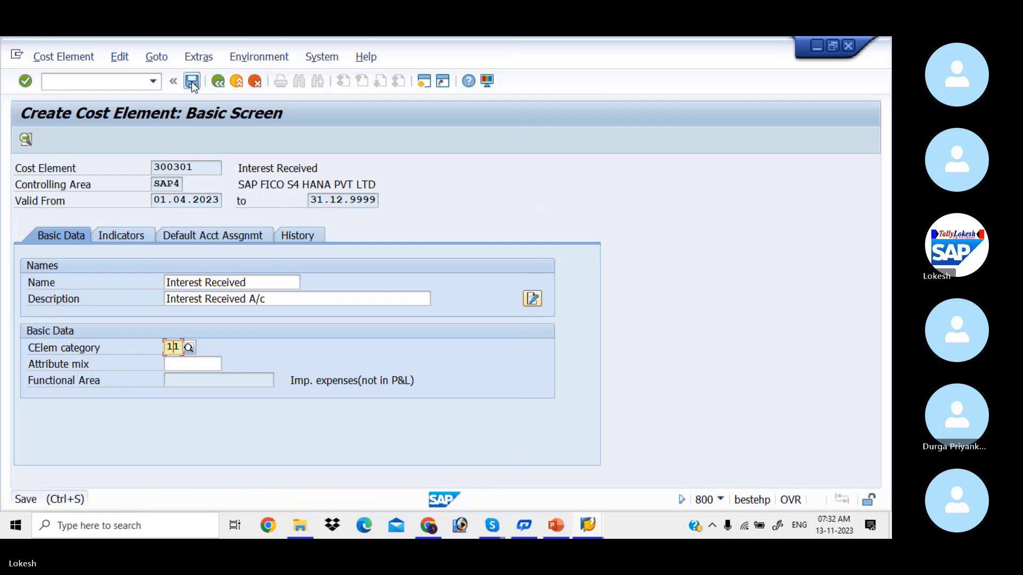
left_click(192, 81)
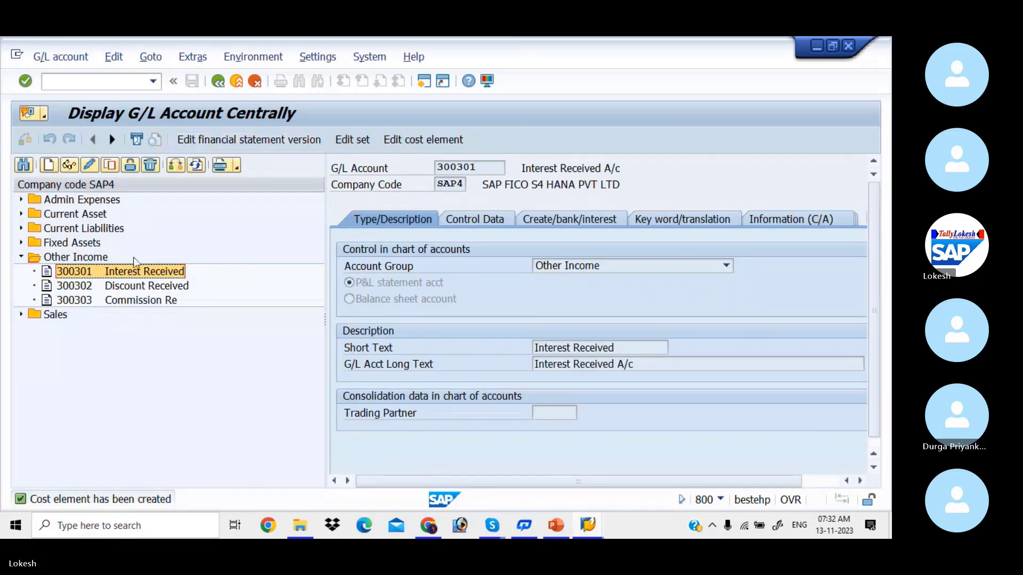
Create and save a cost element for 300302 Discount Received with cost element category 11.
double_click(111, 286)
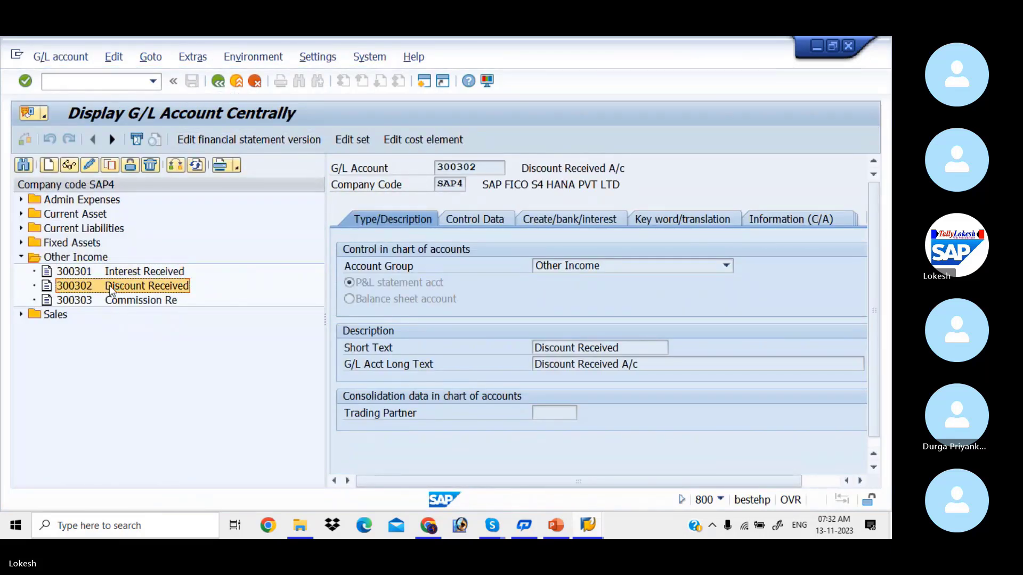
left_click(430, 140)
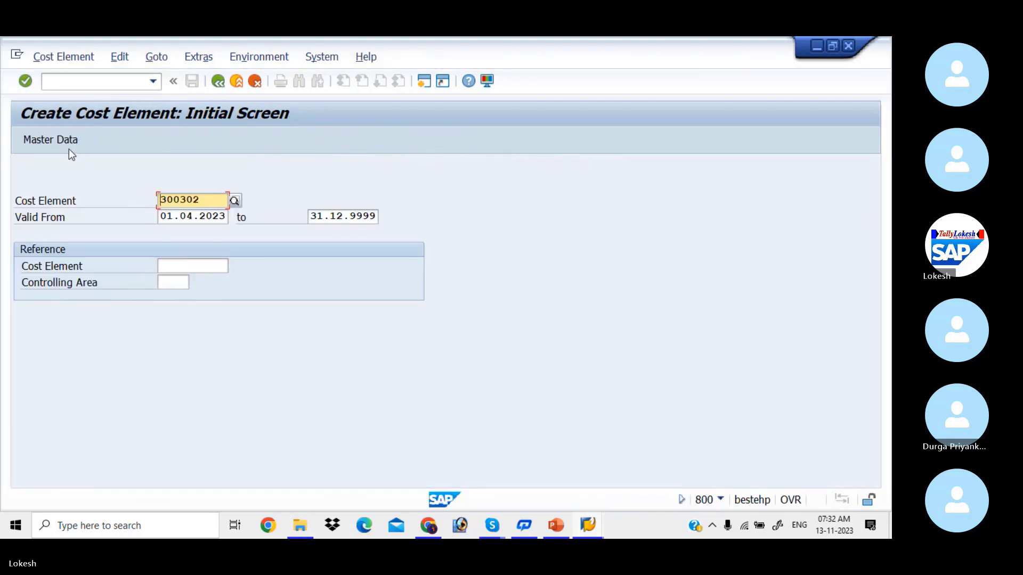
left_click(65, 143)
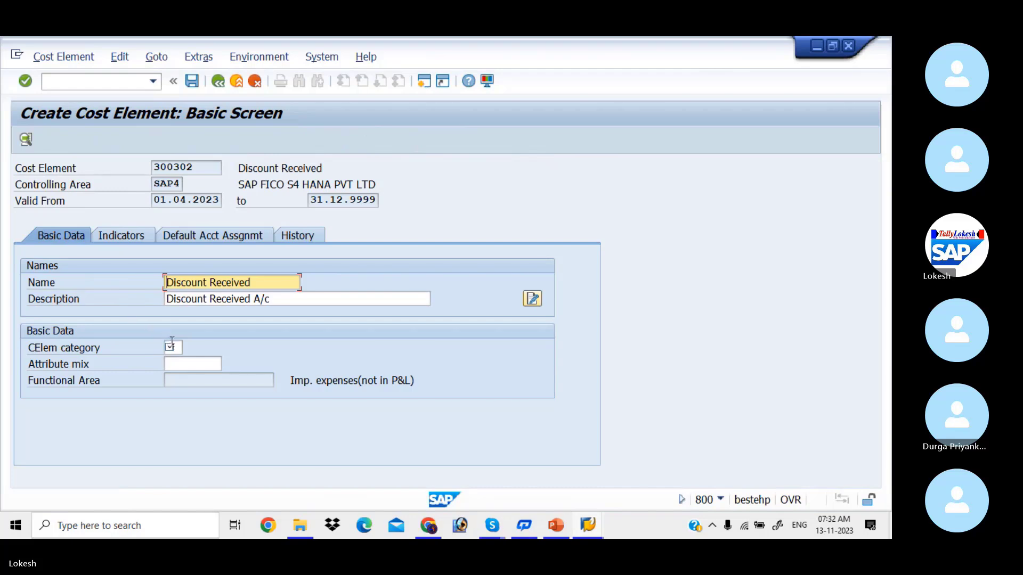
left_click(172, 345)
type("1")
left_click(179, 360)
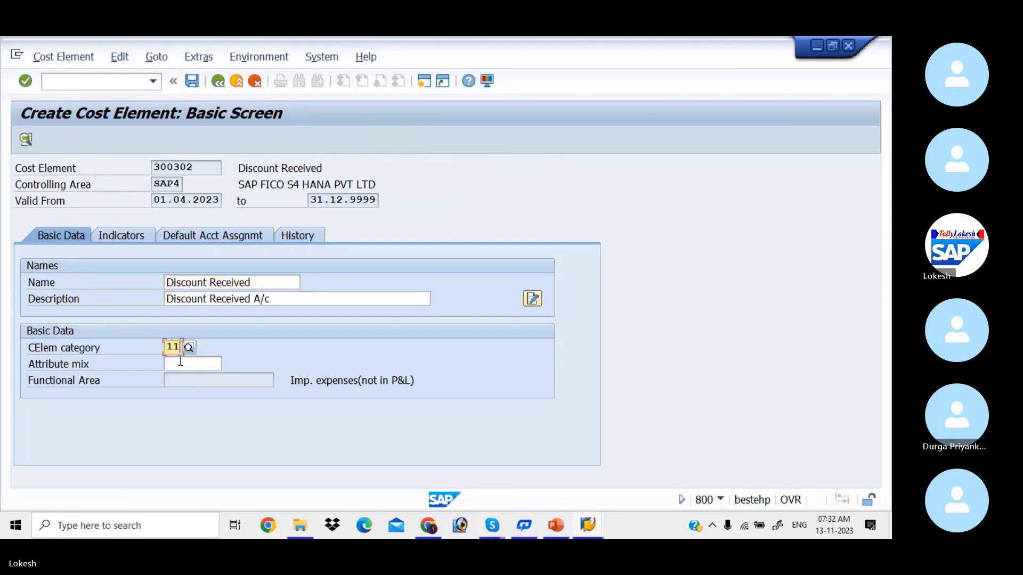
left_click(193, 82)
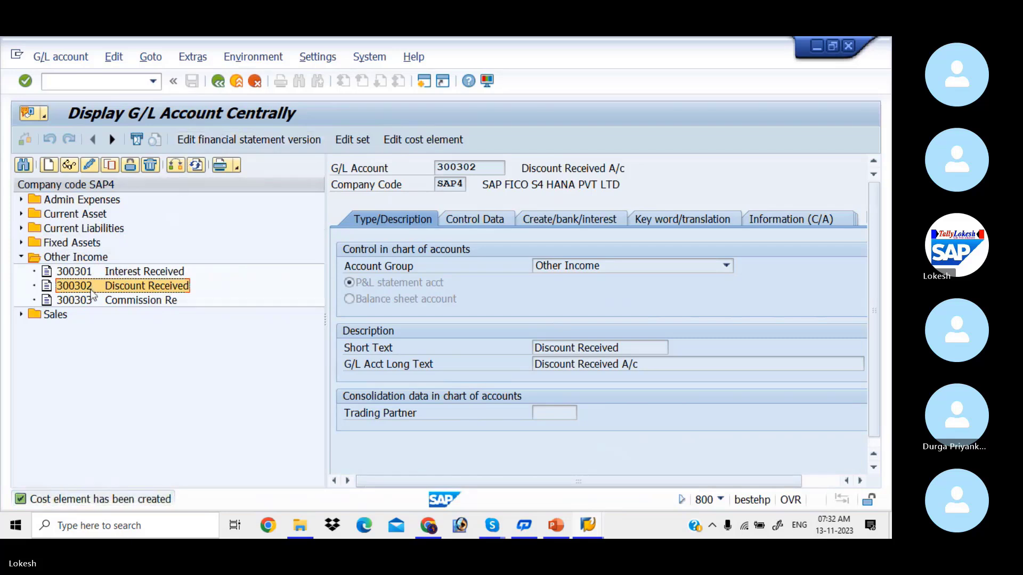
Create and save a cost element for 300303 Commission Received A/c with cost element category 11.
left_click(92, 300)
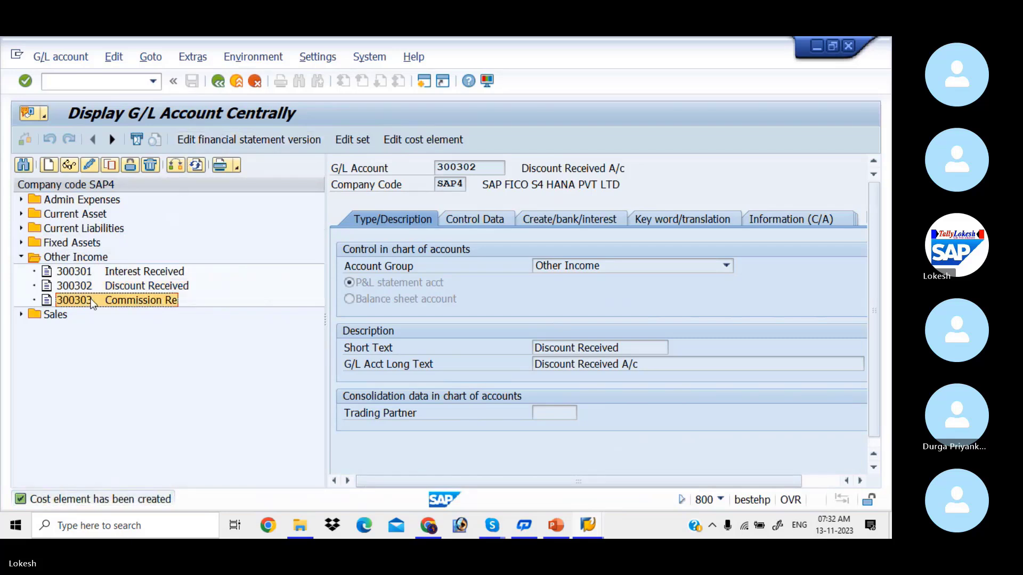
double_click(92, 301)
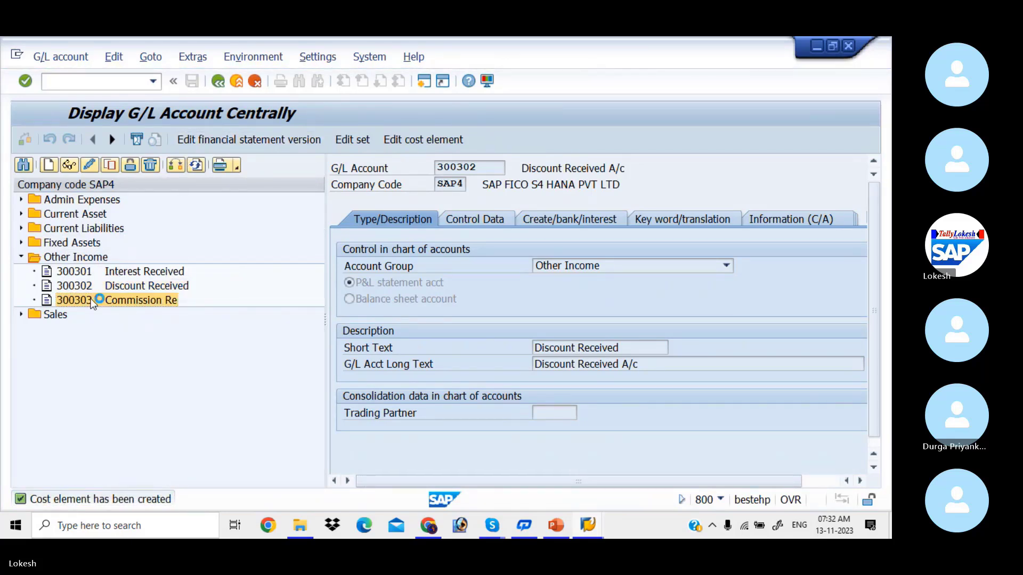
left_click(451, 144)
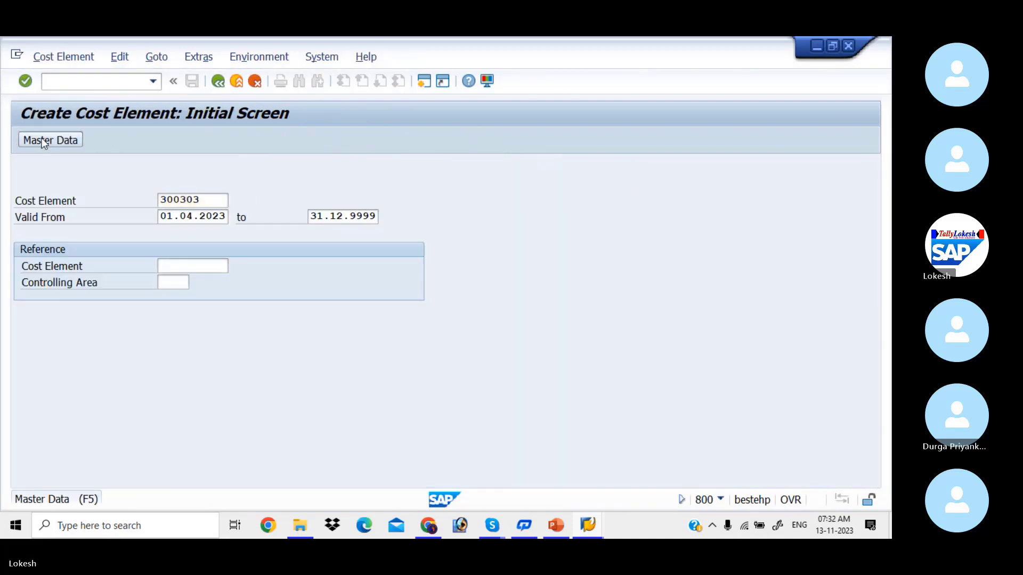
left_click(41, 138)
left_click(174, 349)
type("11")
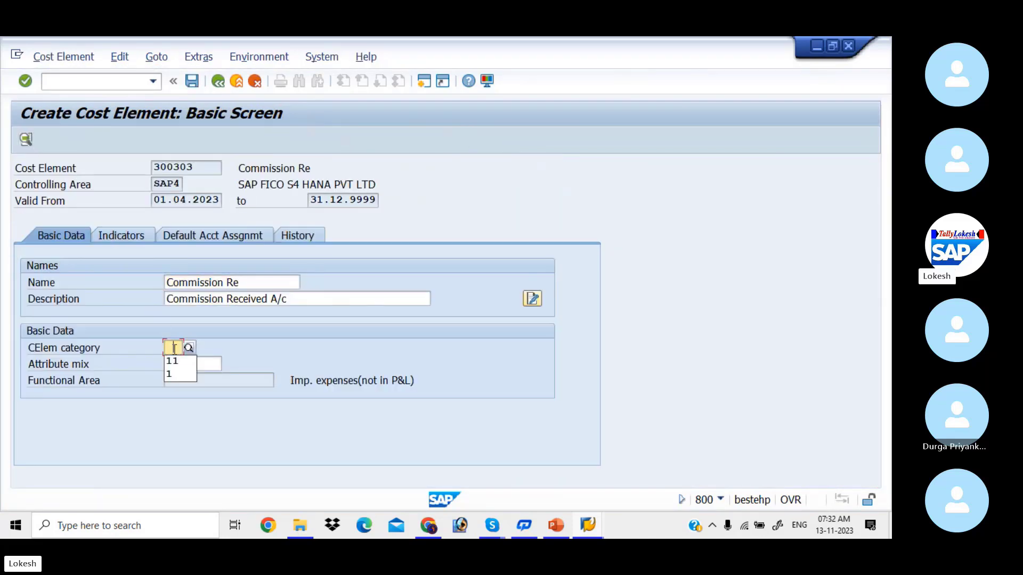
left_click(193, 82)
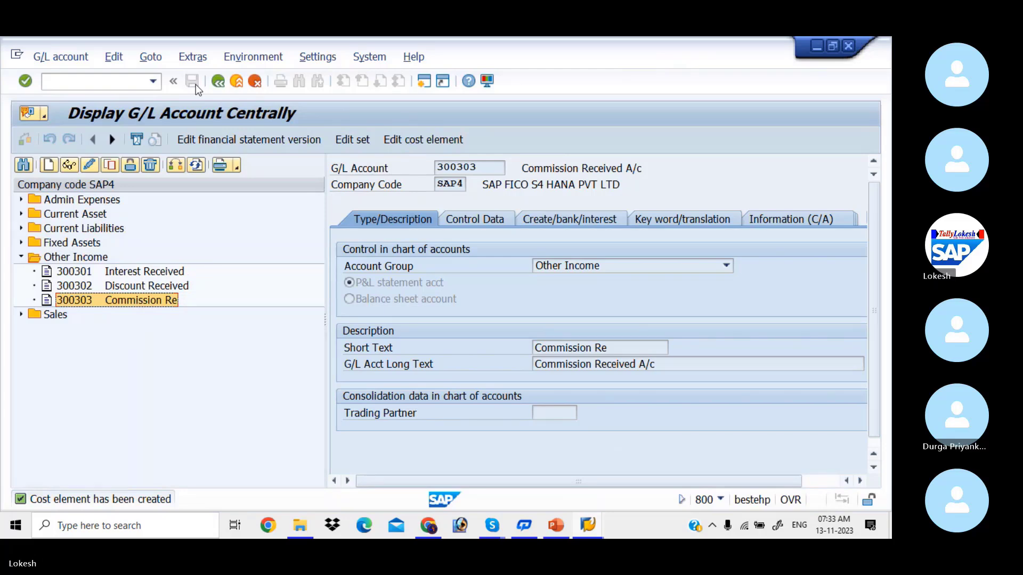
Check the configuration steps slide in PowerPoint, then run transaction OKB3 in SAP to create the cost element batch input session for controlling area SAP4.
key("alt+Tab")
key("alt+Tab")
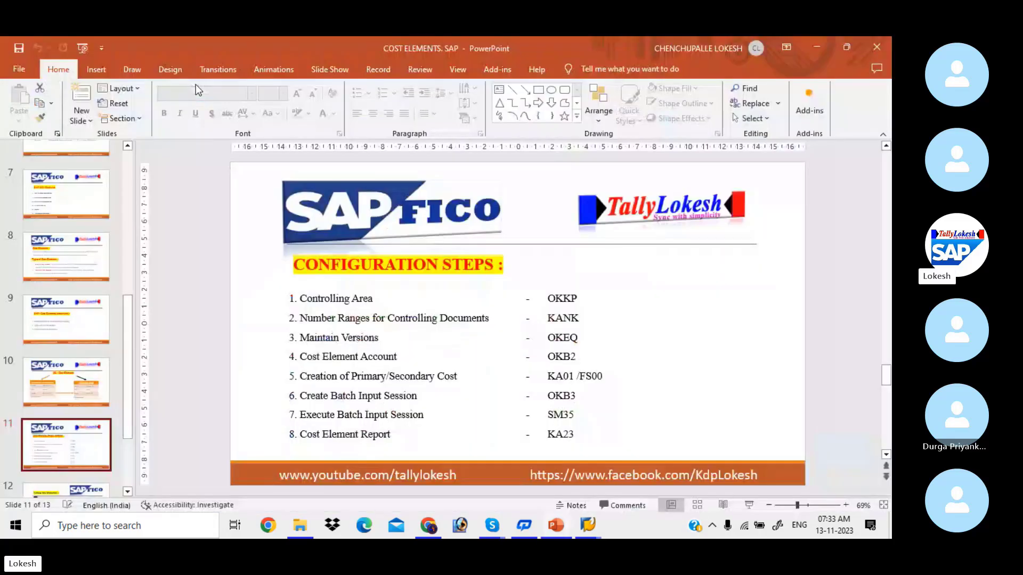
key("alt+Tab")
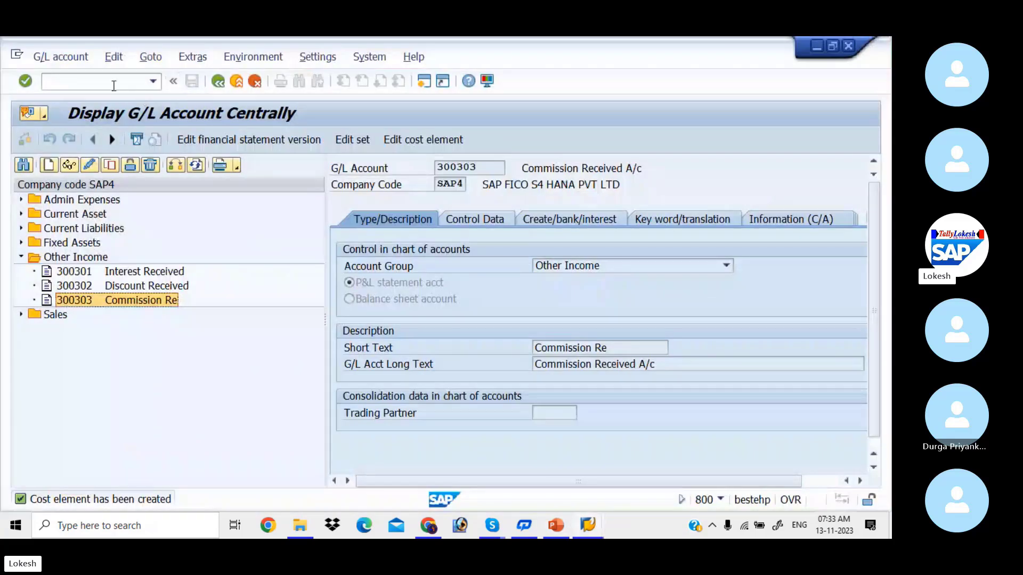
left_click(114, 85)
type("/N")
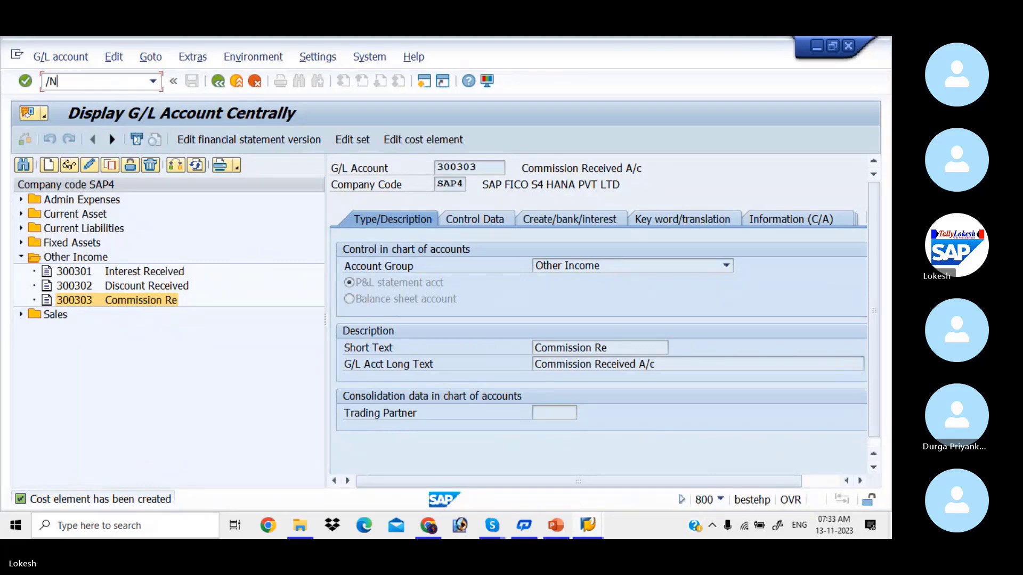
type("OKB2")
key("Return")
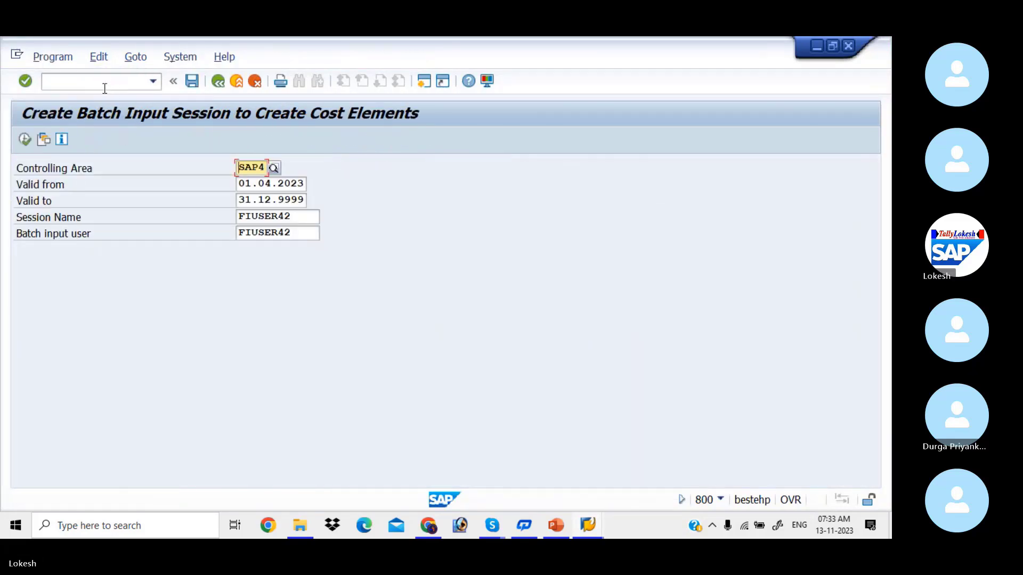
left_click(23, 144)
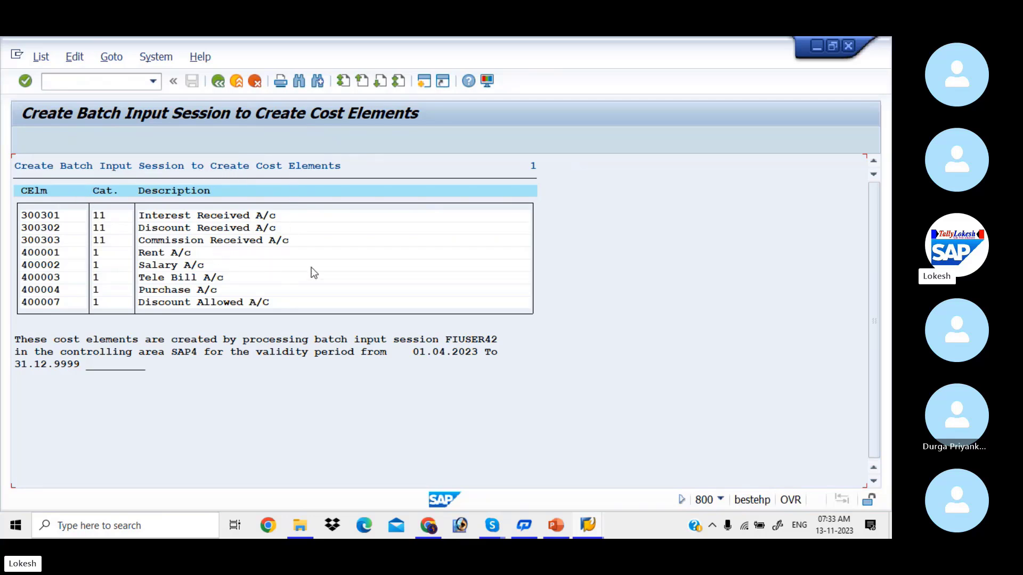
Check the slide's transaction code, then use SM35 in SAP to process the newest FIUSER42 batch input session in background mode.
key("alt+Tab")
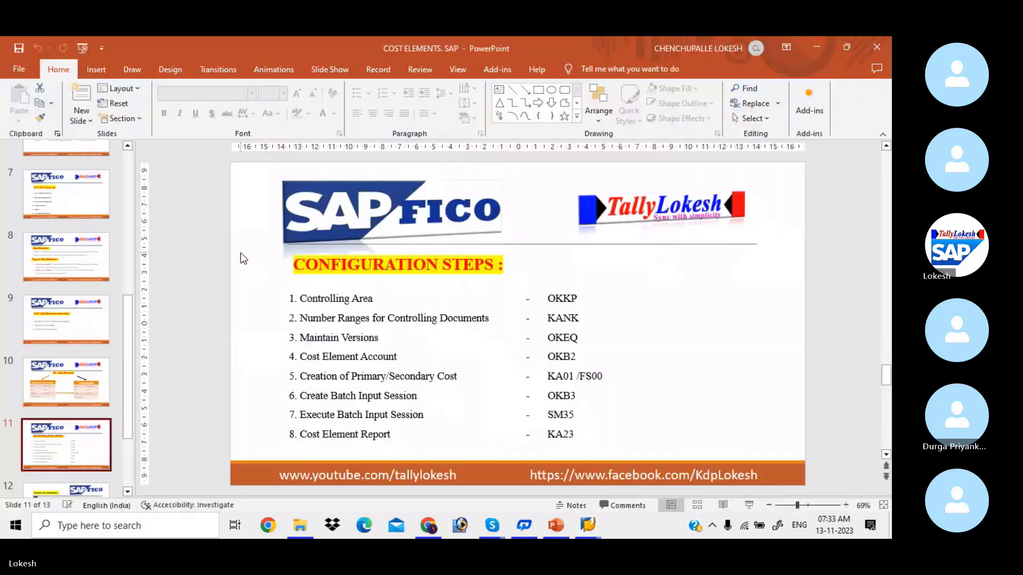
key("alt+Tab")
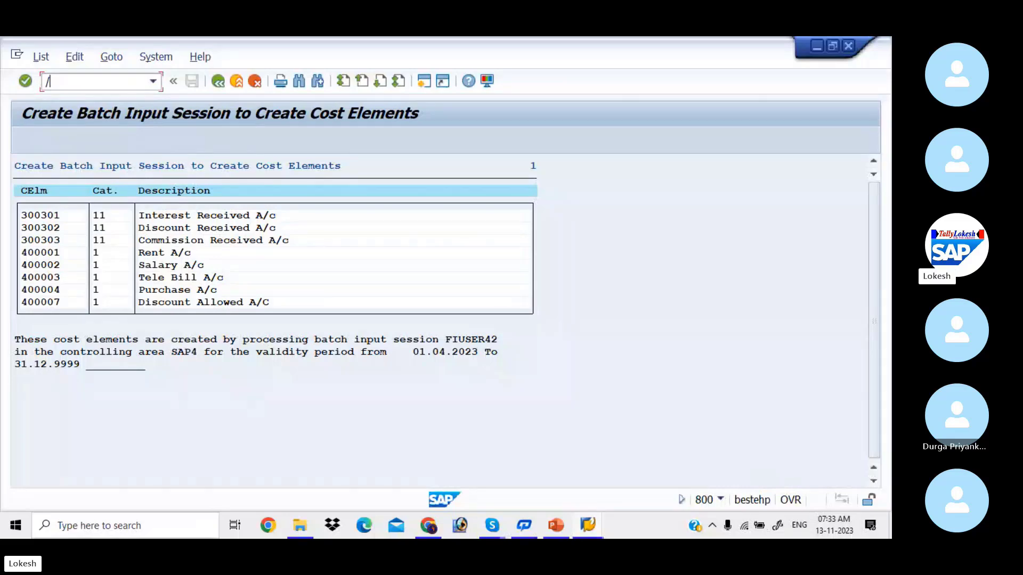
type("/NSM35")
key("Return")
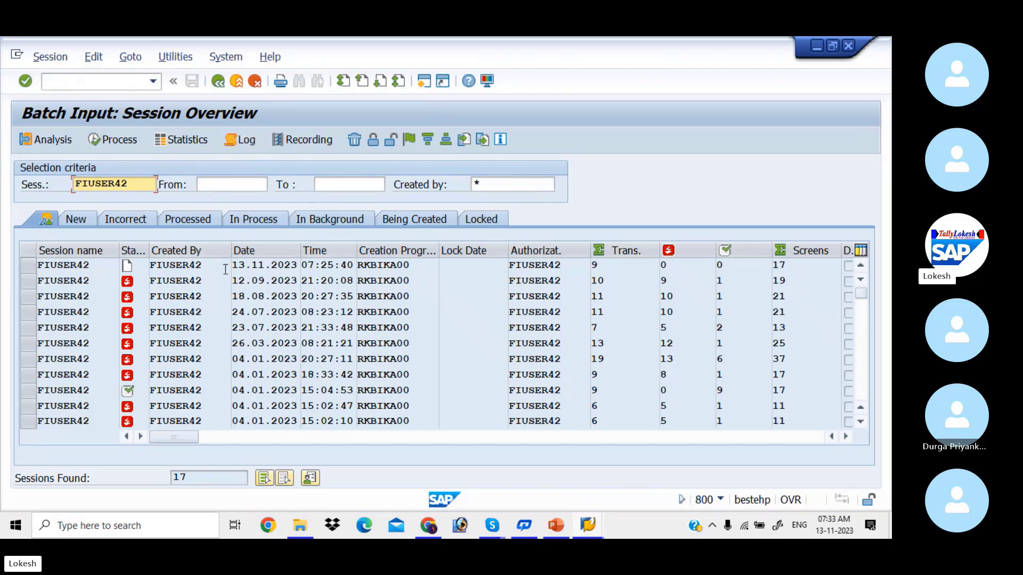
left_click(30, 267)
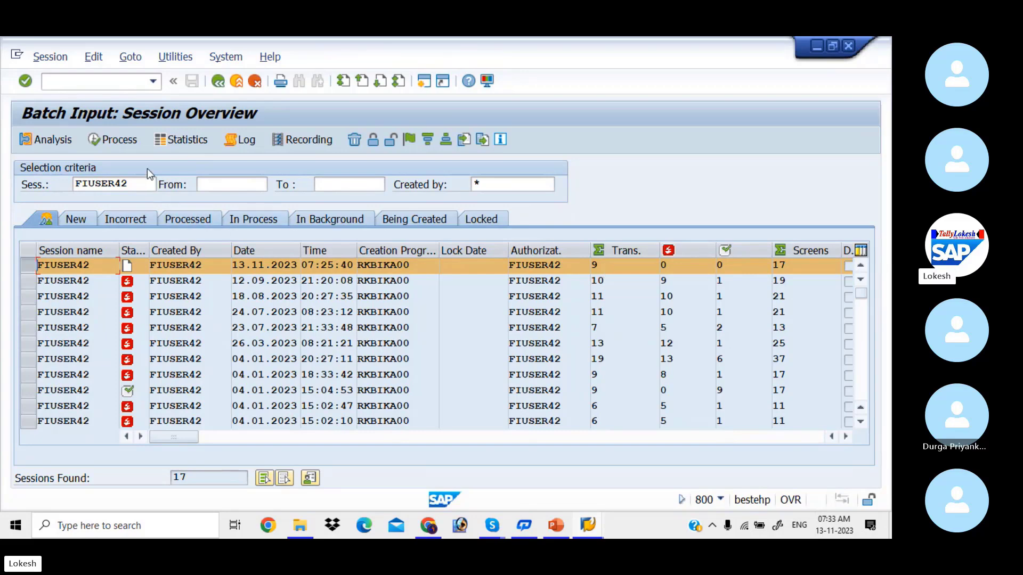
left_click(120, 140)
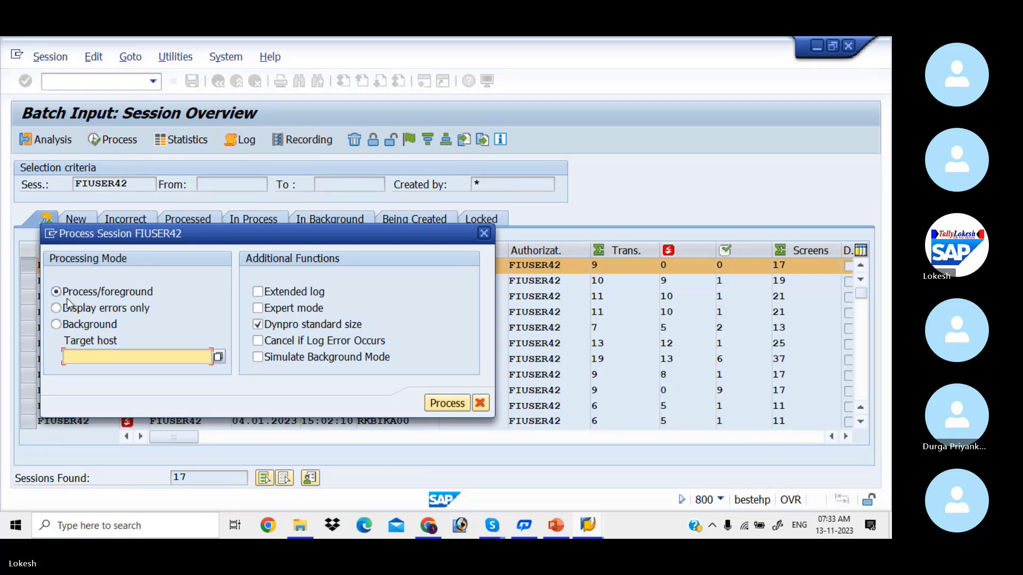
left_click(56, 323)
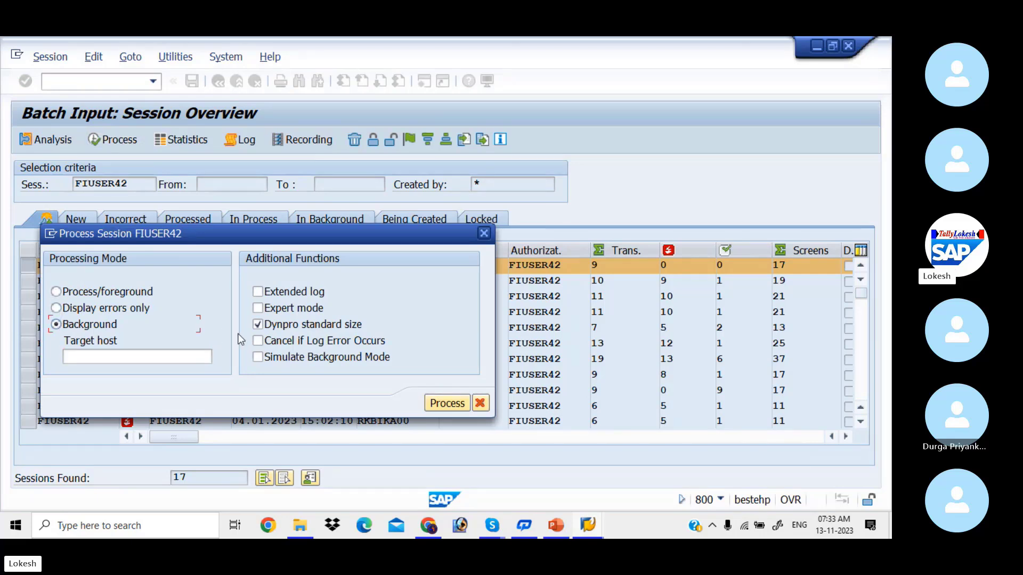
left_click(439, 404)
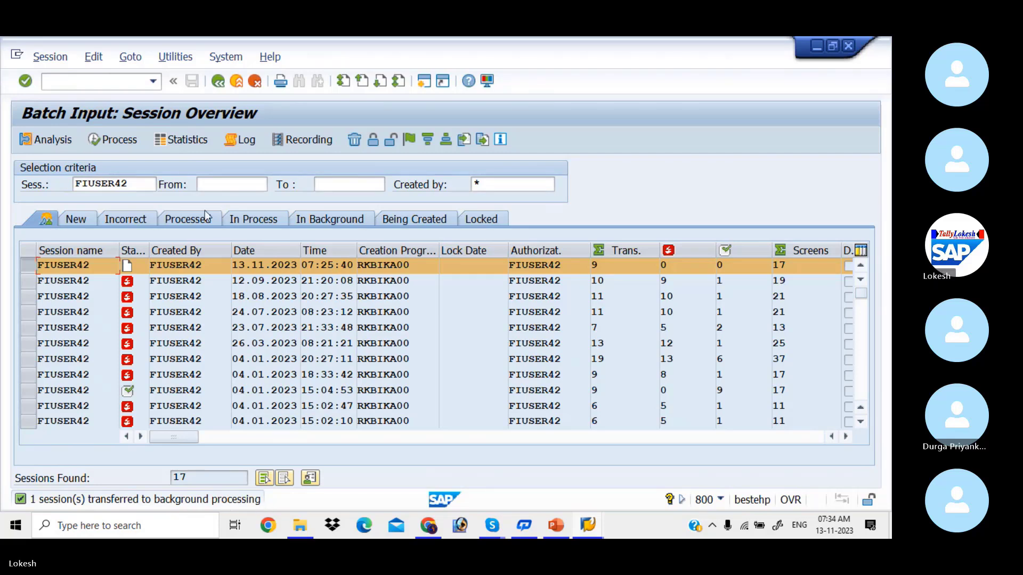
left_click(220, 83)
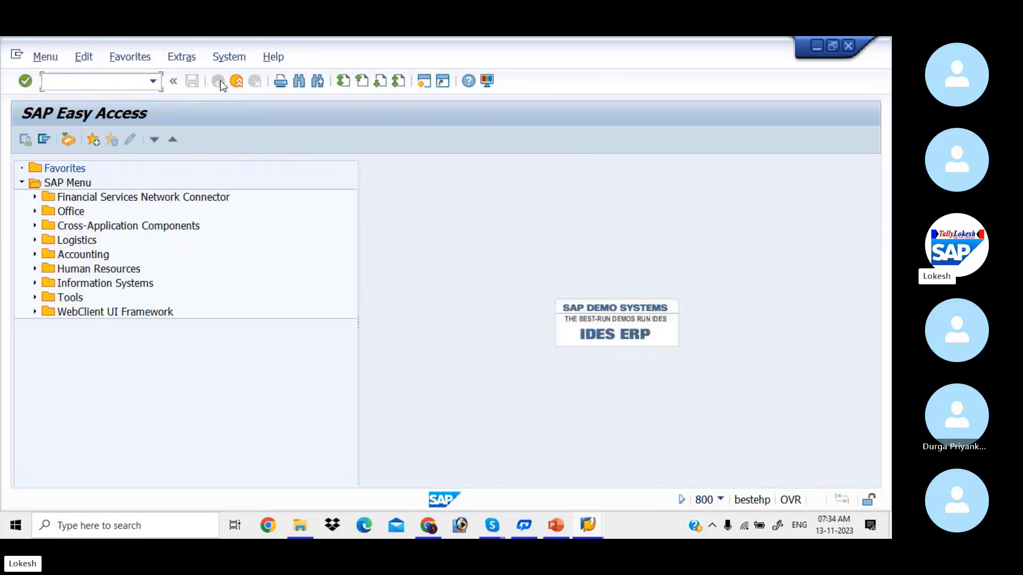
Look up the report code on the slide, then run transaction KA23 in SAP to display all cost elements of controlling area SAP4.
key("alt+Tab")
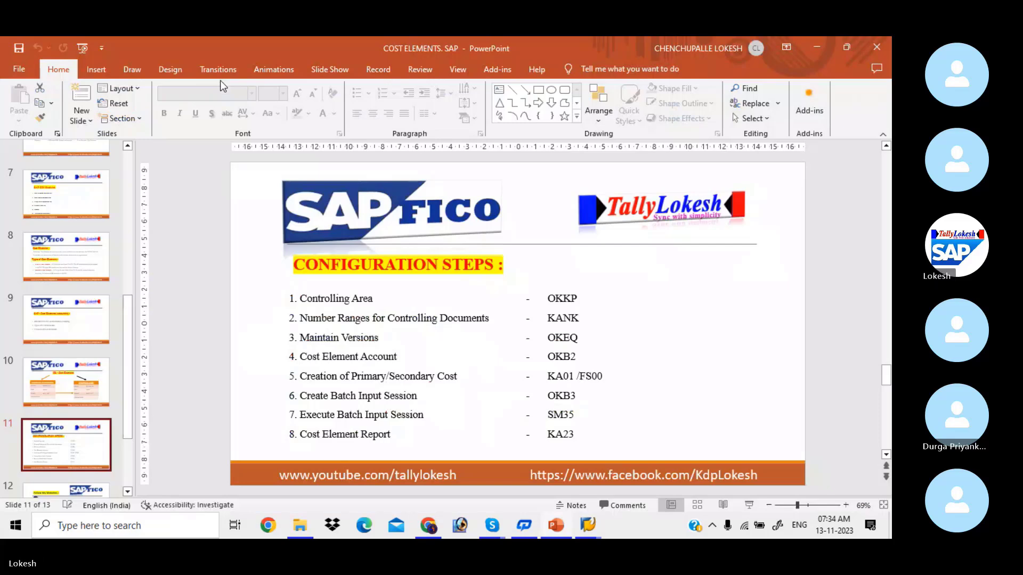
key("alt+Tab")
type("KA23")
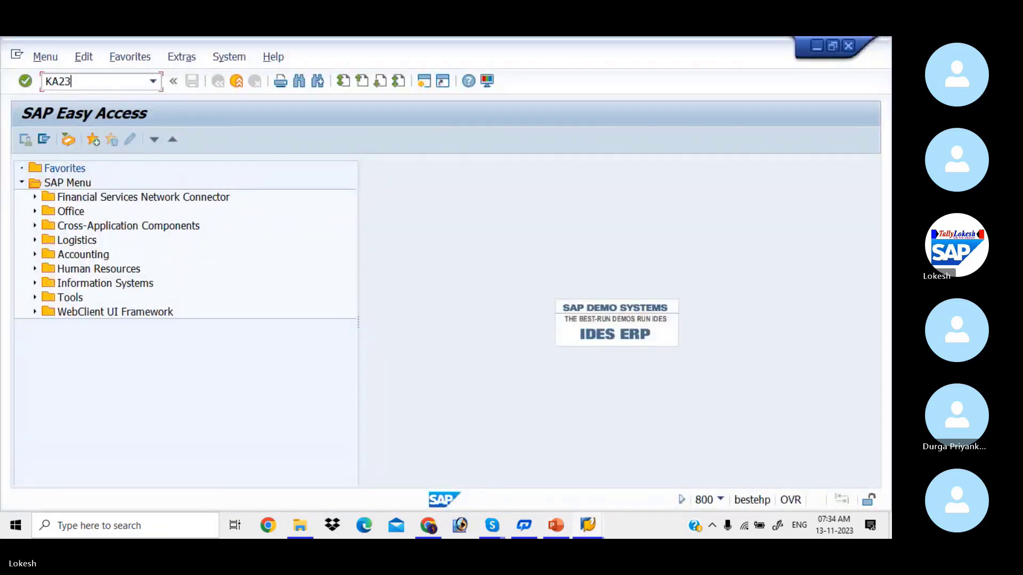
key("Return")
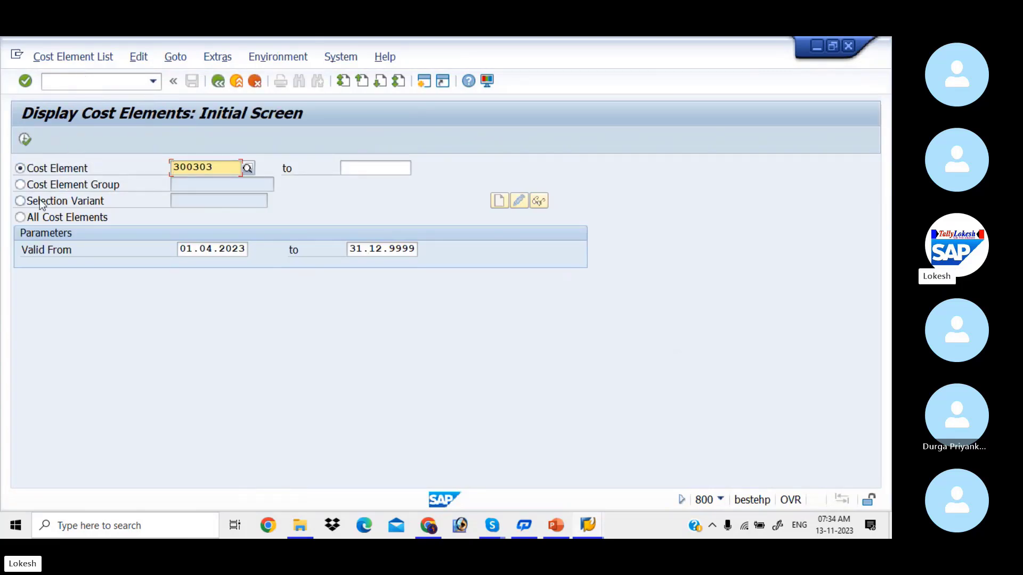
left_click(24, 217)
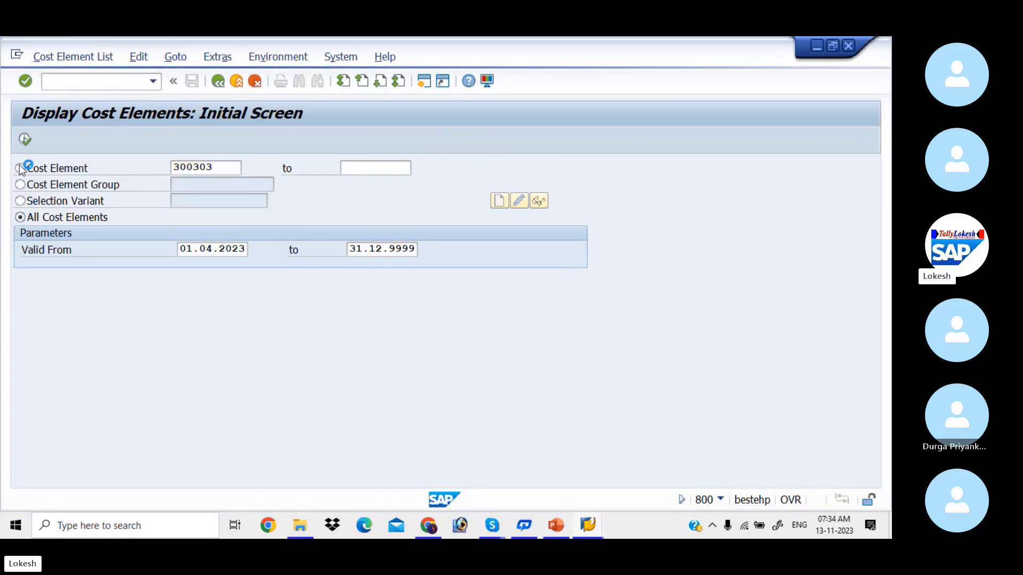
left_click(23, 142)
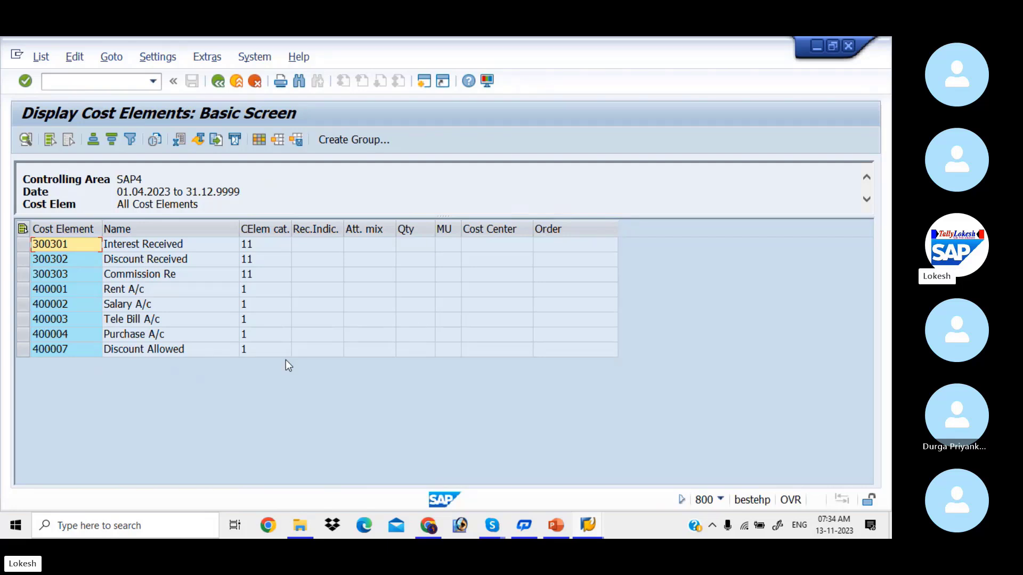
Leave the cost element report and close this SAP session window.
left_click(121, 80)
type("/n")
key("Return")
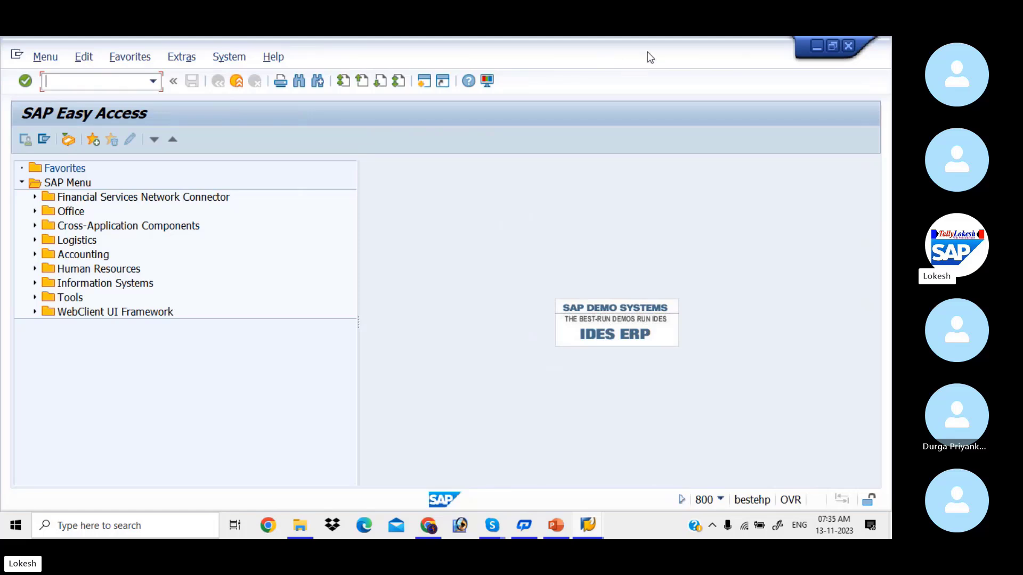
left_click(849, 52)
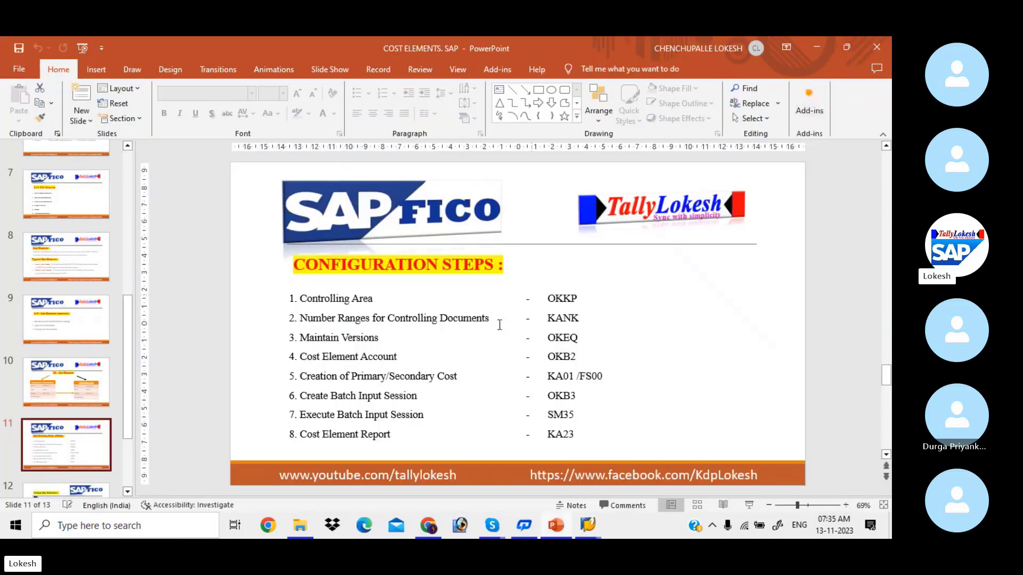
Save and close the COST ELEMENTS. SAP presentation, then return the remaining SAP session from G/L account editing to SAP Easy Access.
left_click(19, 48)
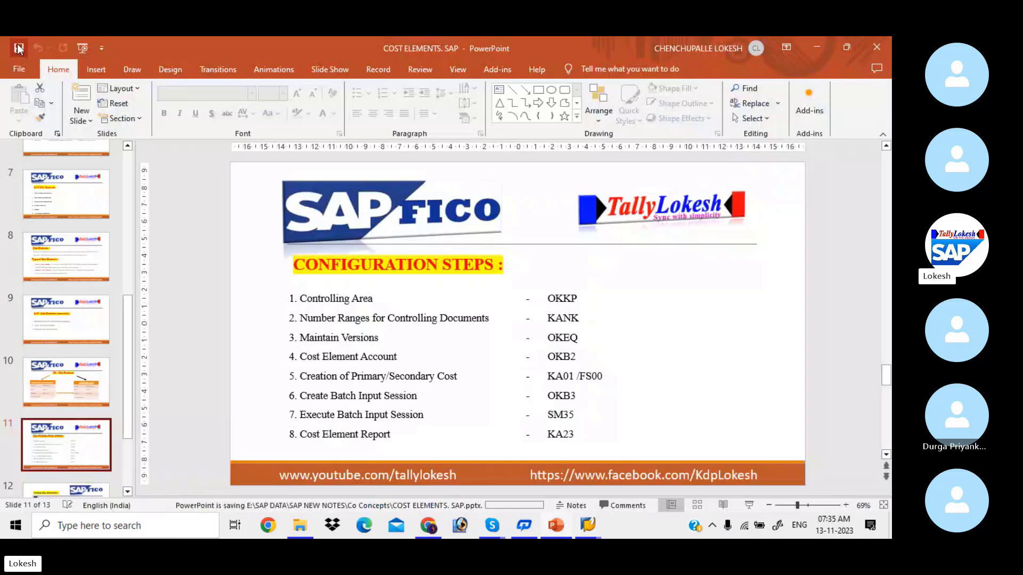
left_click(873, 44)
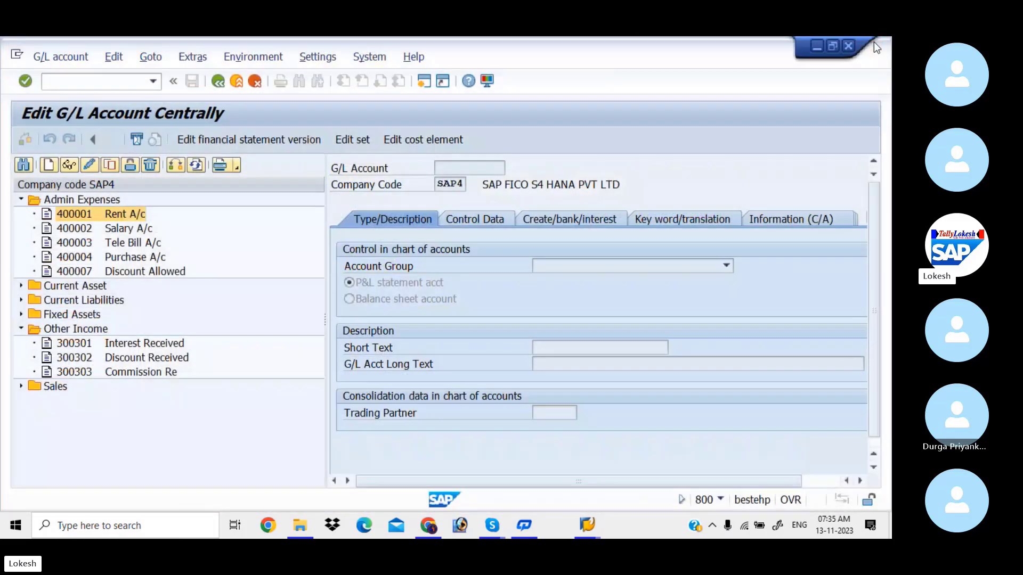
left_click(101, 81)
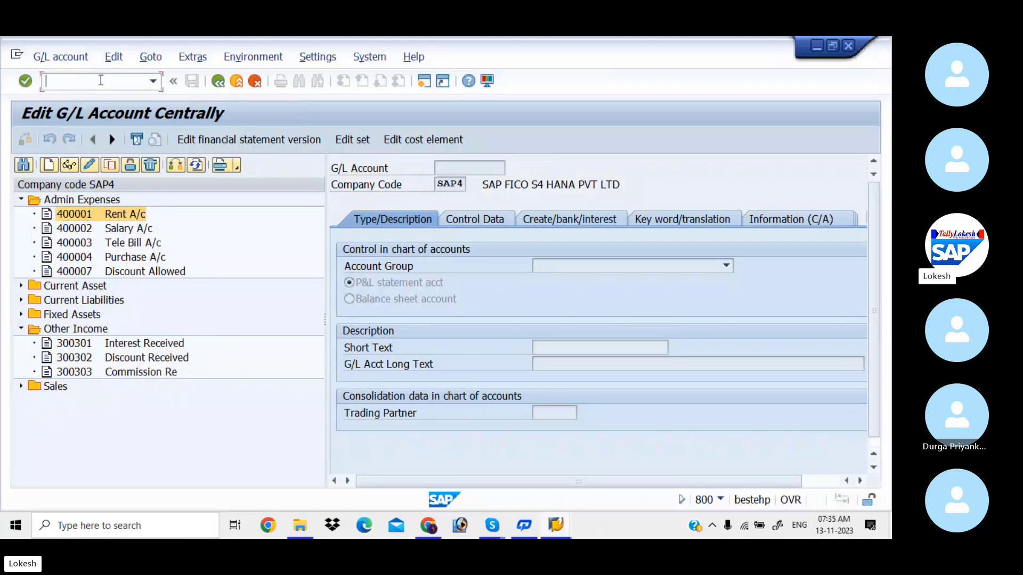
type("/n")
key("Return")
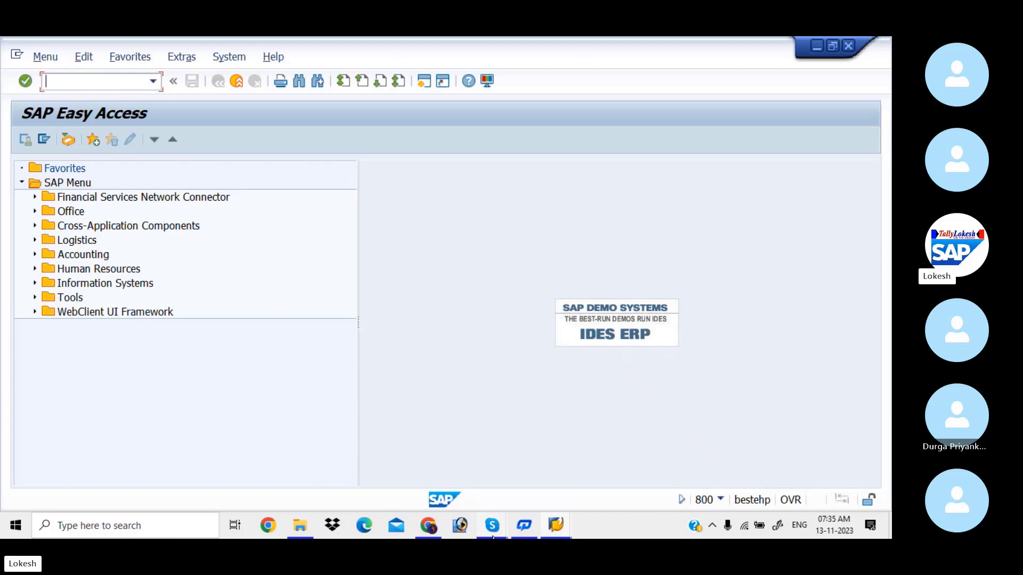
Switch to Skype and end the SAP BATCH 4 group call.
mouse_move(490, 526)
left_click(488, 474)
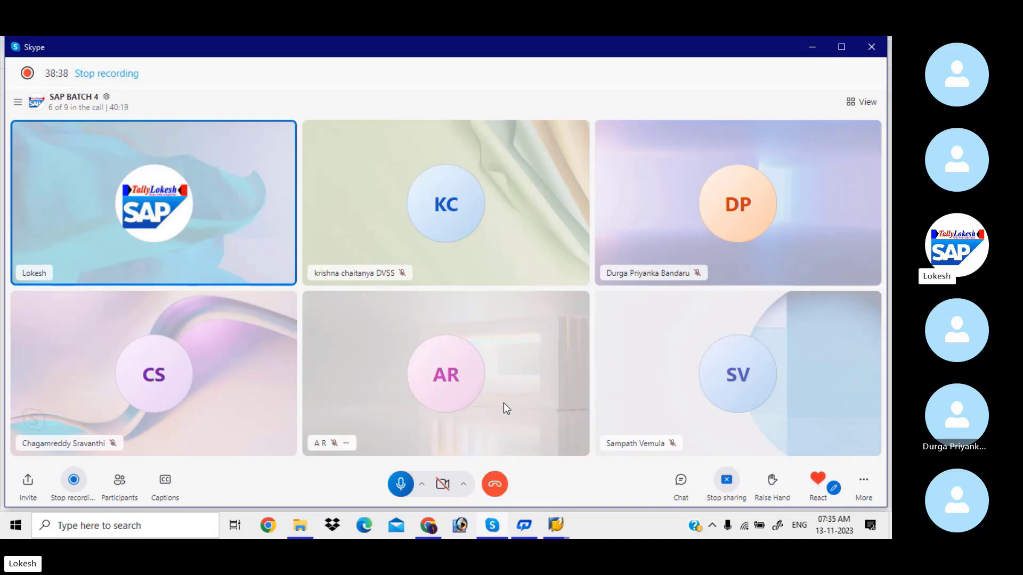
left_click(495, 485)
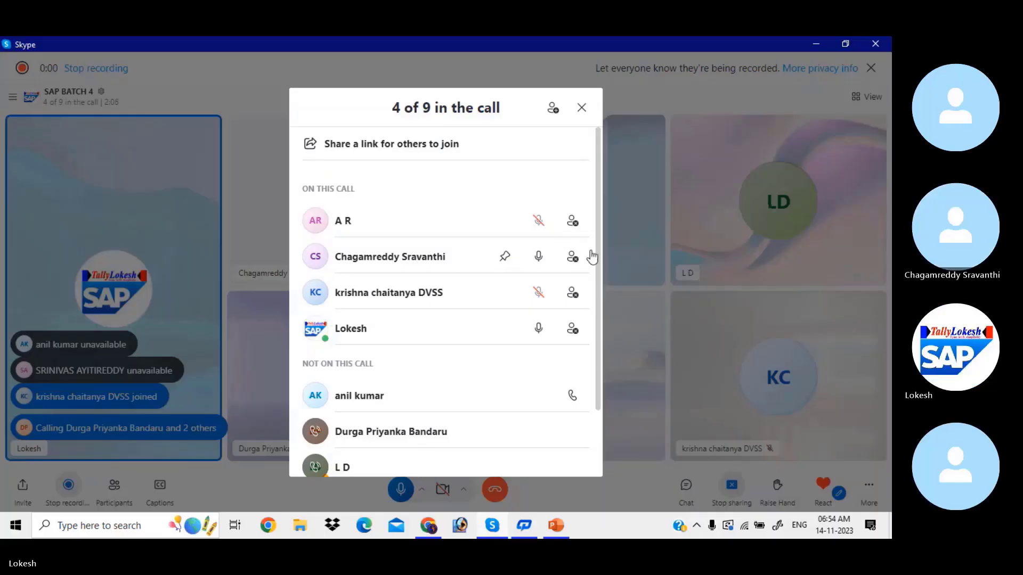
Ring the absent participants of the SAP BATCH 4 call from the participant list, then close the list and minimize the Skype window.
left_click_drag(596, 257, 594, 397)
left_click(572, 458)
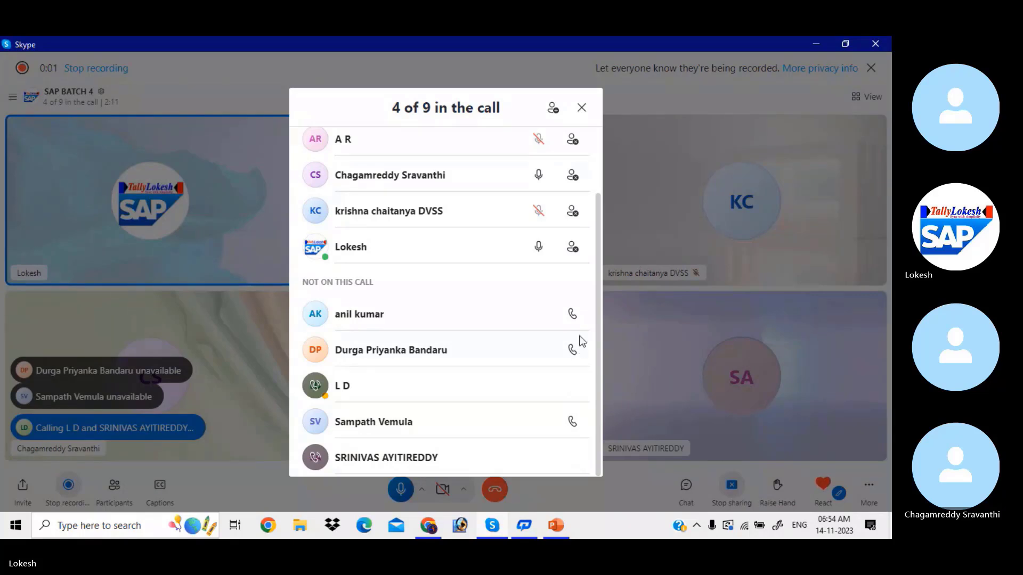
left_click(572, 313)
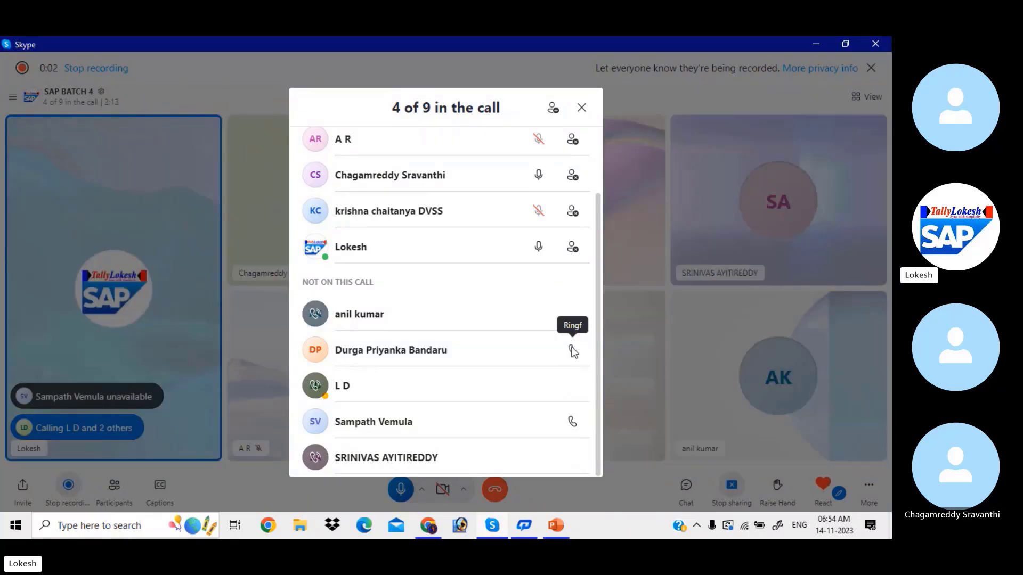
left_click(573, 350)
left_click(572, 423)
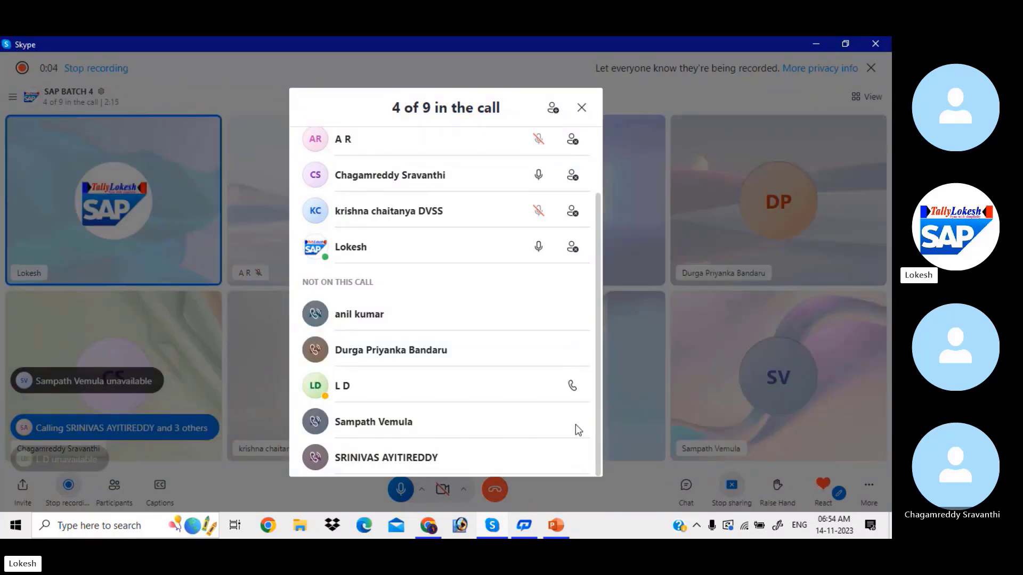
left_click(582, 108)
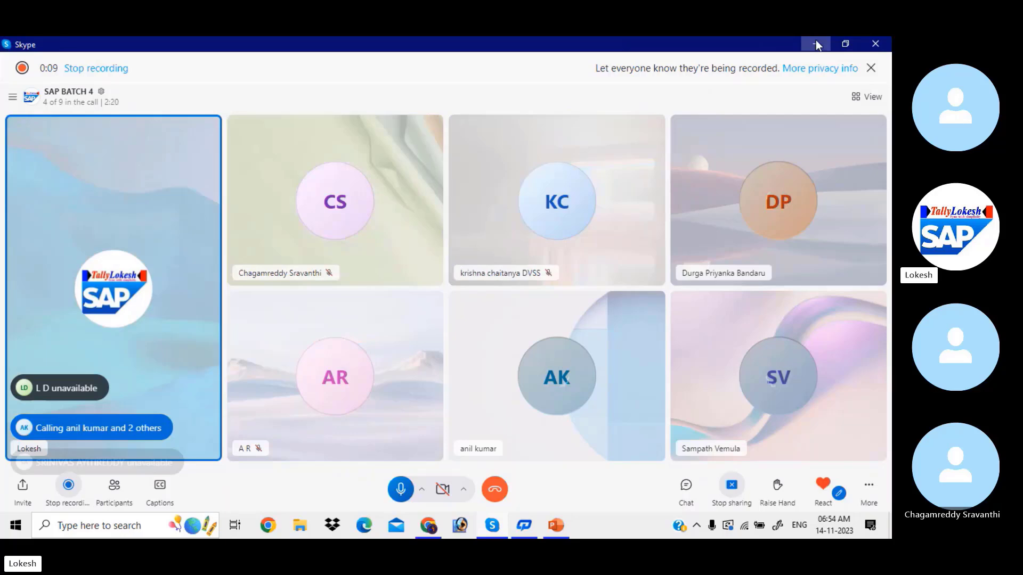
left_click(816, 44)
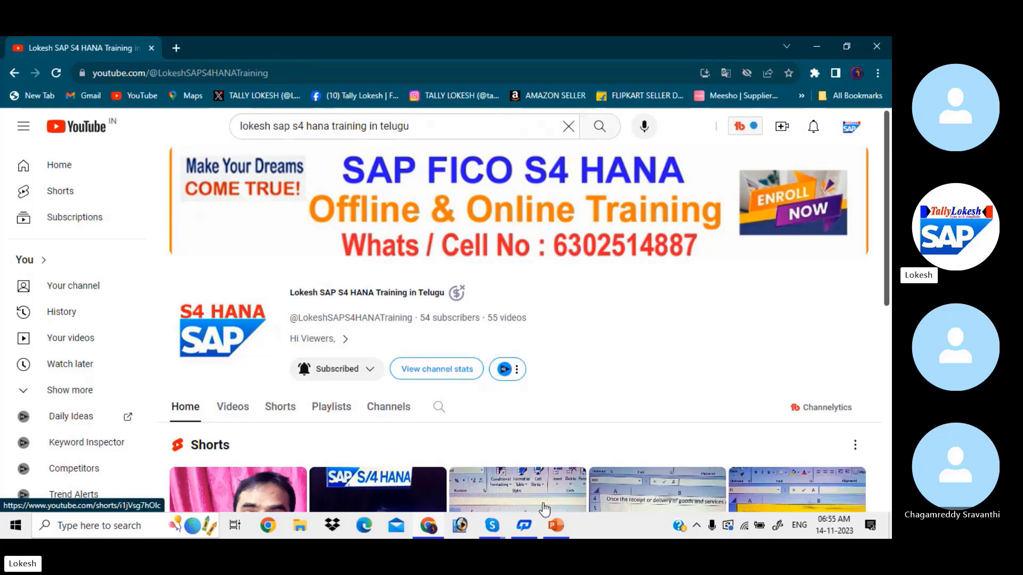
Switch to the COST CENTERS presentation in PowerPoint and start its slide show at the Cost Centers definition slide.
mouse_move(560, 520)
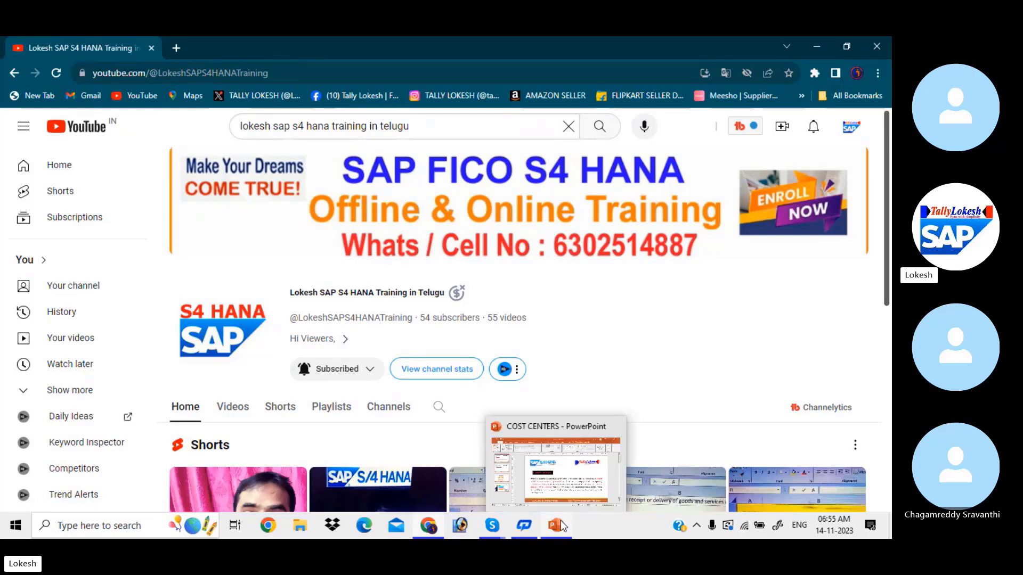
left_click(558, 474)
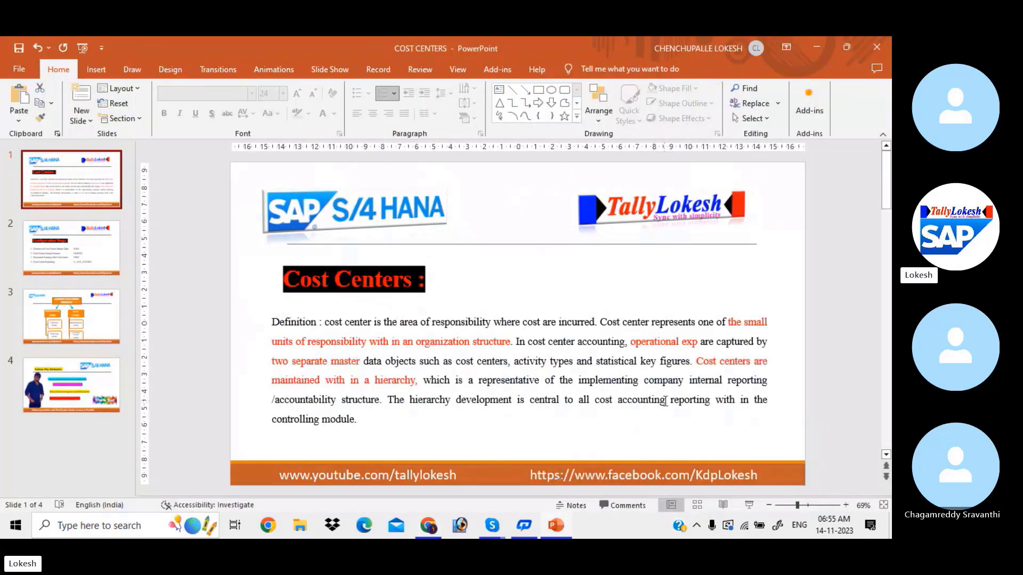
left_click(748, 504)
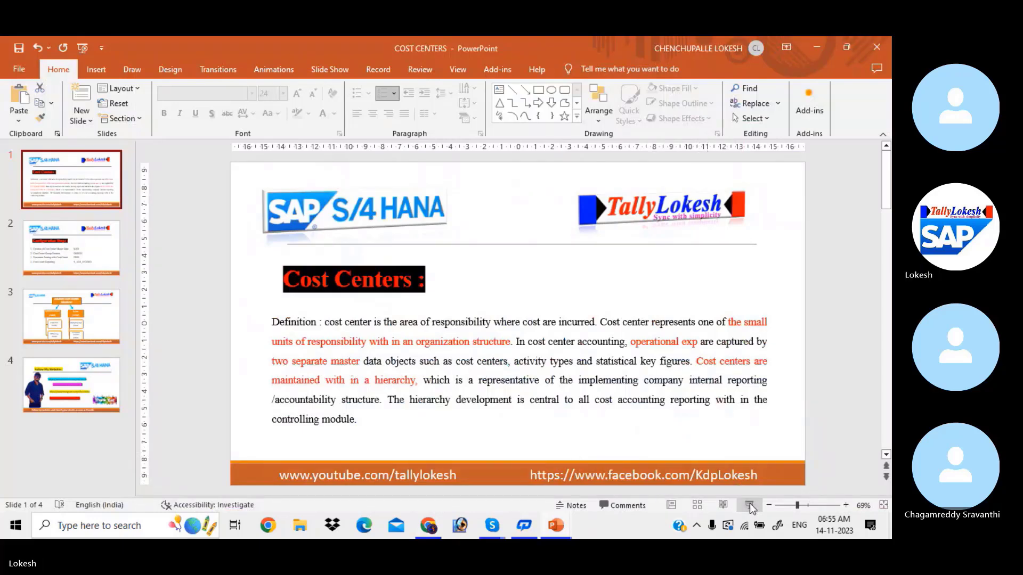
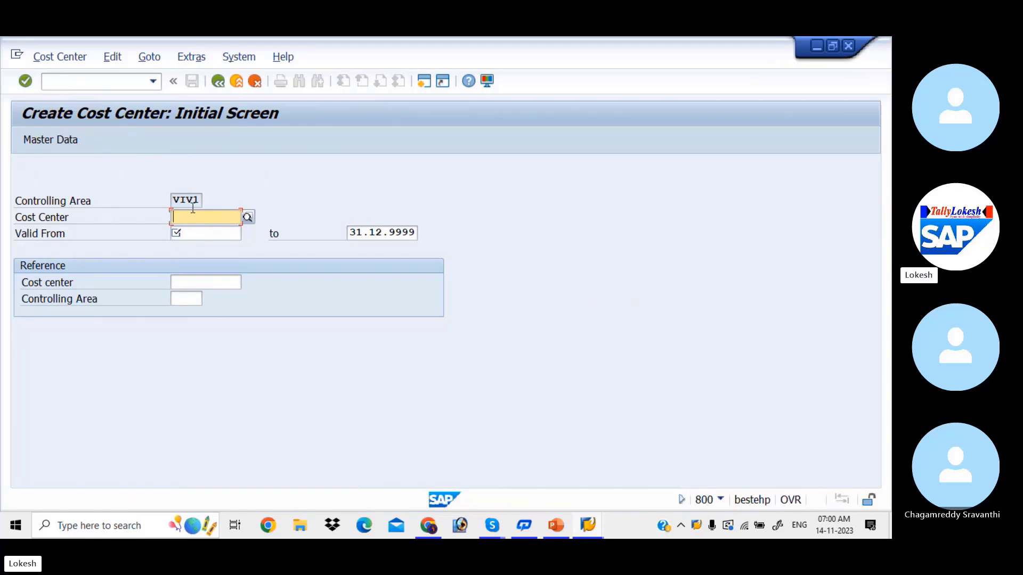
Leave cost center creation for central G/L account editing and open Rent A/c 400001 under Admin Expenses in change mode.
left_click(112, 85)
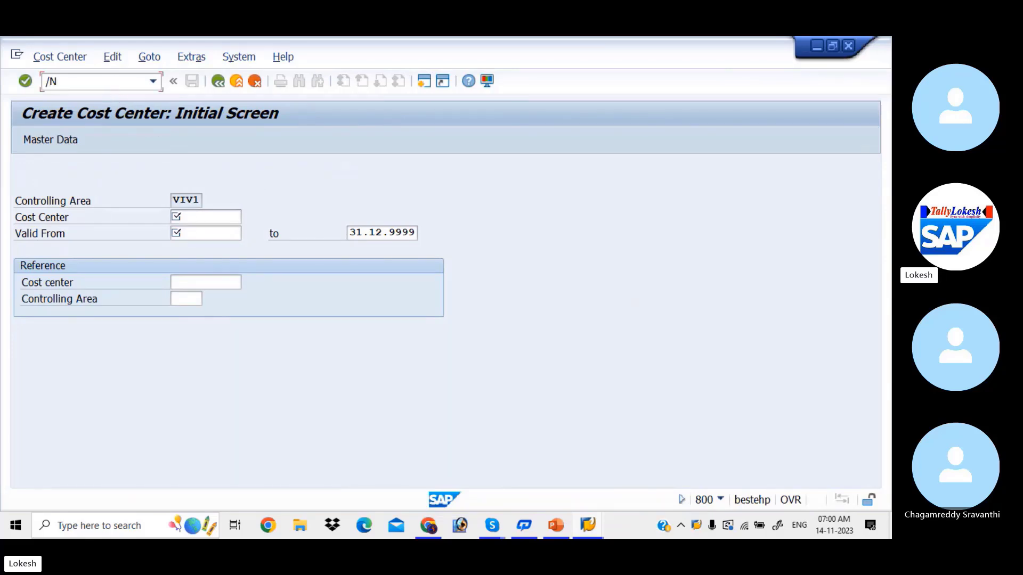
key("Return")
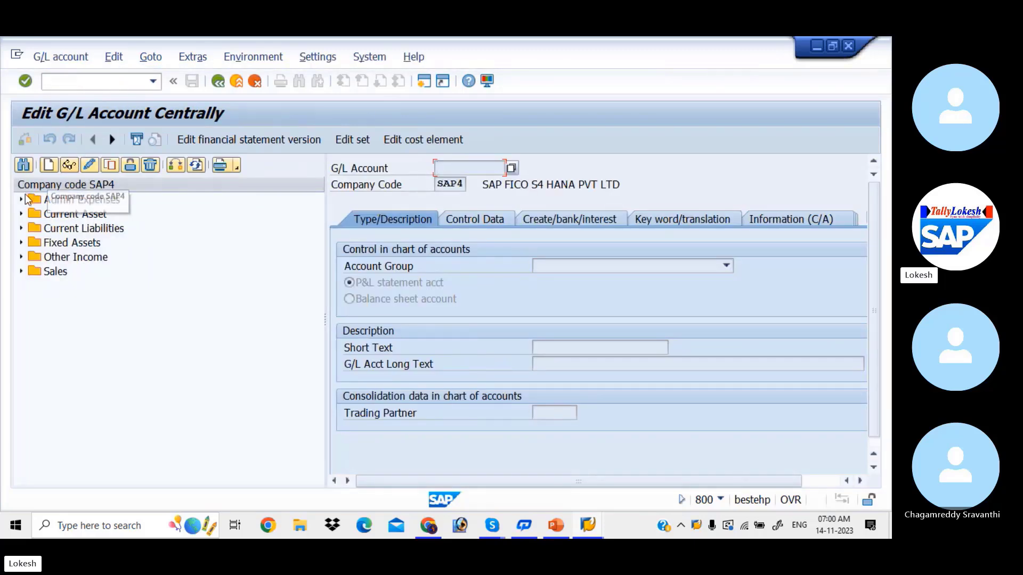
double_click(47, 202)
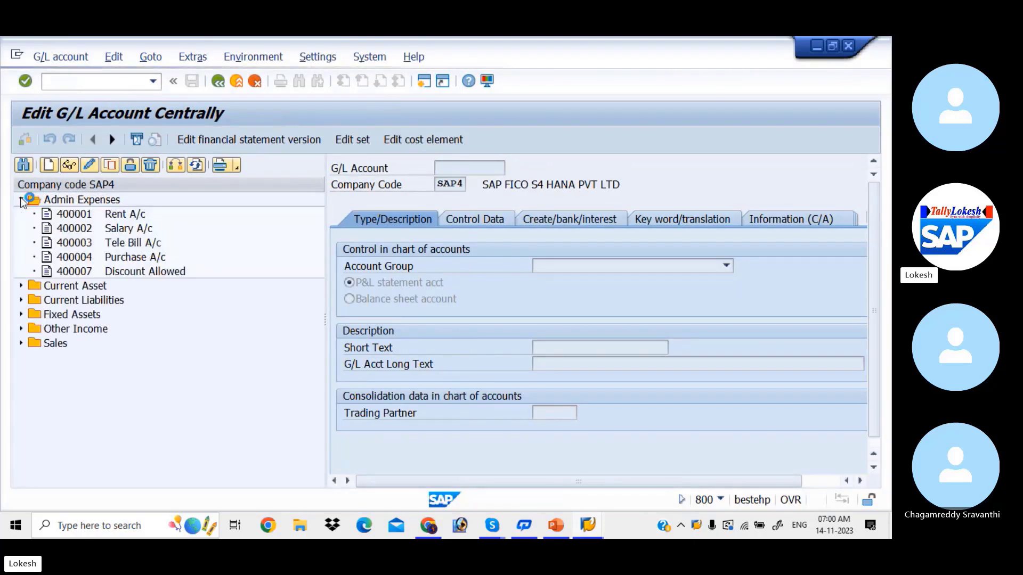
double_click(78, 214)
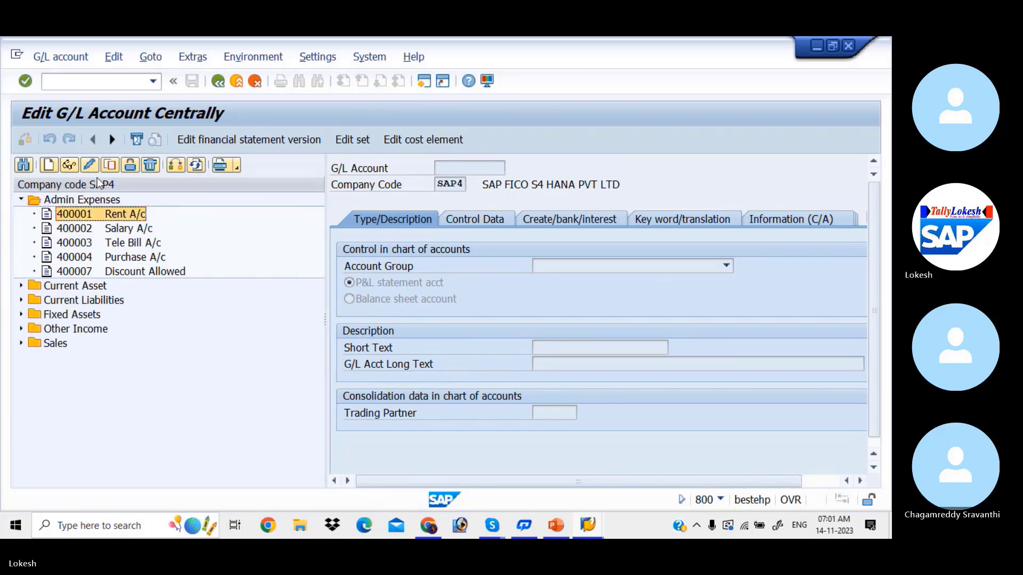
left_click(93, 164)
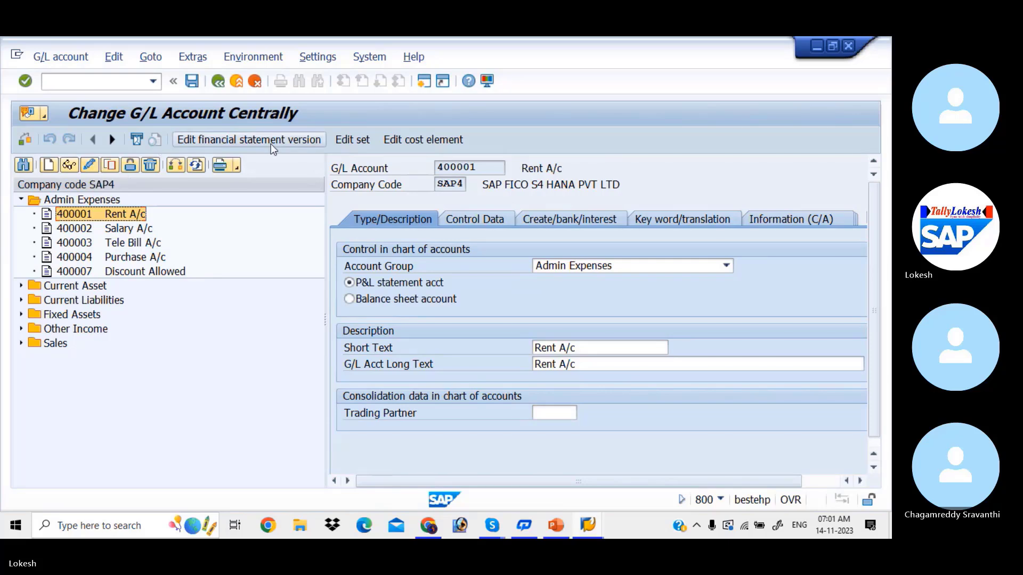
Open the cost element of Rent A/c so controlling area SAP4 applies, then return and start transaction KS01.
left_click(424, 139)
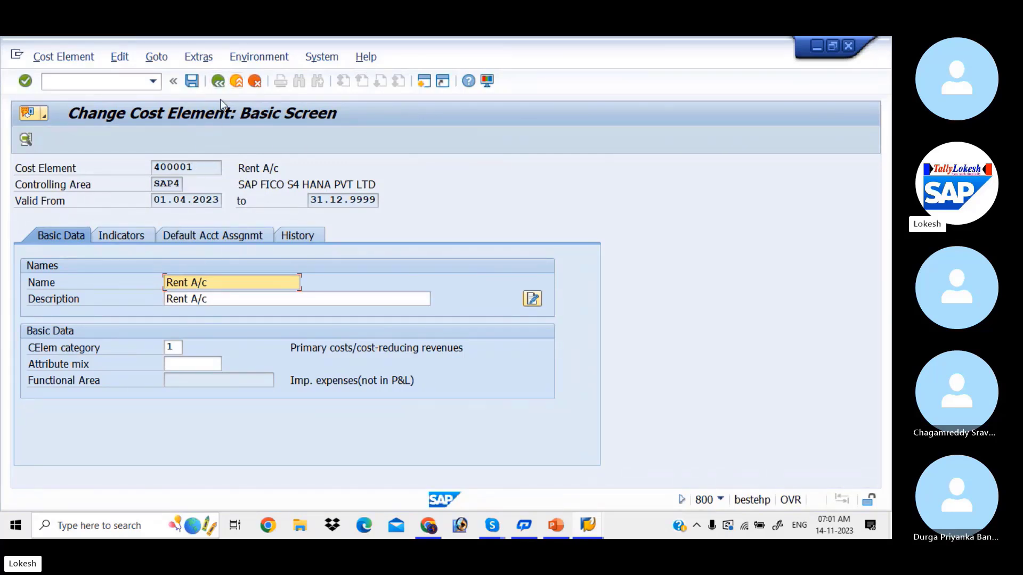
left_click(218, 81)
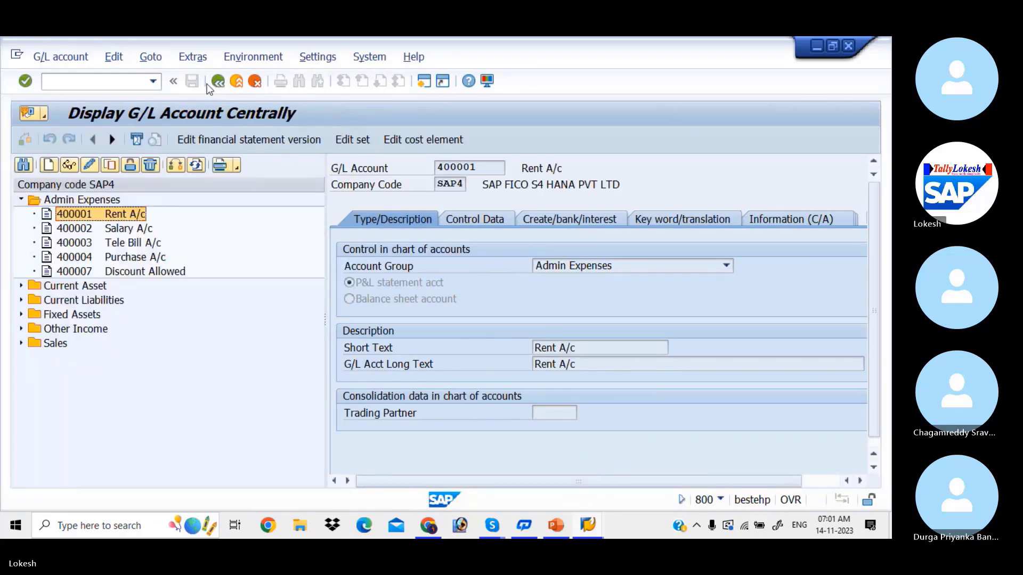
left_click(115, 84)
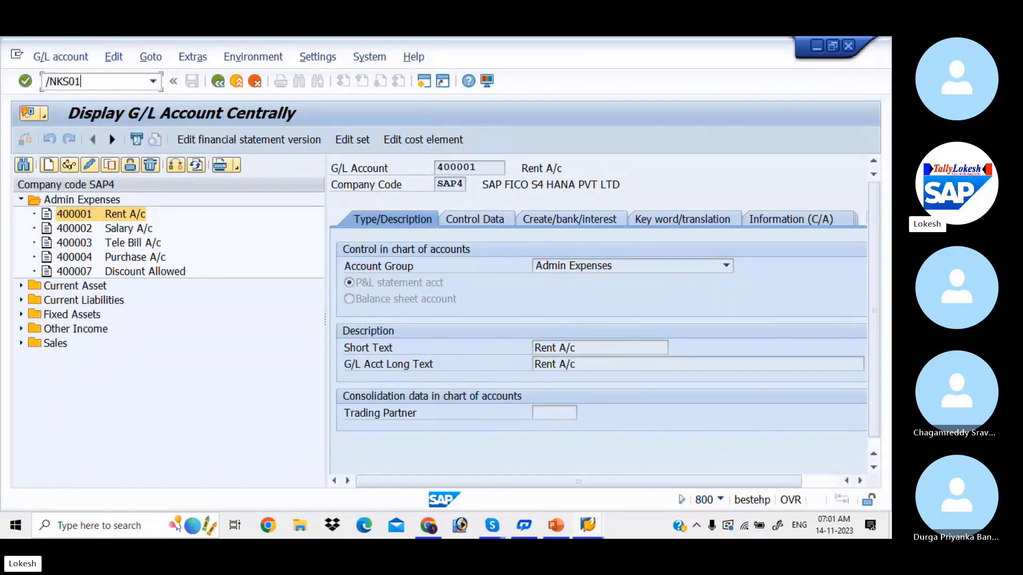
key("Return")
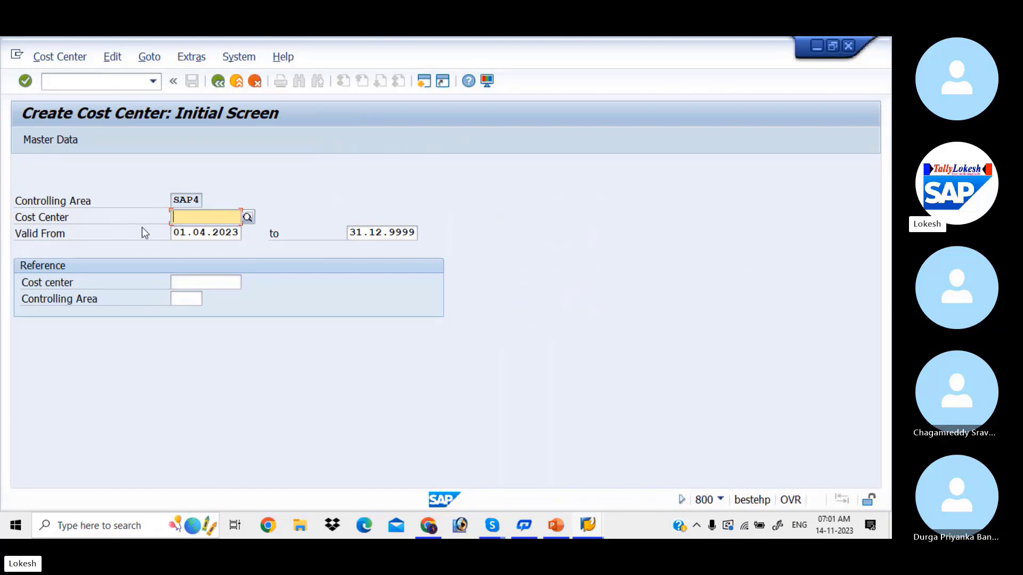
Switch to the COST CENTERS presentation in PowerPoint, consult the Company Cost Center Hierarchy slide, and return to SAP.
key("alt+Tab")
key("alt+Tab")
key("alt+Tab")
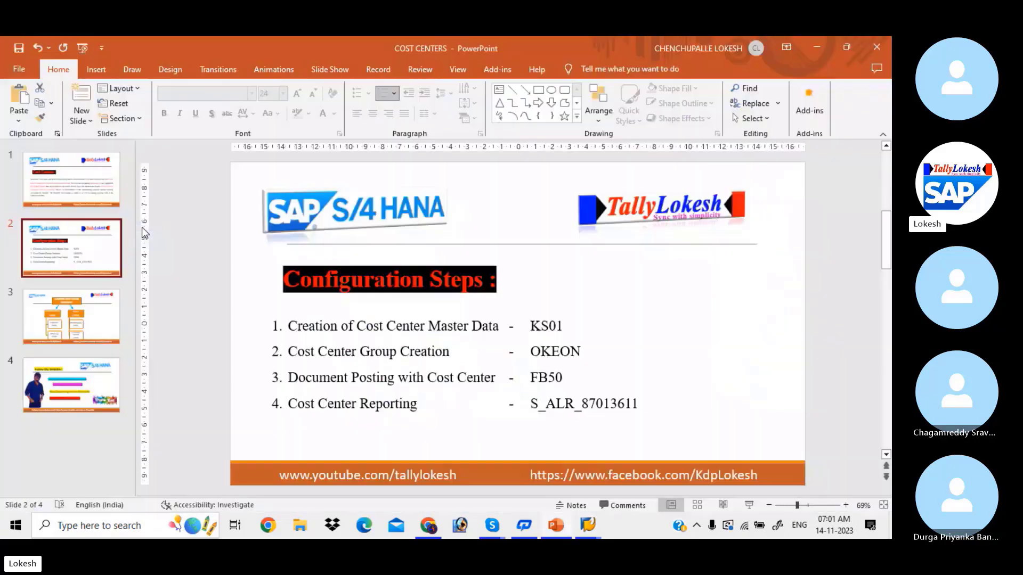
key("Down")
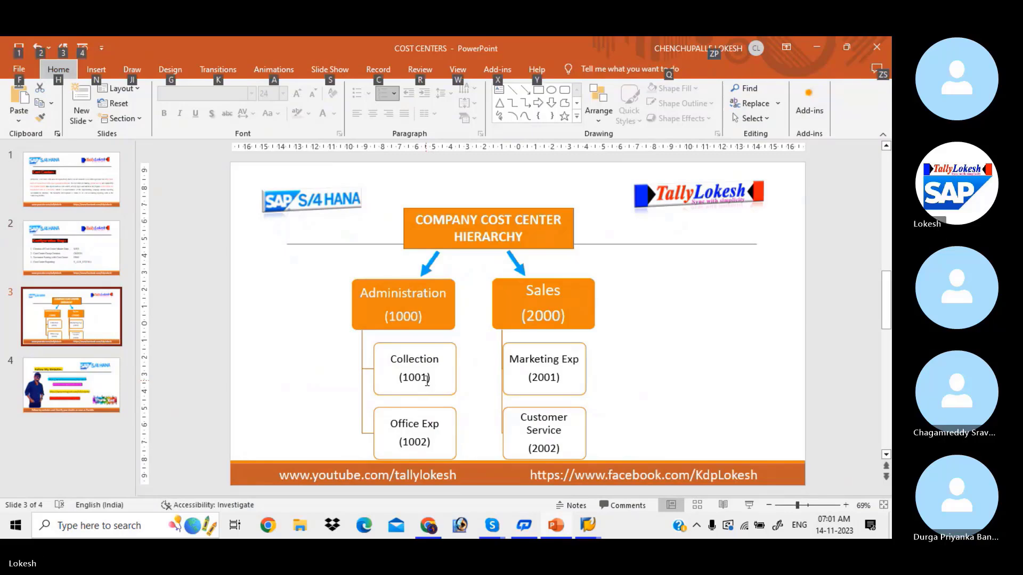
key("alt+Tab")
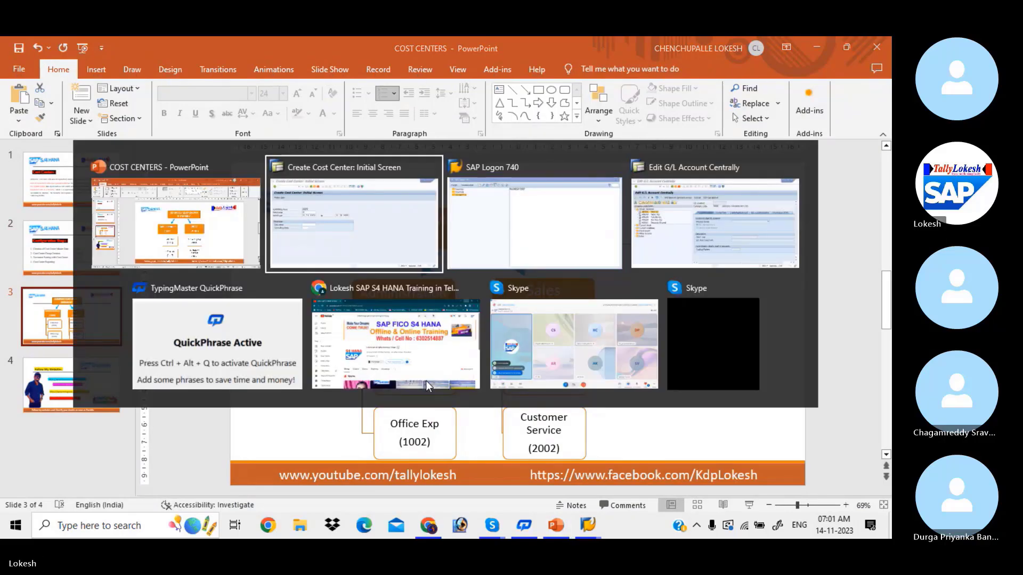
Enter cost center 1001, select its valid-from date, and proceed to the cost center's master data.
type("1001")
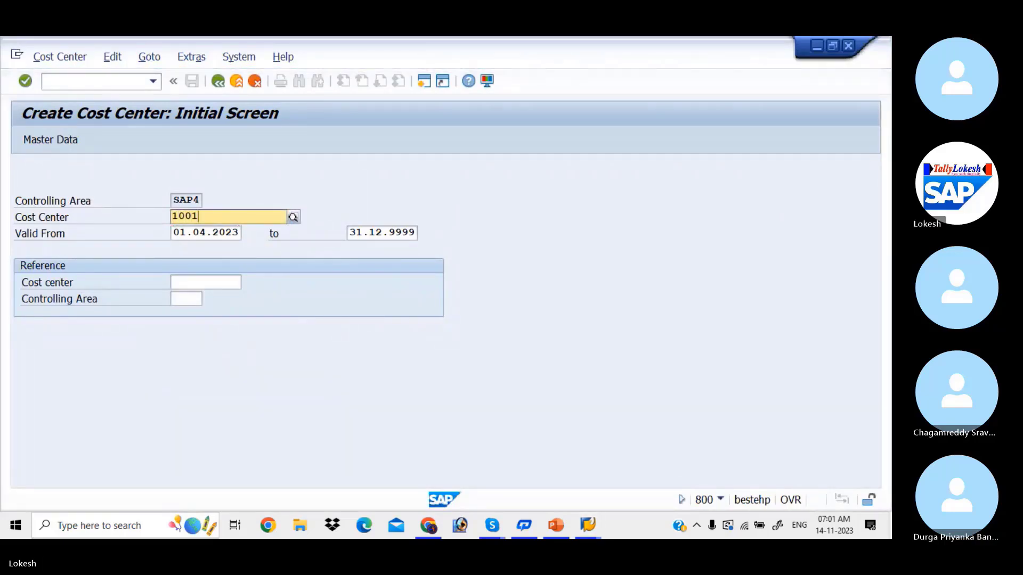
key("Tab")
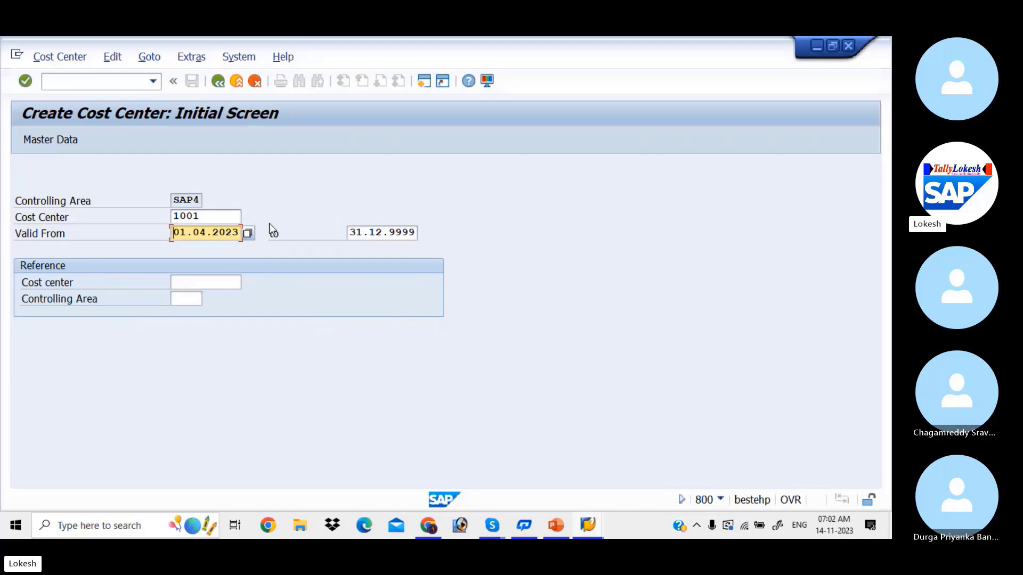
left_click_drag(243, 232, 133, 232)
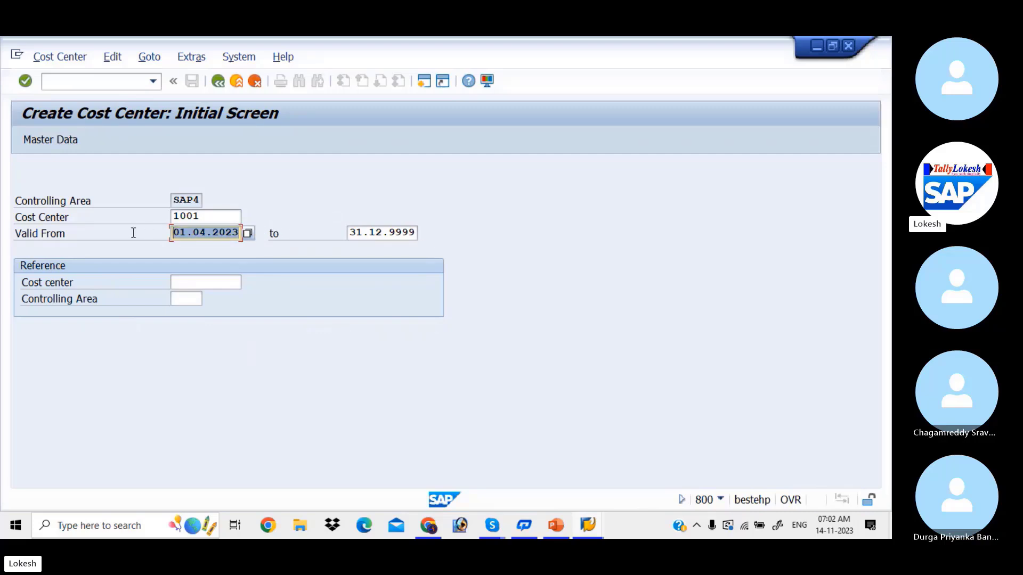
left_click(63, 145)
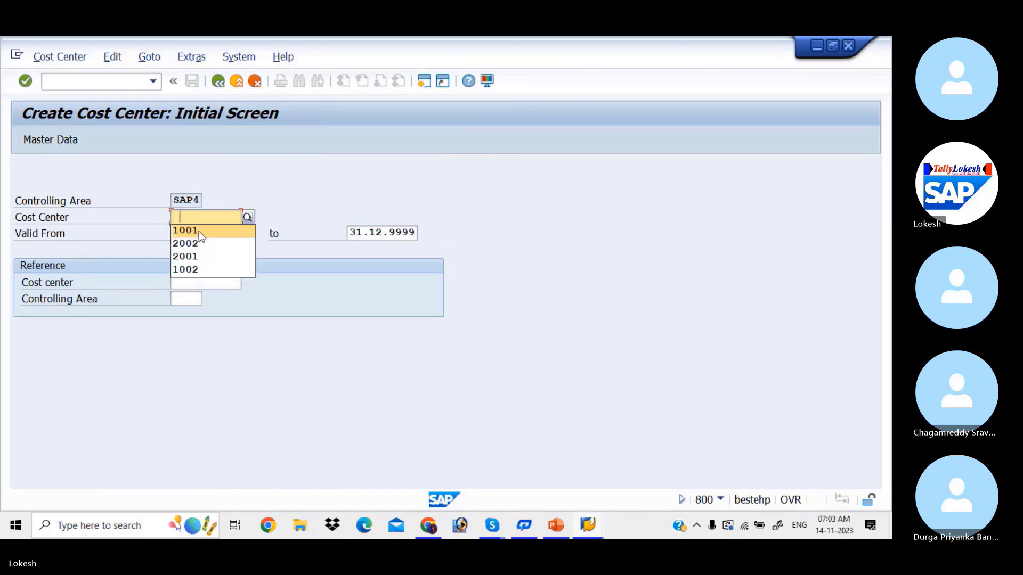
Open the master data for new cost center 1001, valid from 01.04.2023, with a switch toward the cost center hierarchy presentation and back.
left_click(200, 232)
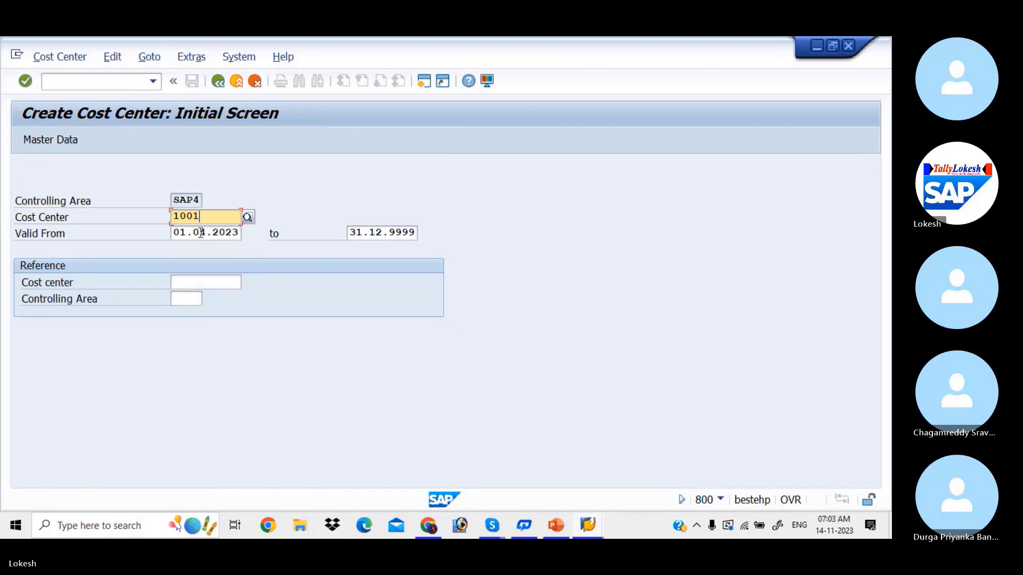
left_click(62, 140)
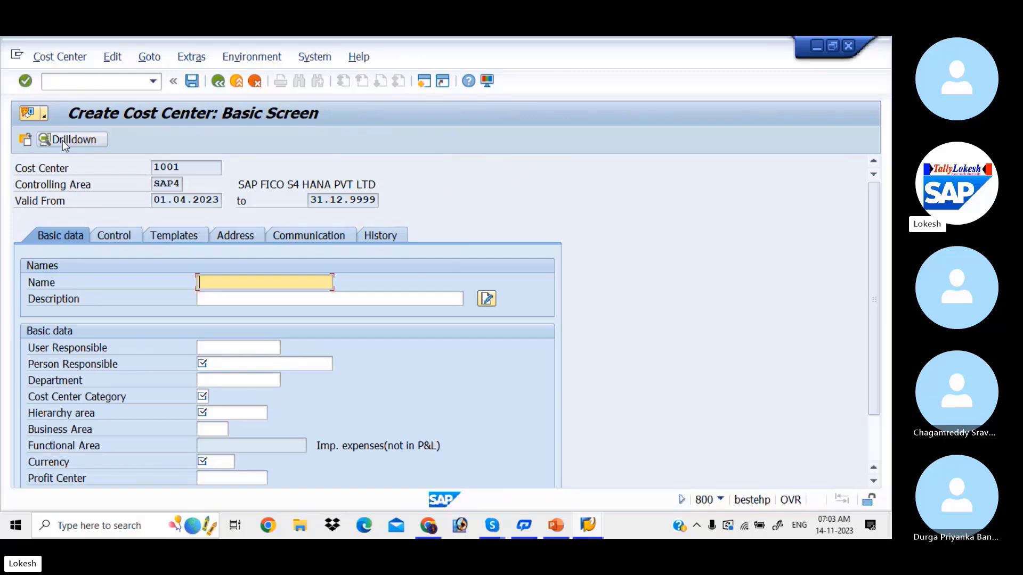
key("alt+Tab")
key("alt+Tab")
key("alt+Tab")
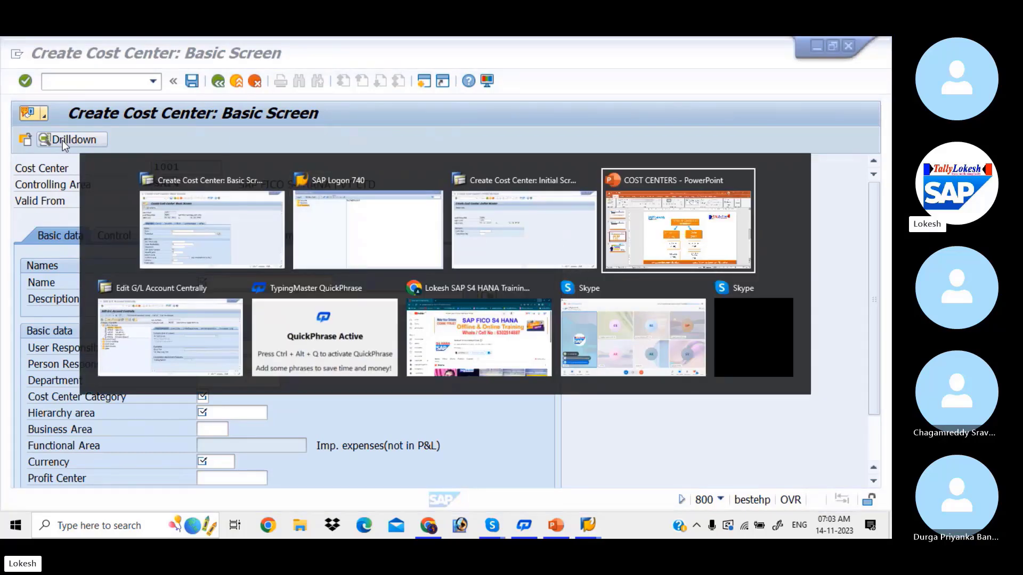
key("alt+Tab")
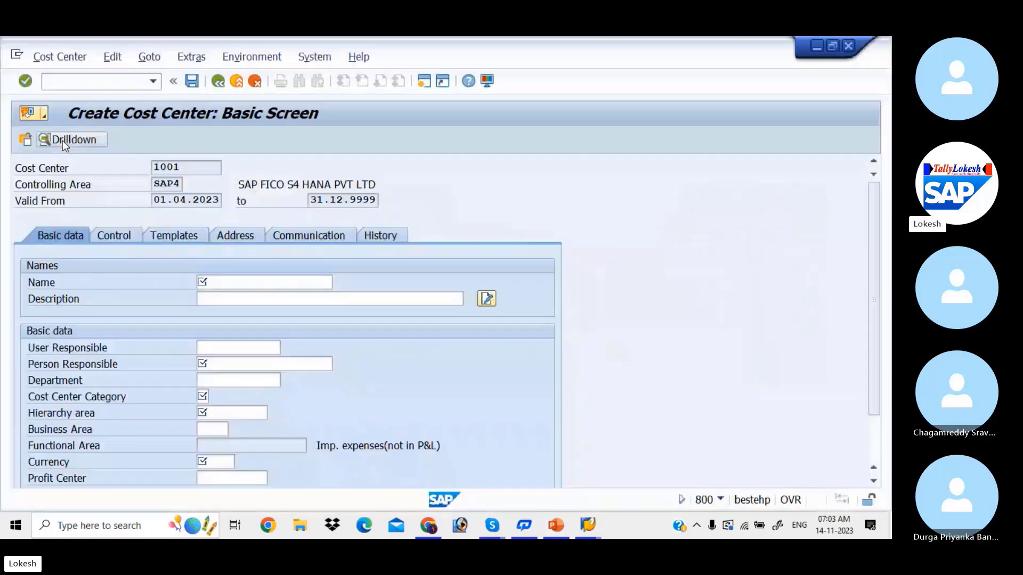
Enter Collection Exp as both the name and the description of cost center 1001.
type("C")
key("Down")
key("Down")
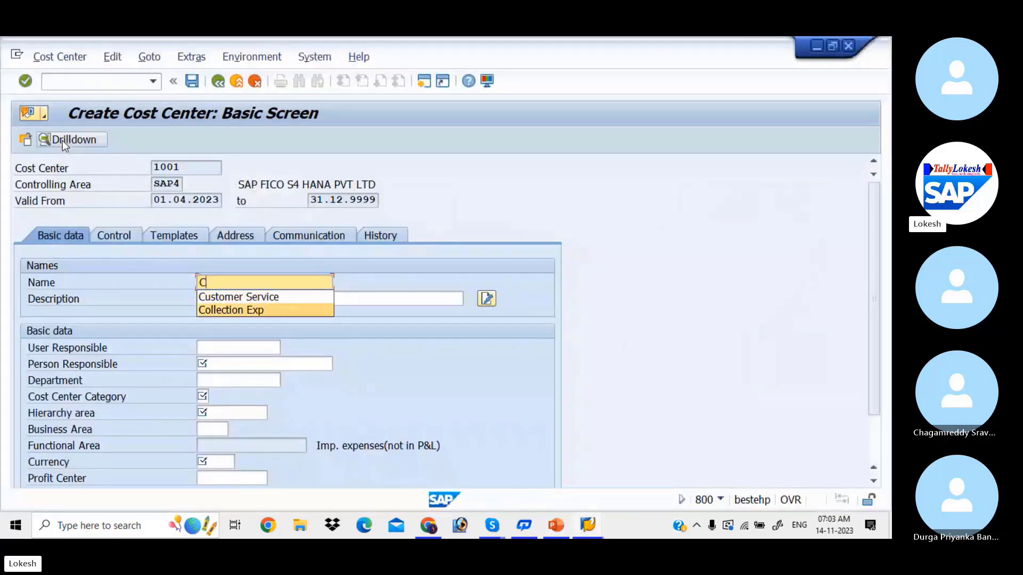
key("Return")
key("Tab")
key("Down")
key("Down")
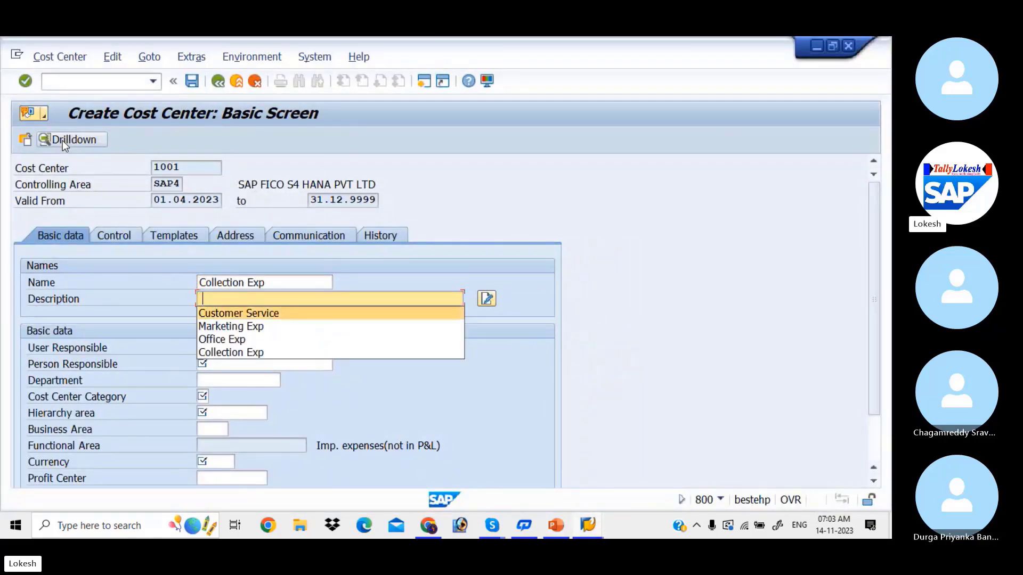
key("Down")
key("Down")
key("Down")
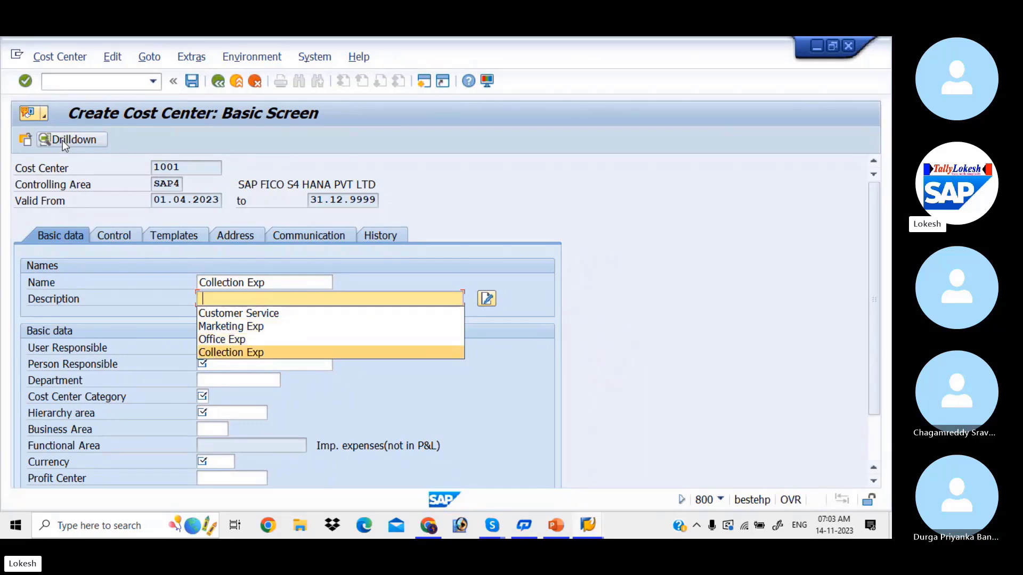
key("Return")
Fill in the person responsible from the previously used entries and set the department to Admin.
key("Tab")
key("Tab")
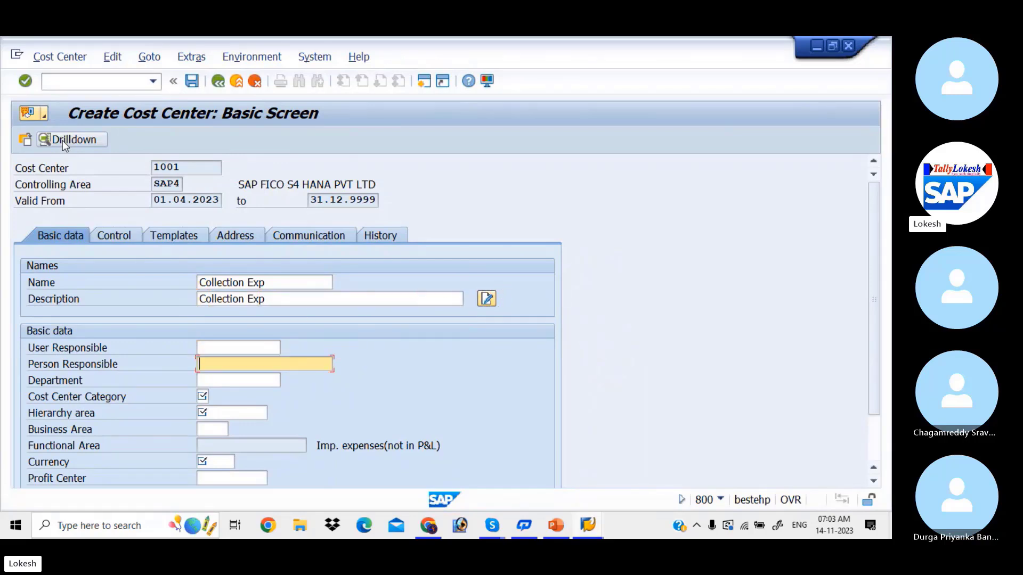
key("BackSpace")
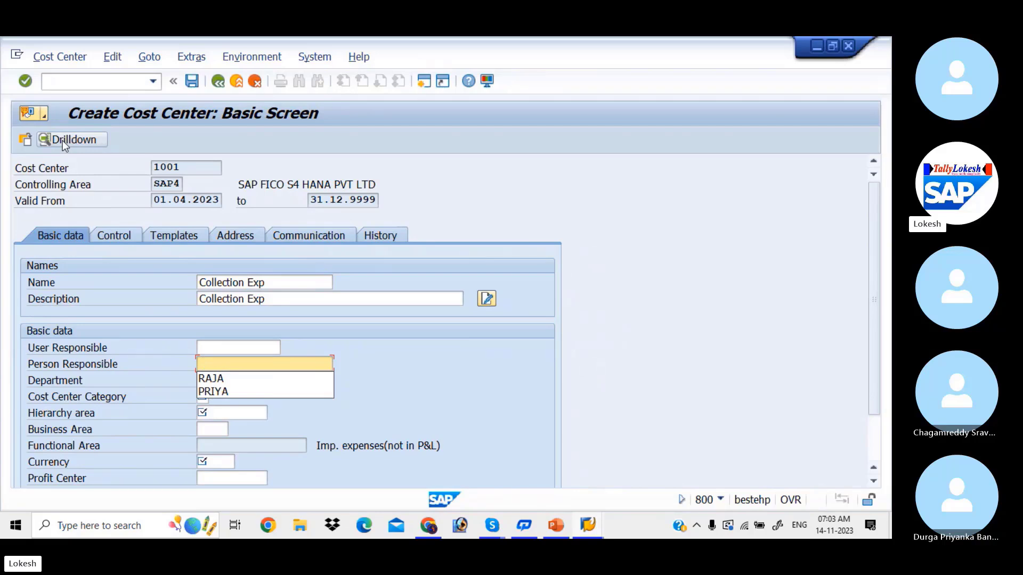
key("Down")
key("Down")
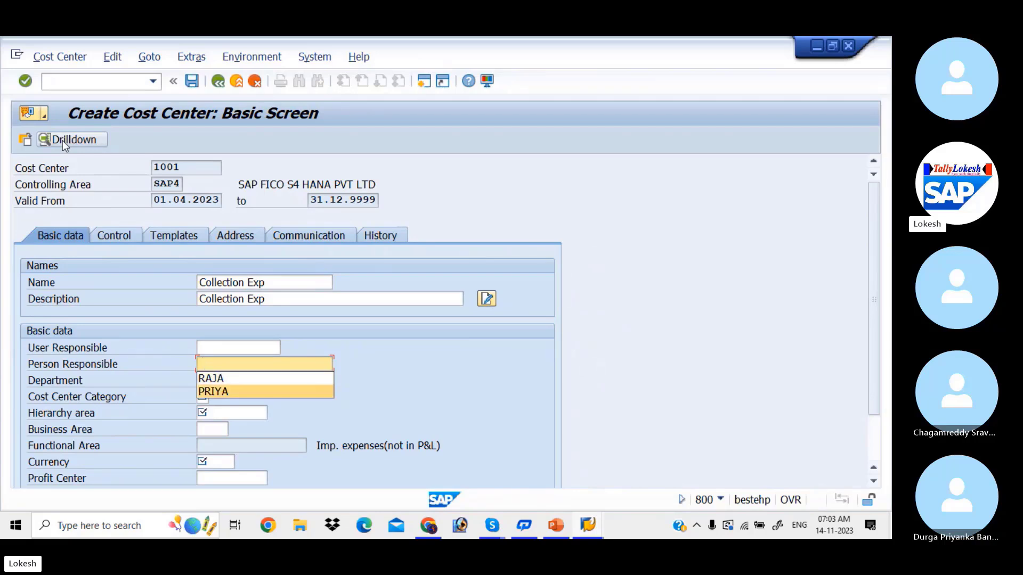
key("Tab")
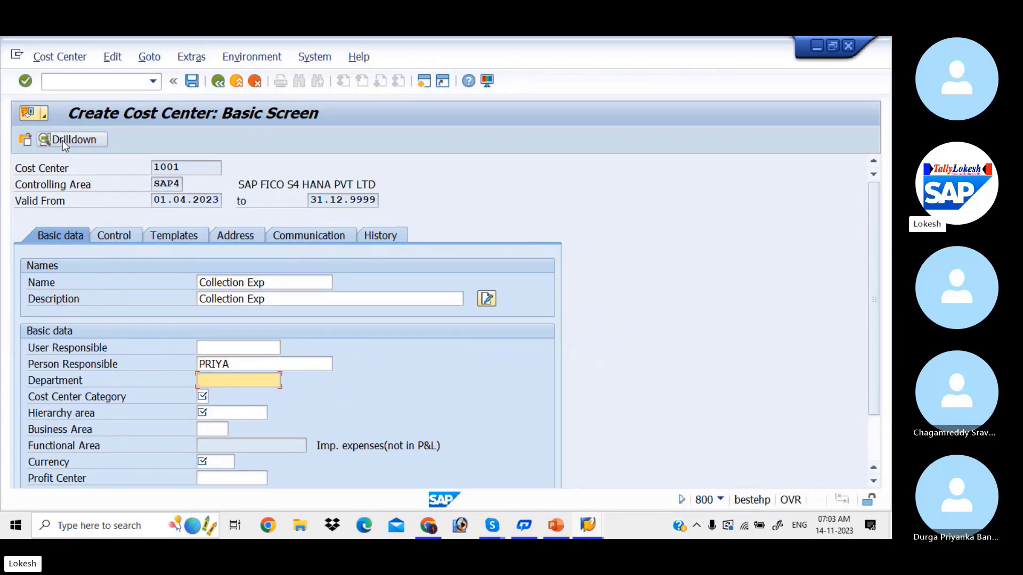
key("BackSpace")
key("Down")
key("Down")
key("Tab")
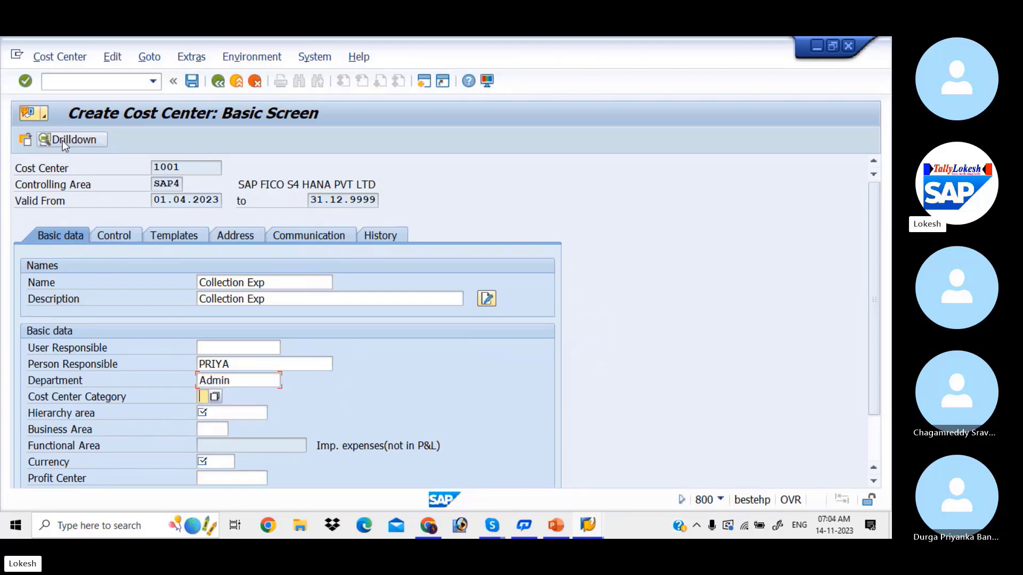
Check the Administration group on the PowerPoint hierarchy slide and set the cost center category to 4 (Administration) in SAP.
key("alt+Tab")
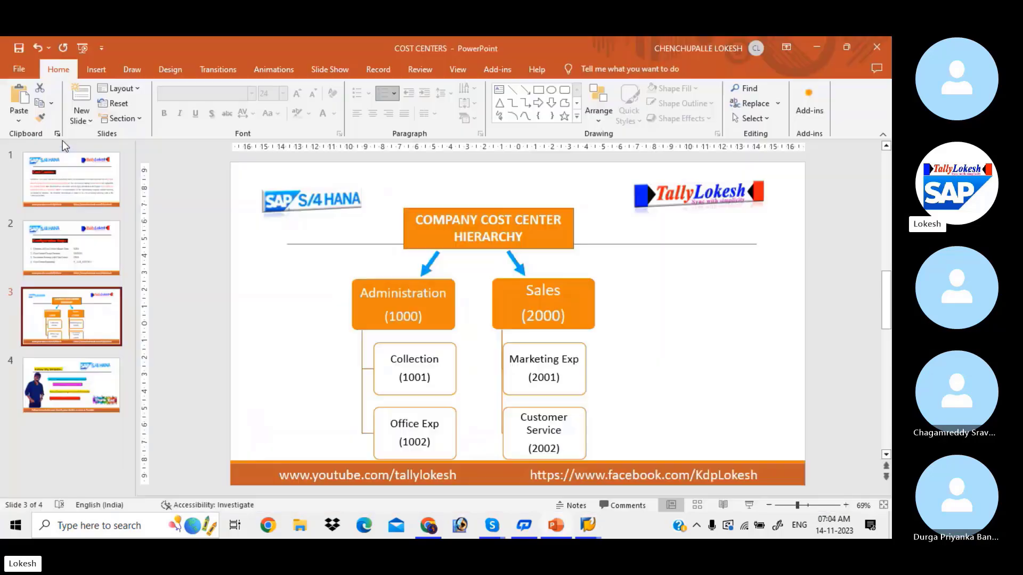
left_click(398, 290)
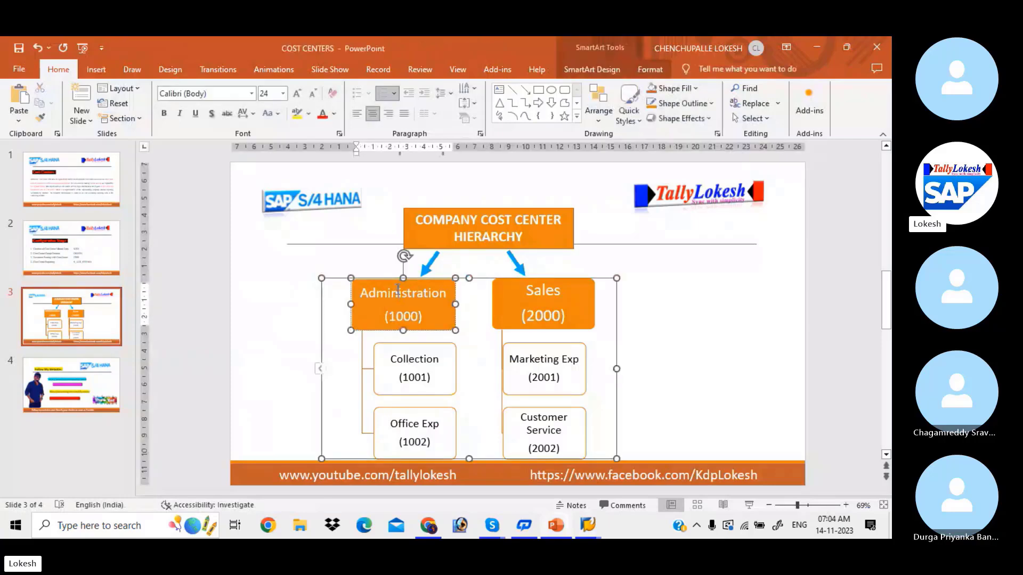
key("alt+Tab")
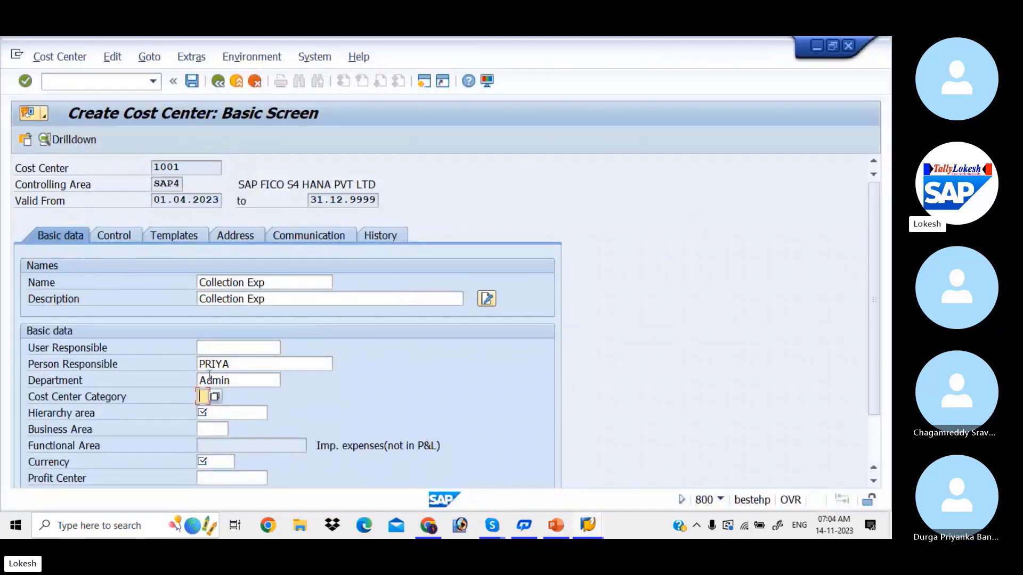
left_click(216, 397)
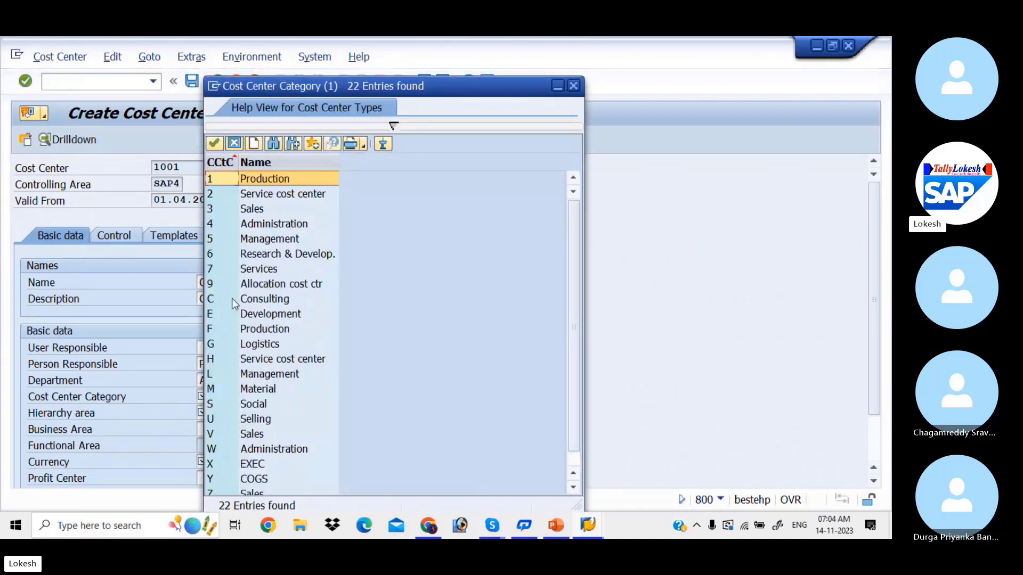
left_click(259, 228)
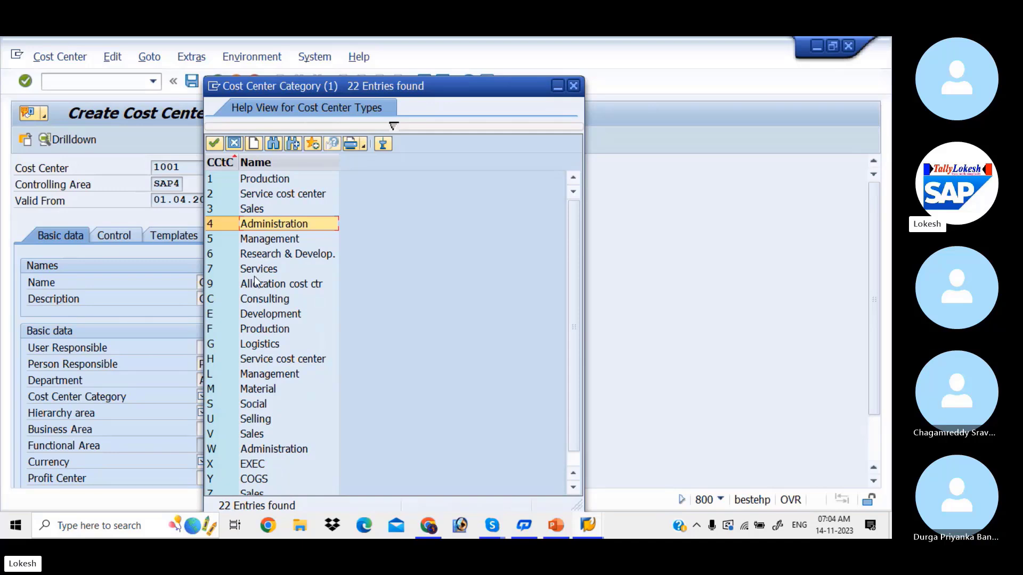
double_click(305, 220)
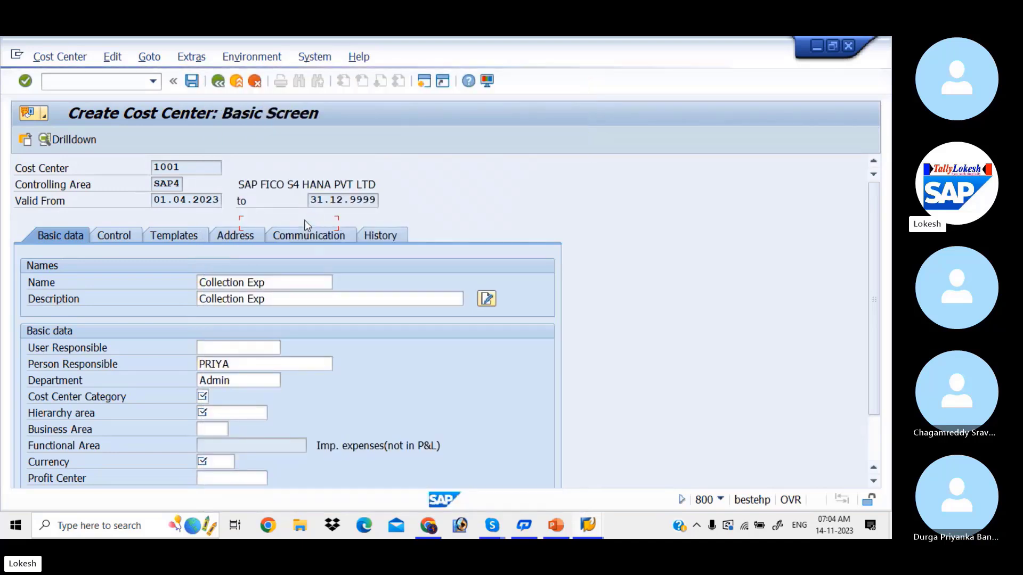
Set the hierarchy area to SAP4_CCSH and the currency to INR, leaving the business area empty.
left_click(224, 411)
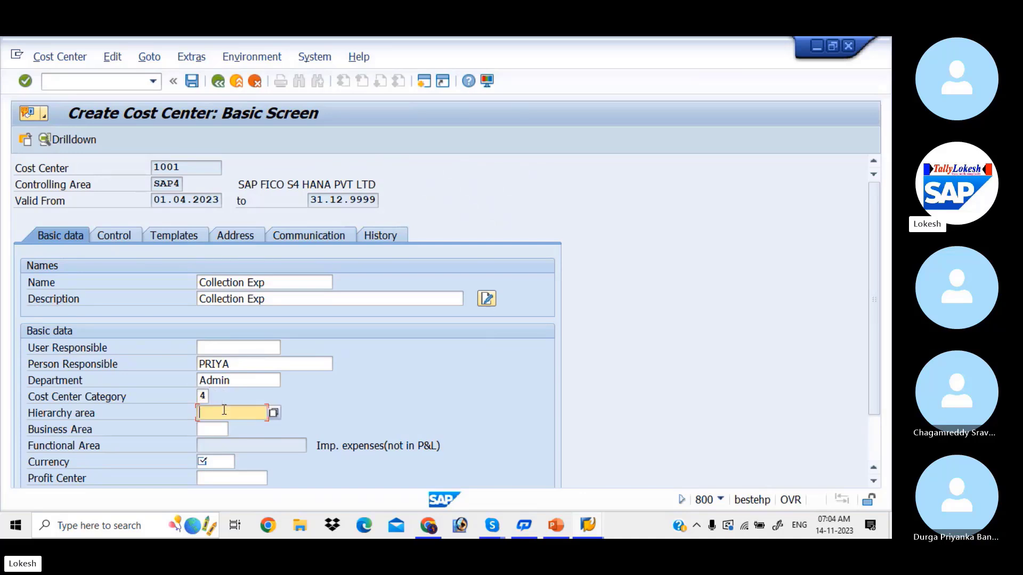
left_click(272, 414)
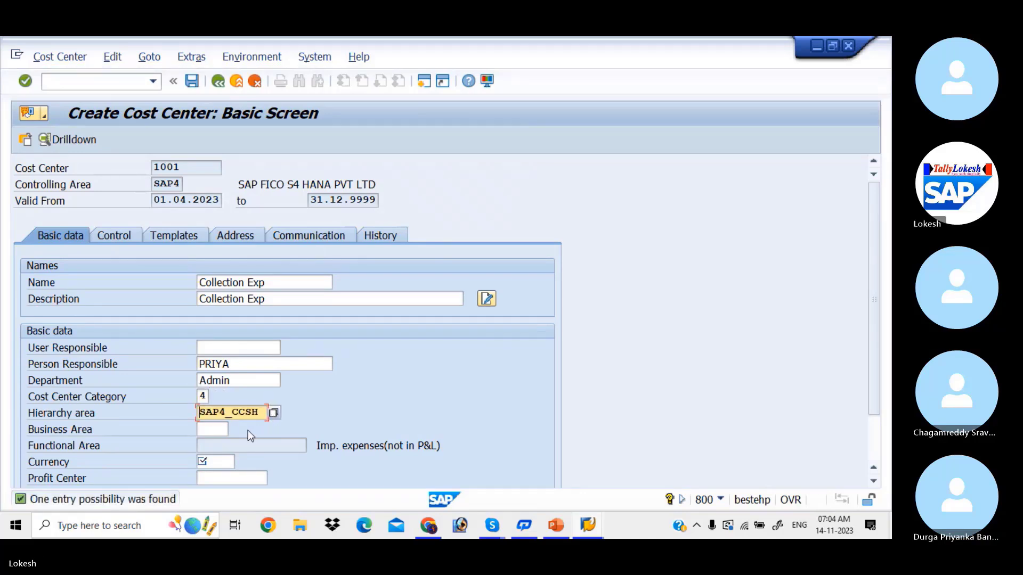
left_click(217, 431)
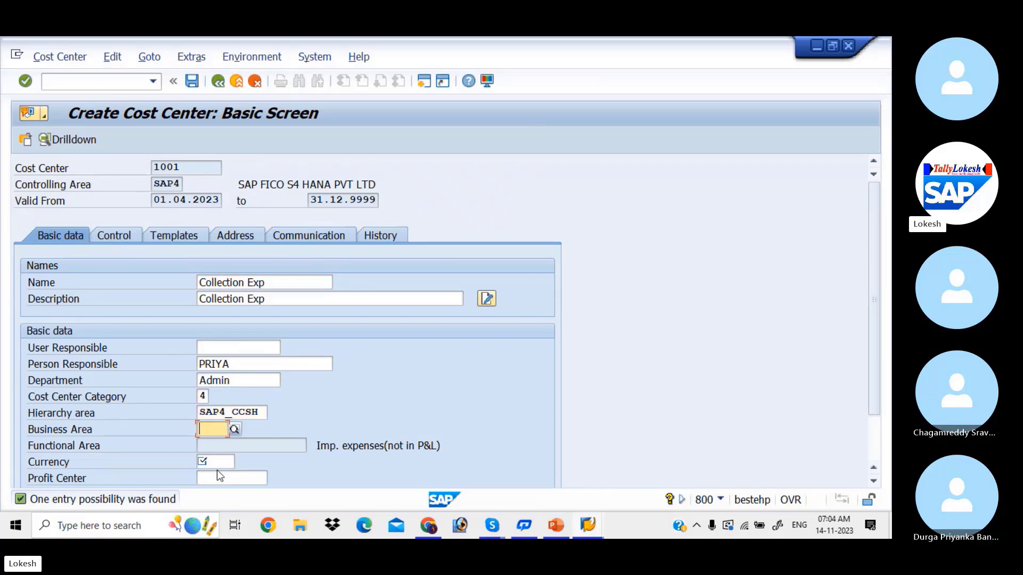
left_click(217, 460)
type("INR")
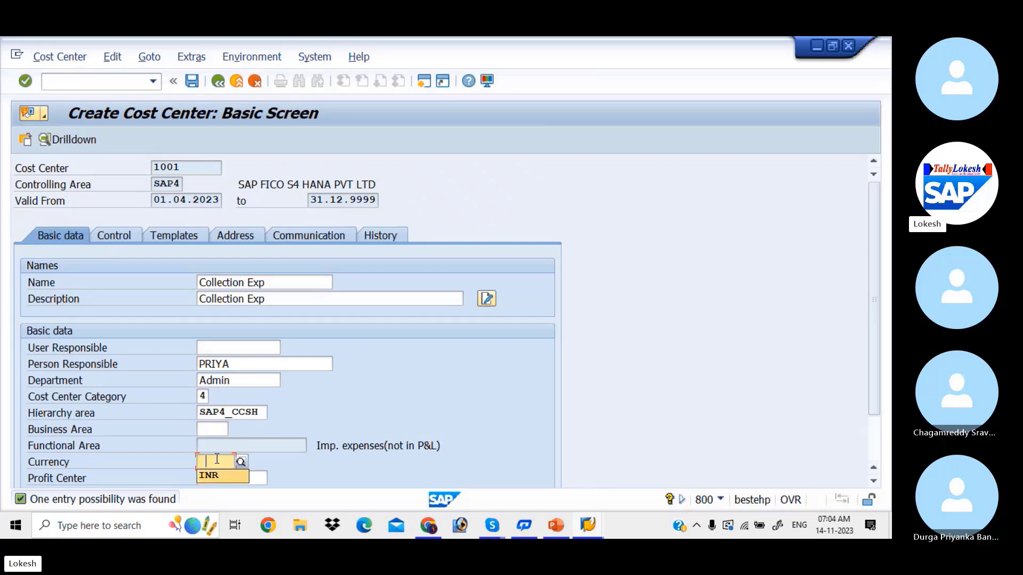
key("Return")
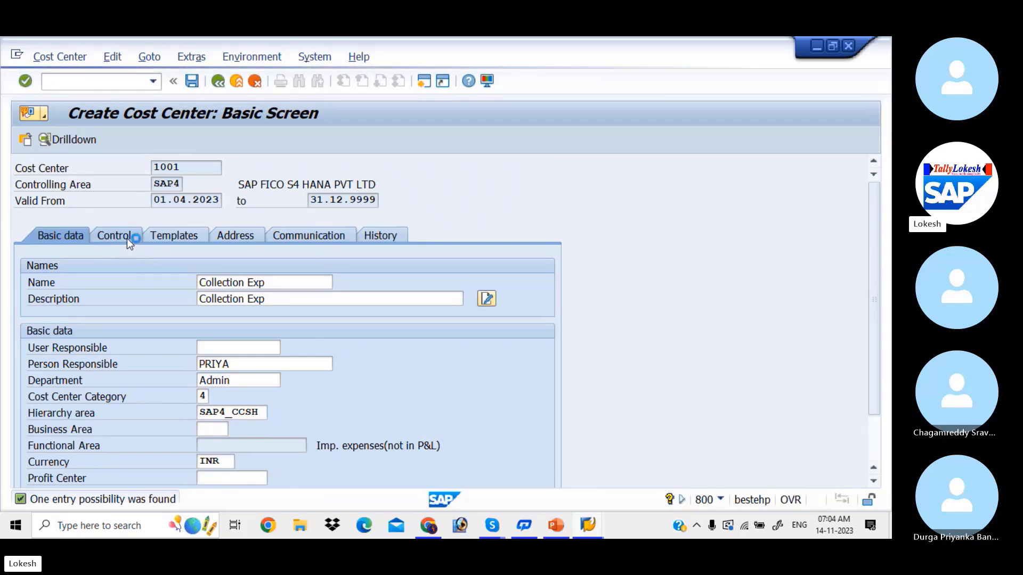
Review the template, address and communication data without a profit center, and save cost center 1001.
left_click(173, 241)
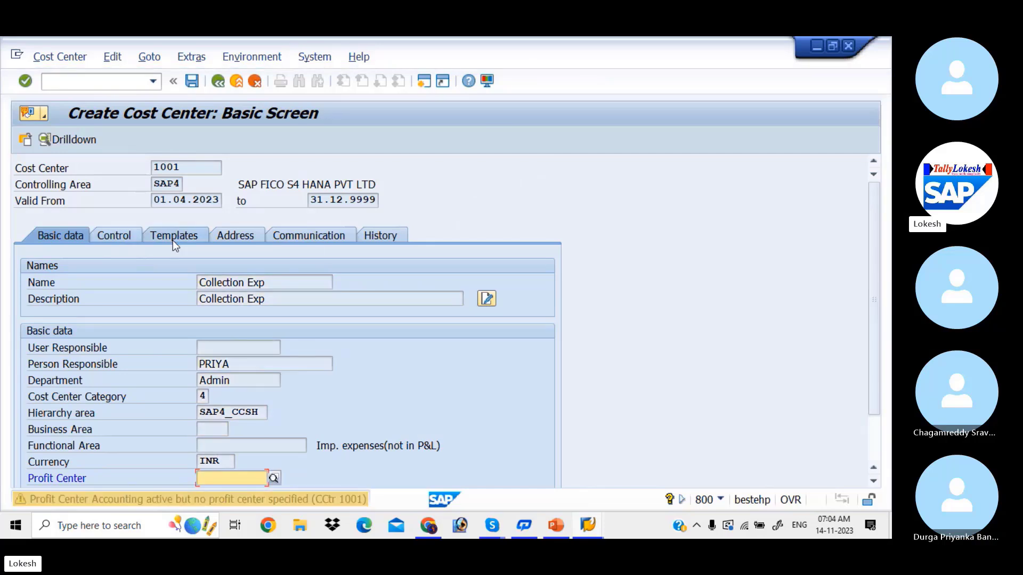
left_click(173, 241)
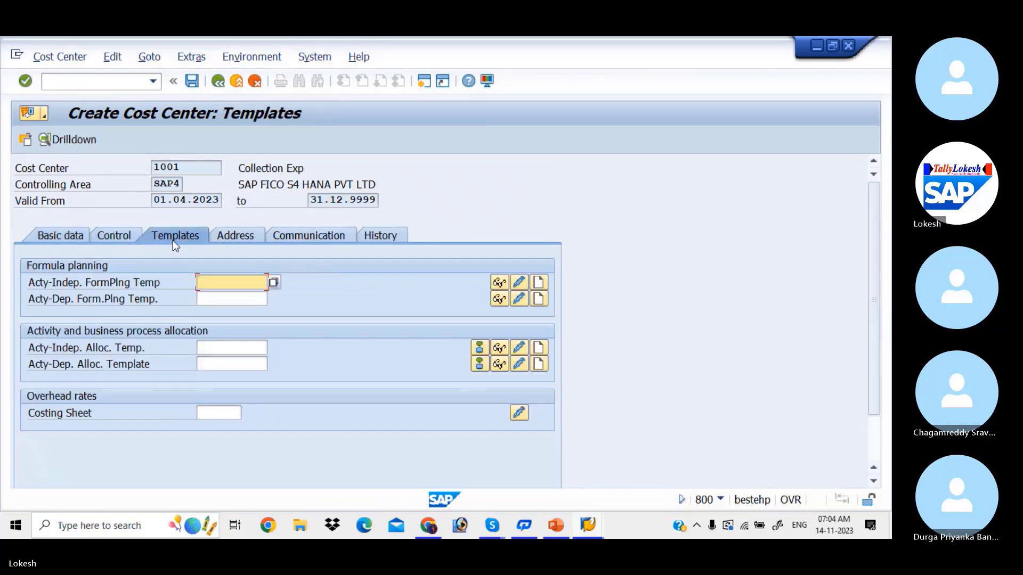
left_click(242, 233)
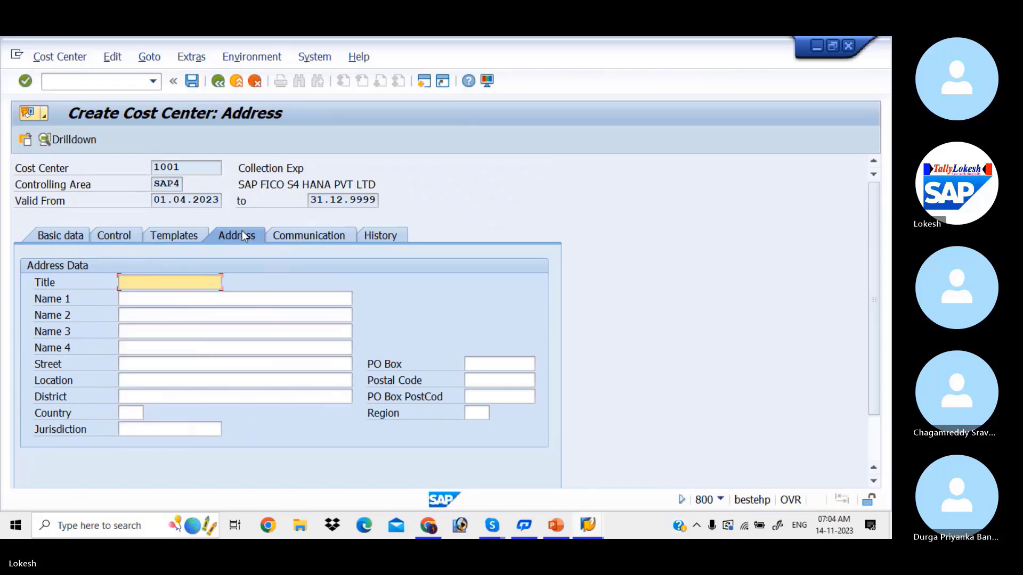
left_click(296, 238)
left_click(62, 237)
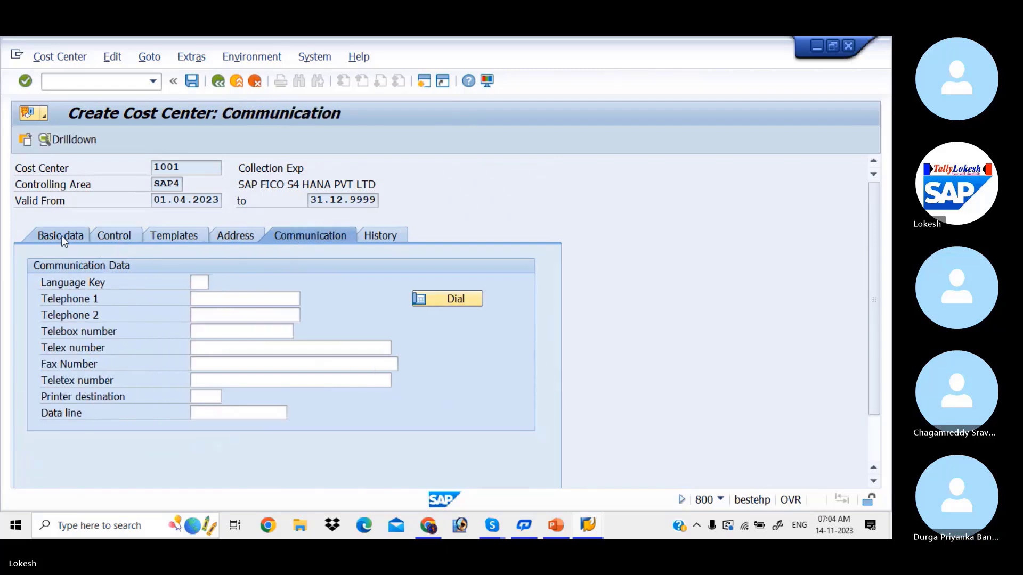
left_click(193, 82)
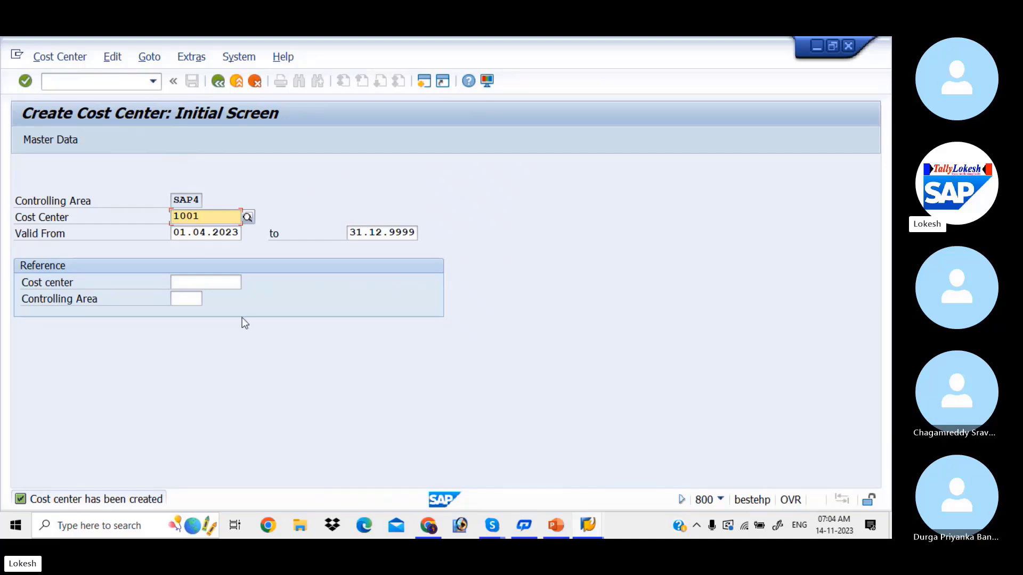
Check the hierarchy slide in PowerPoint for the next cost center, and open the master data for new cost center 1002 in SAP.
key("alt+Tab")
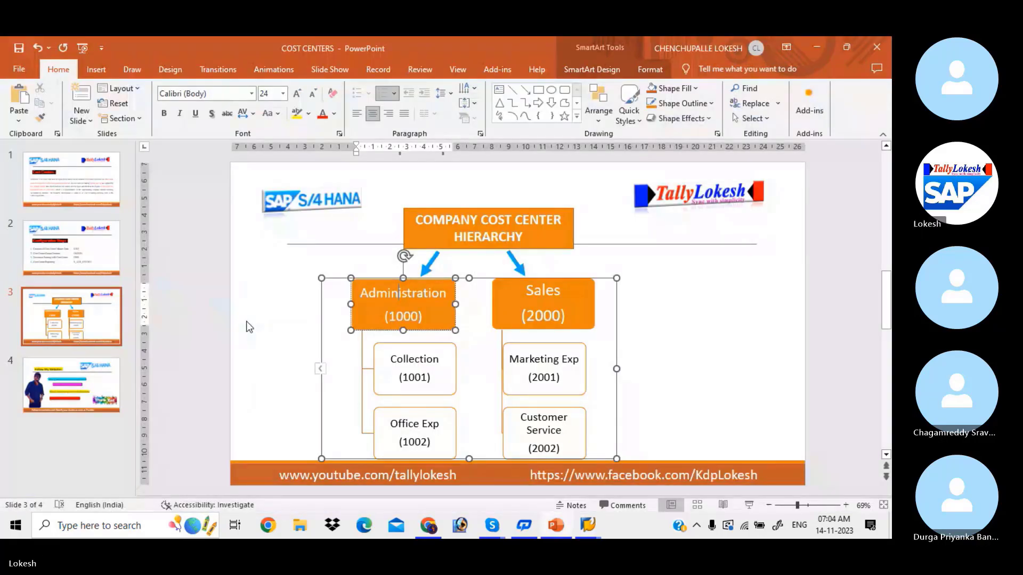
key("alt+Tab")
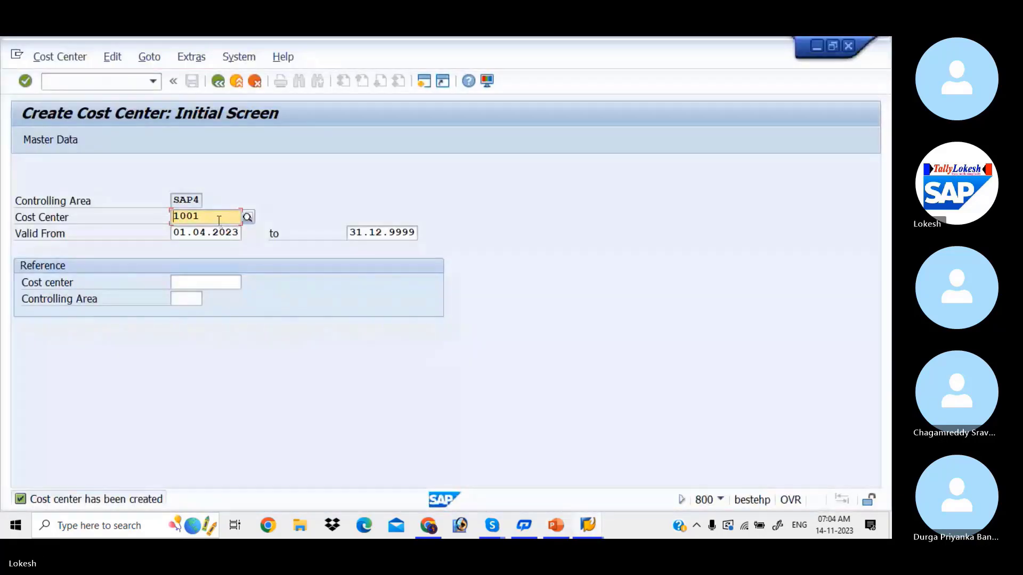
key("BackSpace")
type("2")
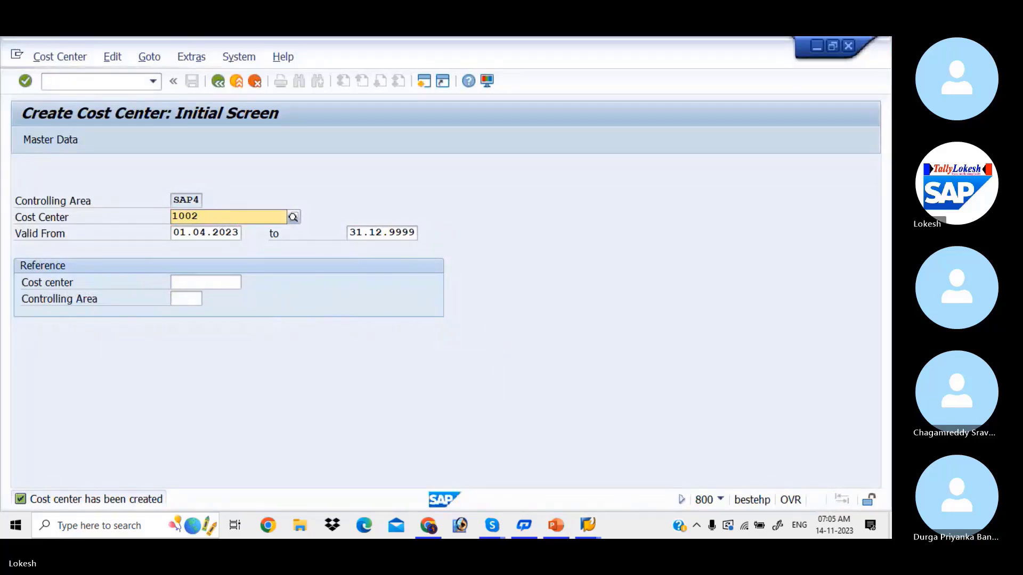
left_click(64, 139)
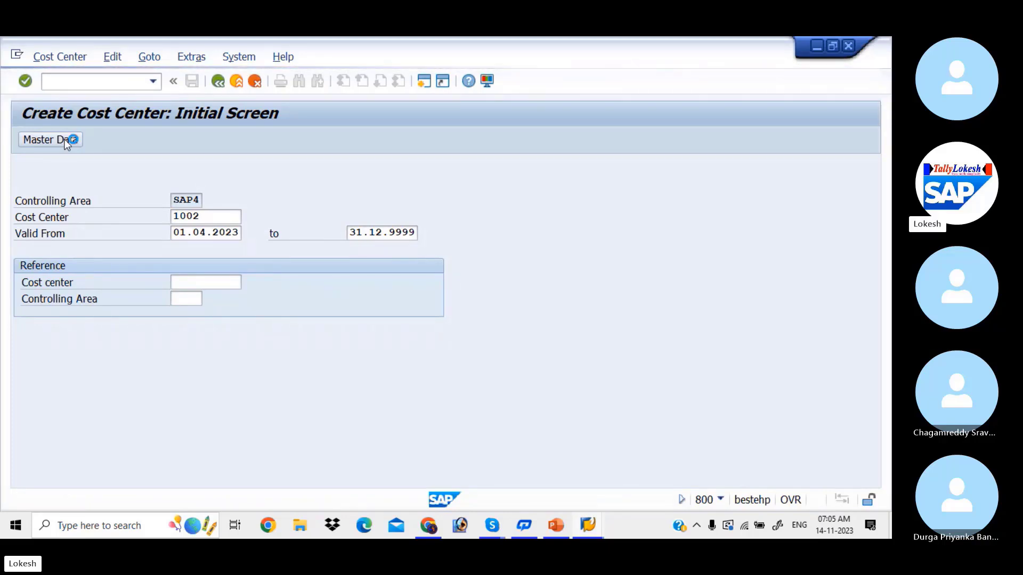
Consult the Office Exp entry on the PowerPoint hierarchy slide and return to the SAP cost center creation screen.
key("alt+Tab")
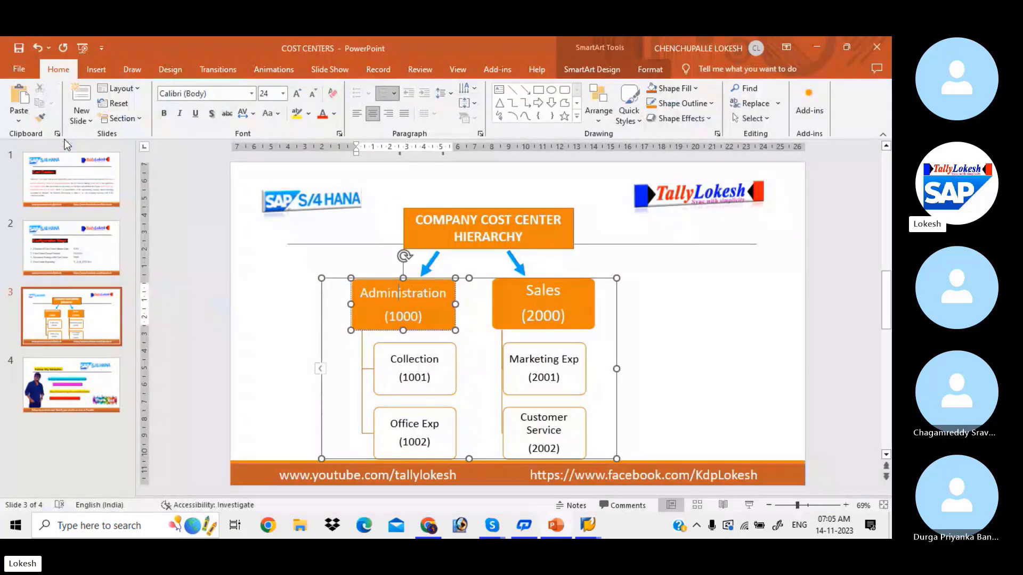
key("alt+Tab")
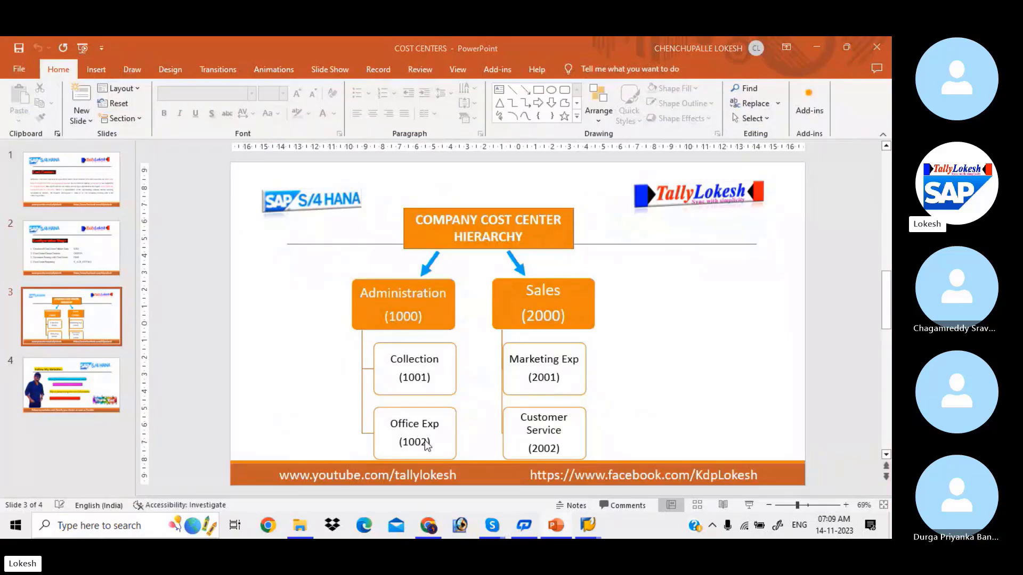
key("alt+Tab")
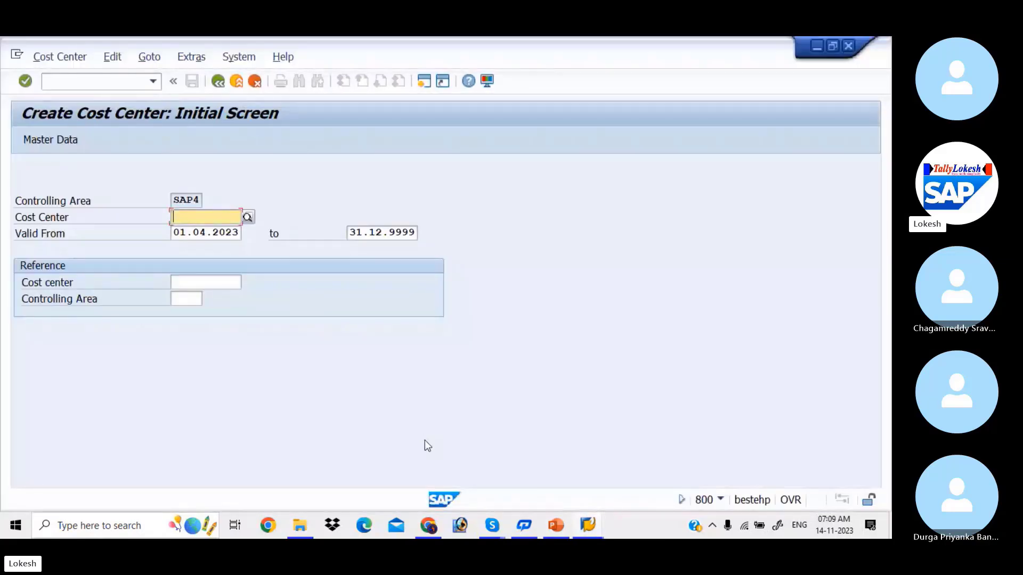
Enter 1002 as the new cost center, valid from 01.04.2023, and open its master data.
key("BackSpace")
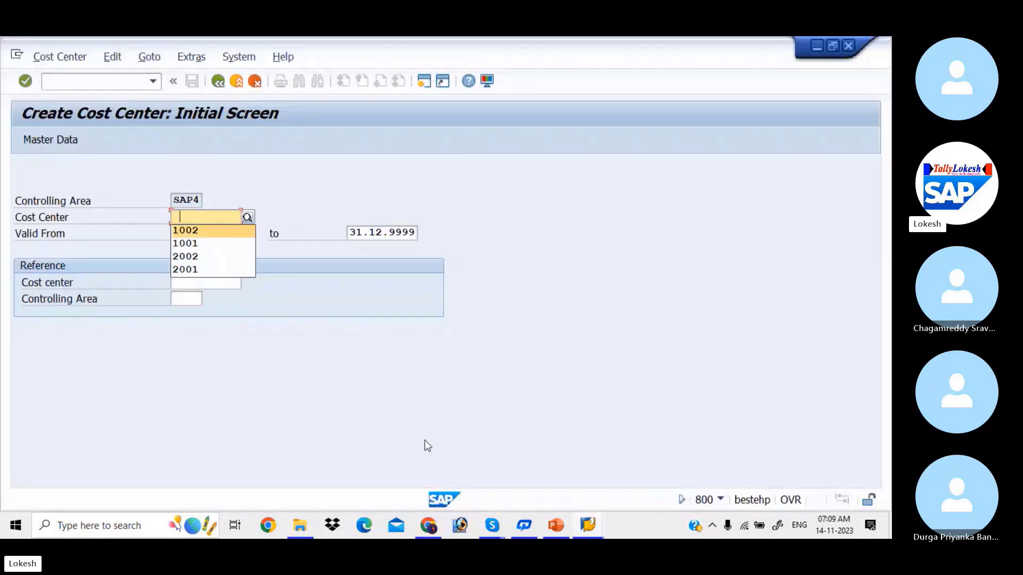
key("Down")
key("Up")
key("Tab")
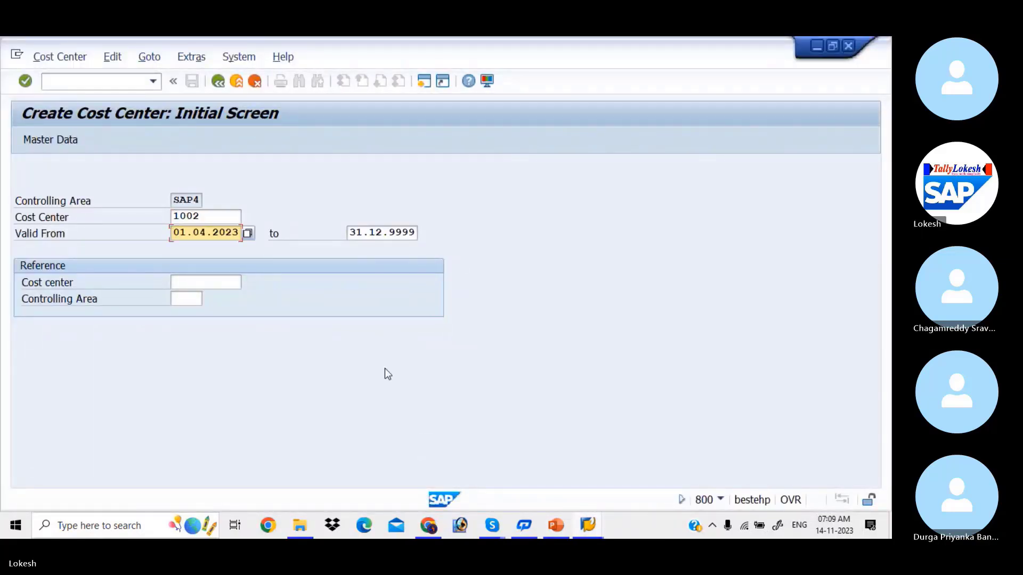
left_click(49, 137)
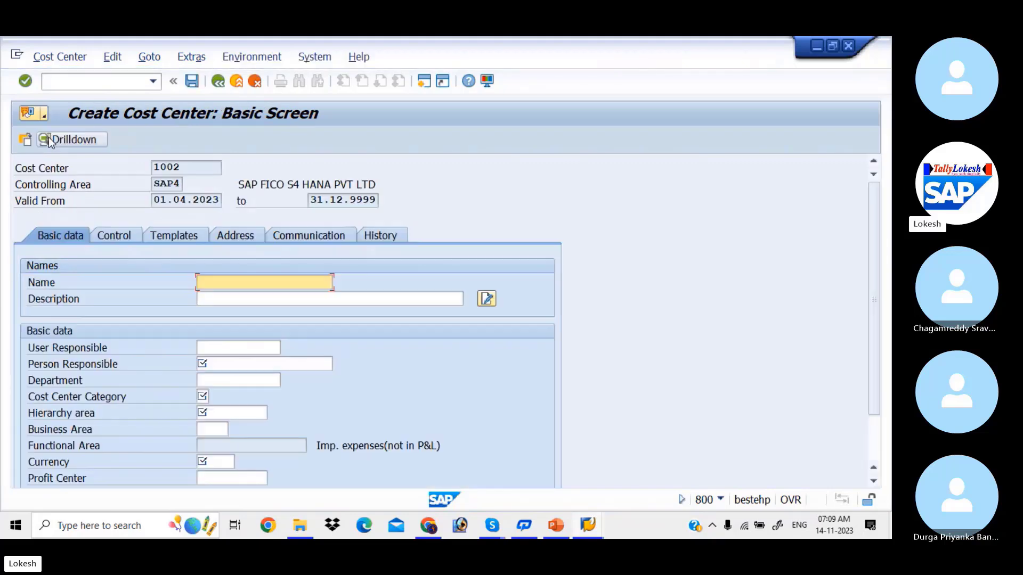
Set both the name and the description of cost center 1002 to Office Exp.
type("O")
left_click(316, 302)
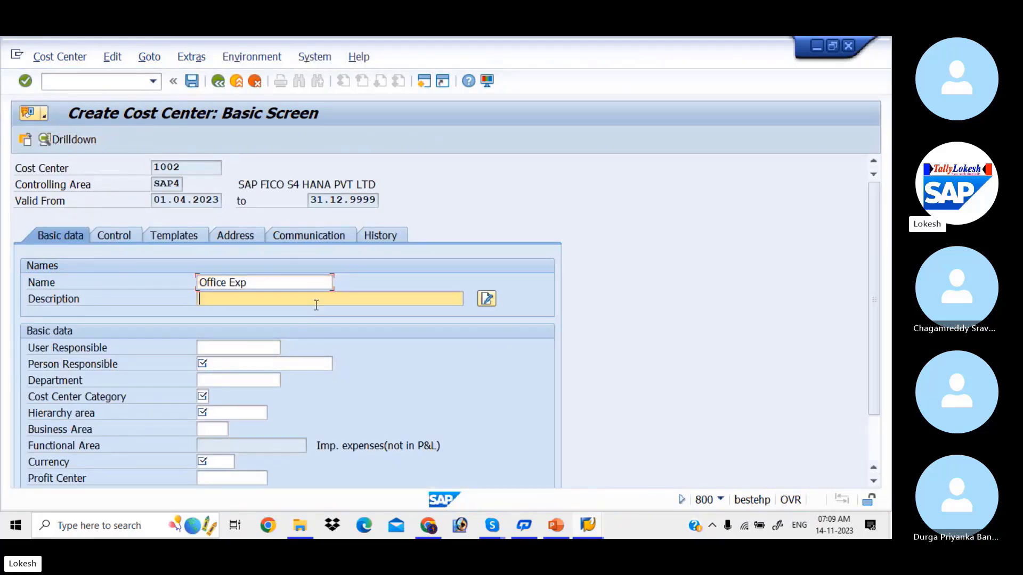
key("Down")
key("Down")
key("Down")
key("Down")
key("Return")
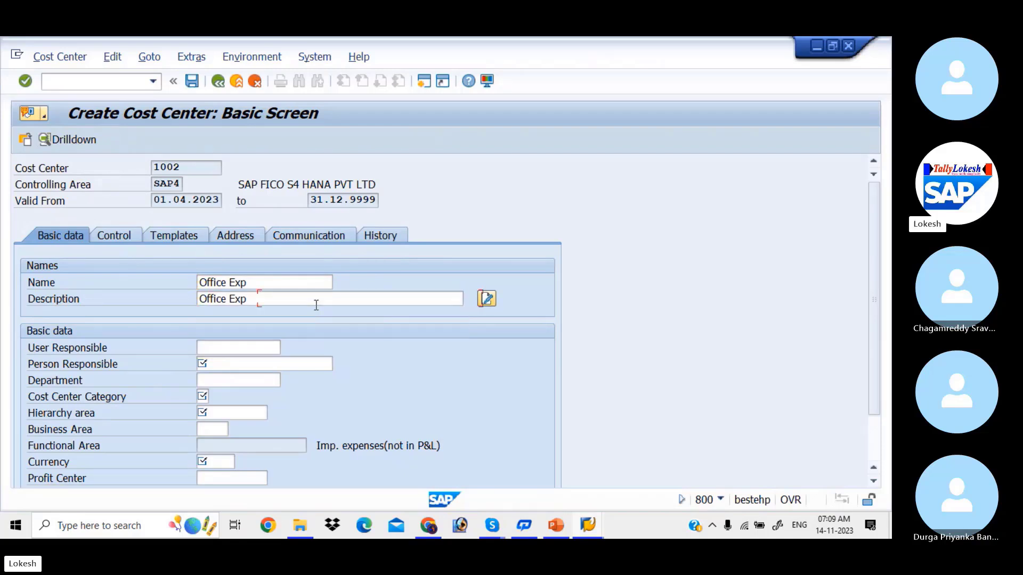
Fill in the person responsible for cost center 1002 and set the department to Admin.
key("Tab")
key("Tab")
key("Down")
key("Down")
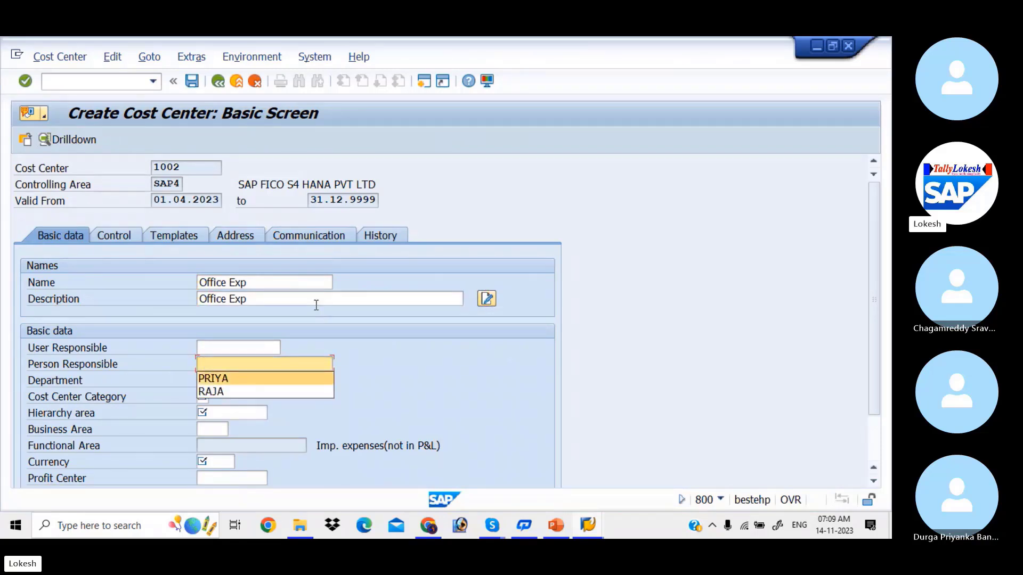
key("Return")
key("Tab")
key("Down")
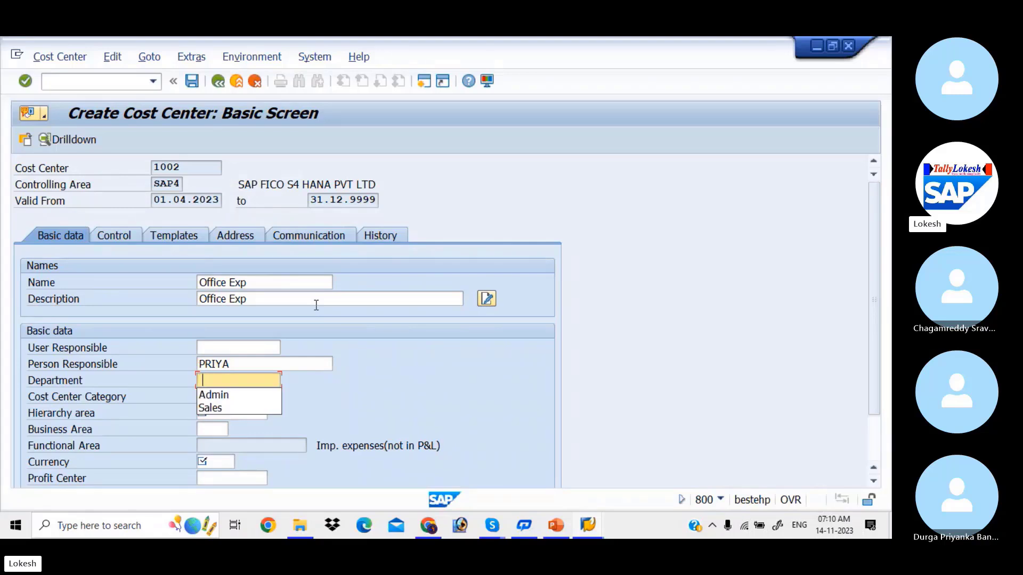
key("Down")
key("Return")
key("Tab")
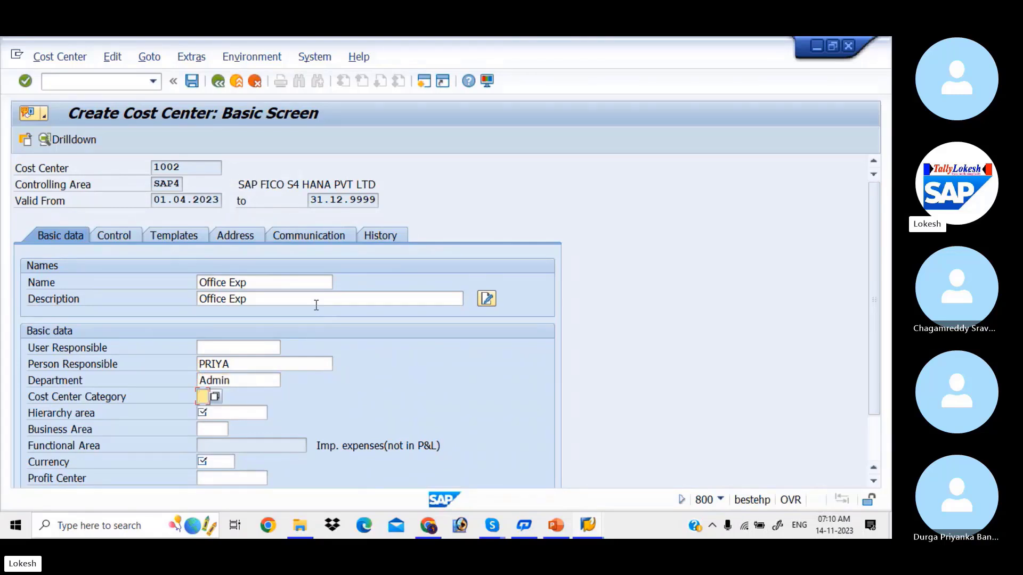
Set the category of cost center 1002 to 4 (Administration) from the list of cost center types.
key("Down")
key("Down")
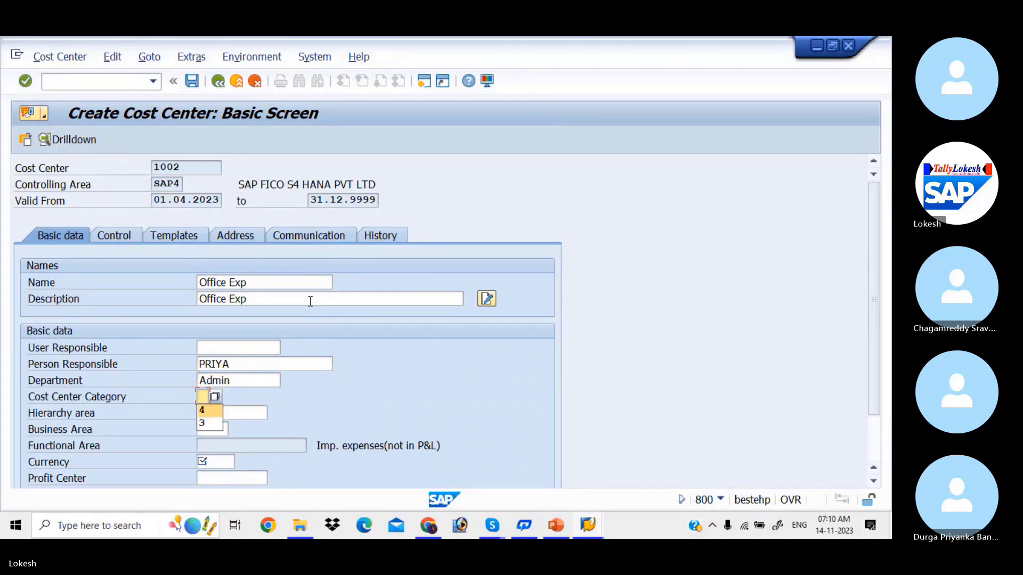
key("Return")
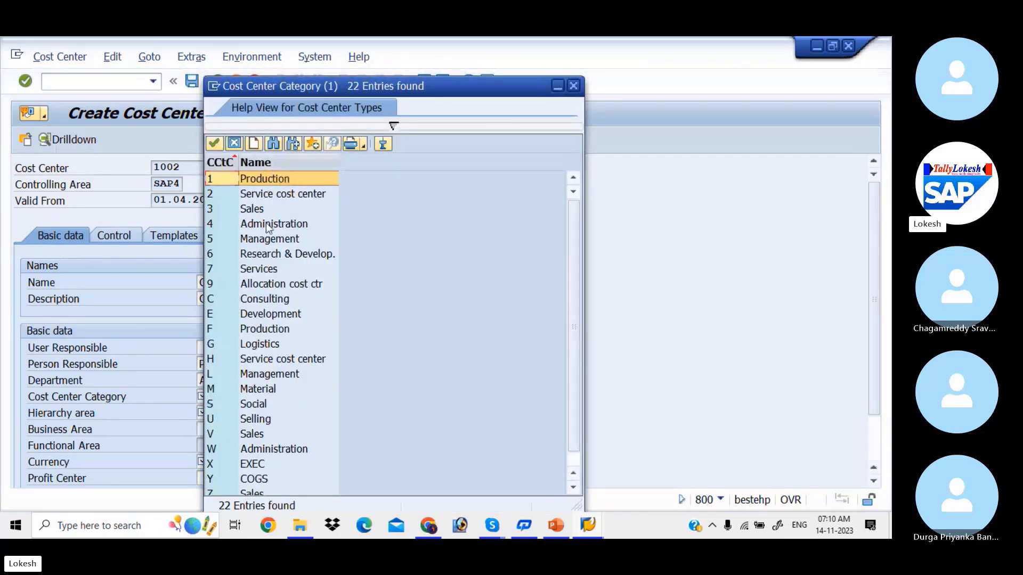
double_click(266, 224)
key("Tab")
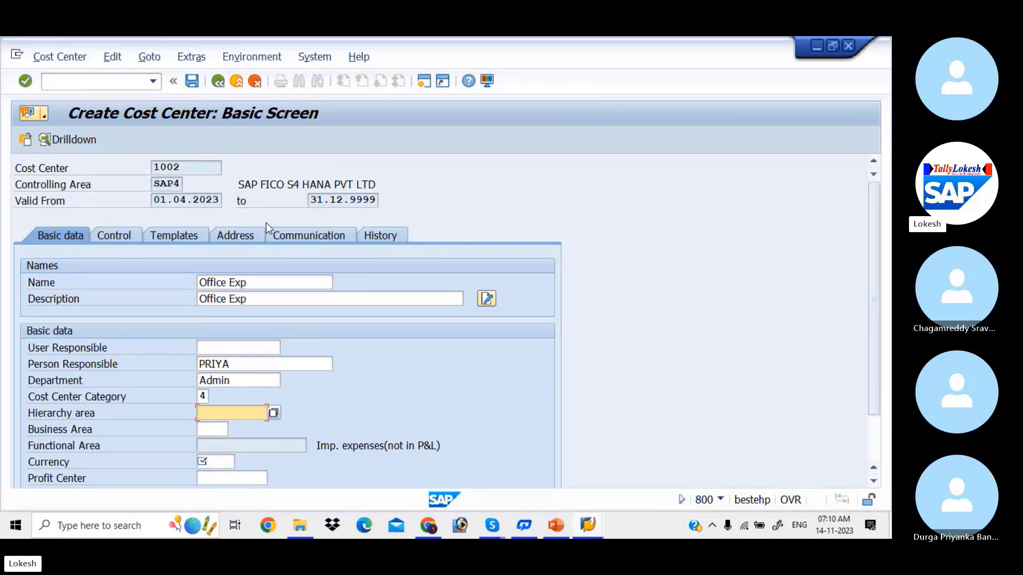
Set the hierarchy area of cost center 1002 to SAP4_CCSH and its currency to INR, leaving the business area empty.
key("BackSpace")
key("Down")
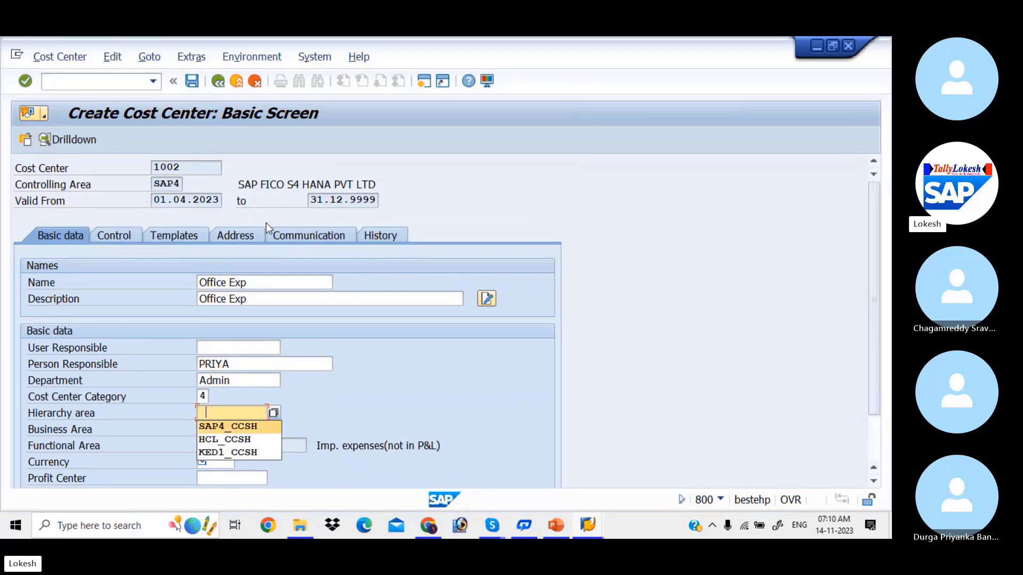
key("Tab")
key("Tab")
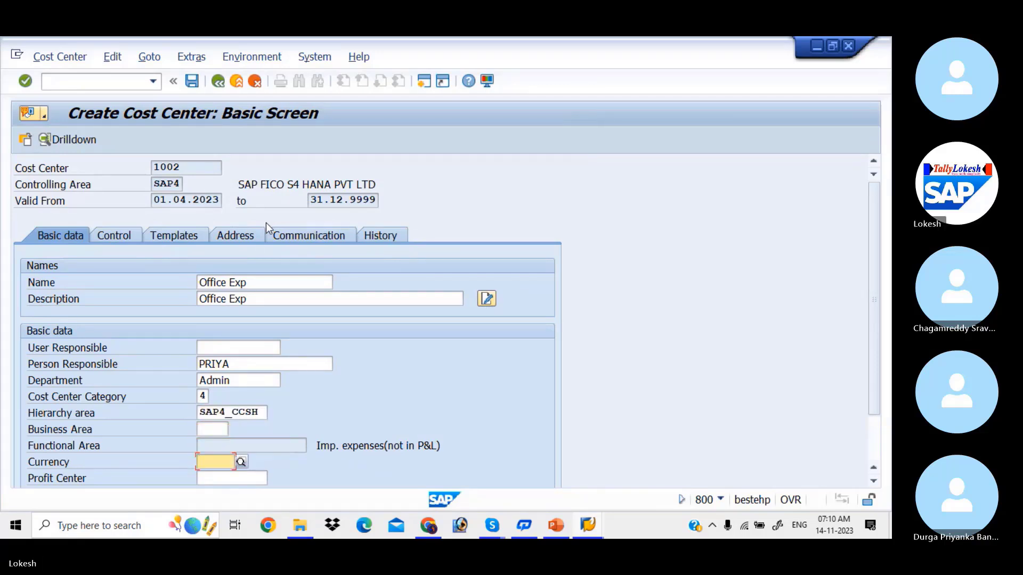
key("BackSpace")
key("Down")
key("Tab")
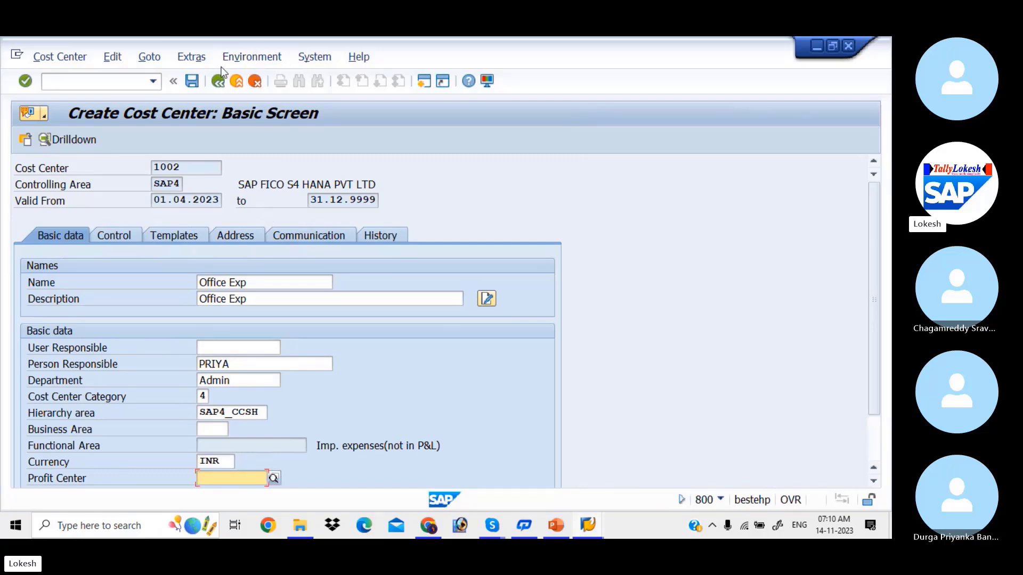
Save cost center 1002 without a profit center and answer the antivirus expiry notice with Renew.
left_click(194, 81)
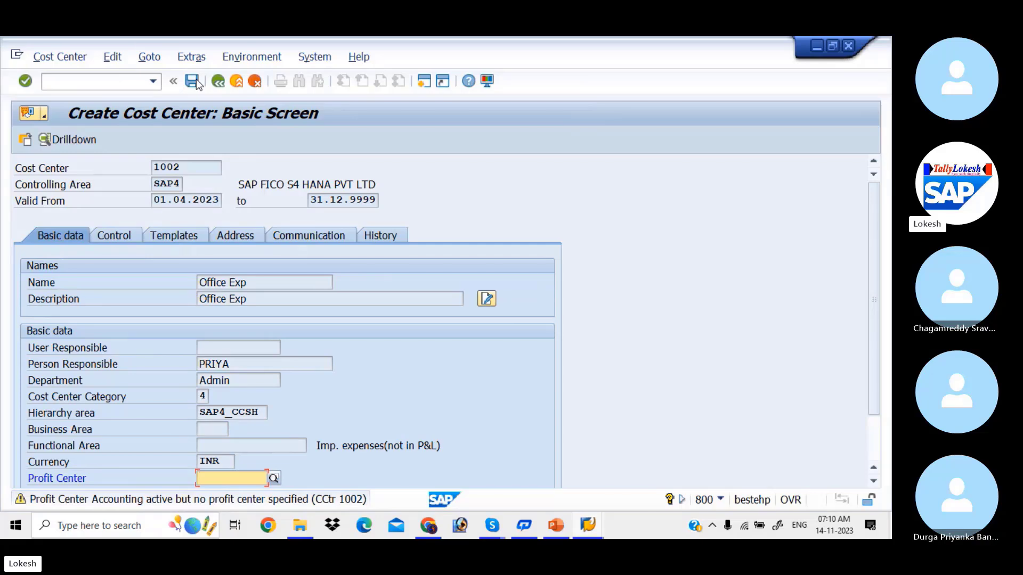
left_click(195, 81)
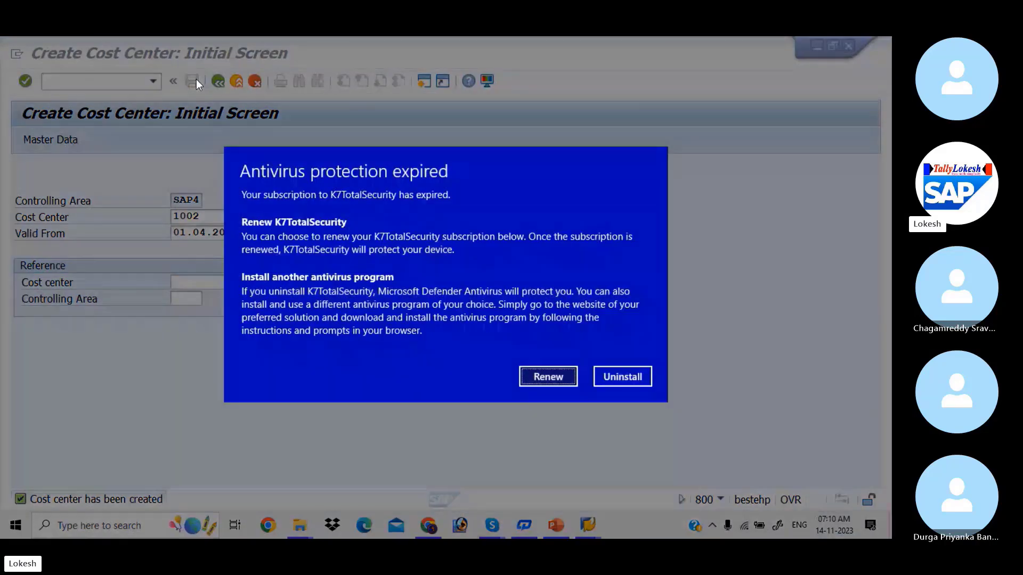
left_click(563, 381)
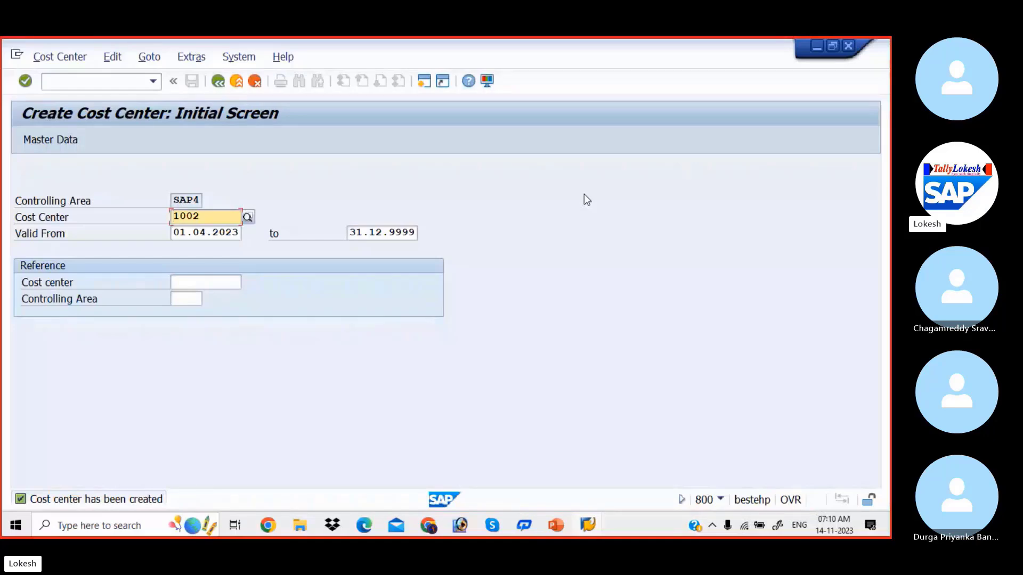
Consult the hierarchy slide in PowerPoint, return to SAP and open the master data for new cost center 2001.
key("alt+Tab")
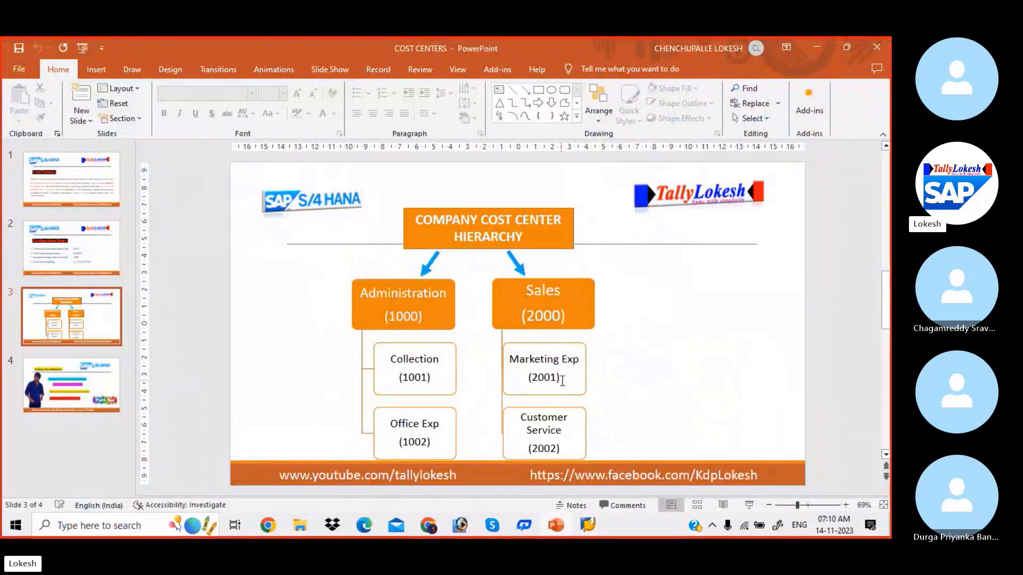
key("alt+Tab")
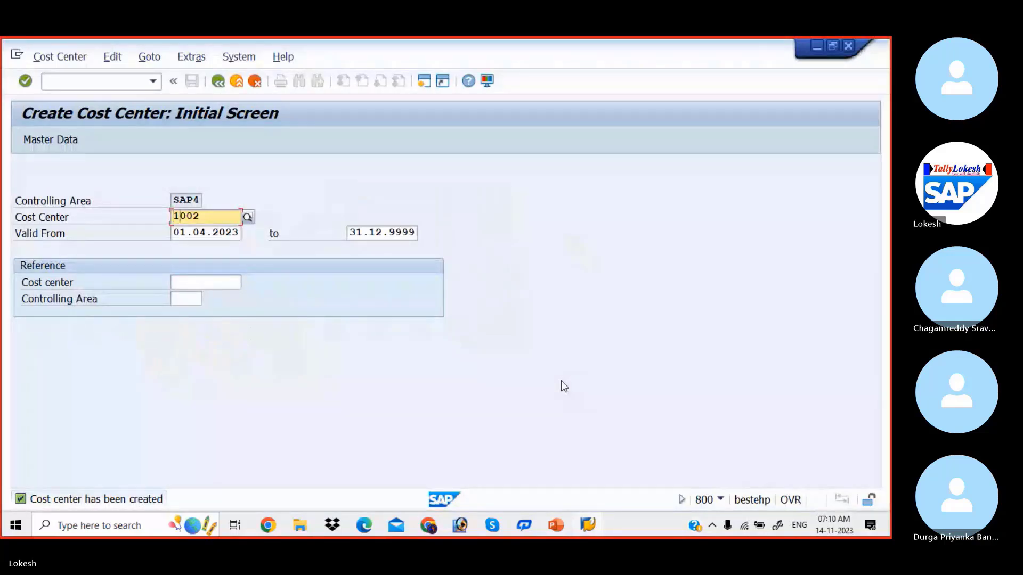
key("BackSpace")
key("BackSpace")
key("BackSpace")
key("BackSpace")
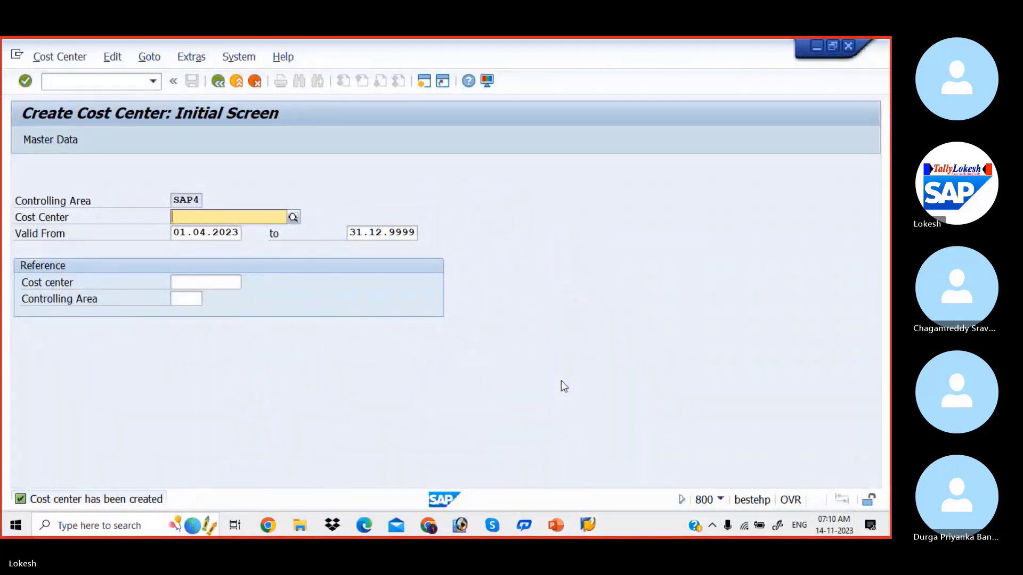
type("200")
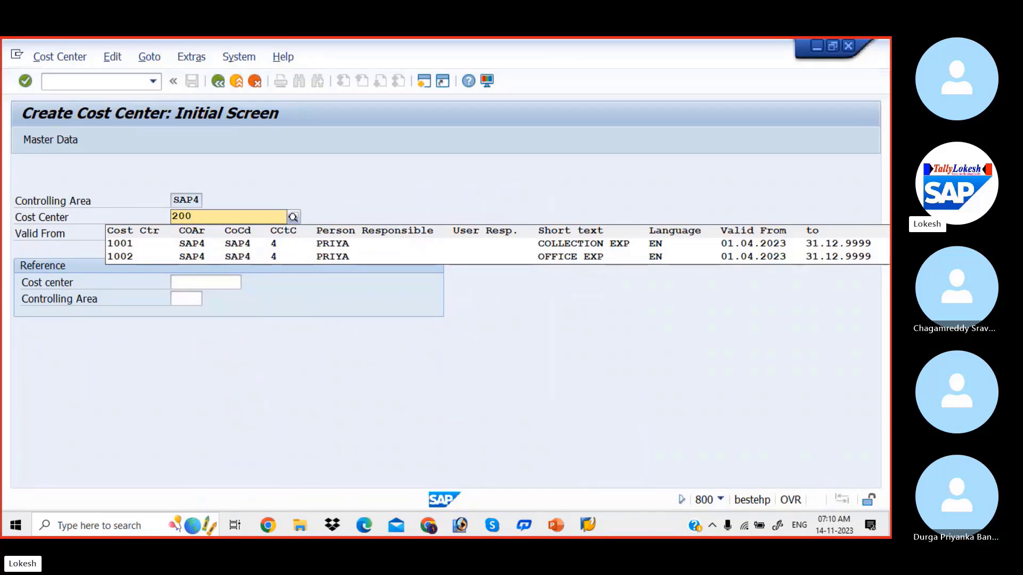
type("1")
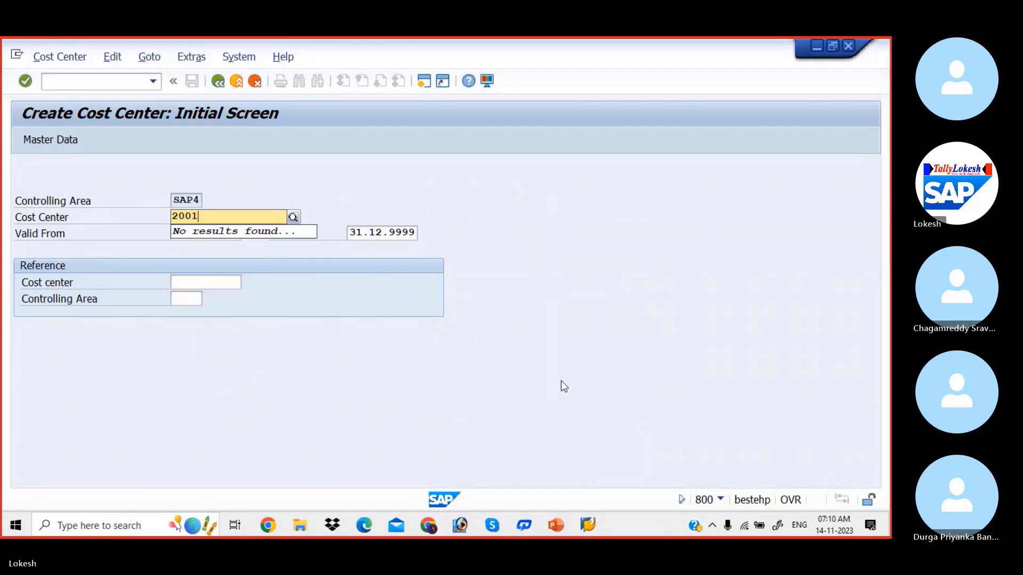
key("Tab")
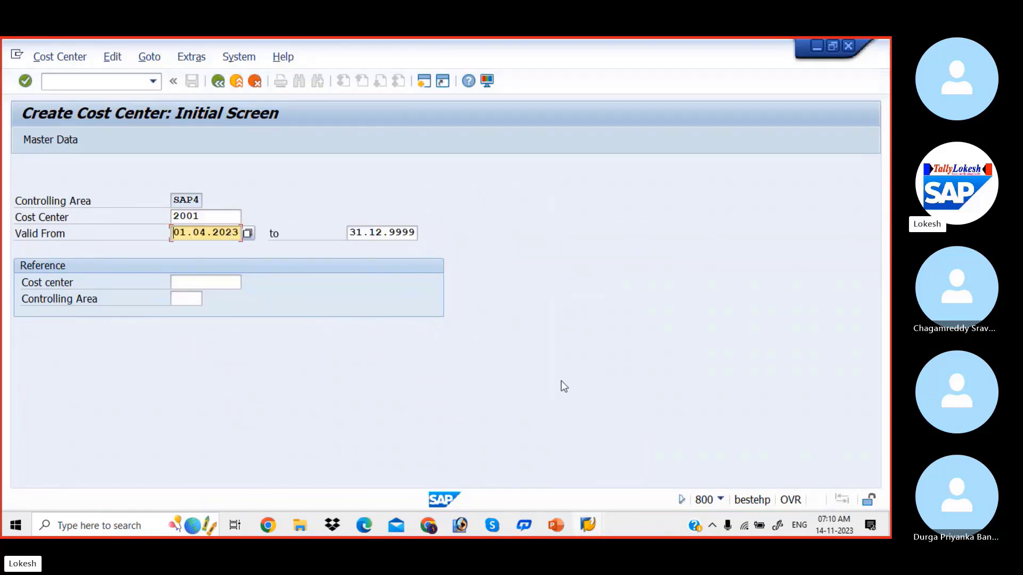
left_click(73, 141)
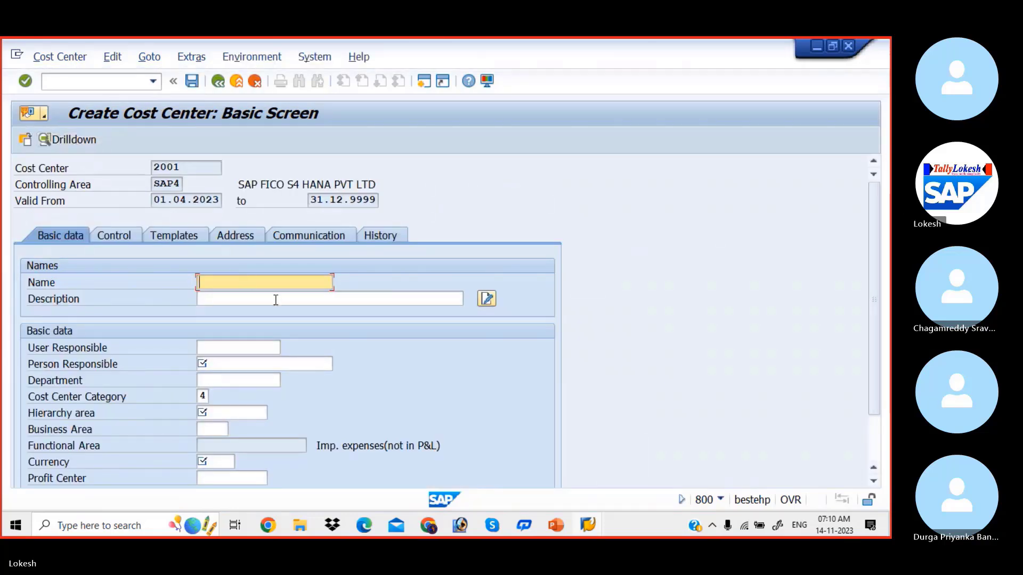
Set both the name and the description of cost center 2001 to Marketing Exp.
type("M")
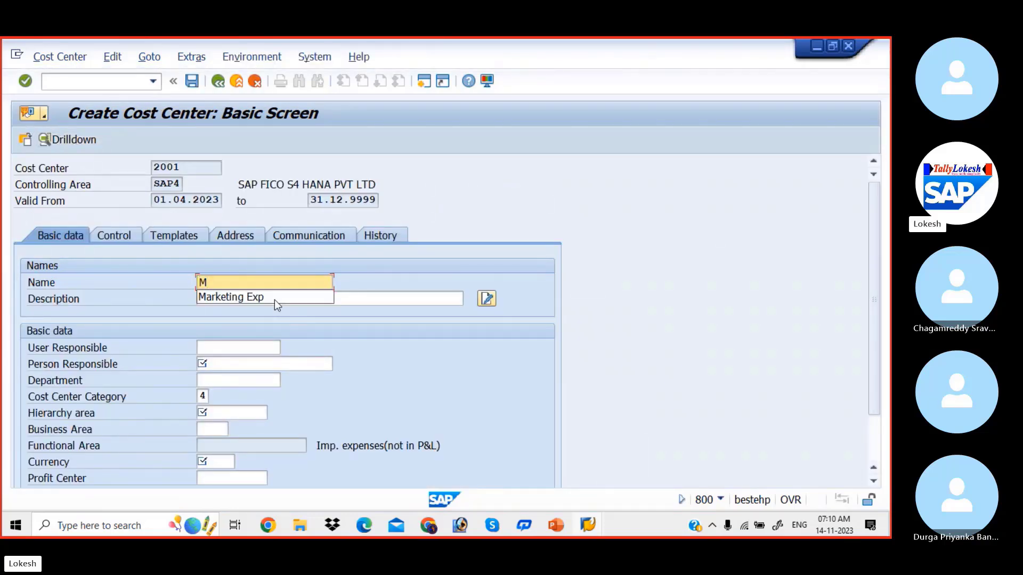
left_click(274, 300)
left_click(274, 300)
key("Down")
key("Down")
key("Down")
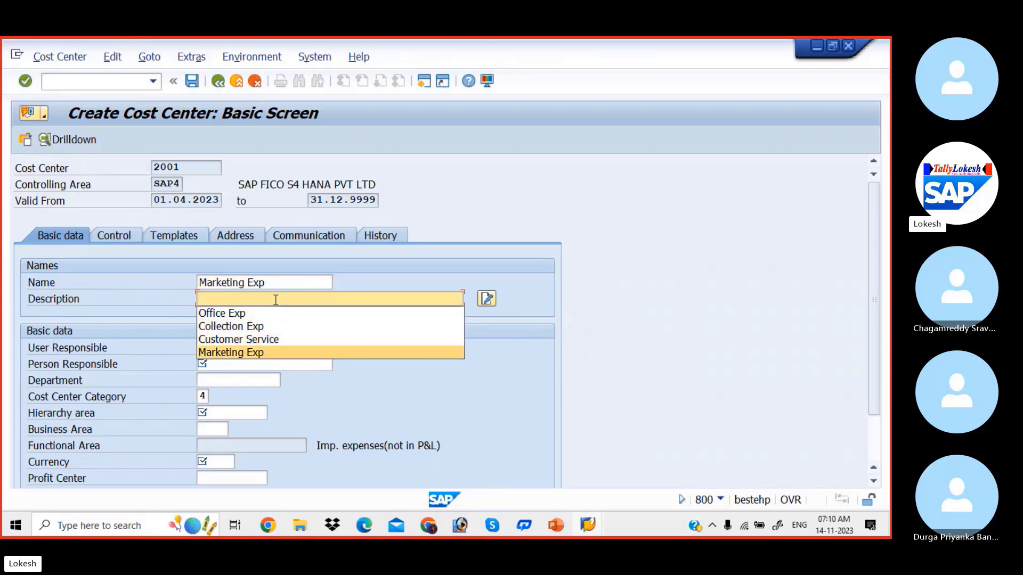
key("Return")
Fill in the person responsible for cost center 2001 and set the department to Sales.
key("Tab")
key("Tab")
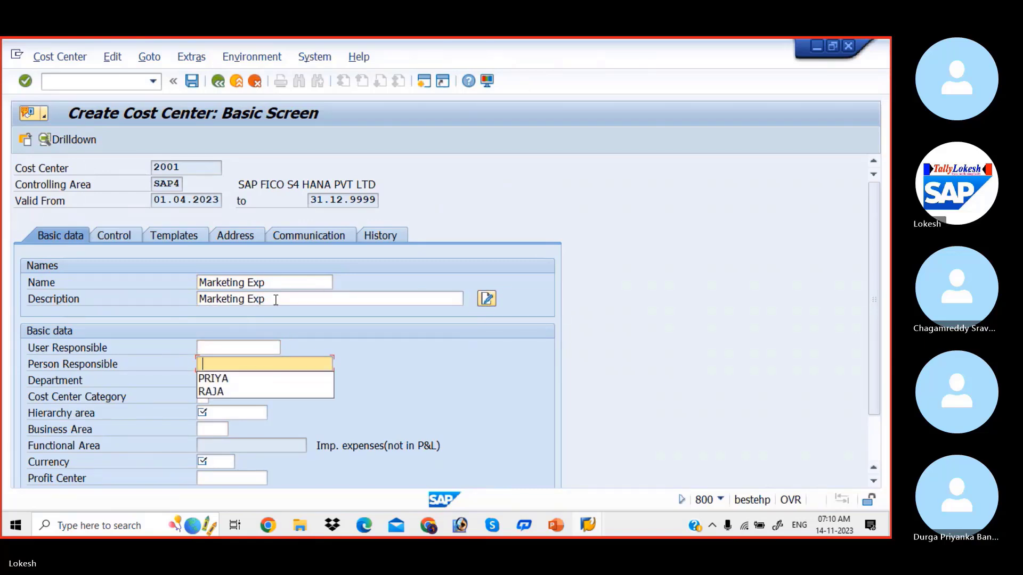
key("Down")
key("Down")
key("Return")
key("Tab")
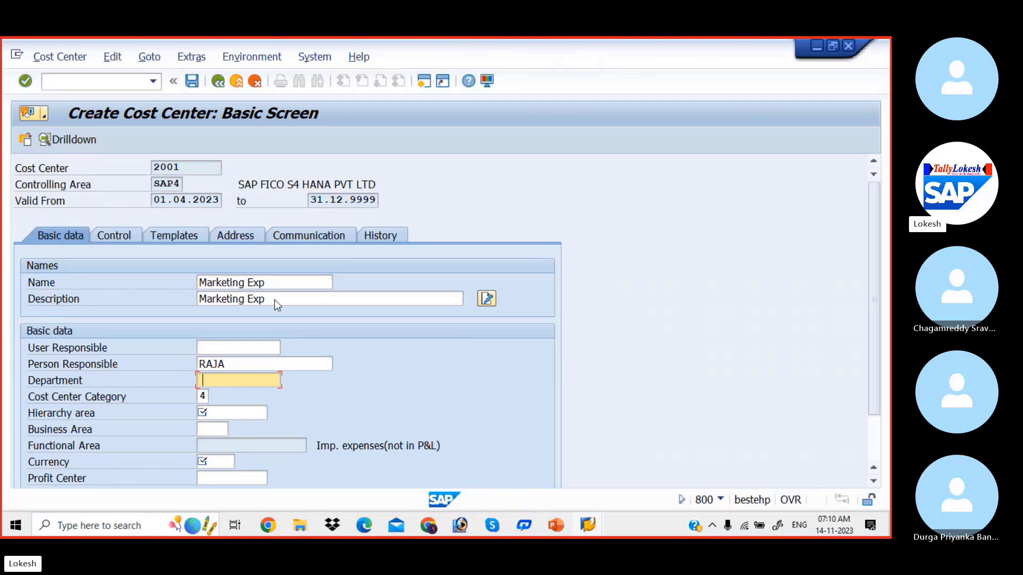
key("Down")
key("Down")
key("Return")
key("Tab")
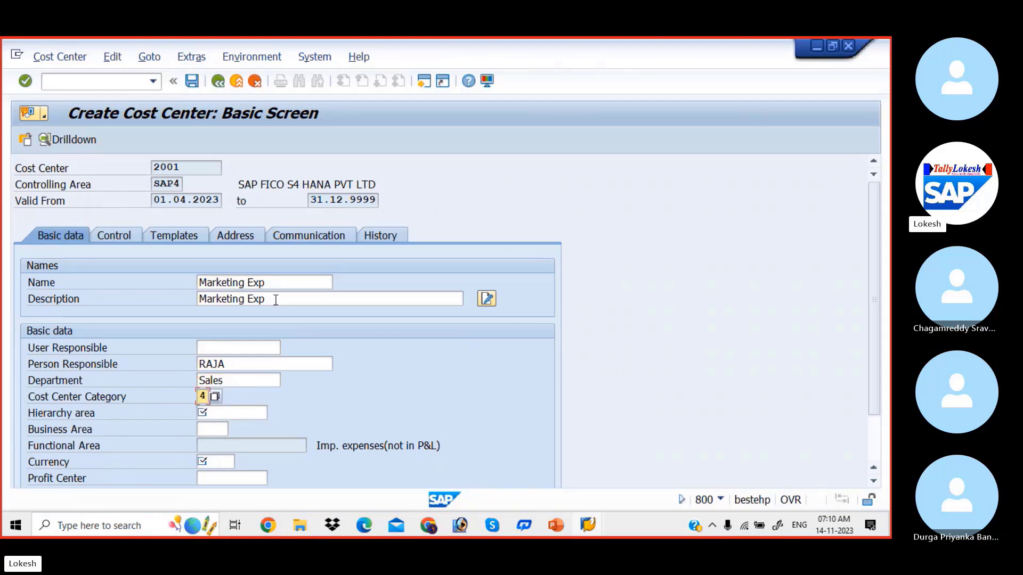
Set the category of cost center 2001 to 3 (Sales) and its hierarchy area to SAP4_CCSH.
left_click(214, 398)
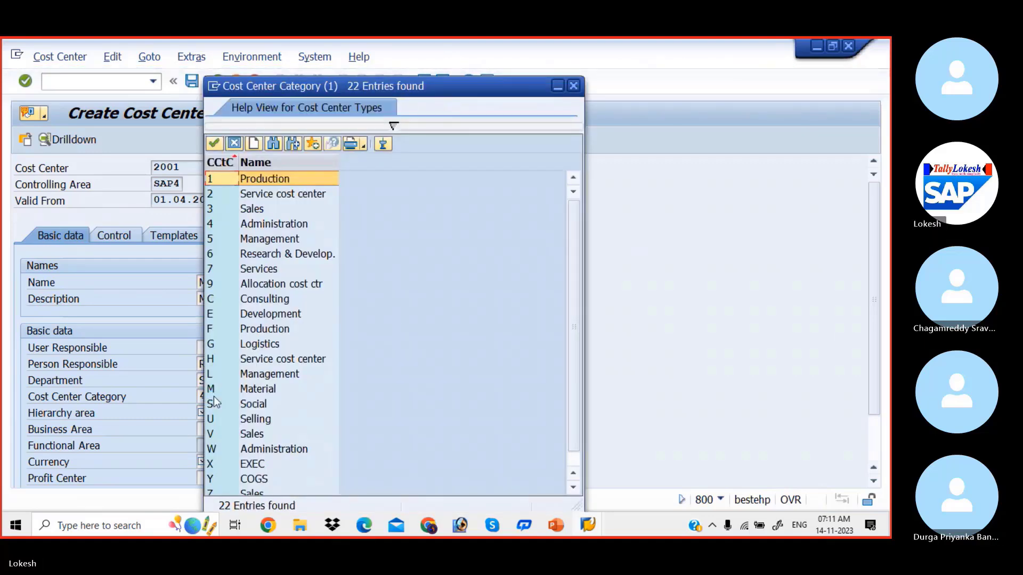
double_click(248, 211)
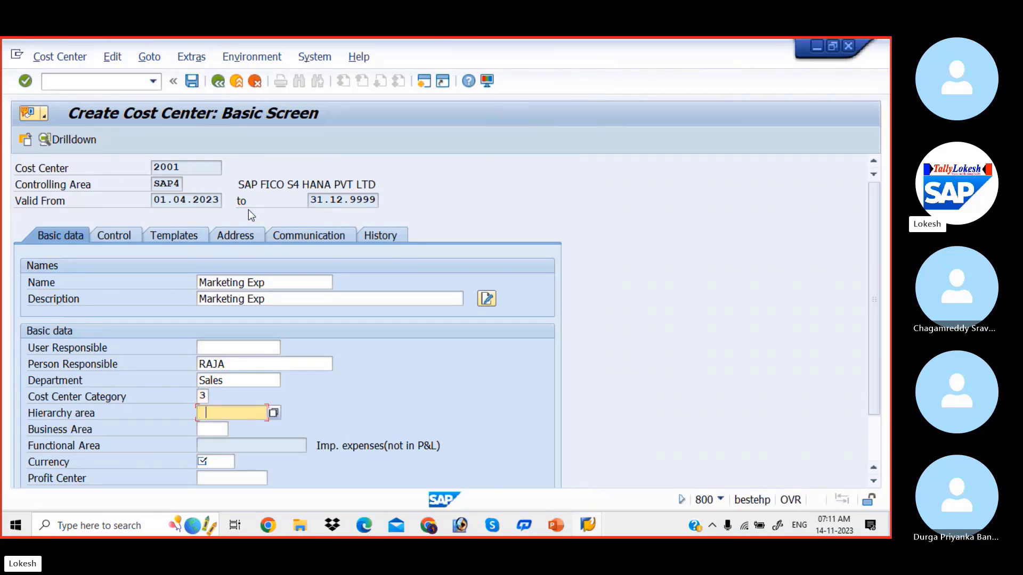
key("Down")
key("Tab")
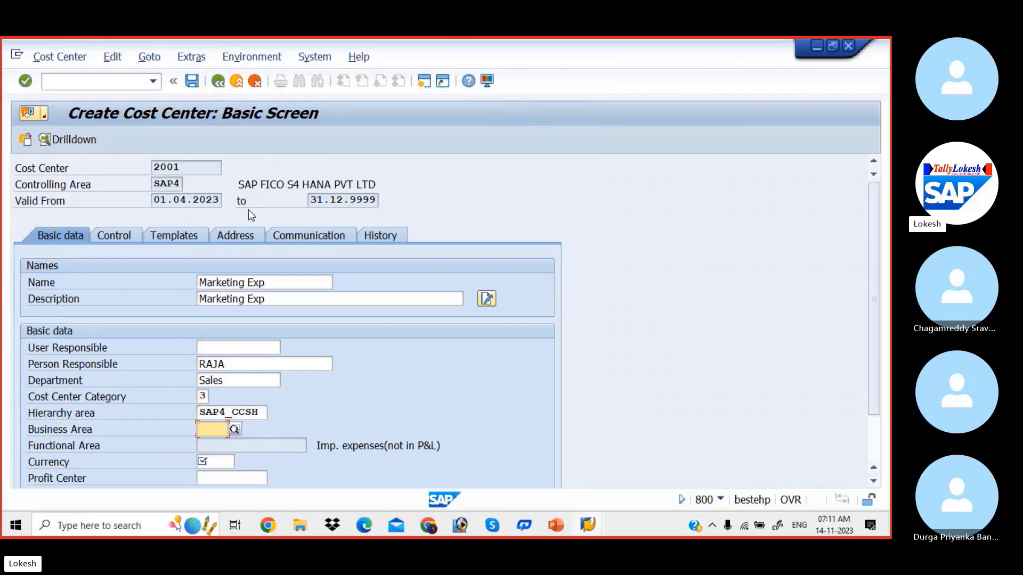
Set the currency of cost center 2001 to INR and save it without a business area or profit center.
key("Tab")
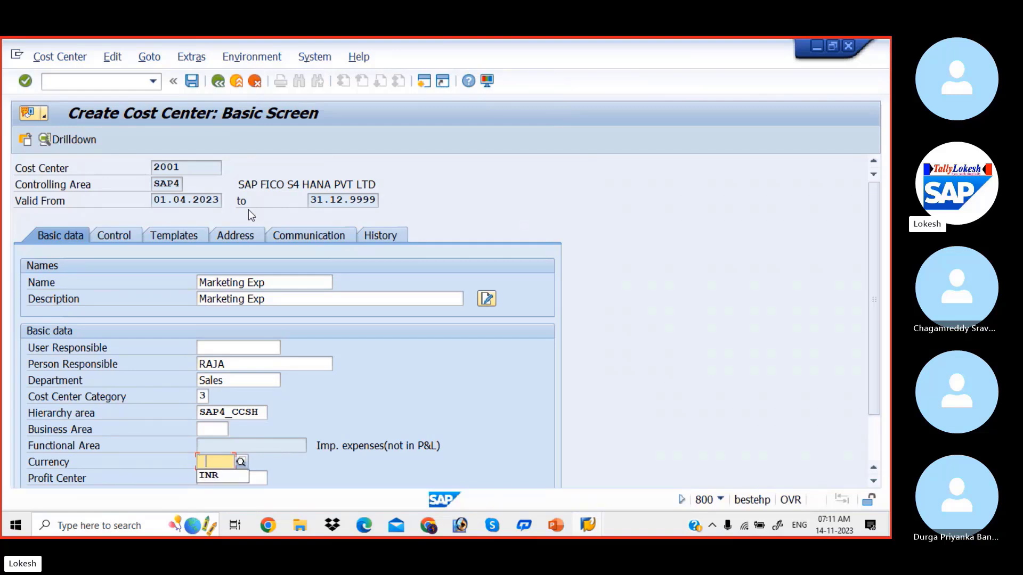
key("Down")
key("Tab")
key("Return")
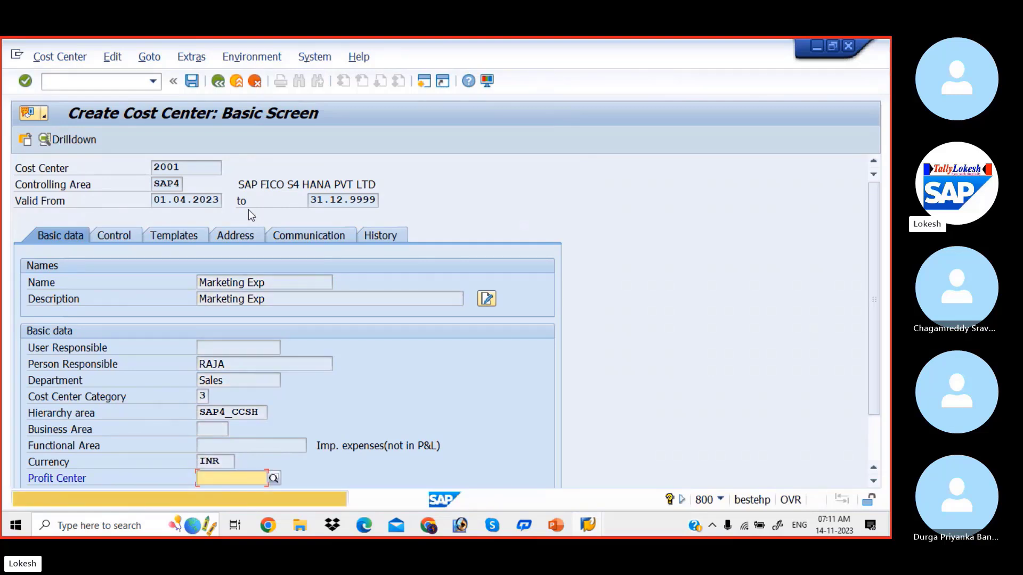
left_click(195, 82)
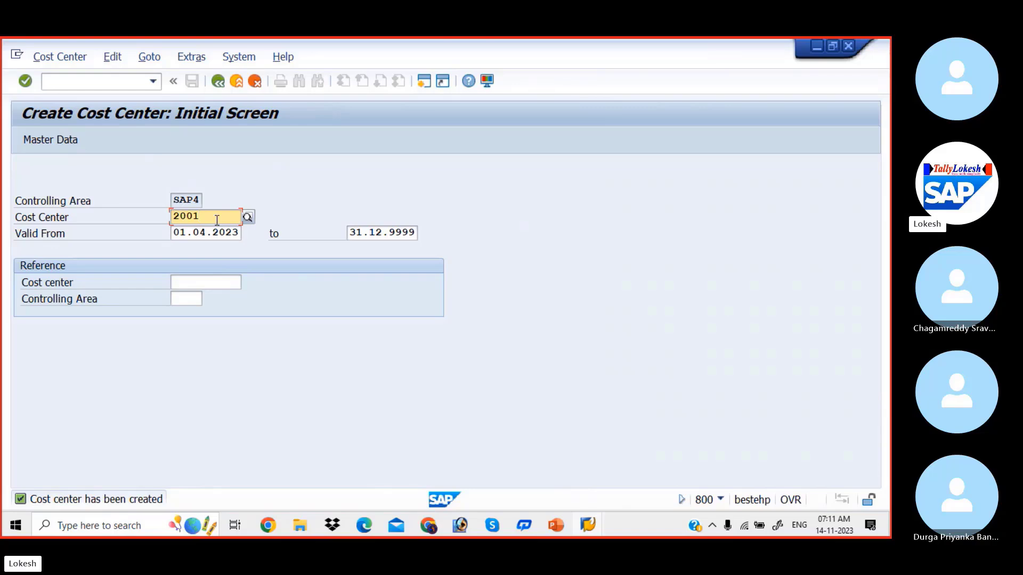
Check the hierarchy slide in PowerPoint, and open the master data of a new cost center 2002 in SAP.
key("alt+Tab")
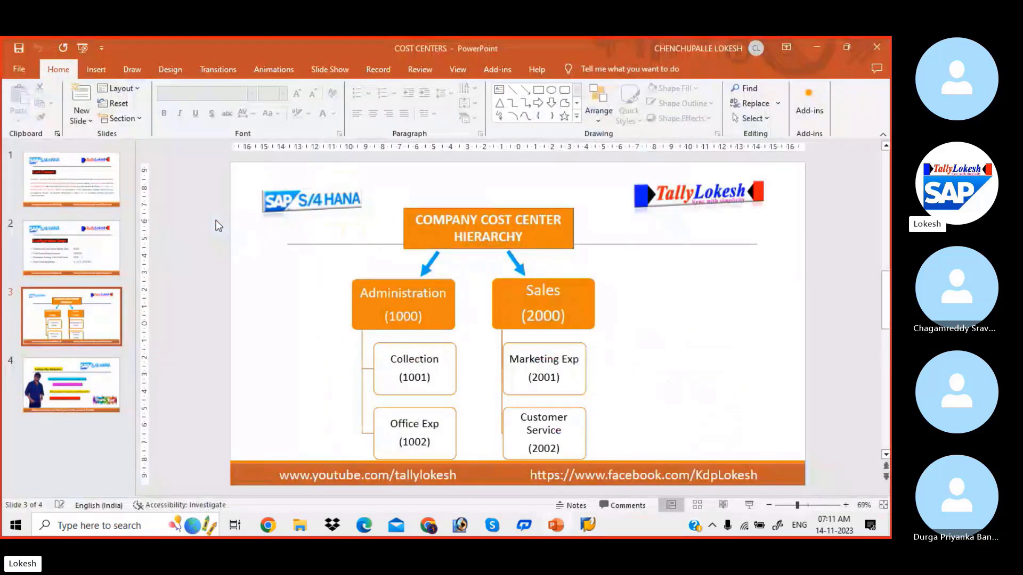
key("alt+Tab")
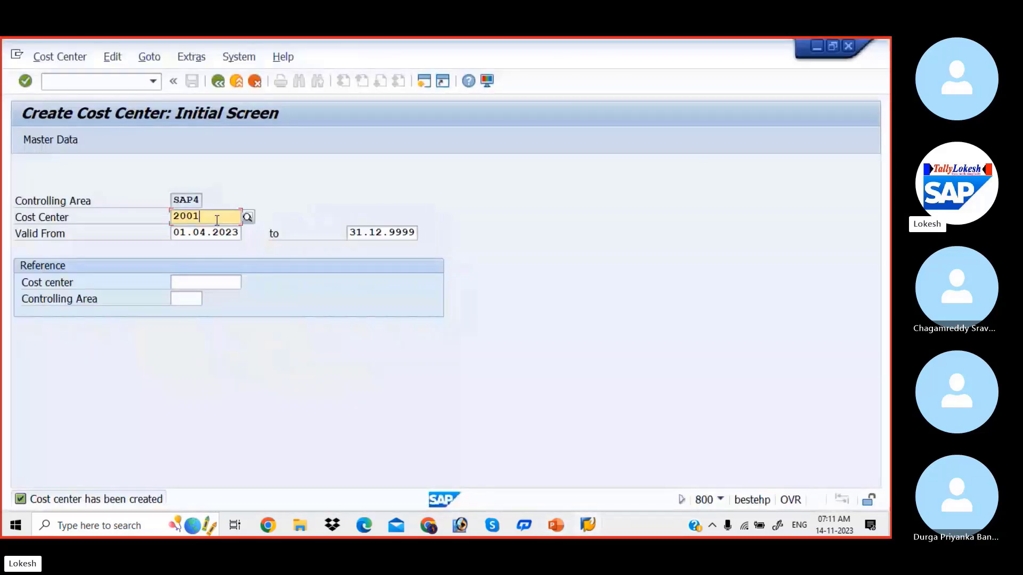
key("alt+Tab")
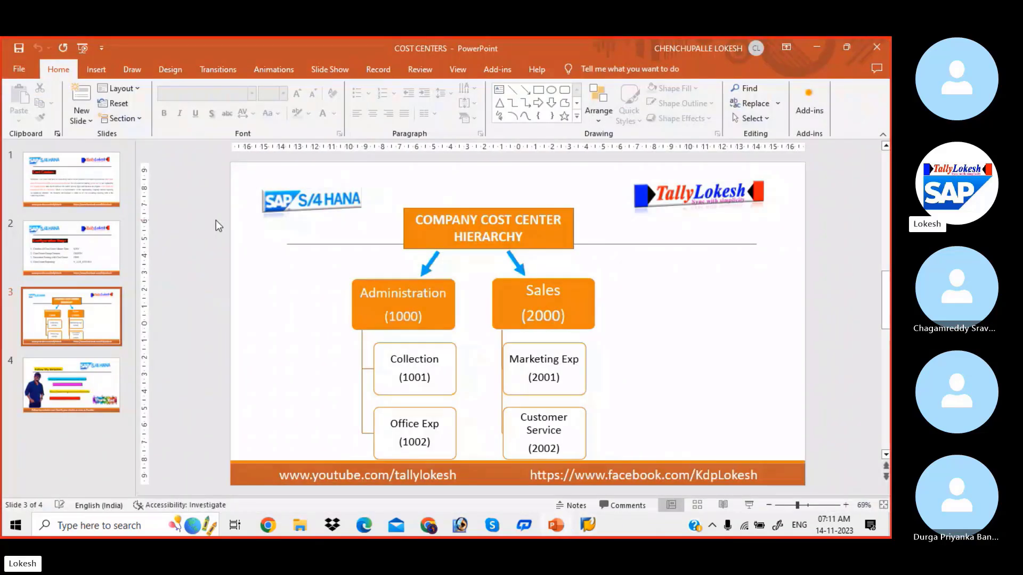
key("alt+Tab")
key("BackSpace")
type("2002")
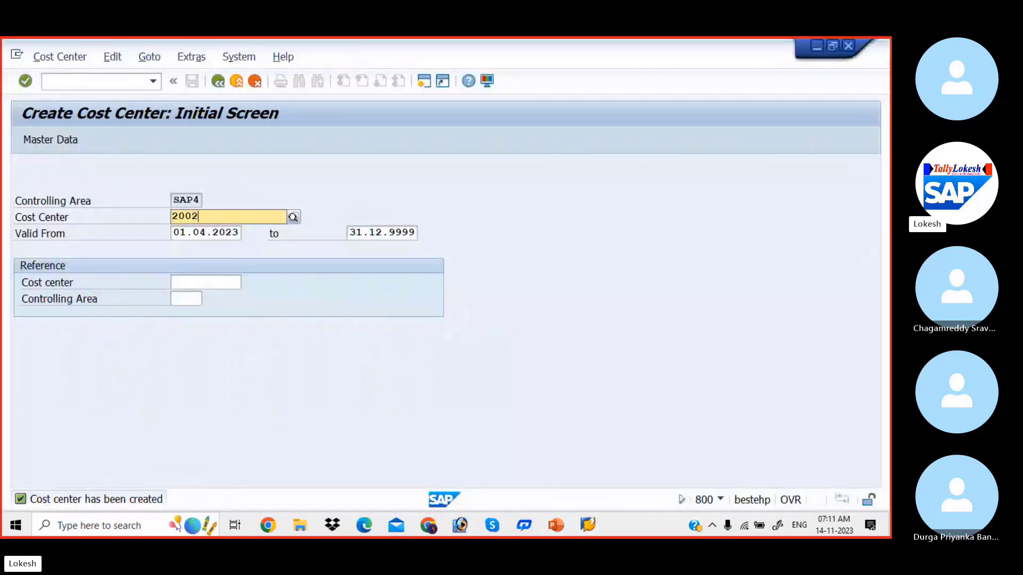
key("Tab")
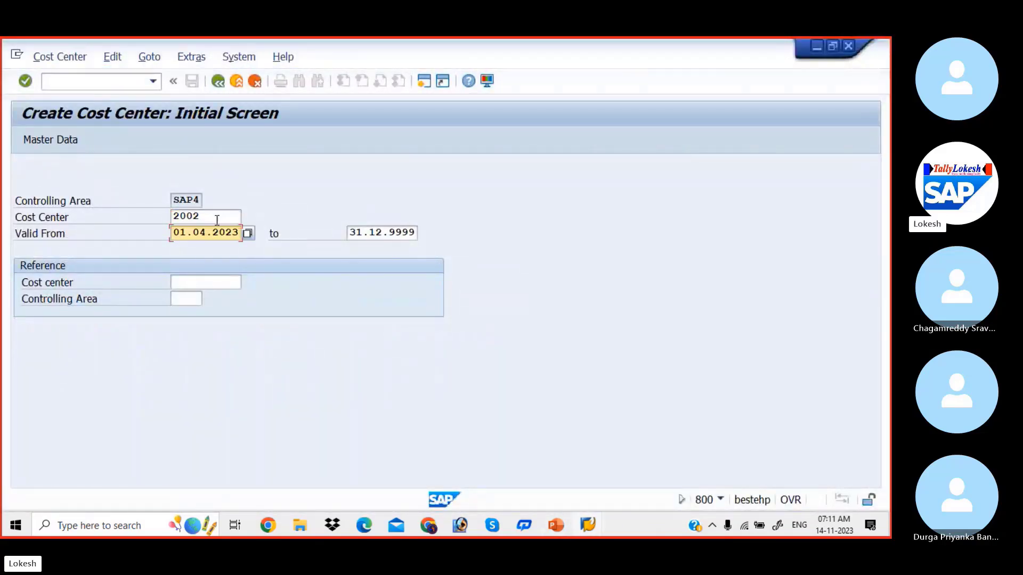
left_click(60, 141)
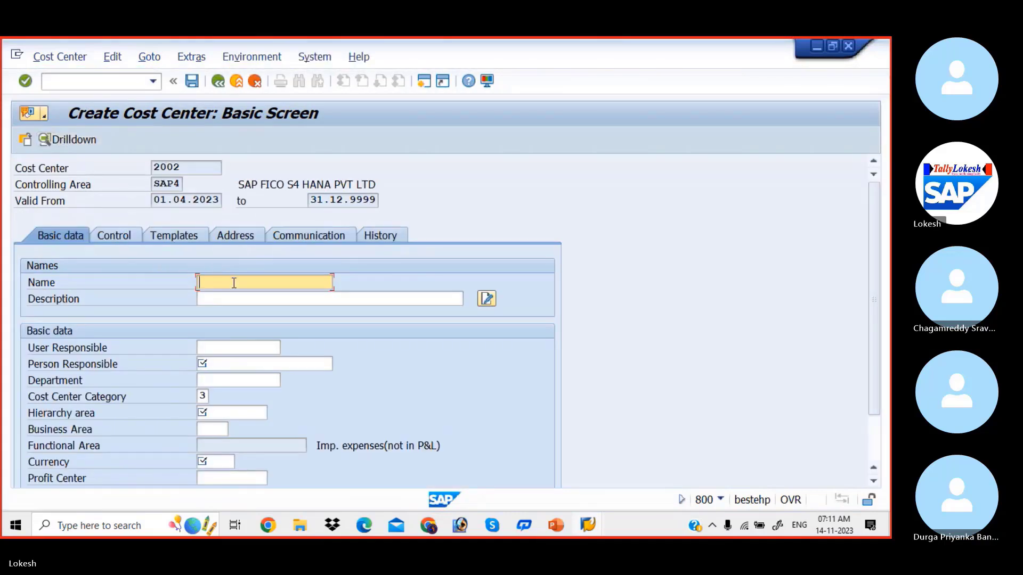
Set both the name and the description of cost center 2002 to Customer Service.
type("C")
key("Down")
key("Down")
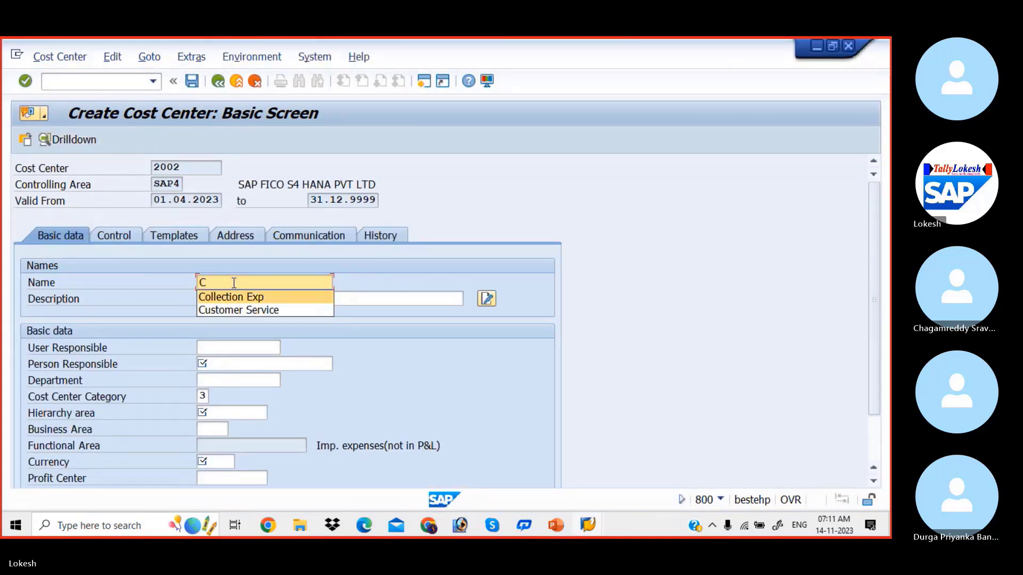
key("Tab")
type("C")
key("Down")
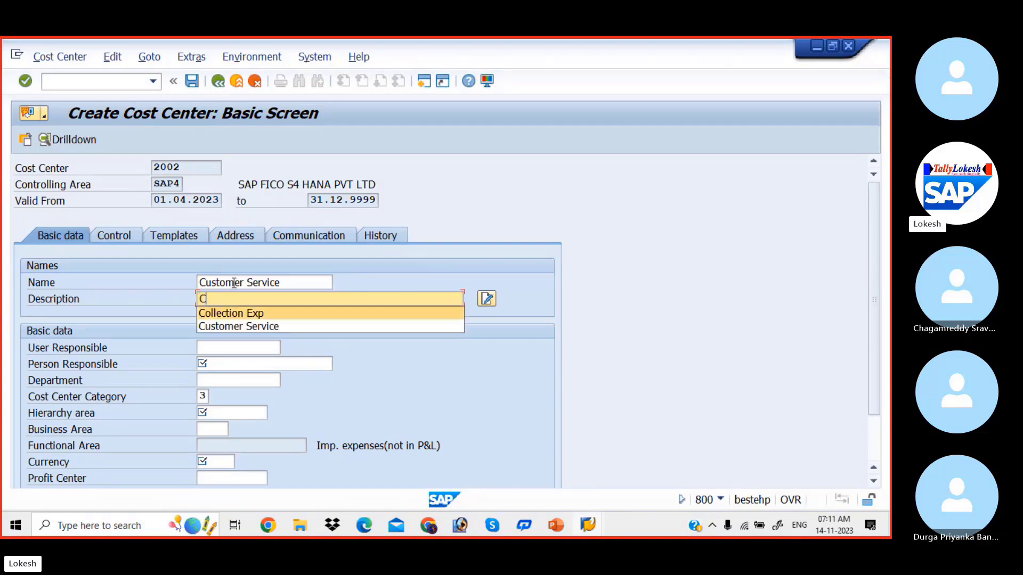
key("Down")
key("Tab")
Fill in the person responsible for cost center 2002 and set the department to Sales.
key("Tab")
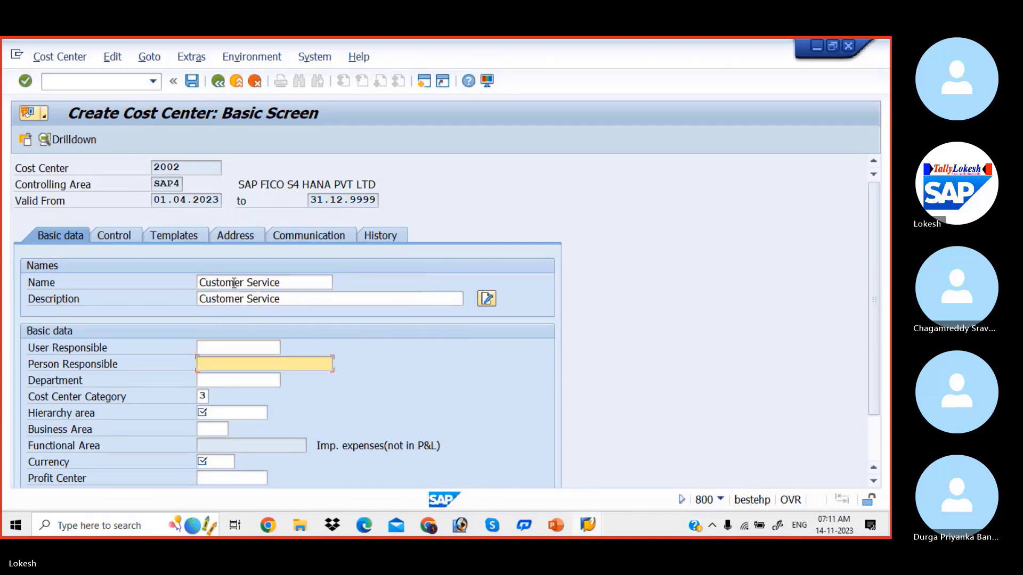
key("Down")
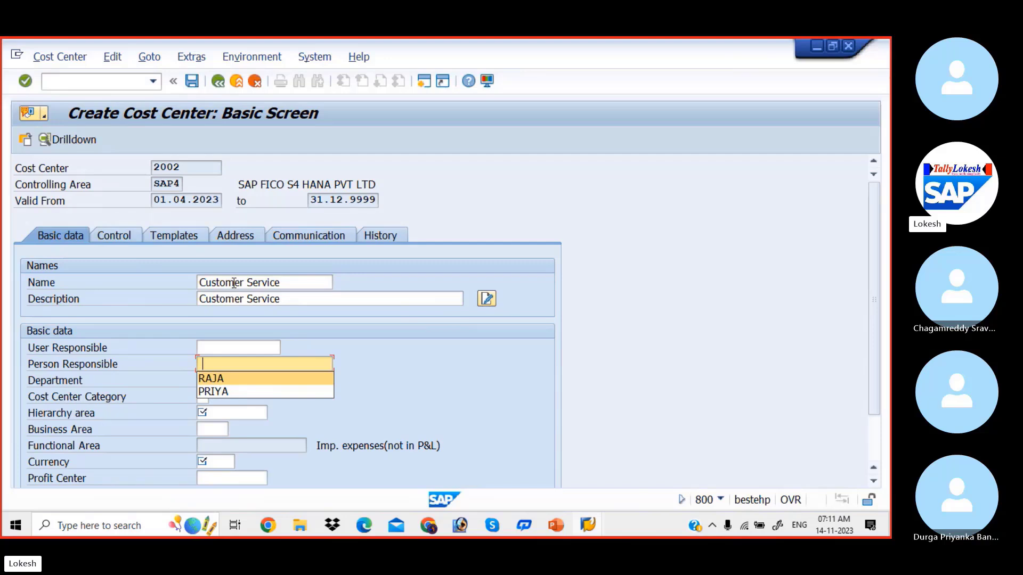
key("Tab")
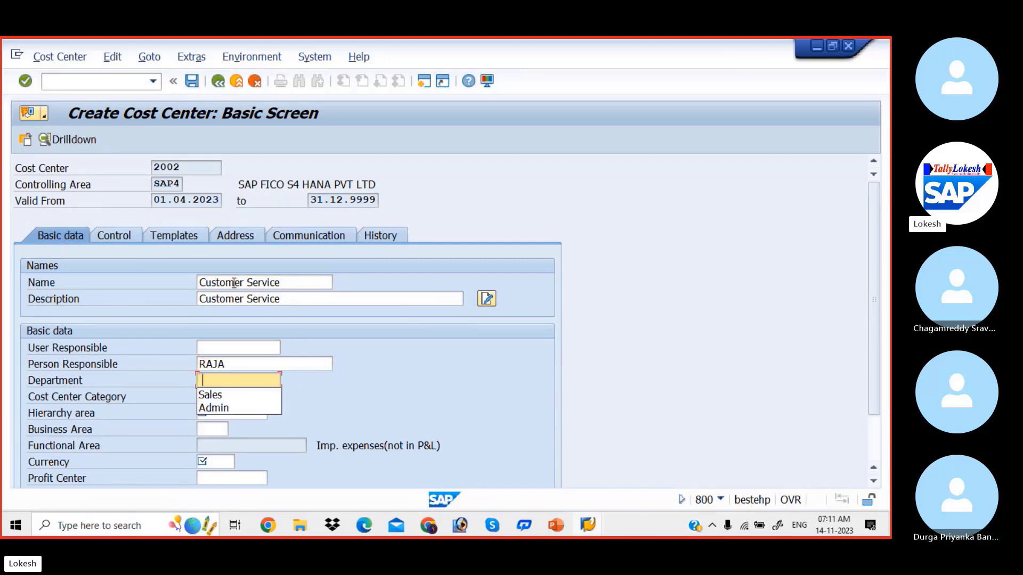
key("Down")
key("Tab")
key("Tab")
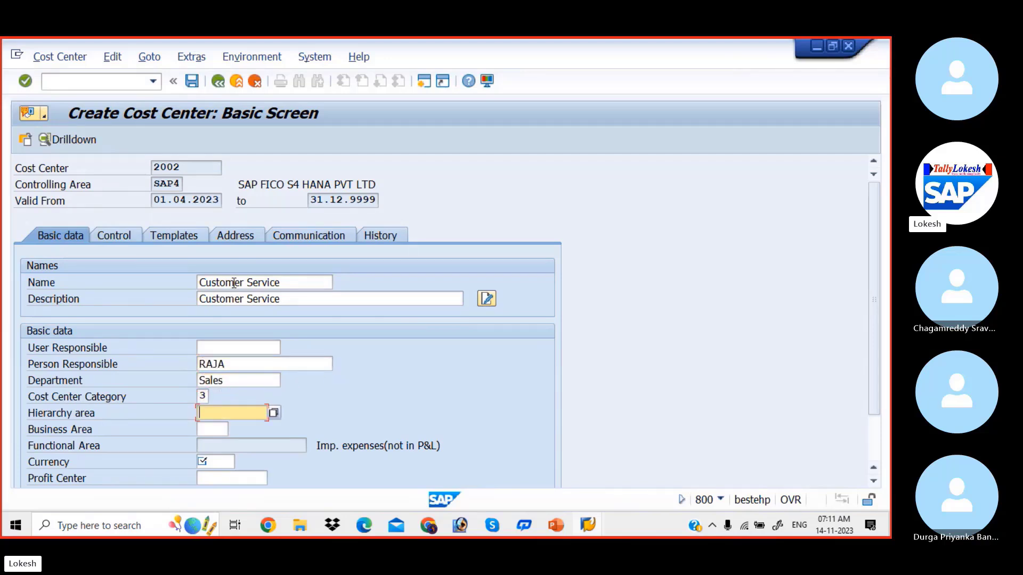
Set the hierarchy area of cost center 2002 to SAP4_CCSH, fill in its currency and save it.
key("Down")
key("Tab")
key("Tab")
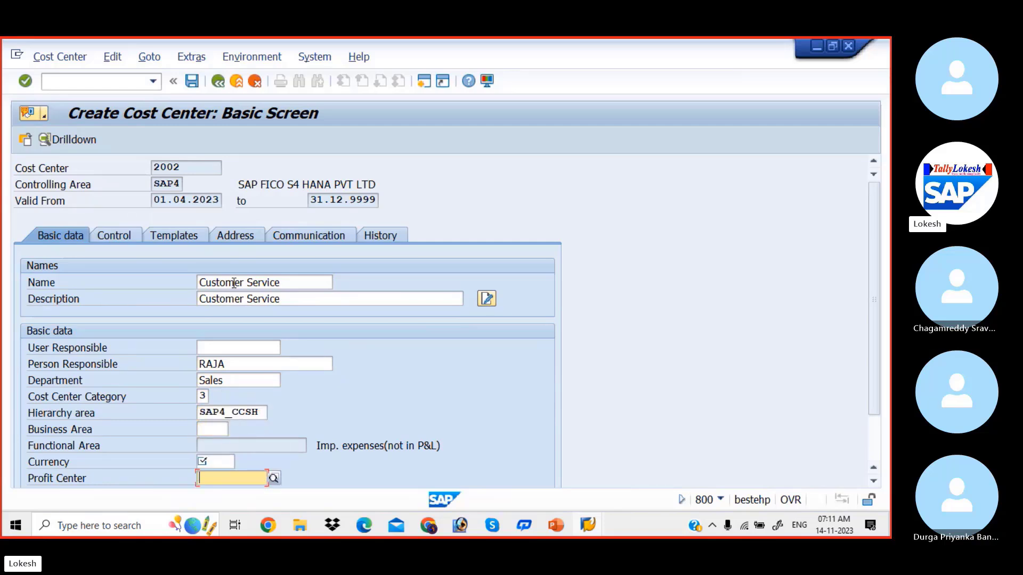
key("Down")
key("Tab")
left_click(194, 81)
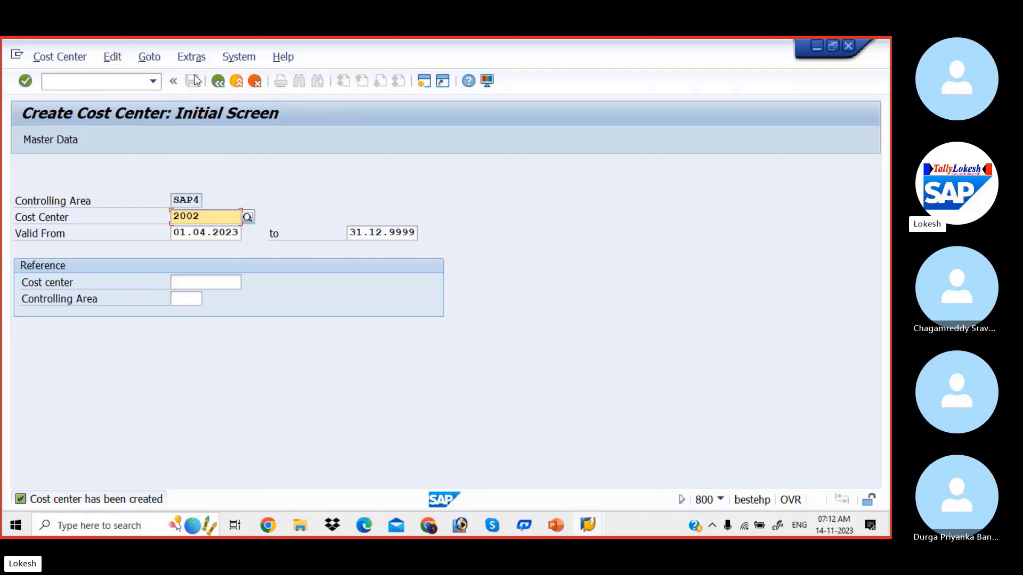
Look up the cost center group transaction in the PowerPoint slides, and open OKEON in SAP with the group details collapsed.
key("alt+Tab")
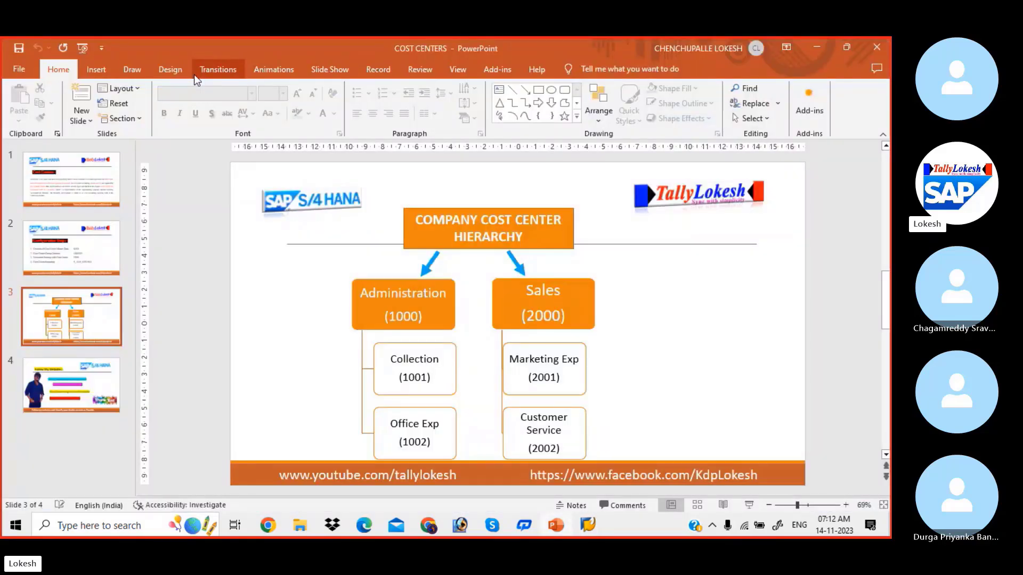
key("Page_Up")
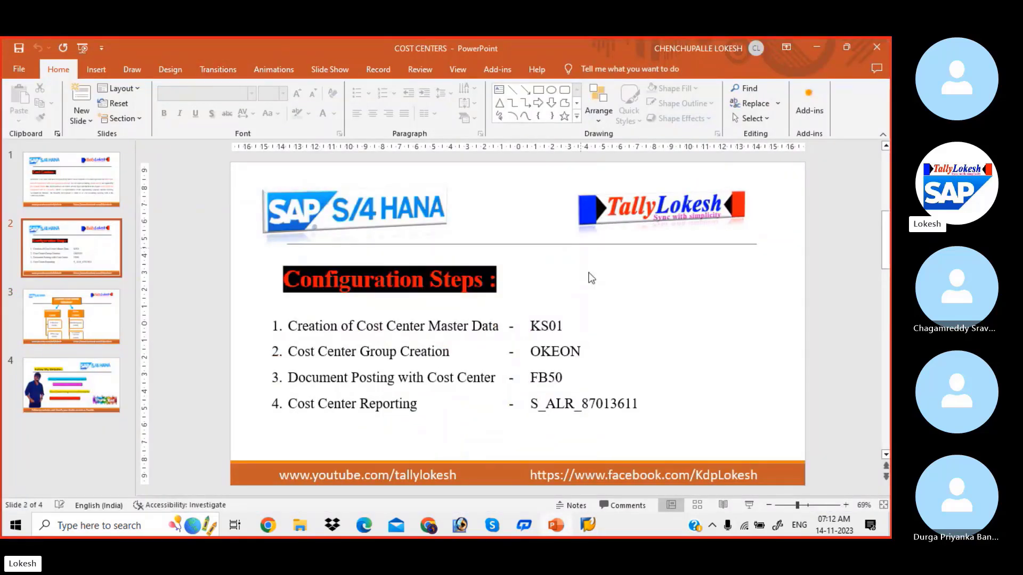
left_click_drag(531, 352, 579, 351)
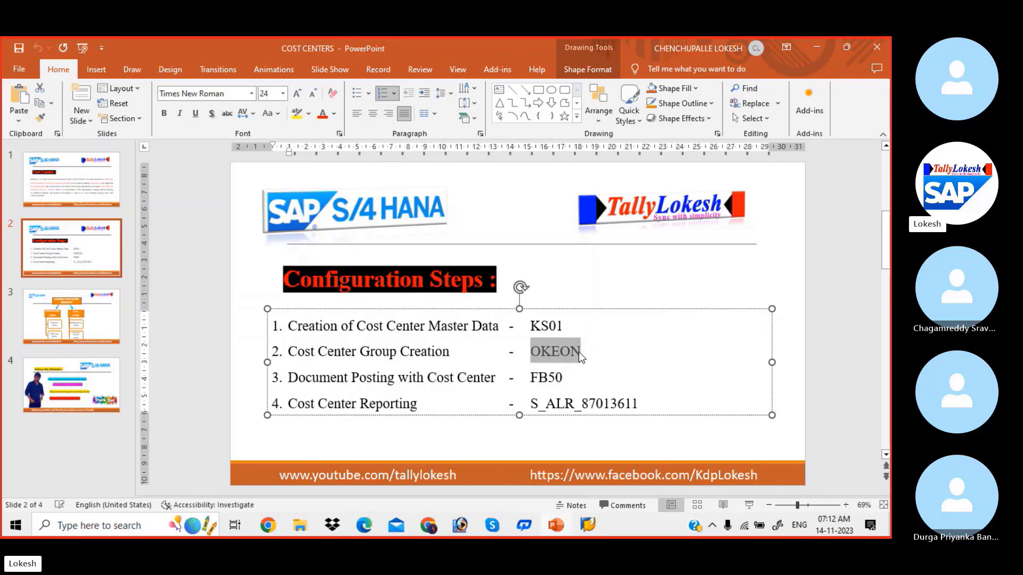
key("alt+Tab")
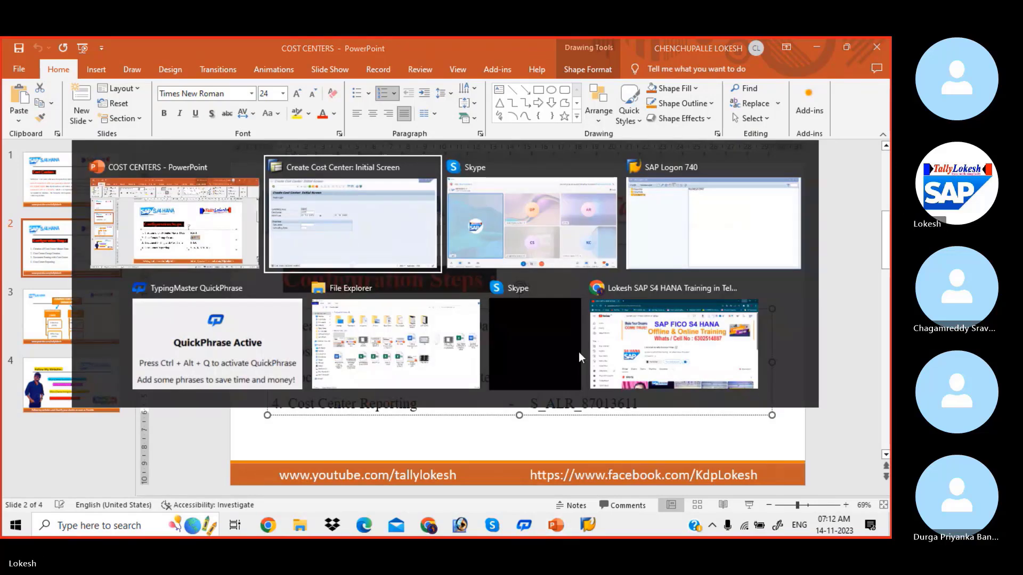
left_click(106, 79)
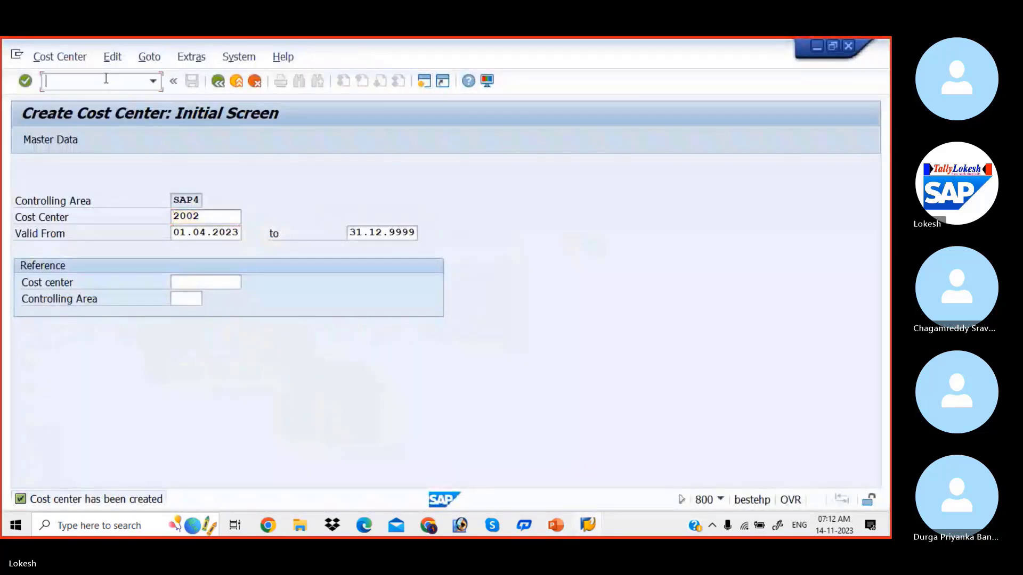
type("/NOKEON")
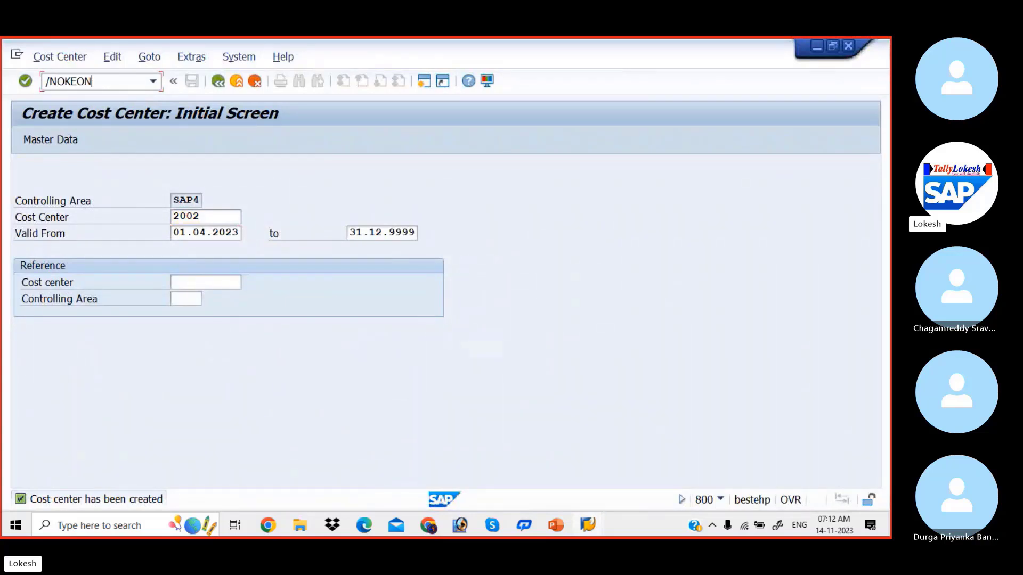
key("Return")
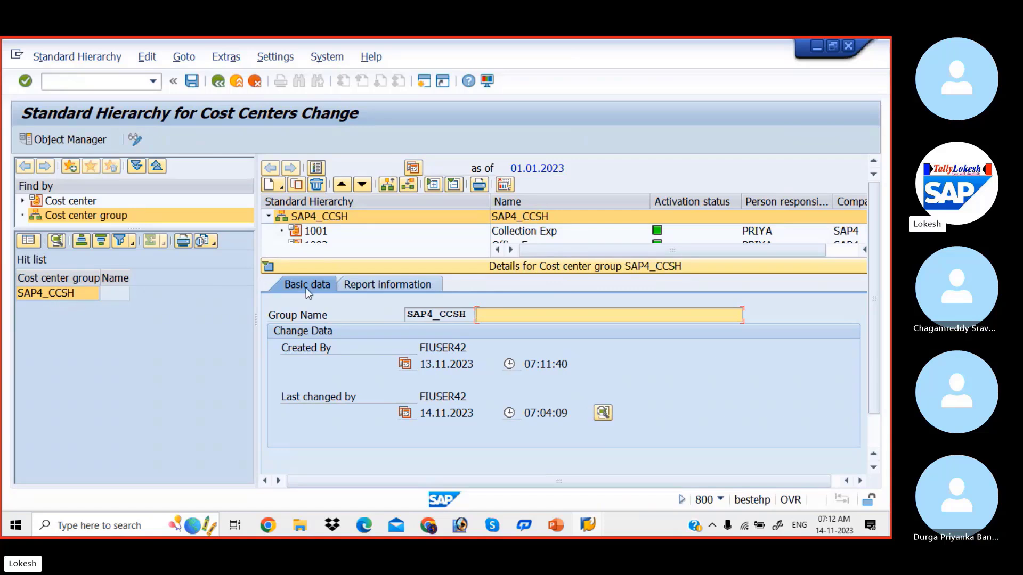
left_click(268, 266)
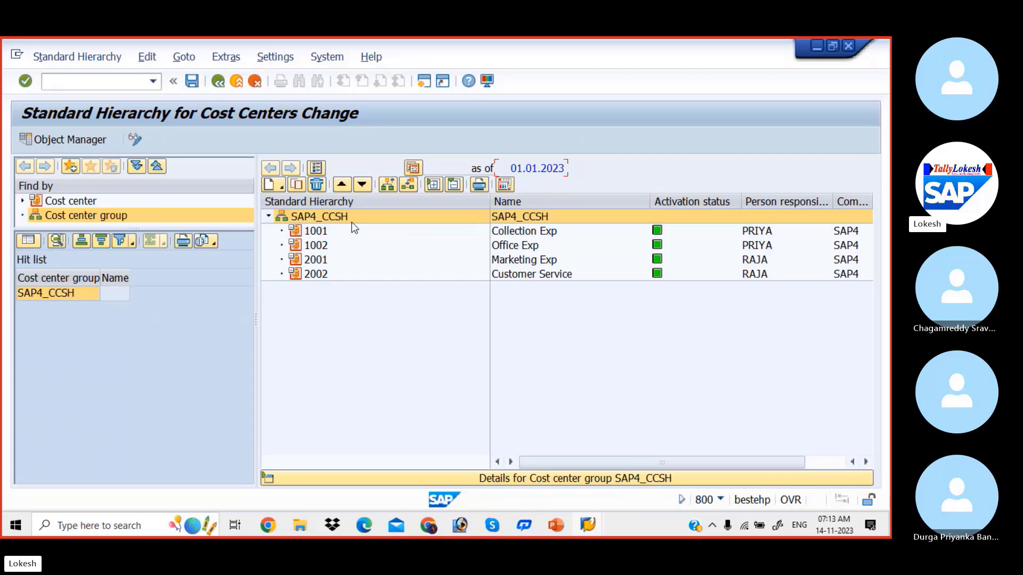
Check the Administration and Sales groups on the PowerPoint hierarchy slide, and add lower-level group 1000 under SAP4_CCSH in SAP.
key("alt+Tab")
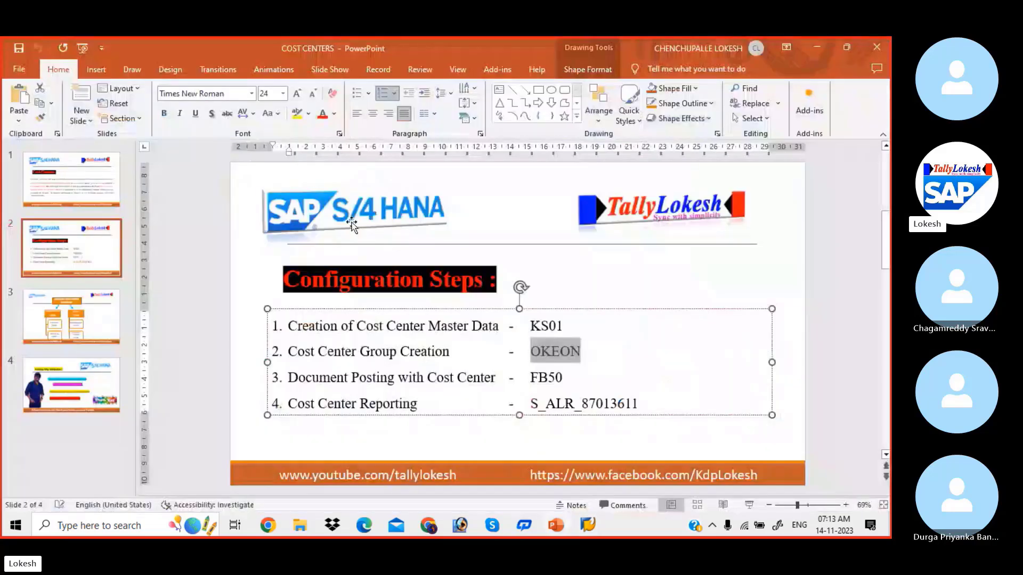
left_click(96, 327)
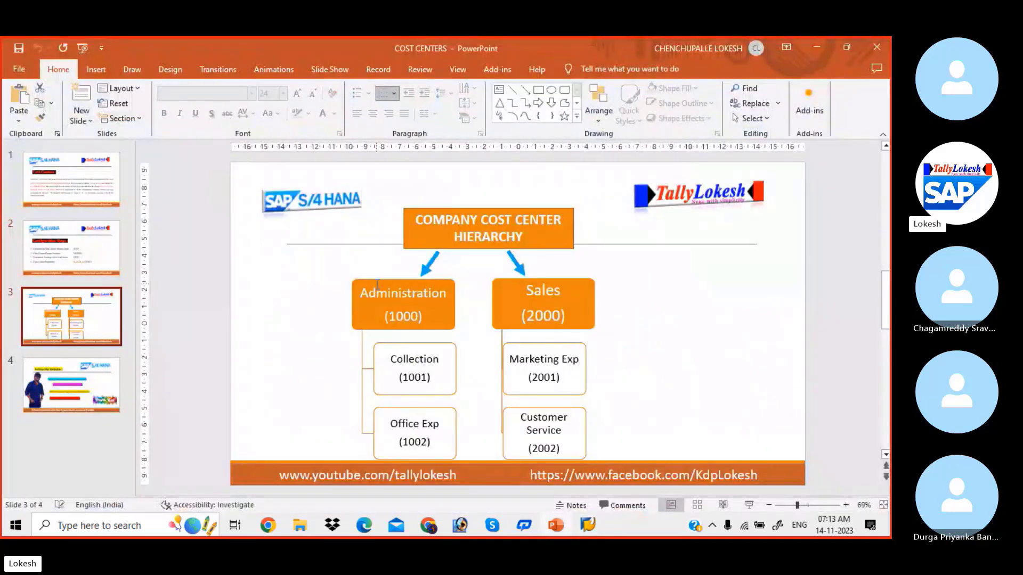
left_click(418, 304)
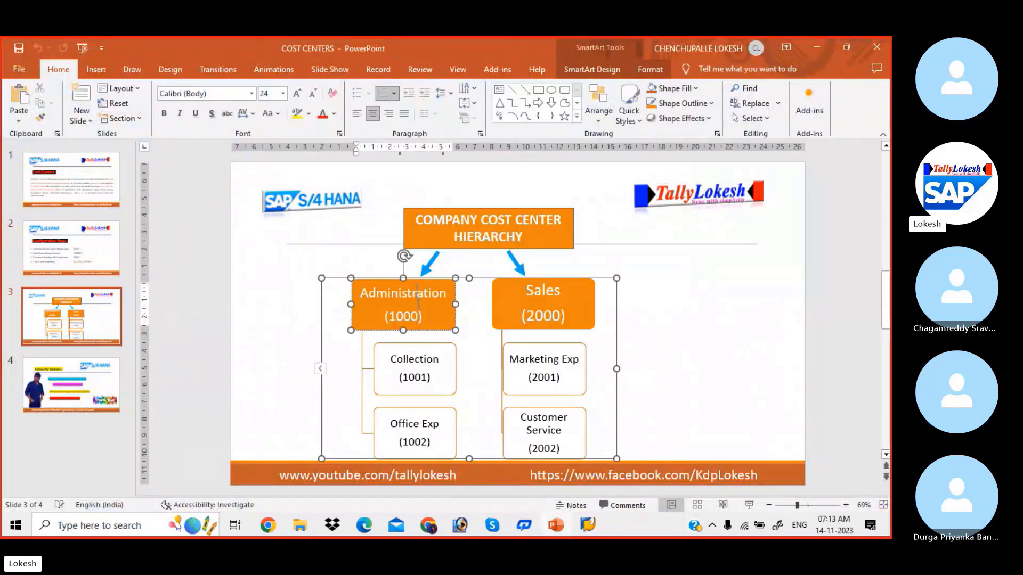
left_click(545, 301)
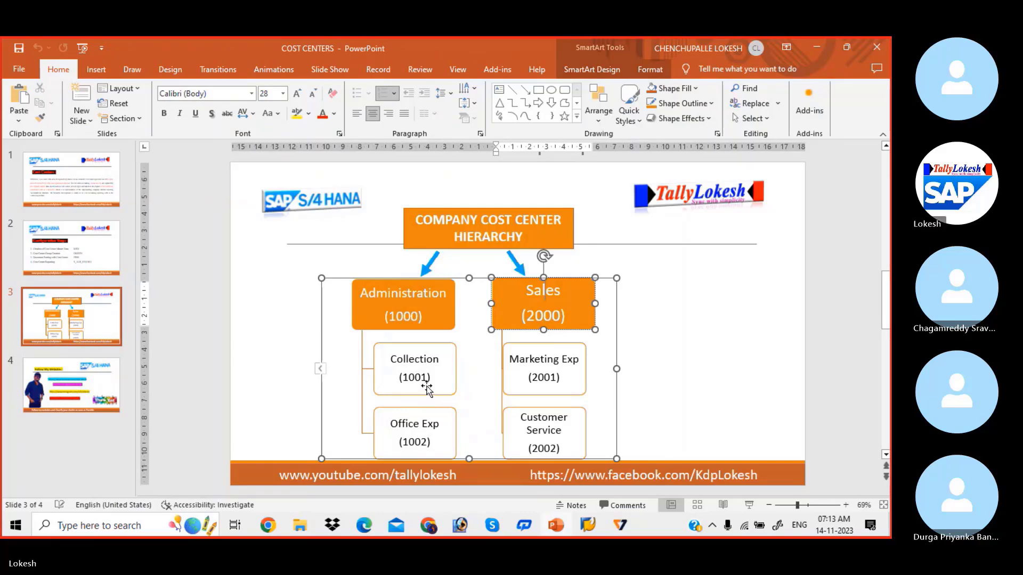
key("alt+Tab")
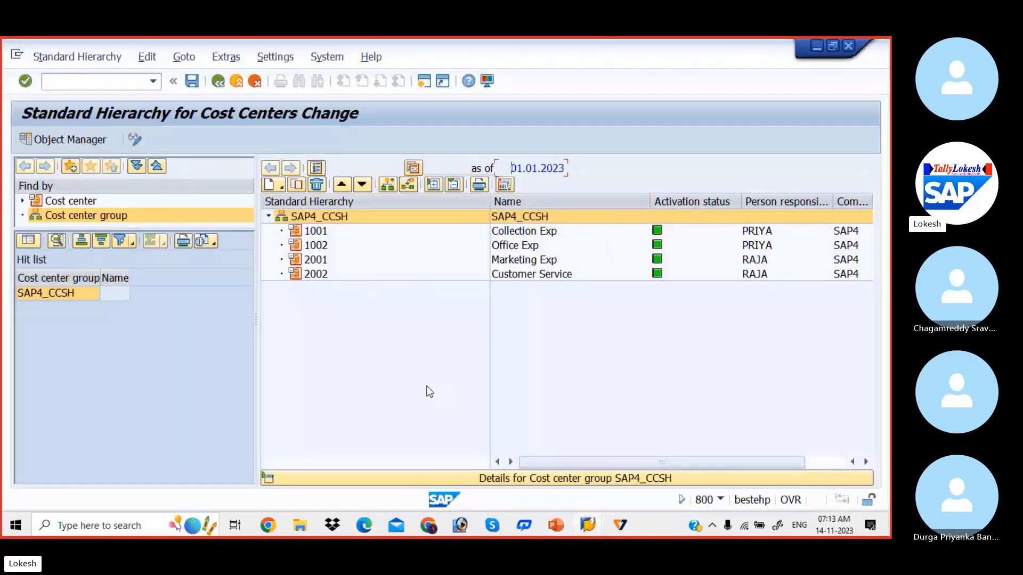
left_click(283, 187)
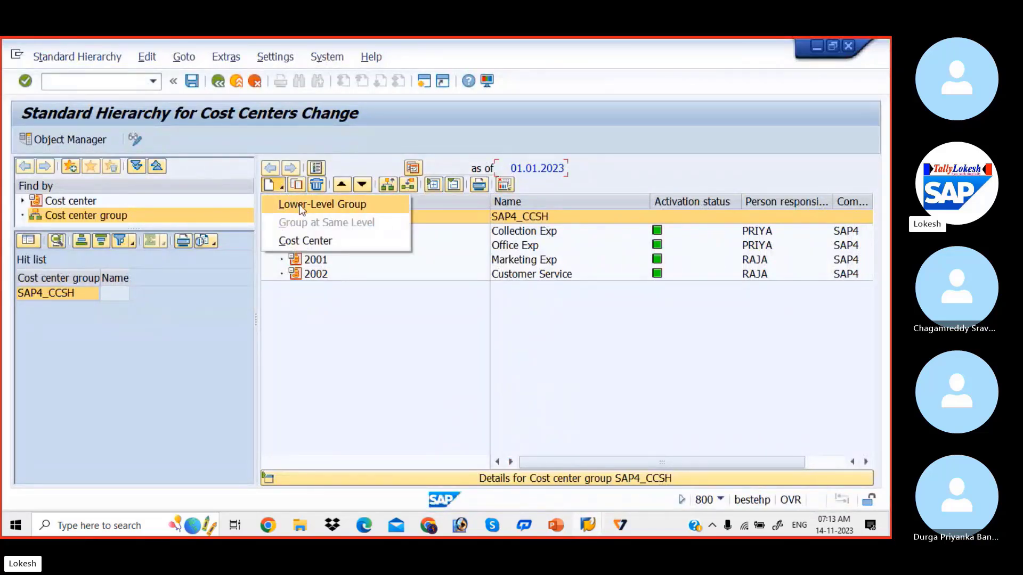
left_click(301, 206)
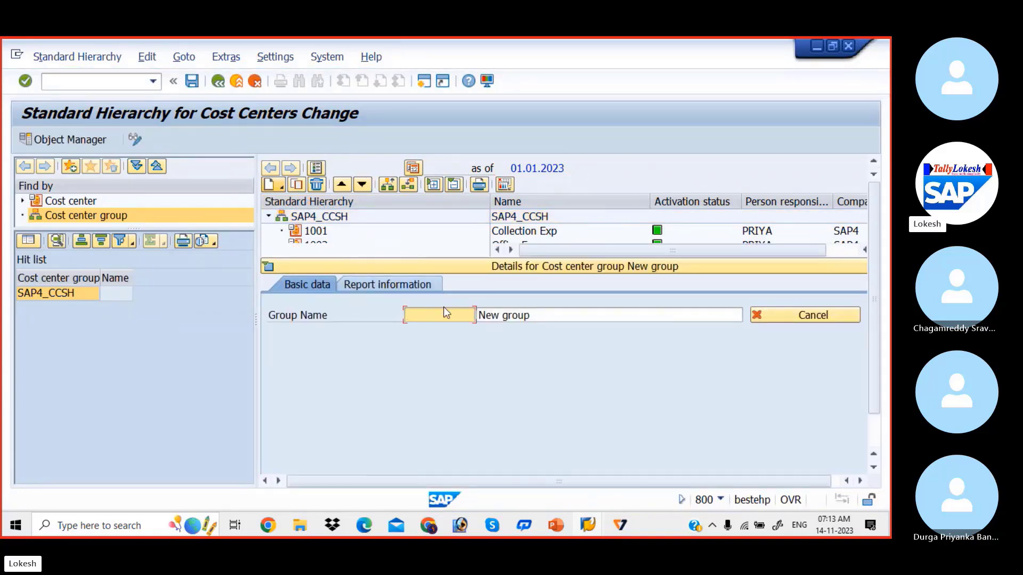
type("1")
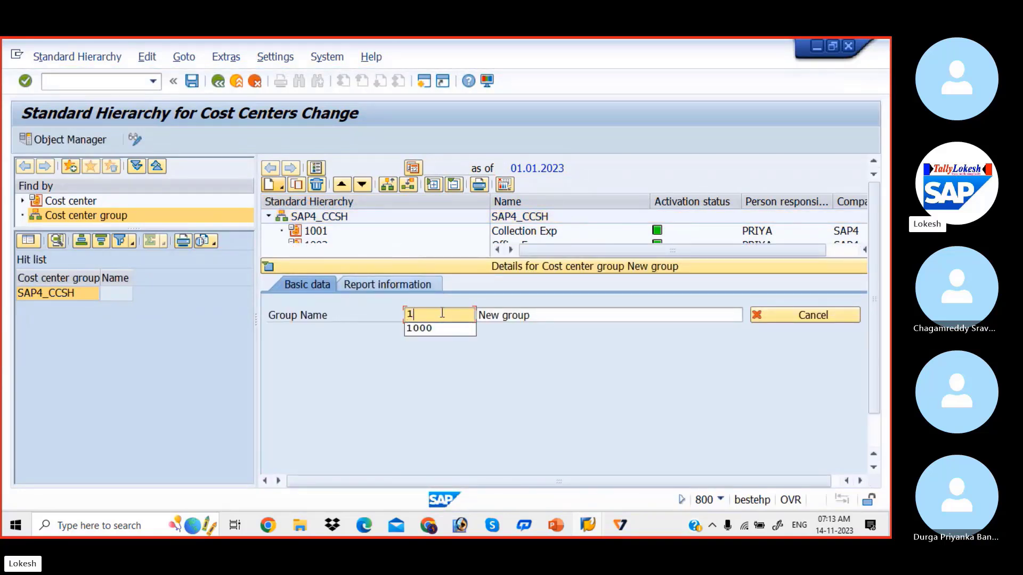
key("Down")
key("Return")
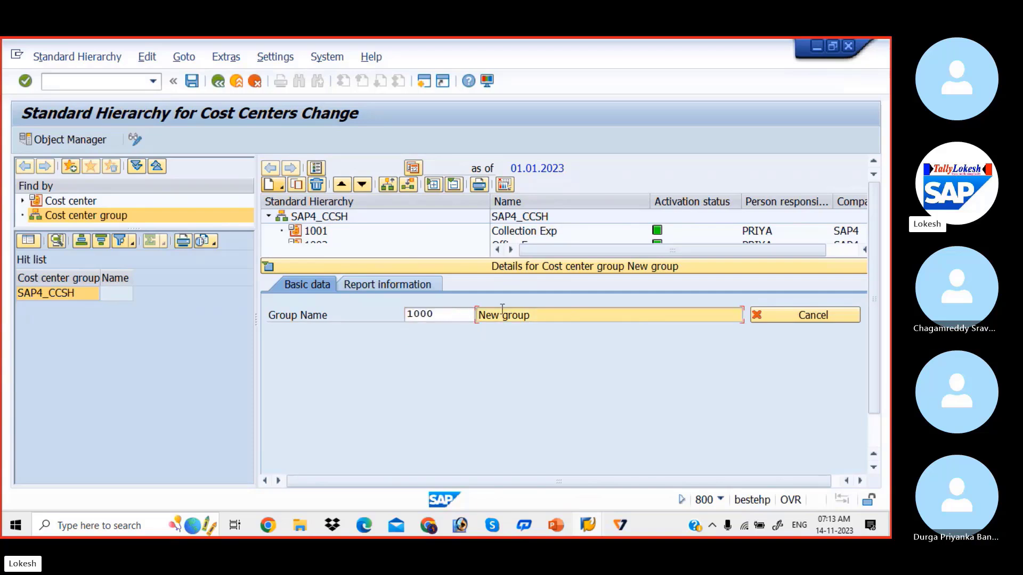
Set the description of group 1000 to Administration, save the standard hierarchy and collapse the group details.
left_click_drag(549, 320, 416, 314)
type("AD")
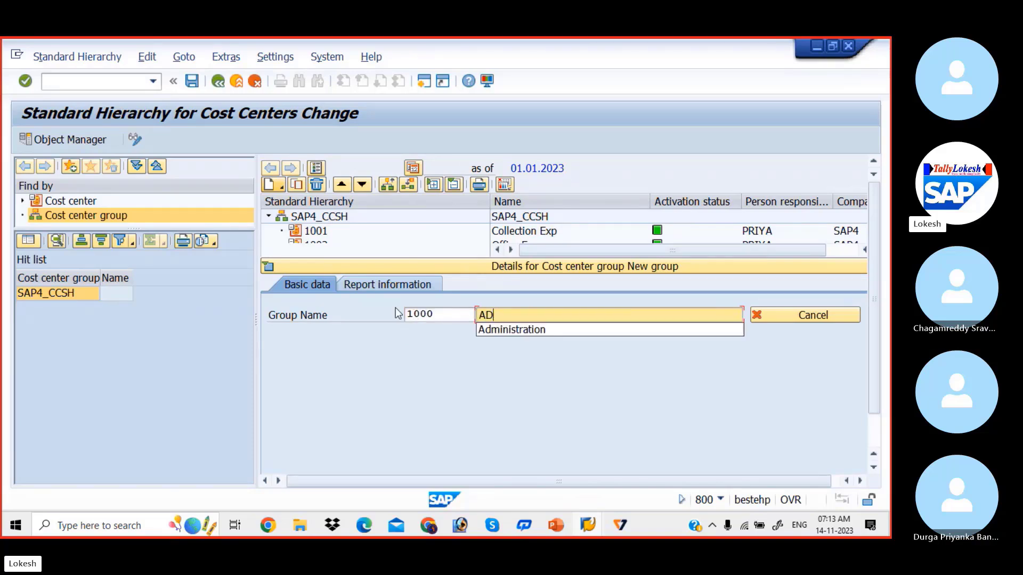
left_click(491, 332)
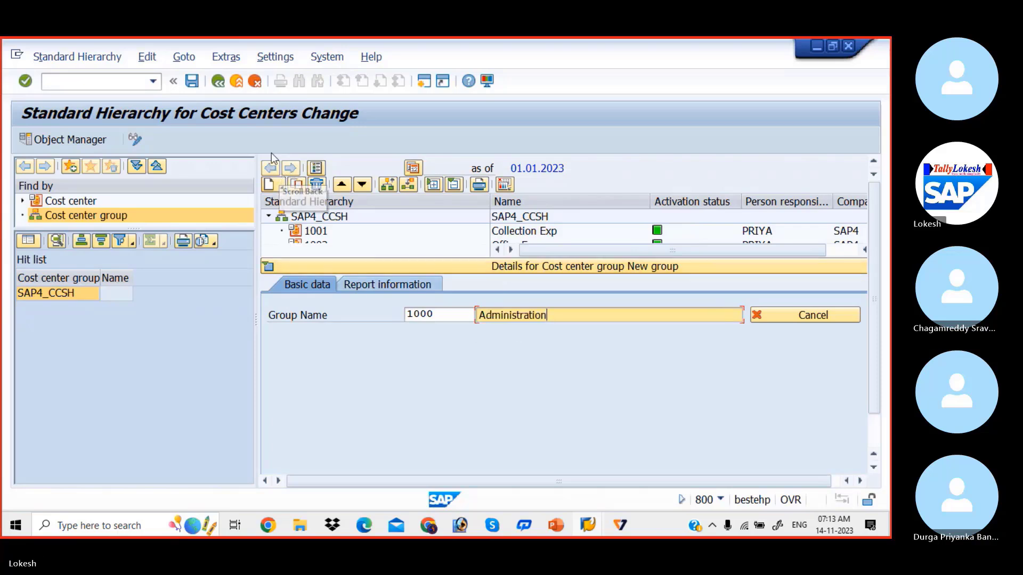
left_click(194, 82)
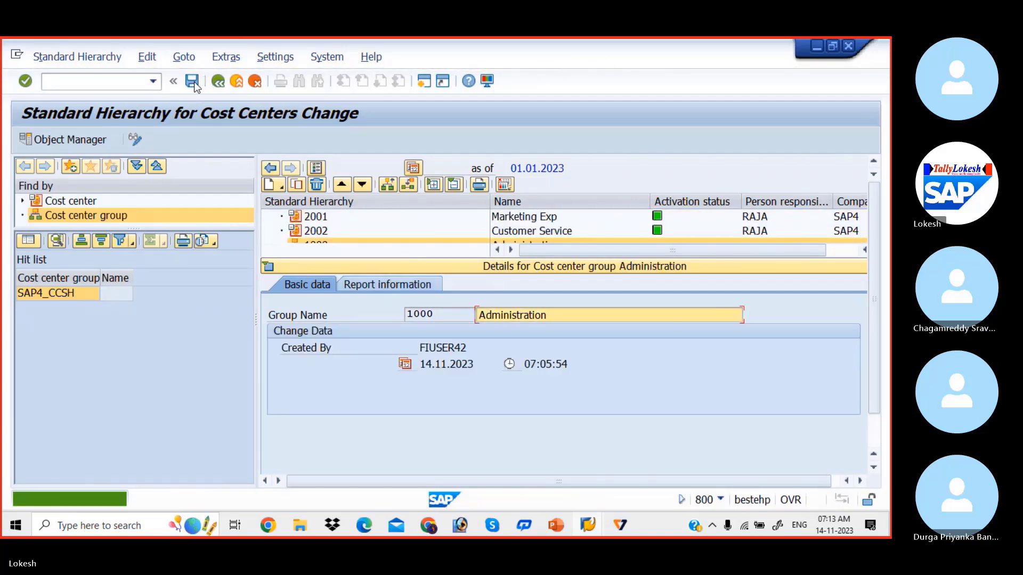
left_click(269, 266)
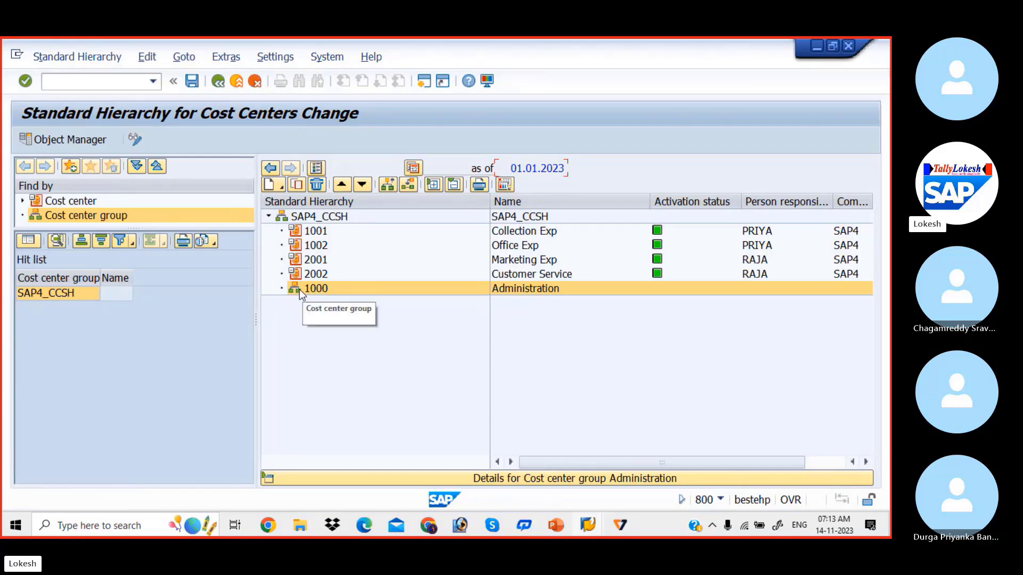
Add cost center group 2000 with the description Sales at the same level as group 1000.
right_click(300, 291)
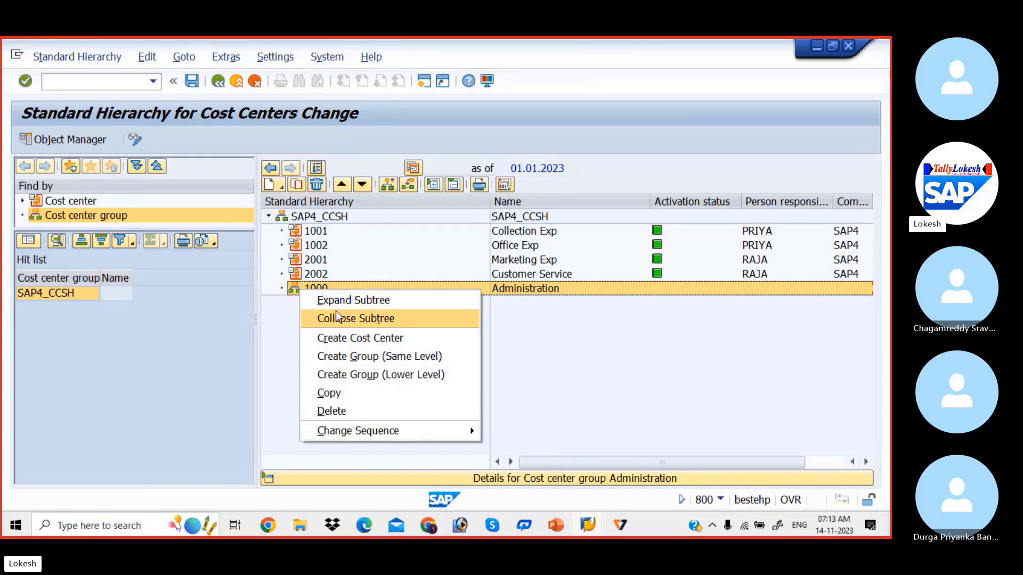
left_click(350, 357)
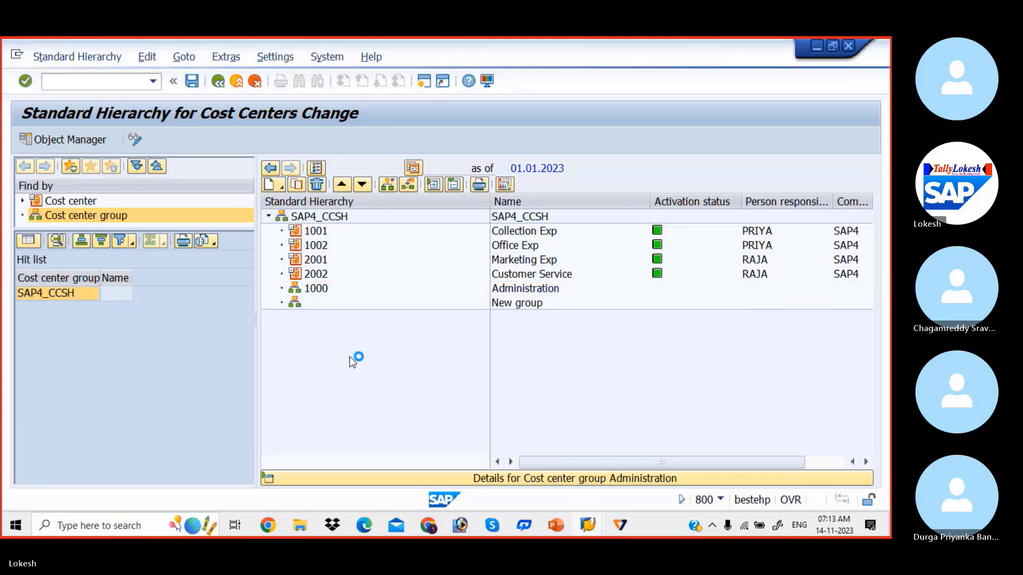
type("2")
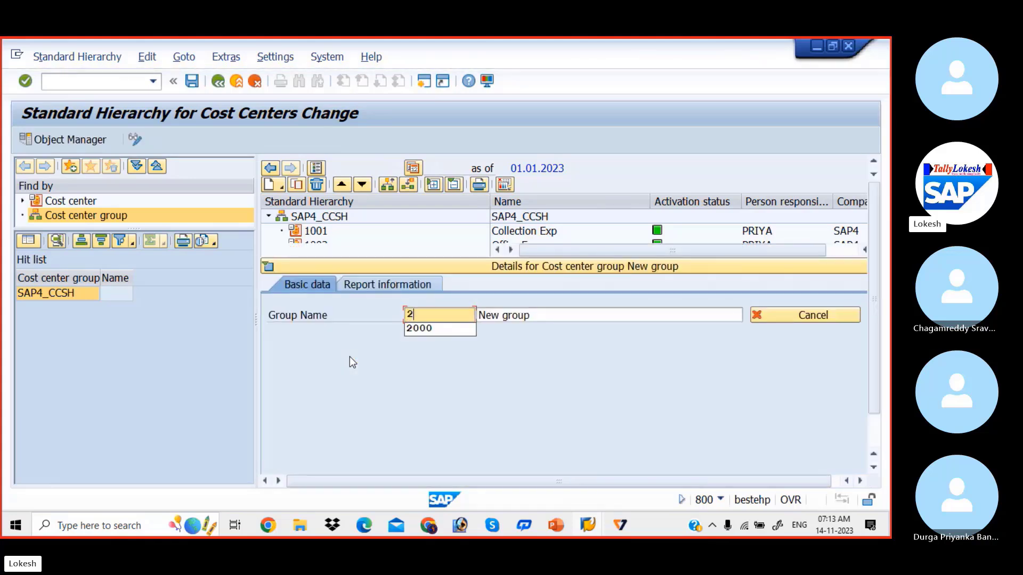
type("000")
key("Tab")
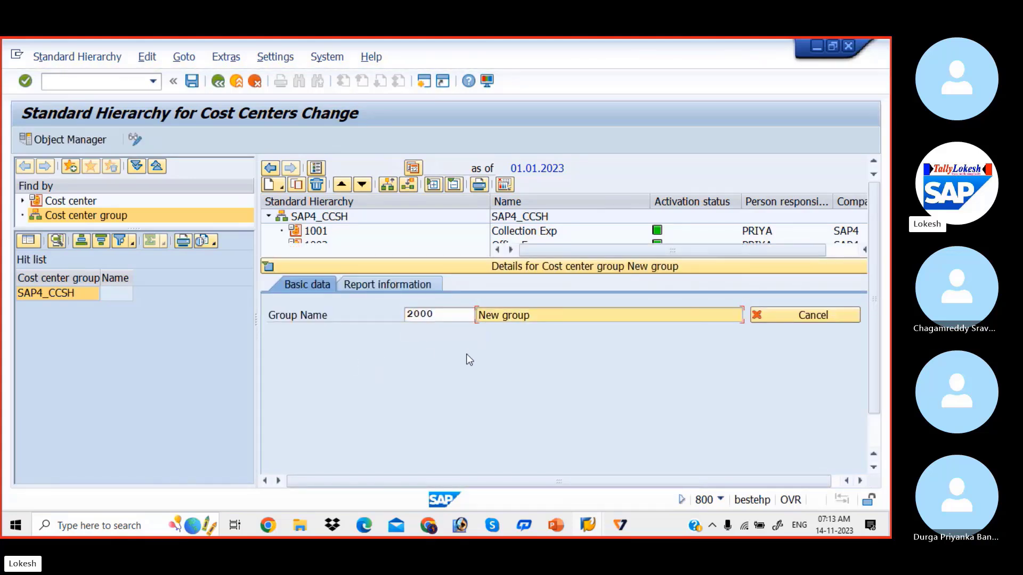
key("Return")
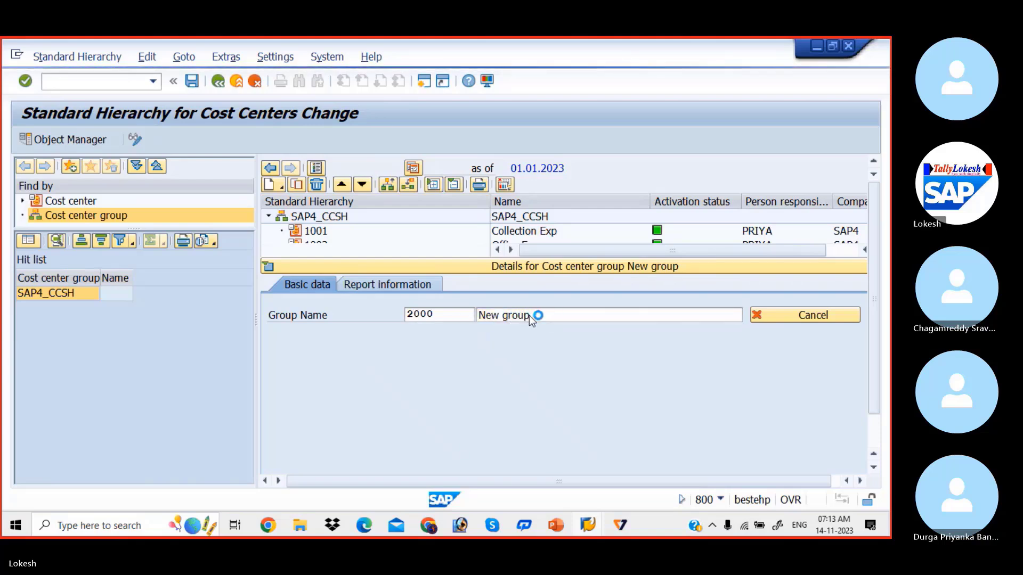
left_click_drag(538, 317, 422, 296)
type("S")
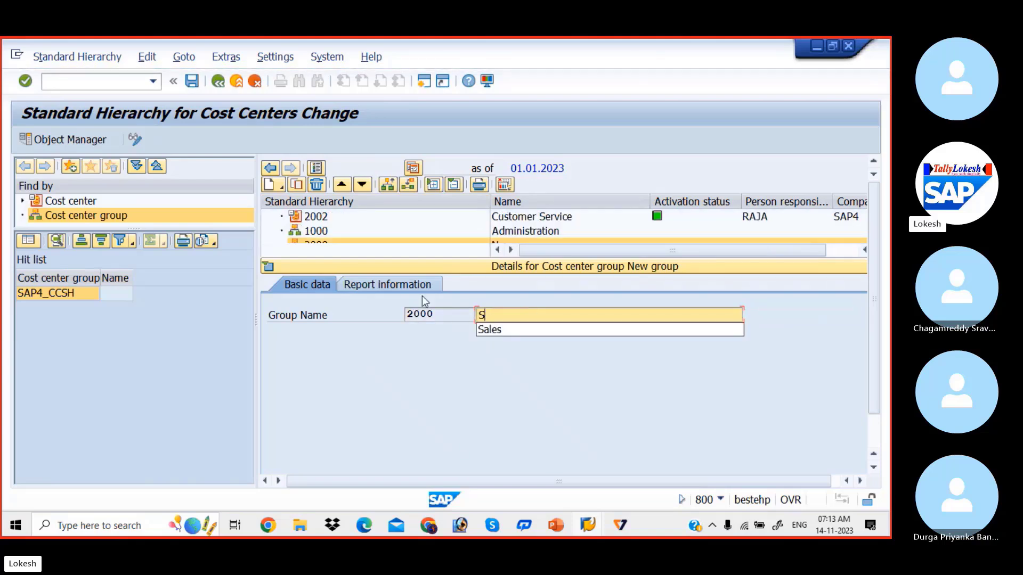
left_click(488, 331)
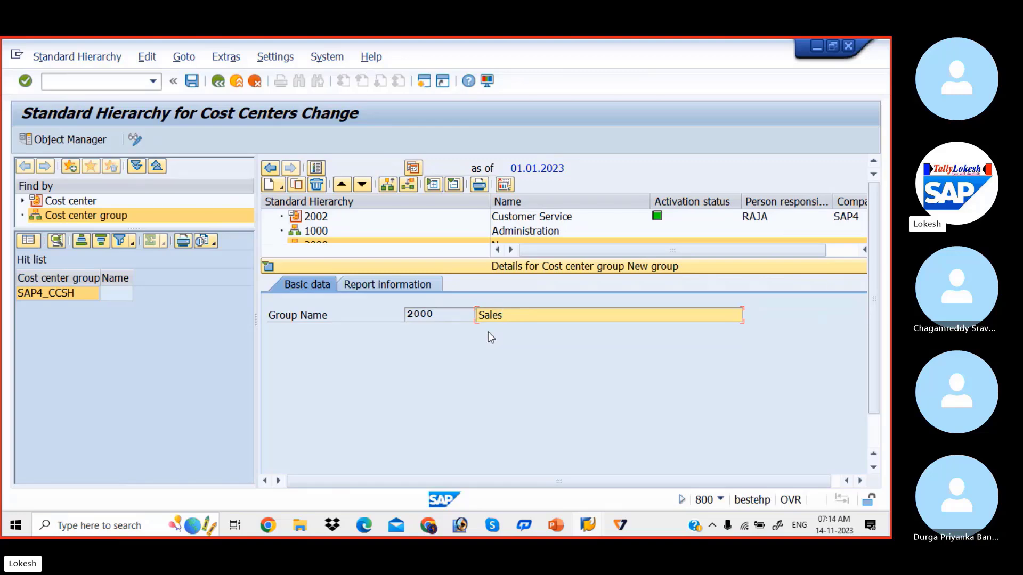
Check the Administration and Sales groups on the PowerPoint hierarchy slide, and save the standard hierarchy in SAP with the group details collapsed.
key("alt+Tab")
left_click(407, 293)
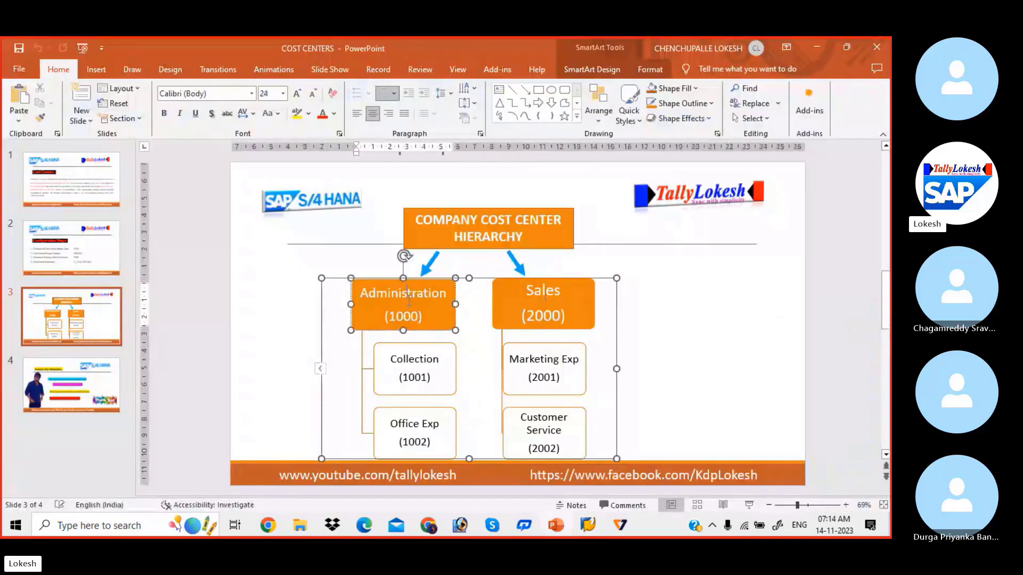
left_click(533, 299)
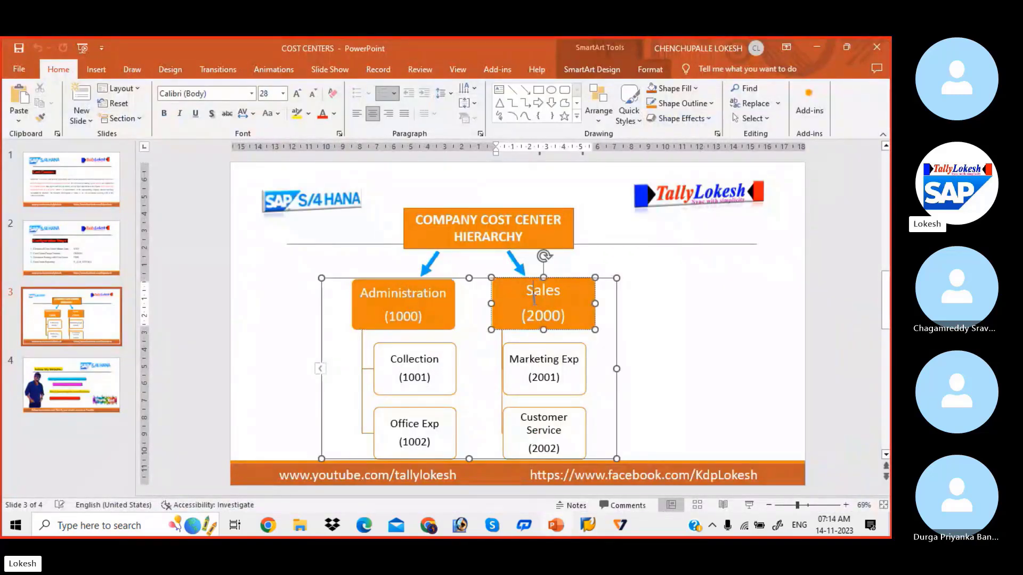
key("alt+Tab")
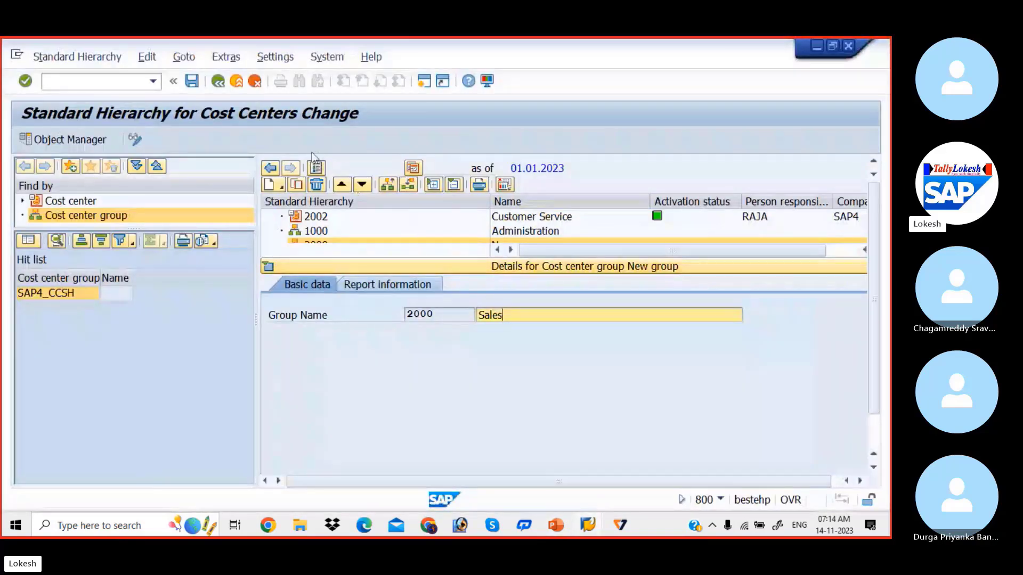
left_click(193, 81)
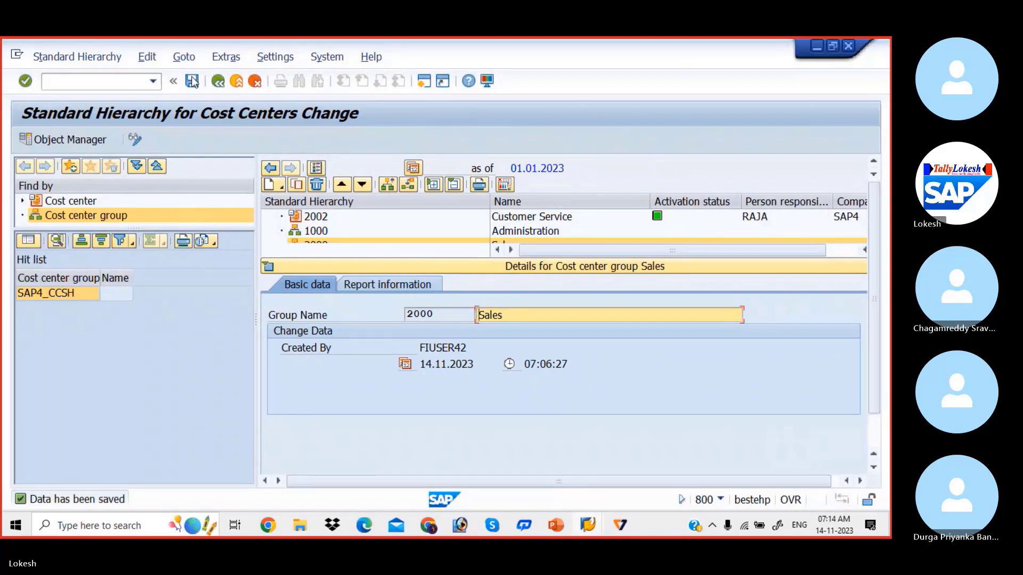
left_click(269, 267)
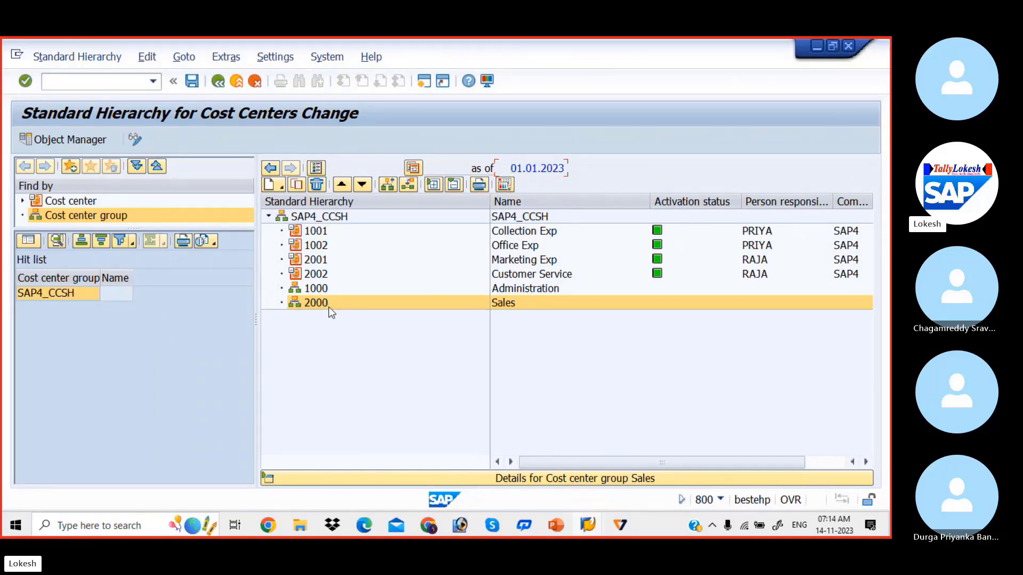
Check the cost center assignments on the PowerPoint slide, and move cost centers 1001 and 1002 under group 1000 Administration in SAP.
key("alt+Tab")
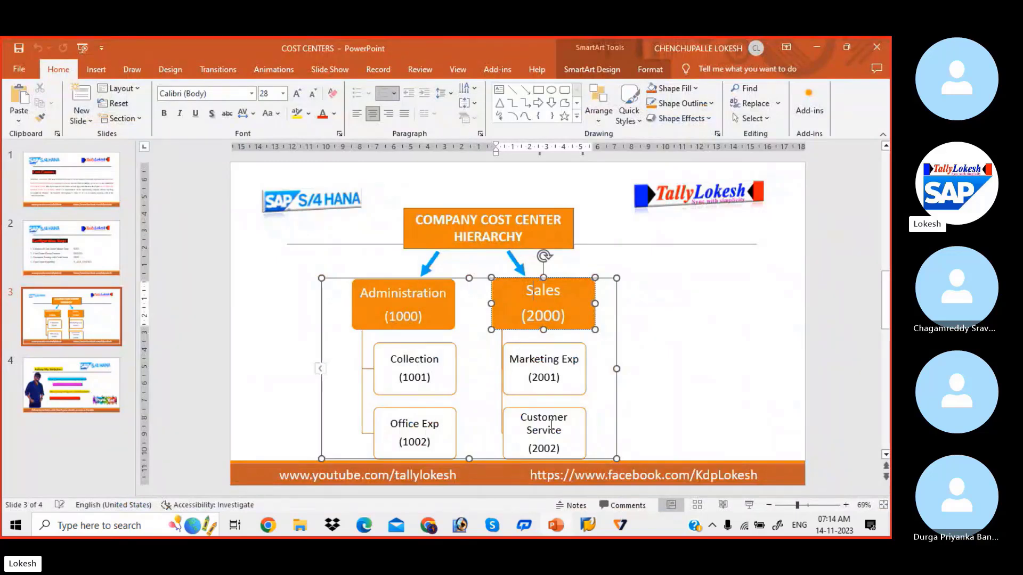
key("alt+Tab")
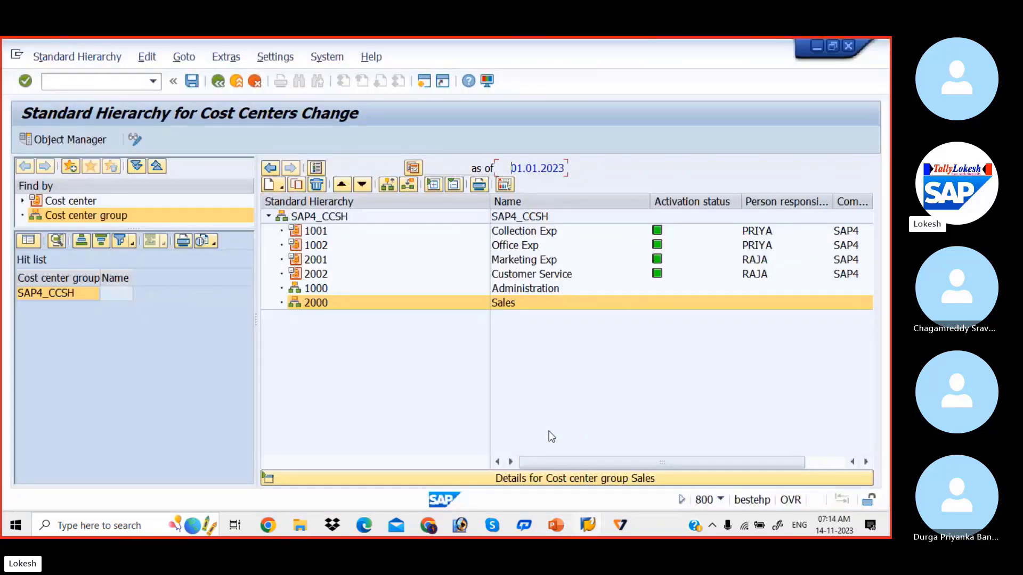
left_click(303, 288)
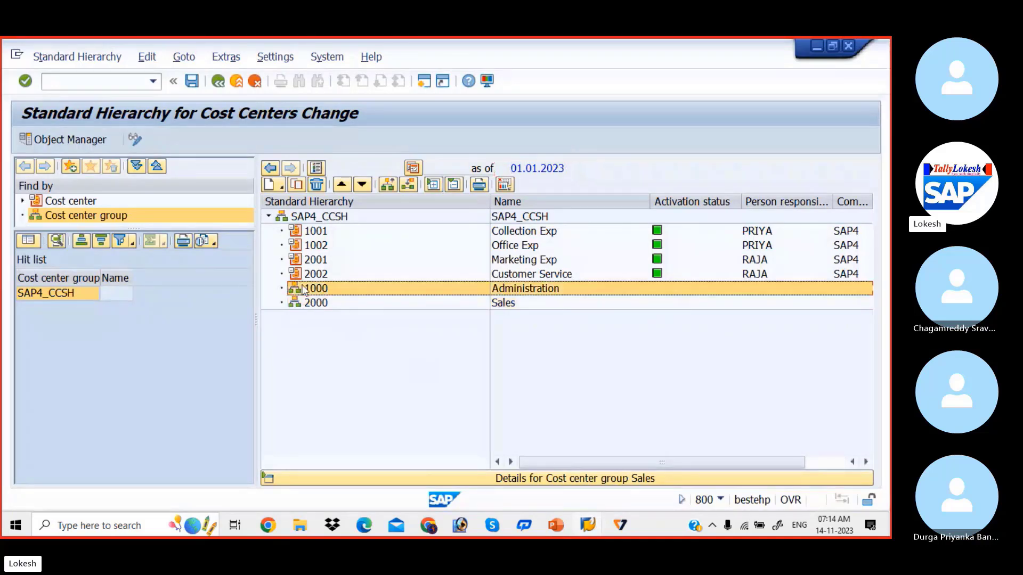
left_click(298, 234)
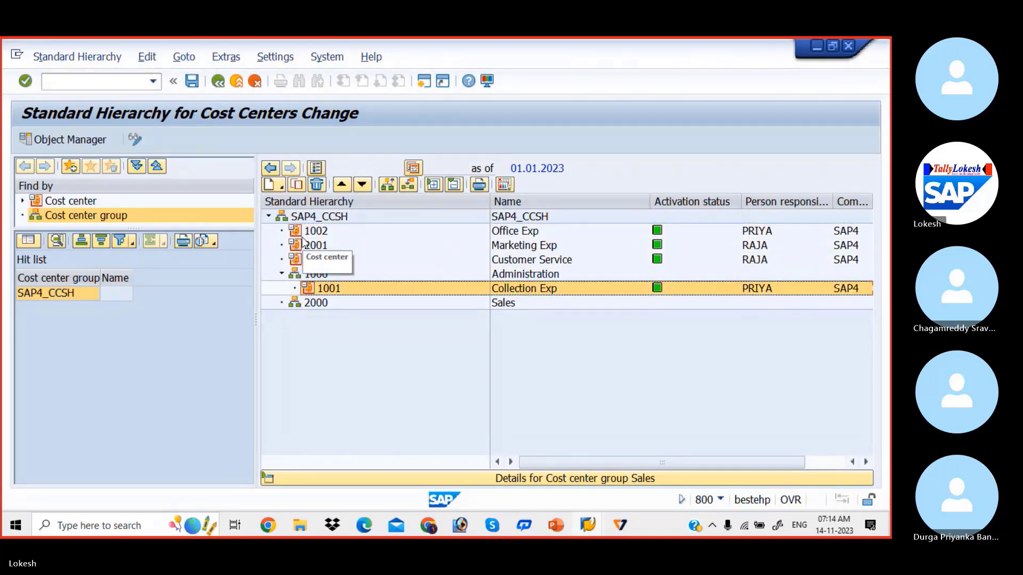
left_click(301, 235)
left_click_drag(302, 238, 298, 277)
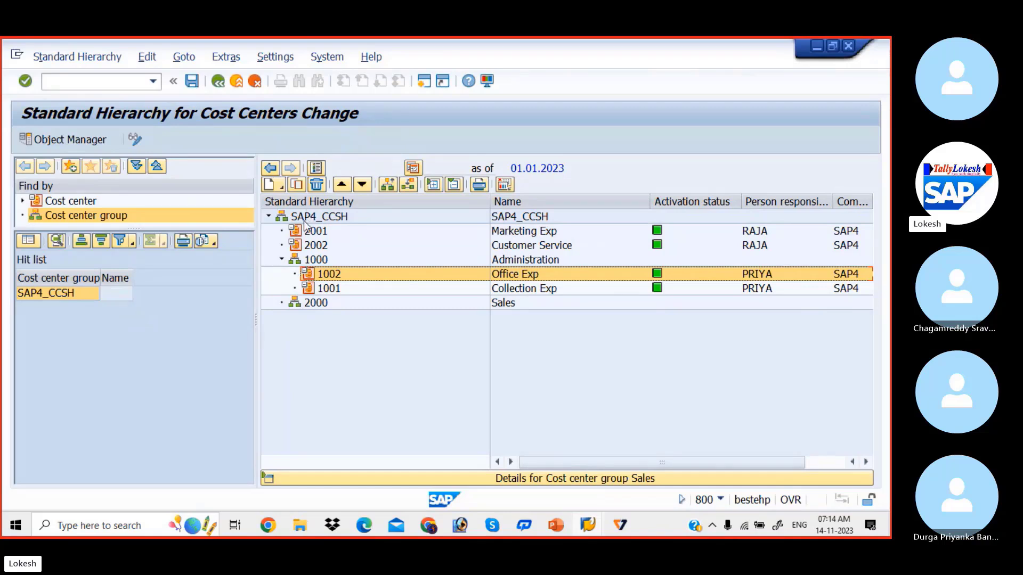
Move cost centers 2001 and 2002 under group 2000 Sales and save the standard hierarchy.
left_click(301, 234)
left_click_drag(301, 234, 298, 302)
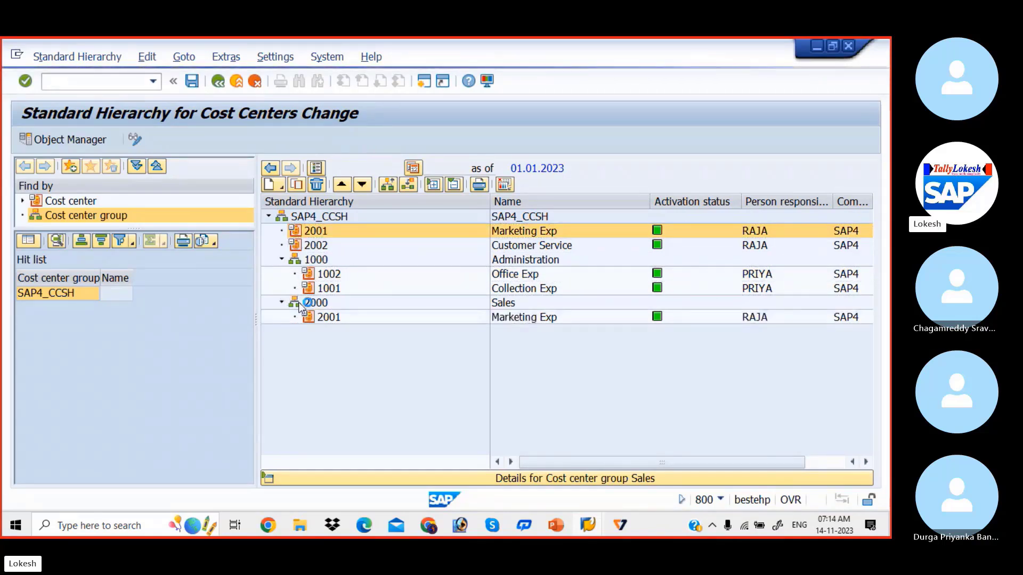
left_click(301, 234)
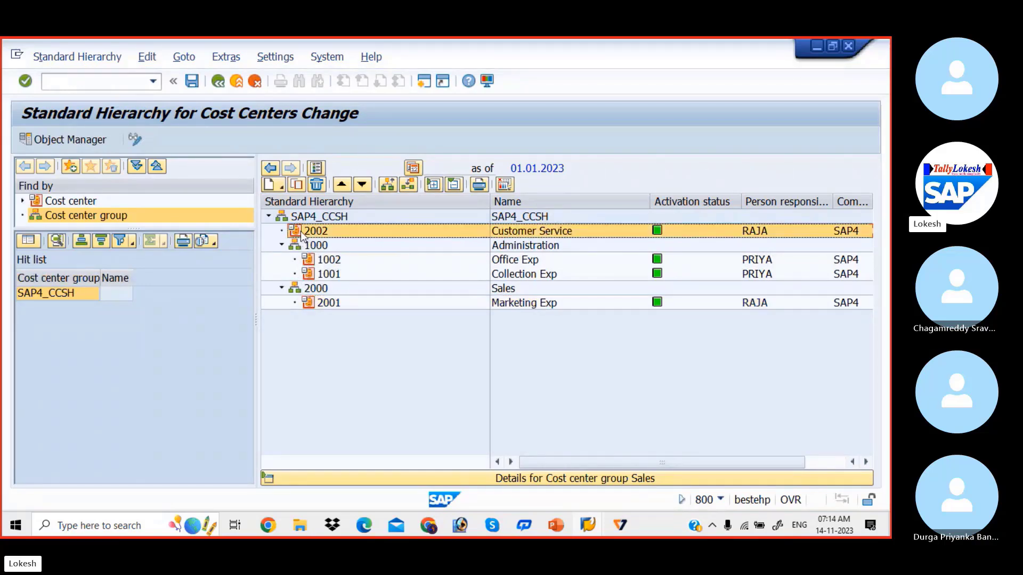
left_click_drag(301, 238, 299, 294)
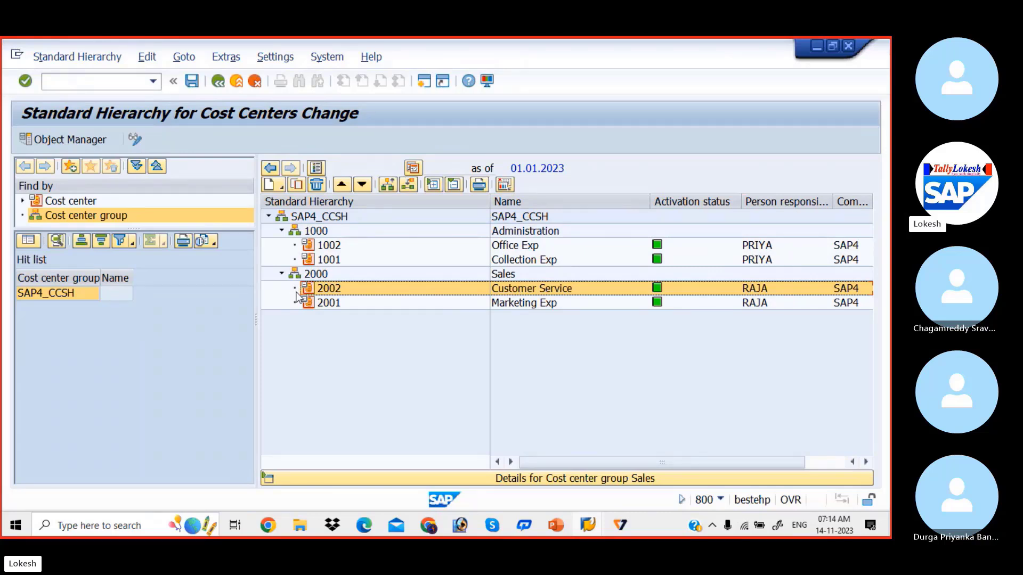
left_click(192, 80)
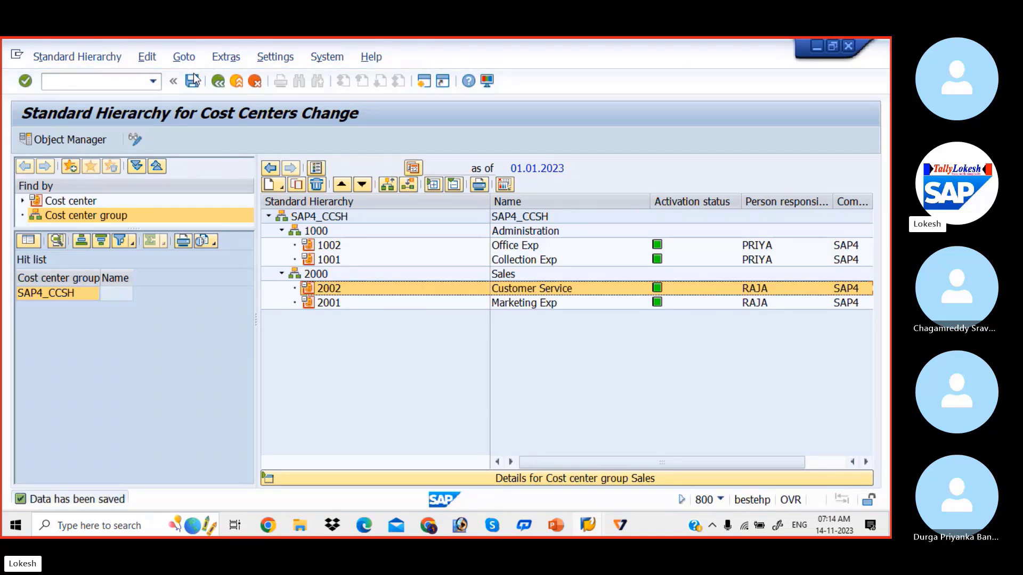
Look up the document posting transaction in the PowerPoint configuration steps, and open FB50 in SAP.
key("alt+Tab")
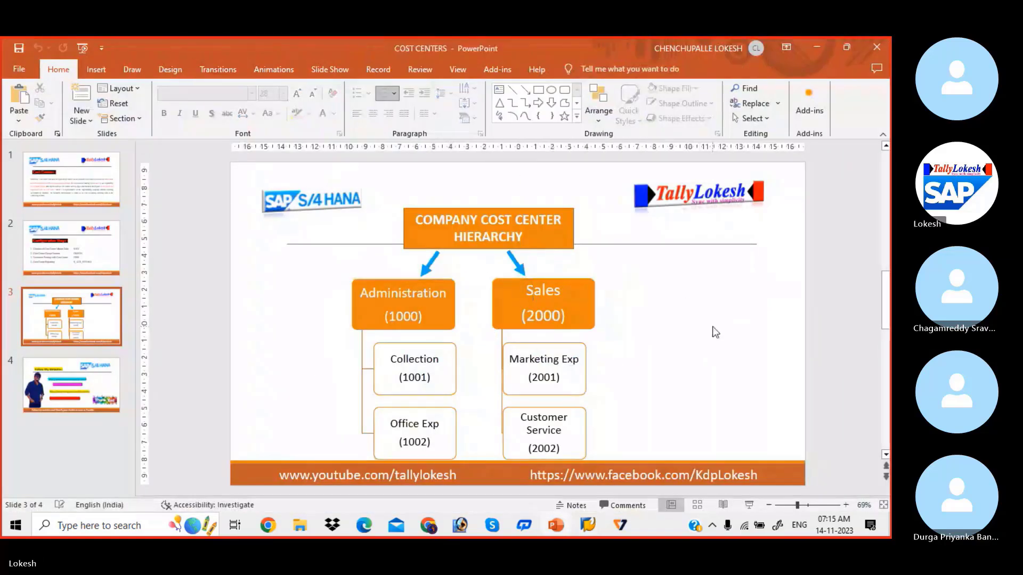
scroll(716, 333, "up", 1)
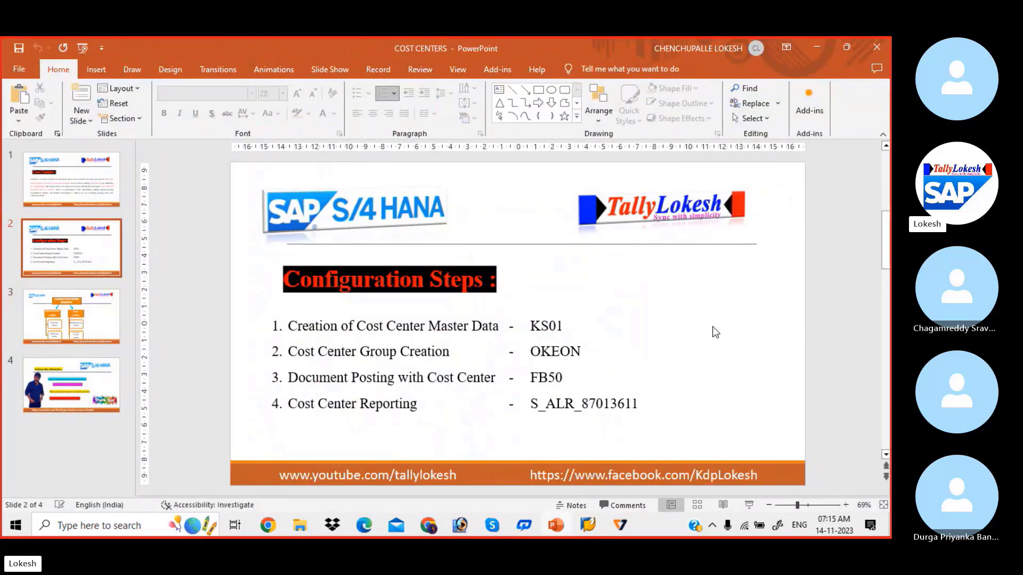
key("alt+Tab")
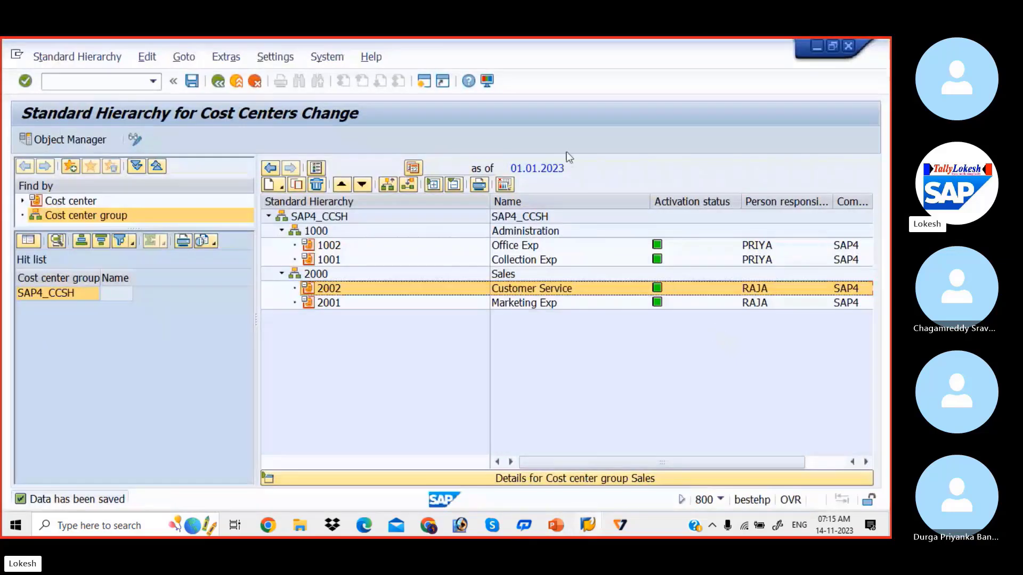
left_click(109, 79)
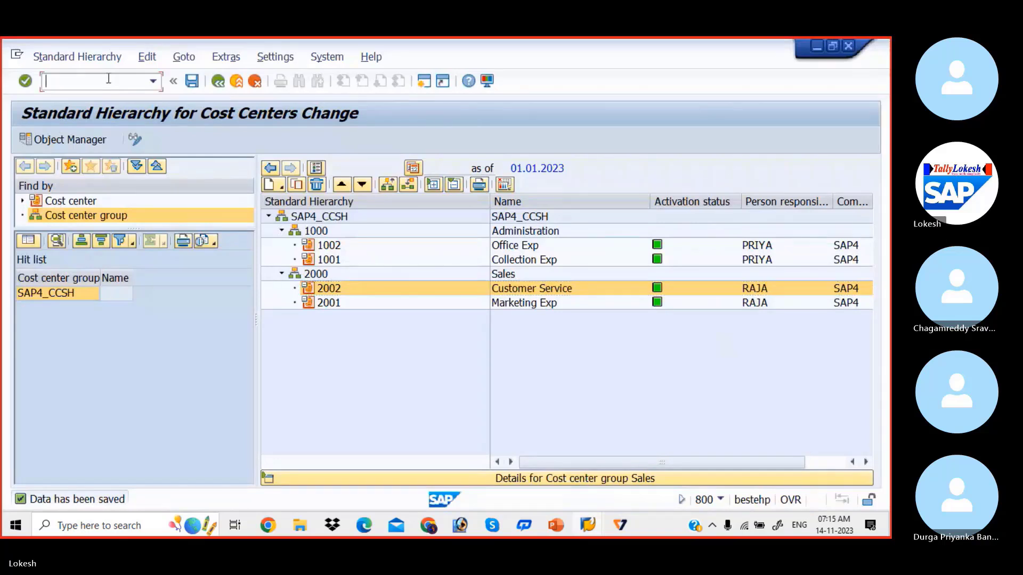
type("/NF")
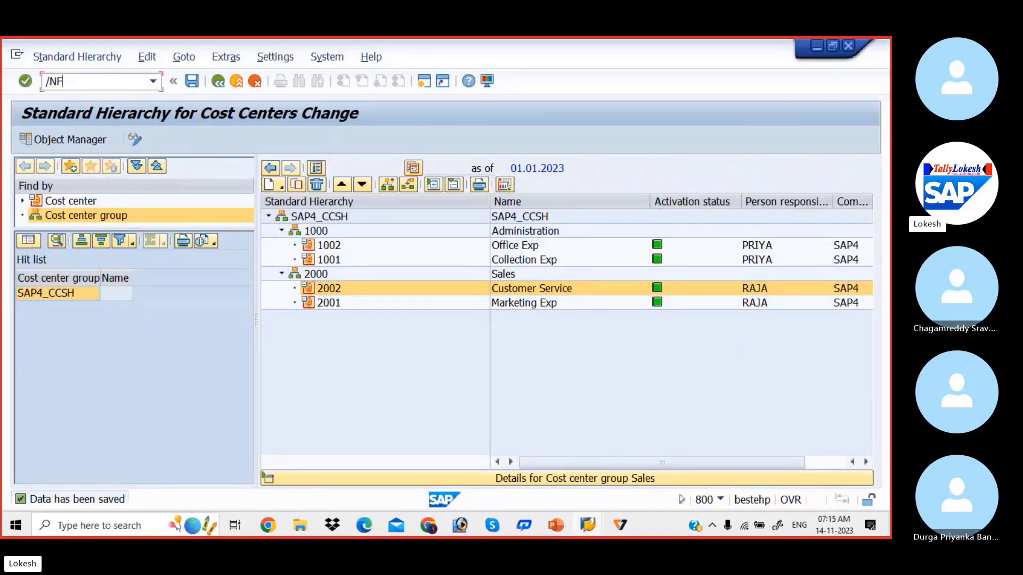
type("B50")
key("Return")
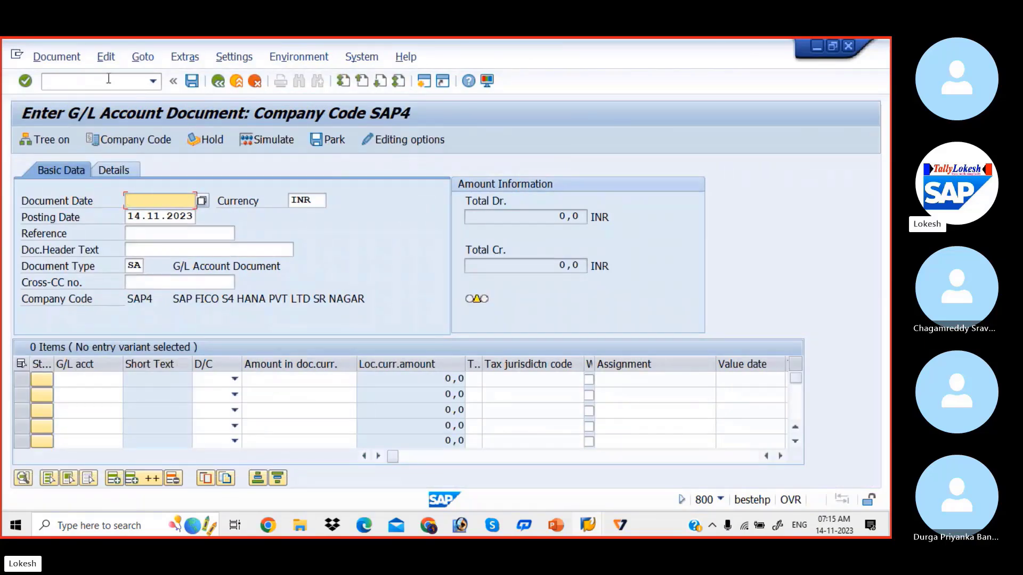
Set the document date of the G/L account document to 14.11.2023.
type("14.11.202")
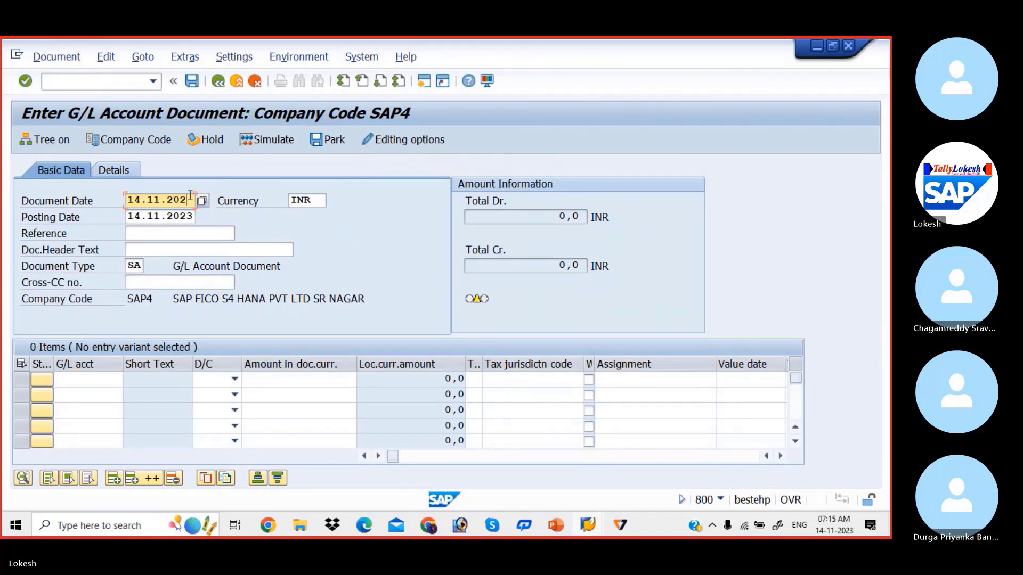
key("Tab")
key("Tab")
key("Tab")
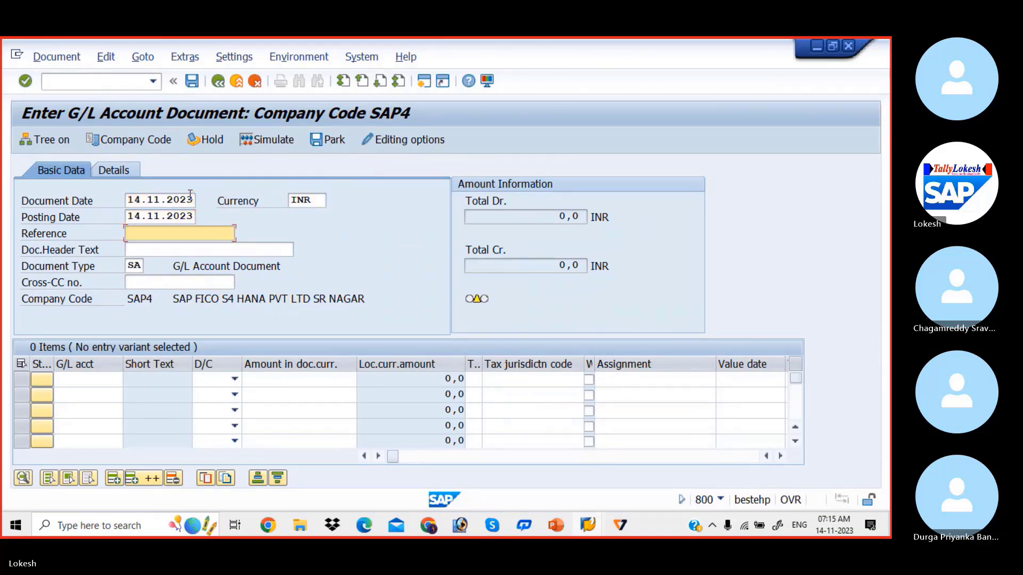
Enter the reference 001 and the document header text RENT A/C.
type("REN")
key("BackSpace")
key("BackSpace")
type("001")
key("Tab")
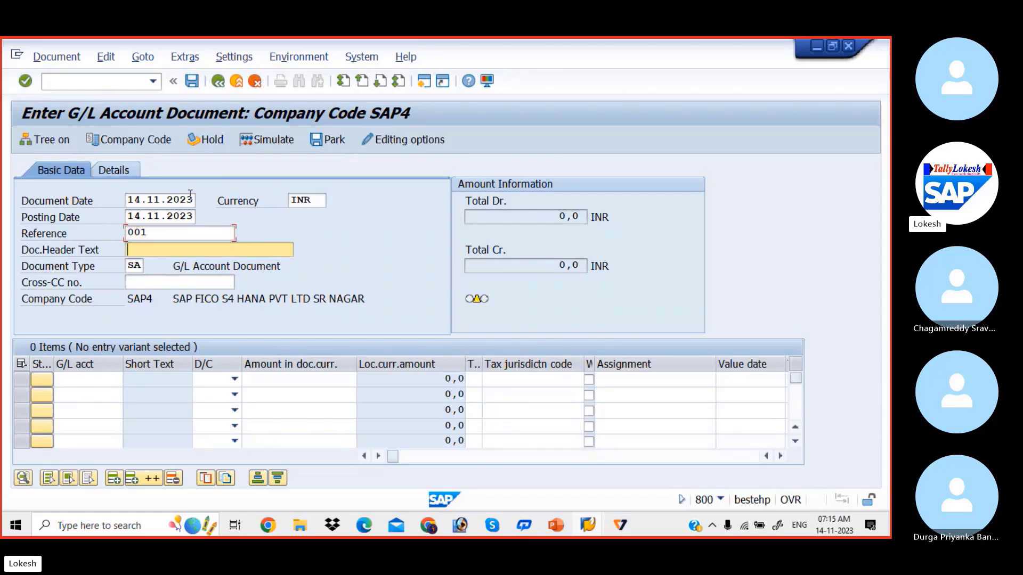
type("RE")
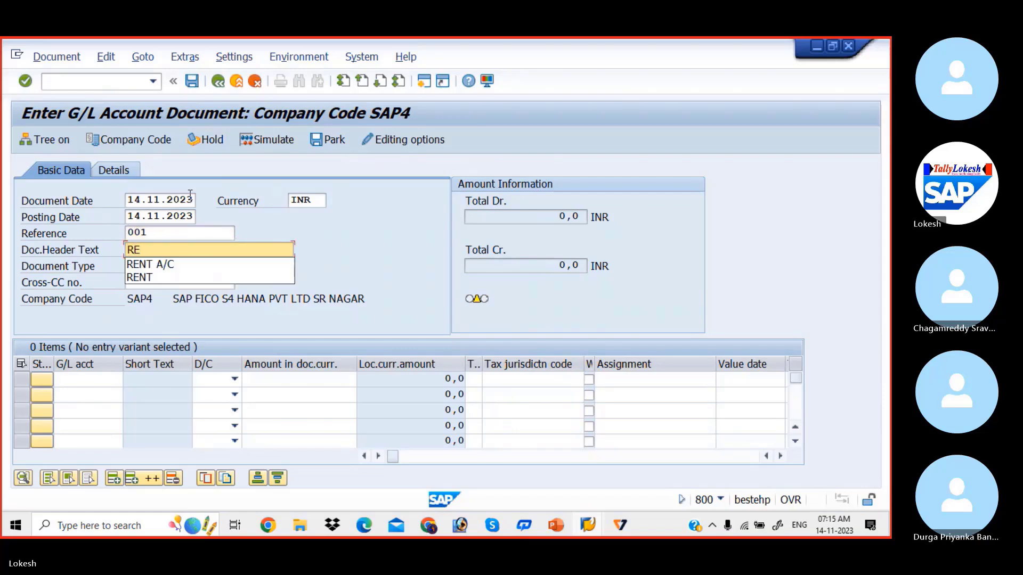
key("Down")
key("Return")
key("Tab")
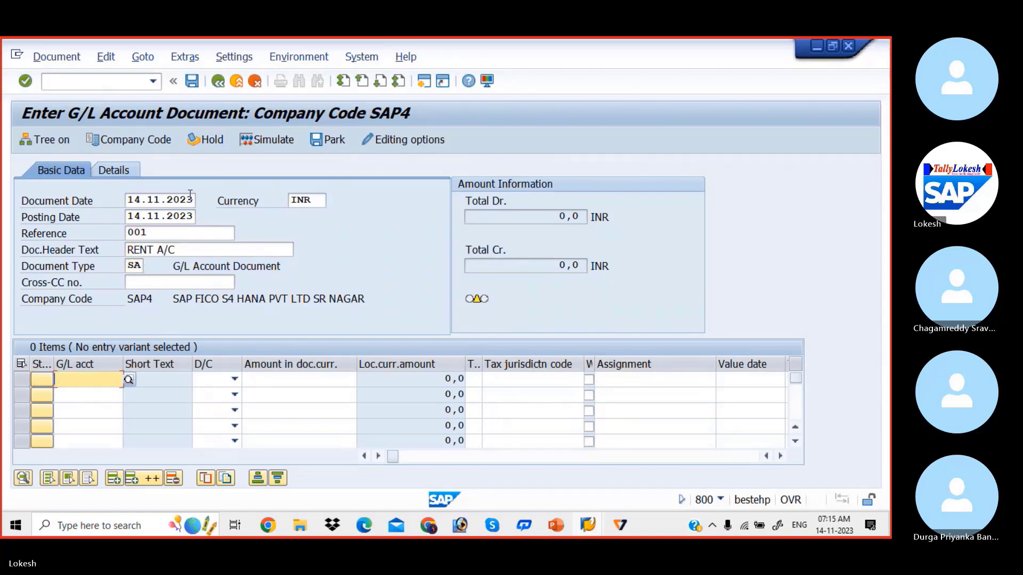
Fill the first line item with G/L account 400001 as a debit of 5000.
key("space")
key("Down")
key("Tab")
key("Down")
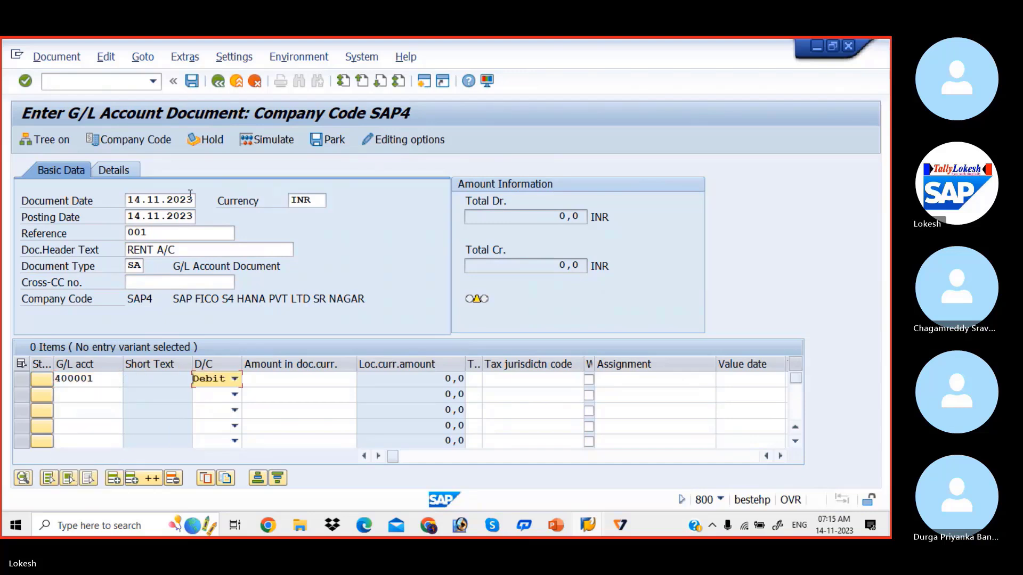
key("Tab")
key("space")
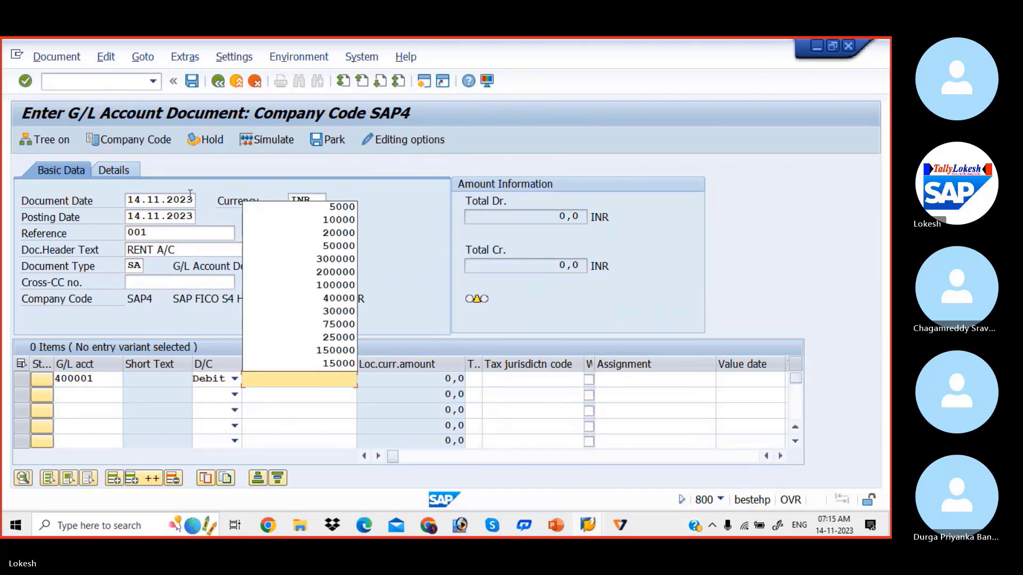
key("Down")
key("Tab")
key("Tab")
key("Tab")
key("Tab")
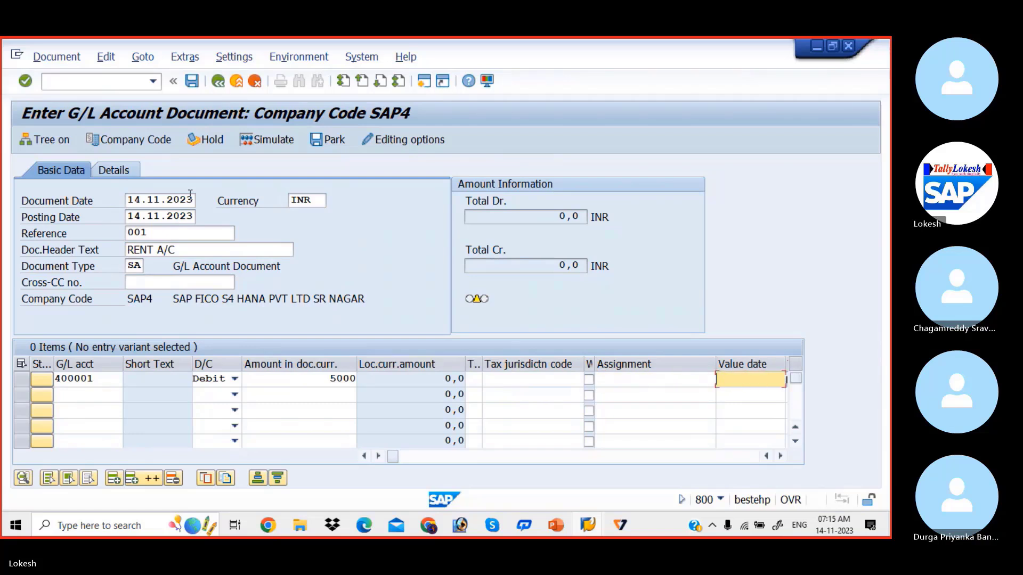
Enter the value date 14.11.2023 and the text Rent for the first line item.
type("14.11.202")
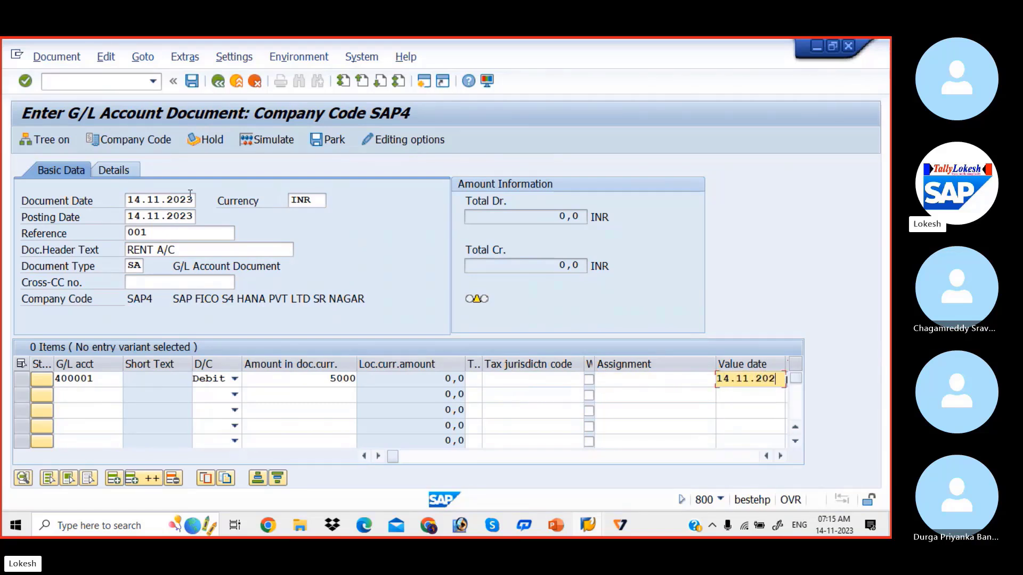
type("3")
key("Tab")
type("R")
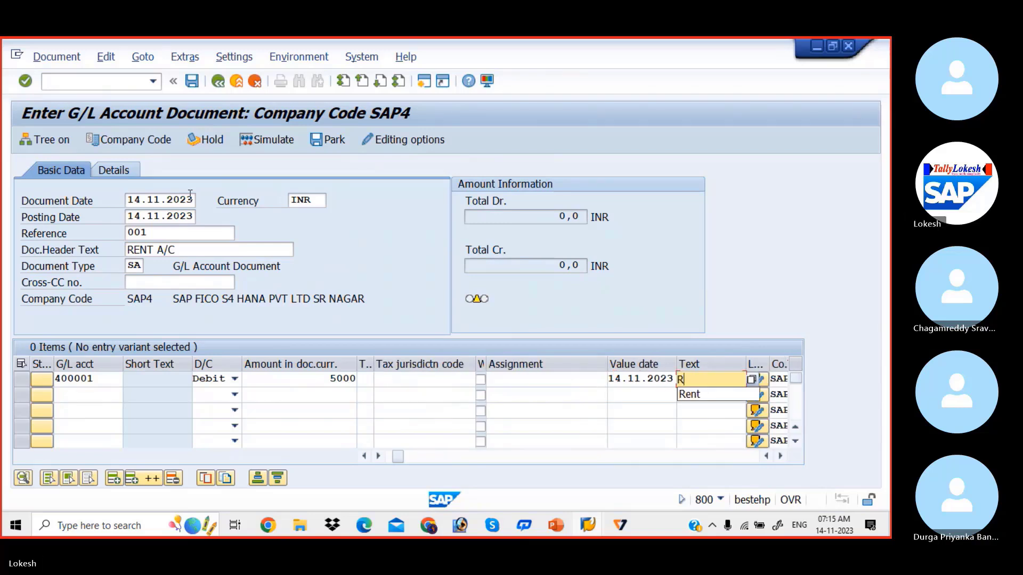
key("Tab")
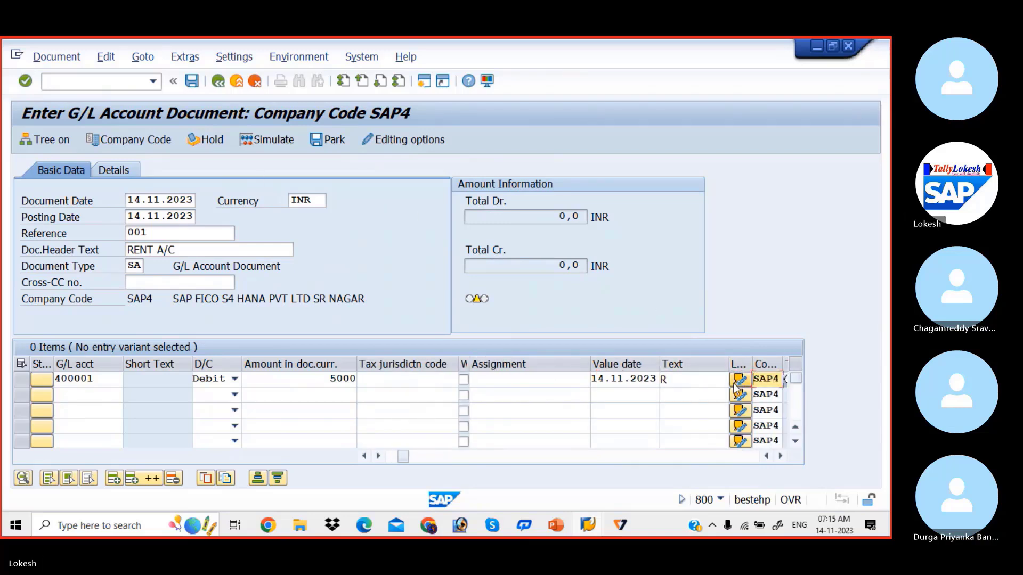
left_click(684, 384)
type("E")
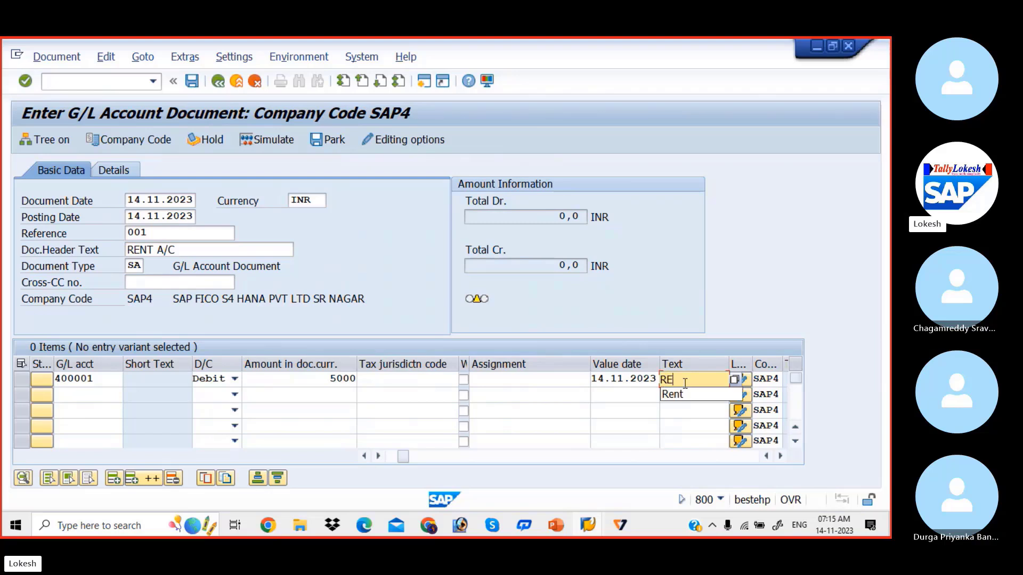
key("Down")
Look up the SAP4 cost centers and assign cost center 1001 to the first line item.
key("Tab")
key("Tab")
key("Tab")
key("Tab")
key("Tab")
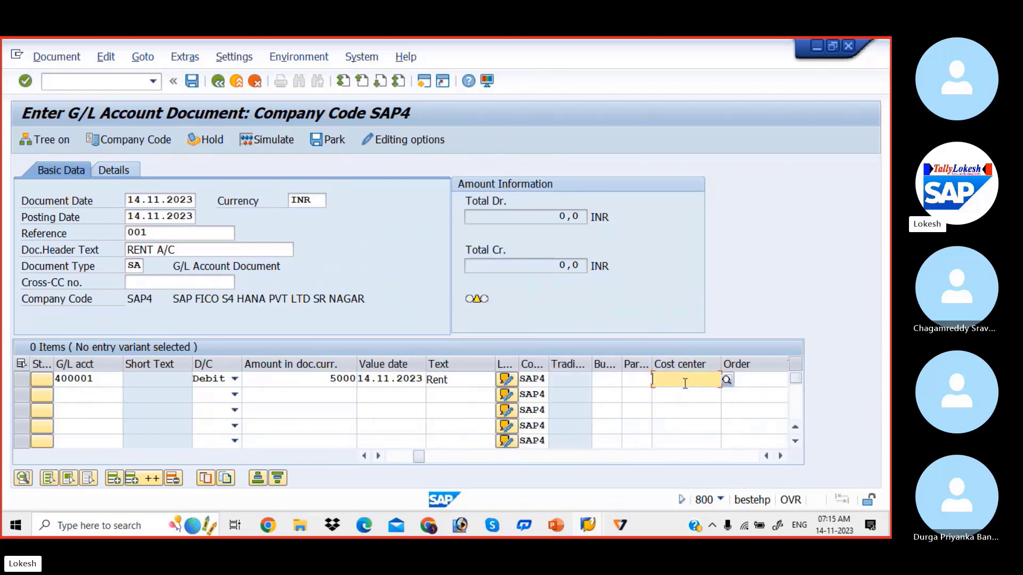
left_click(727, 379)
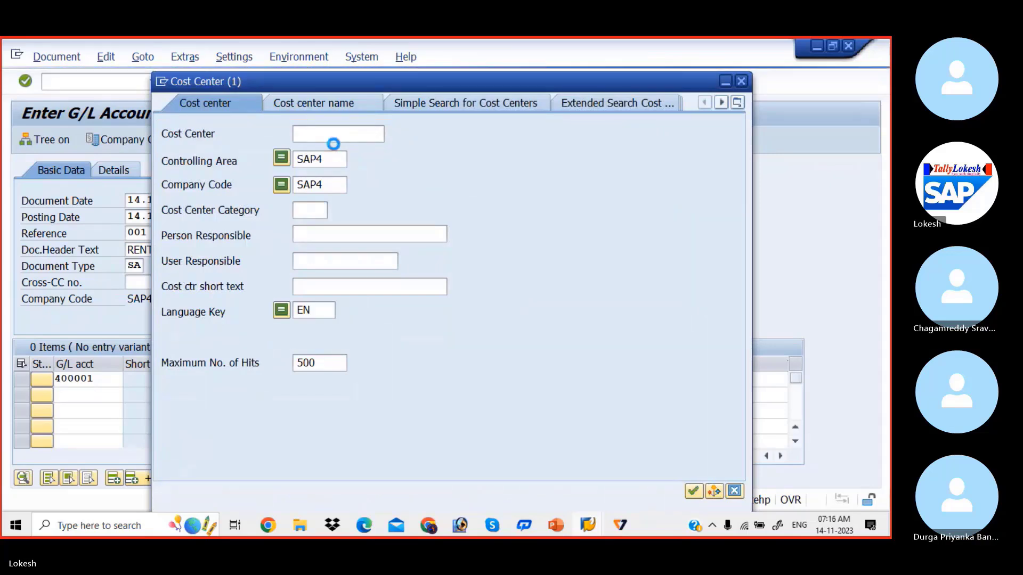
key("Return")
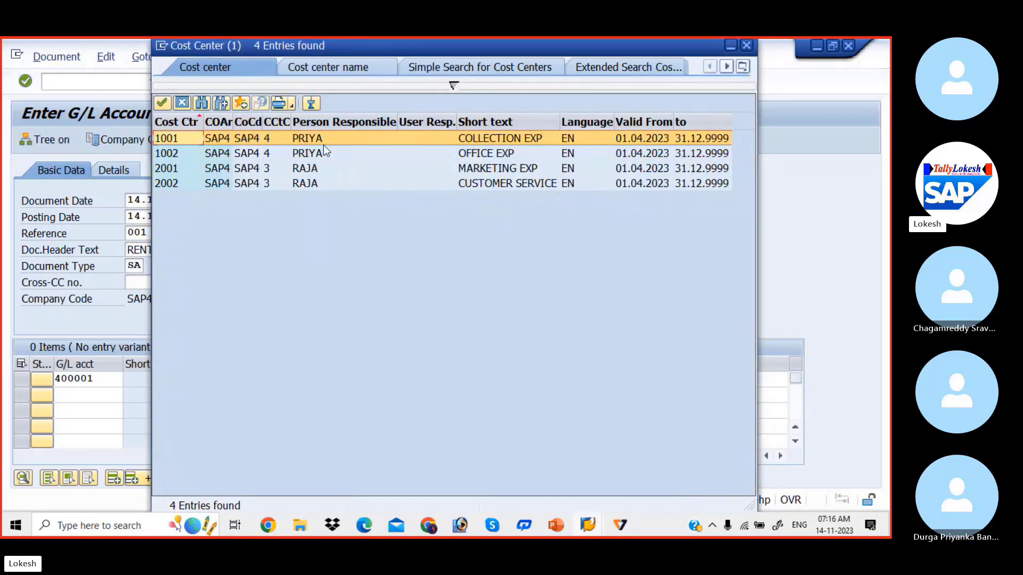
left_click(351, 142)
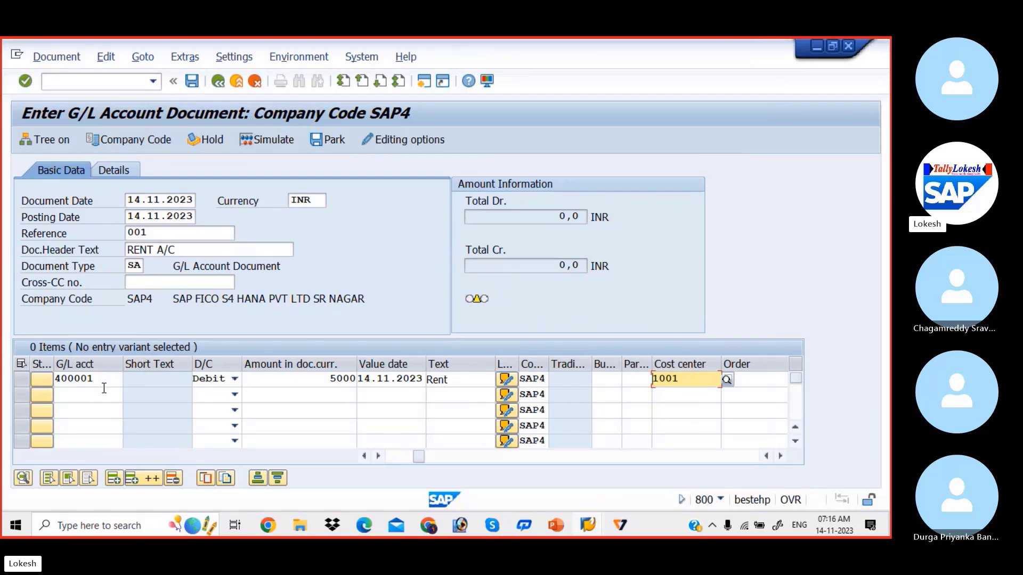
Add a second line item for G/L account 400001 as a debit of 5000.
left_click(103, 393)
key("Down")
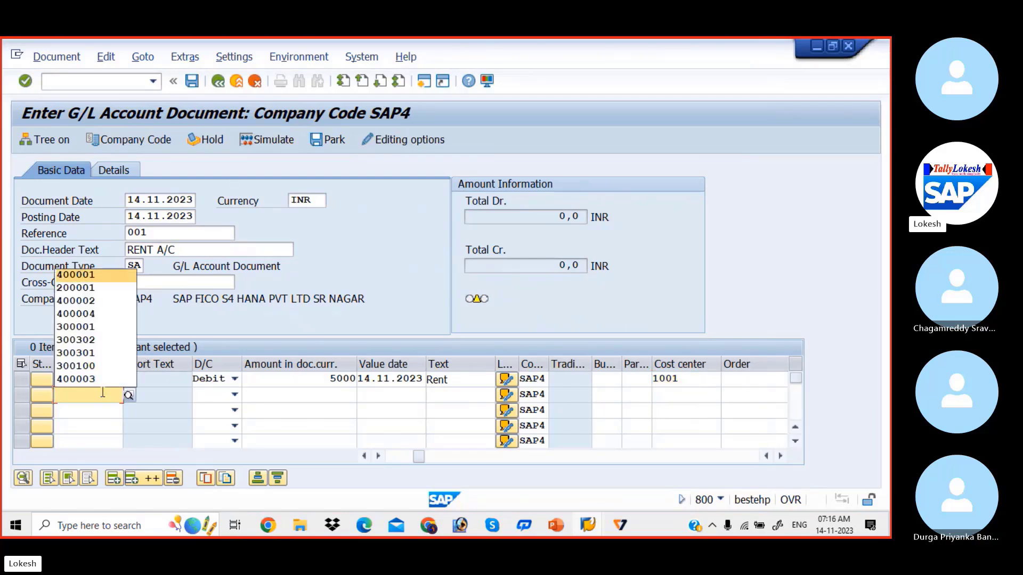
key("Return")
key("Tab")
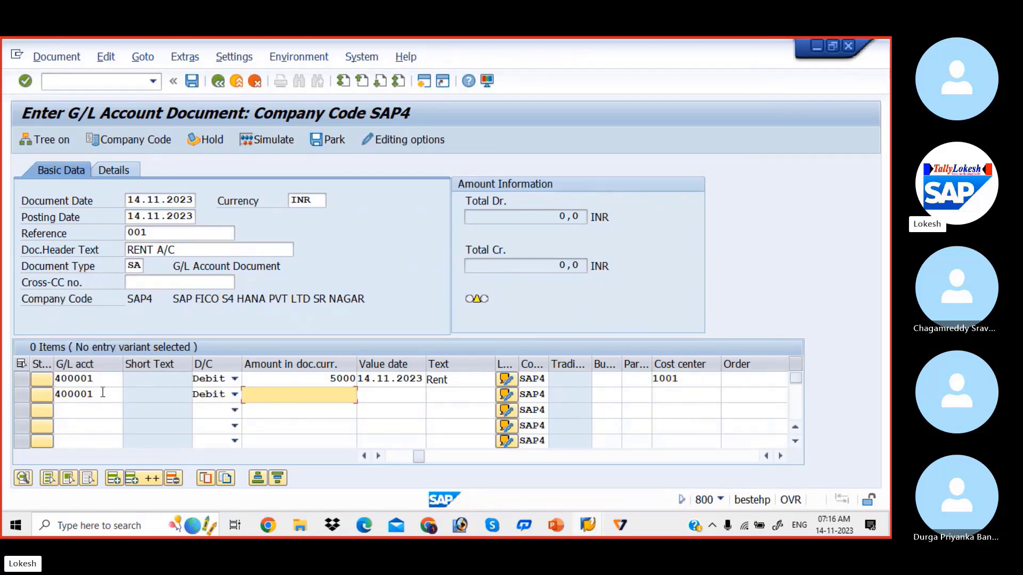
key("Tab")
key("Tab")
key("Tab")
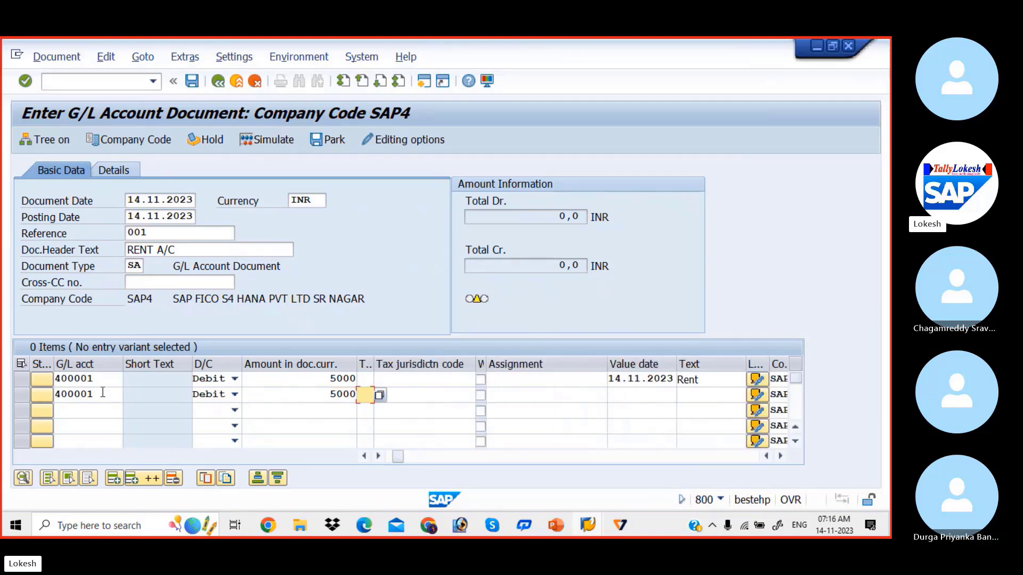
key("Tab")
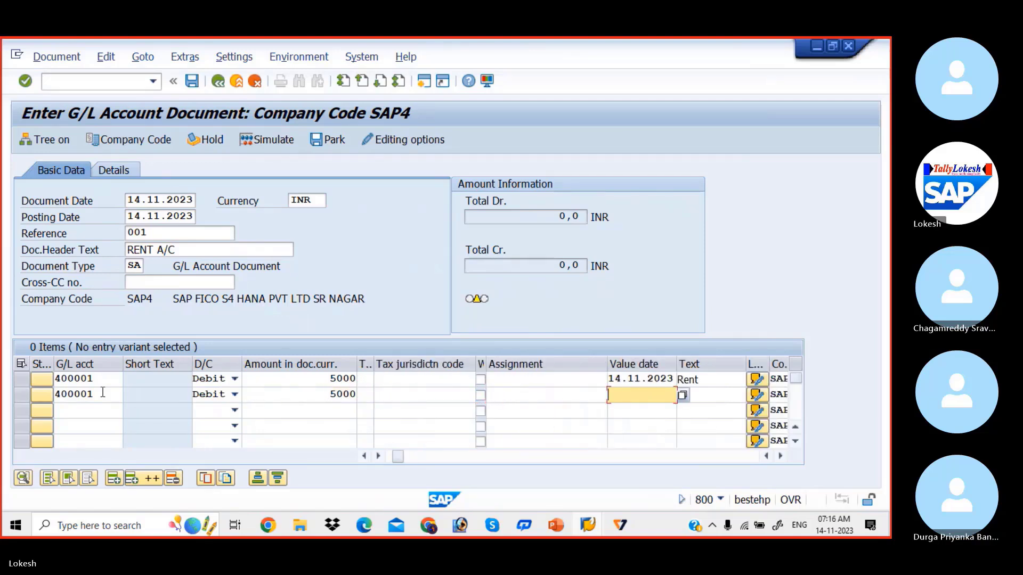
Enter the value date 14.11.2023 and the text Rent for the second line item.
type("14")
key("Down")
key("Tab")
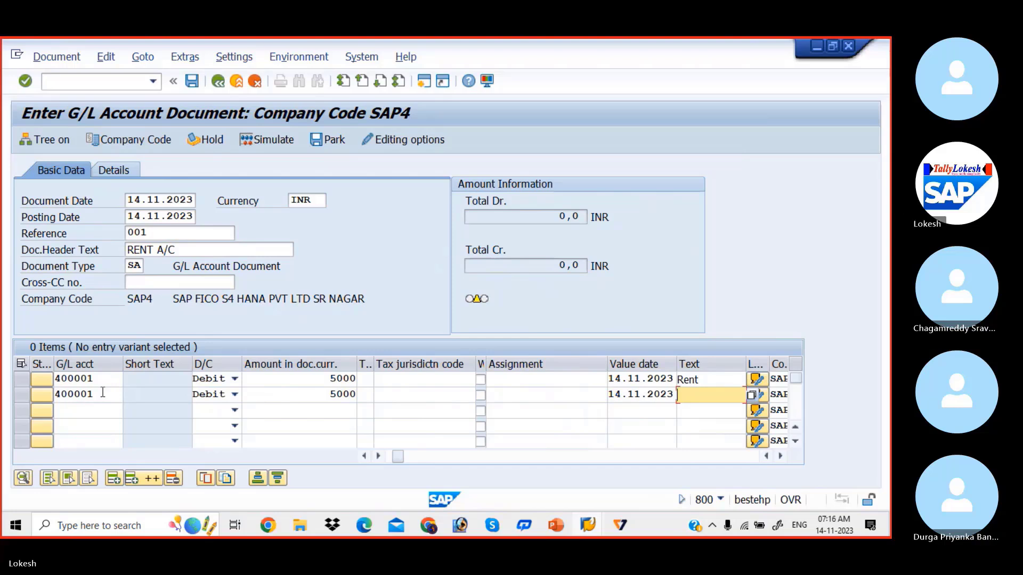
type("R")
key("Down")
key("Tab")
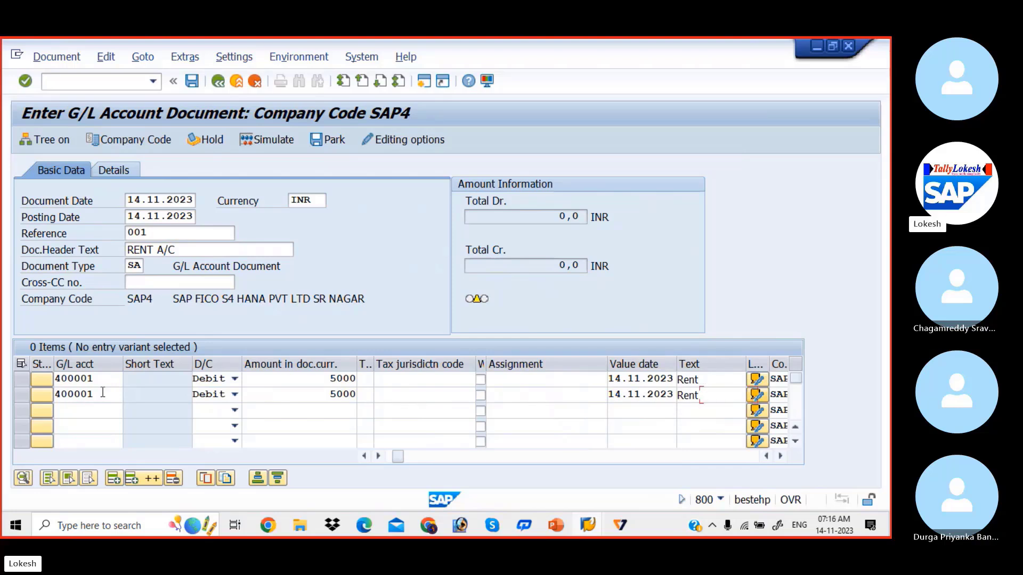
Assign cost center 1002 to the second line item.
key("Tab")
key("Tab")
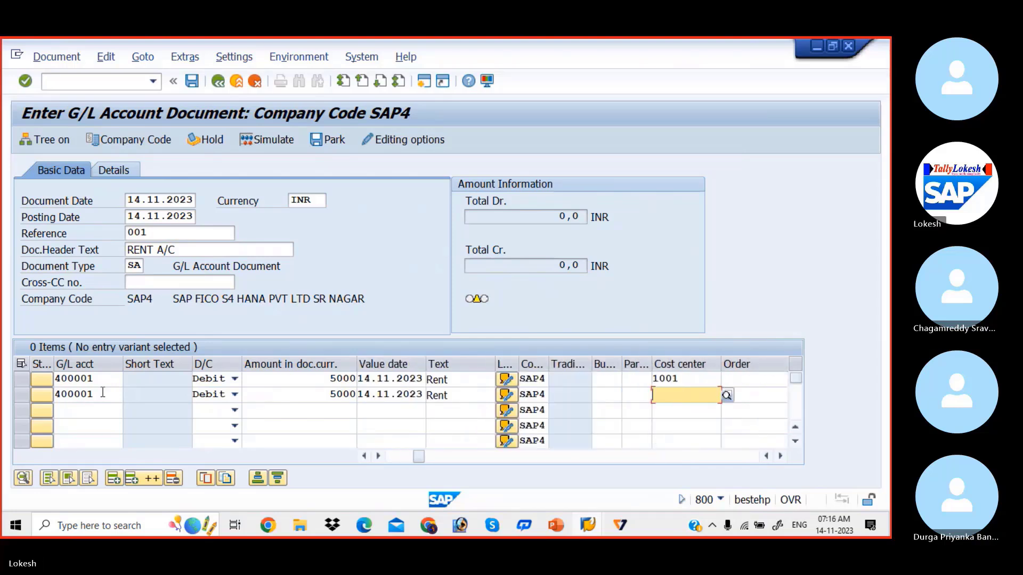
type("1002")
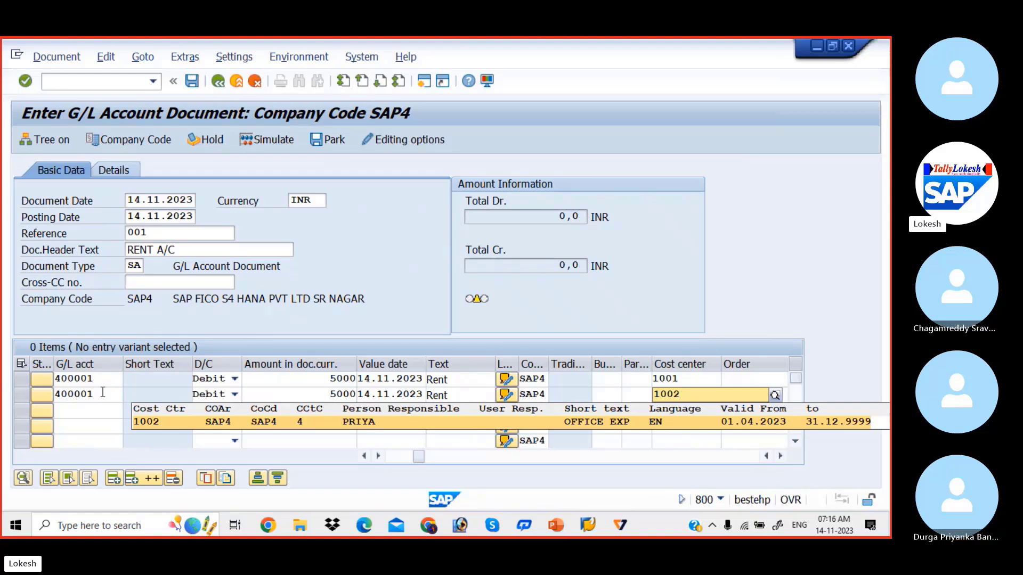
key("Tab")
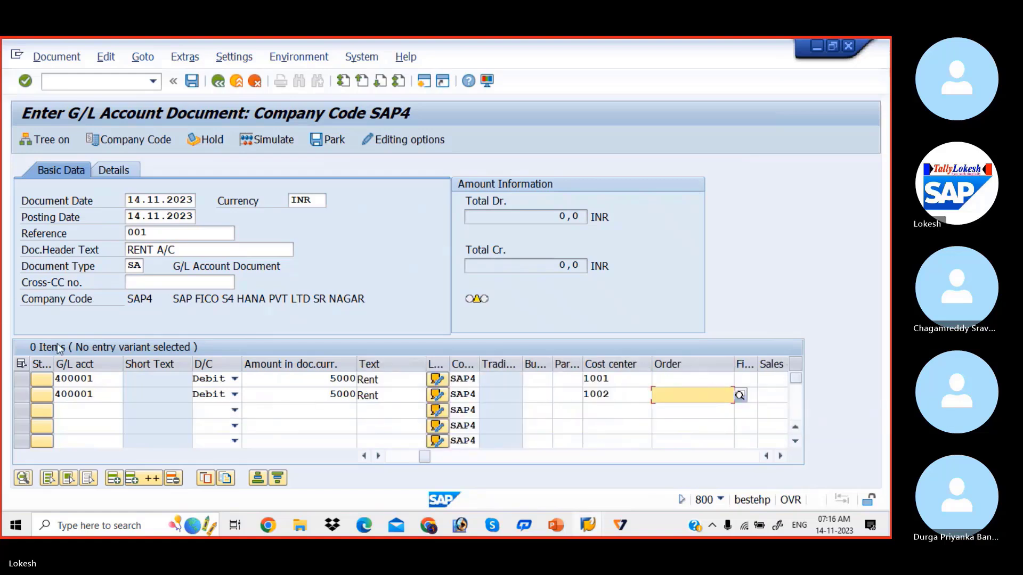
Add a third line item for G/L account 200001 as a credit of 10000.
left_click(99, 408)
type("200001")
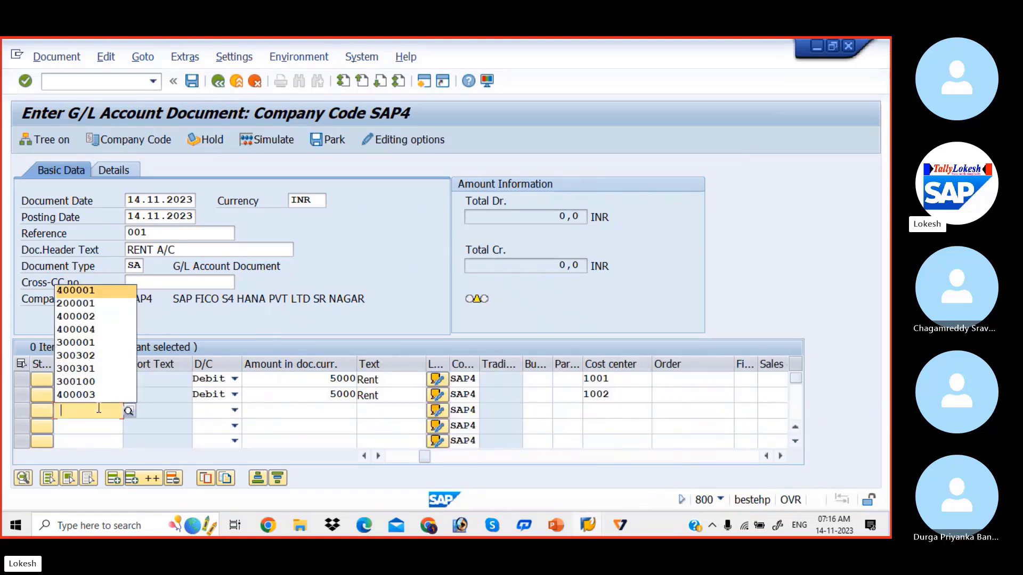
key("Tab")
key("c")
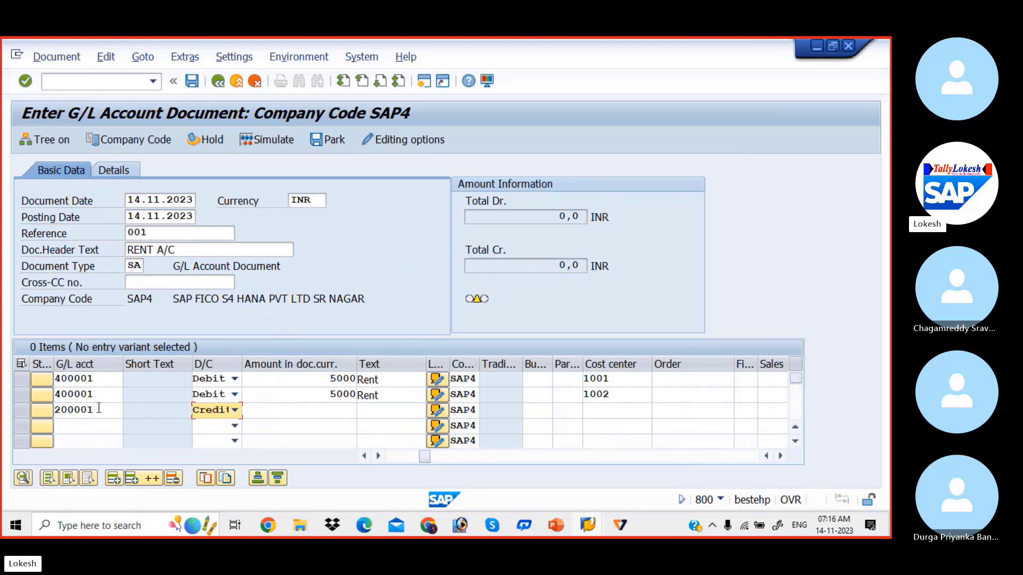
key("Tab")
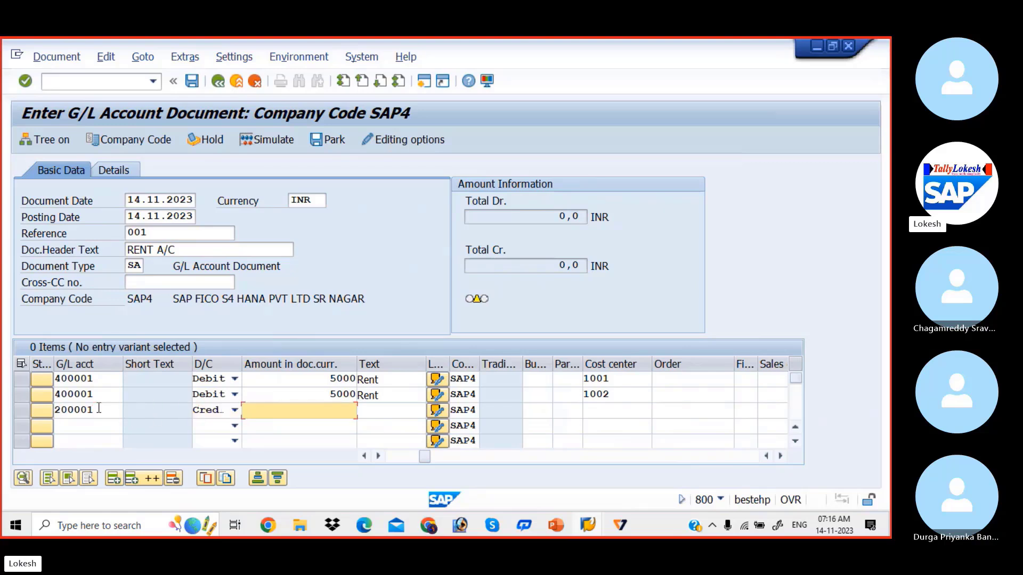
type("1000")
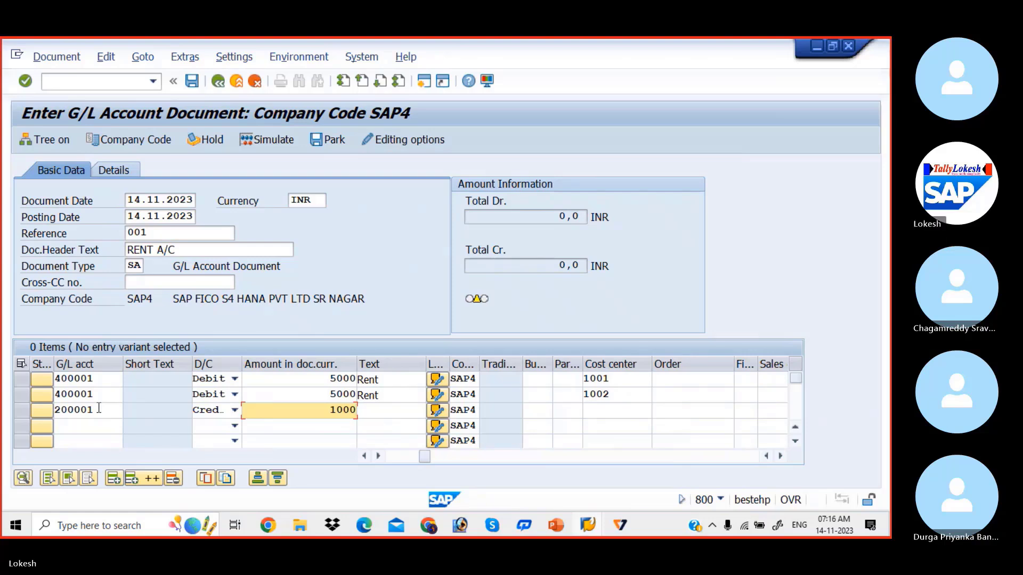
type("0")
key("Tab")
key("Tab")
key("Tab")
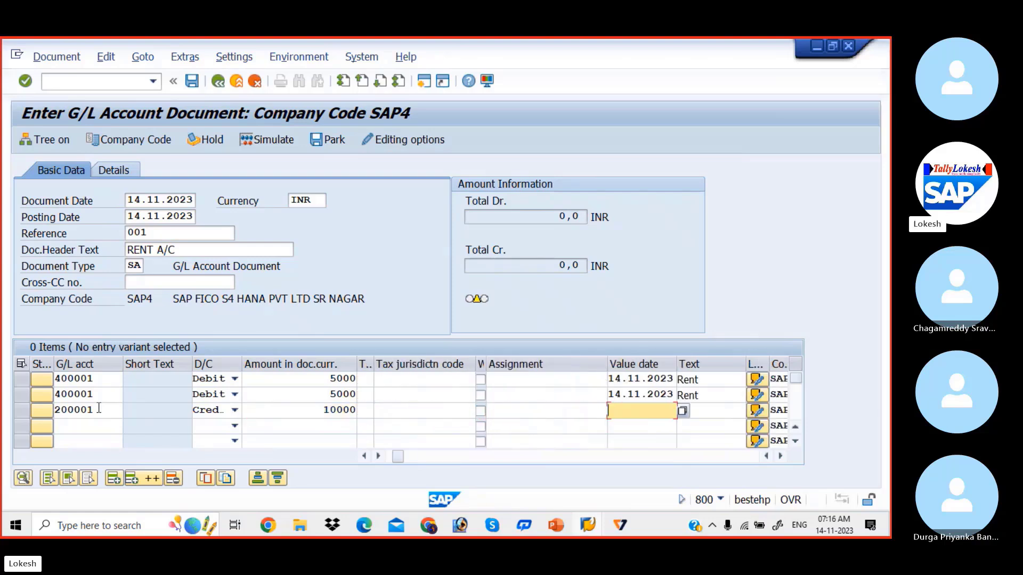
Enter the value date 14.11.2023 and the text SBI BANK for the credit line item.
type("14")
key("Down")
key("Tab")
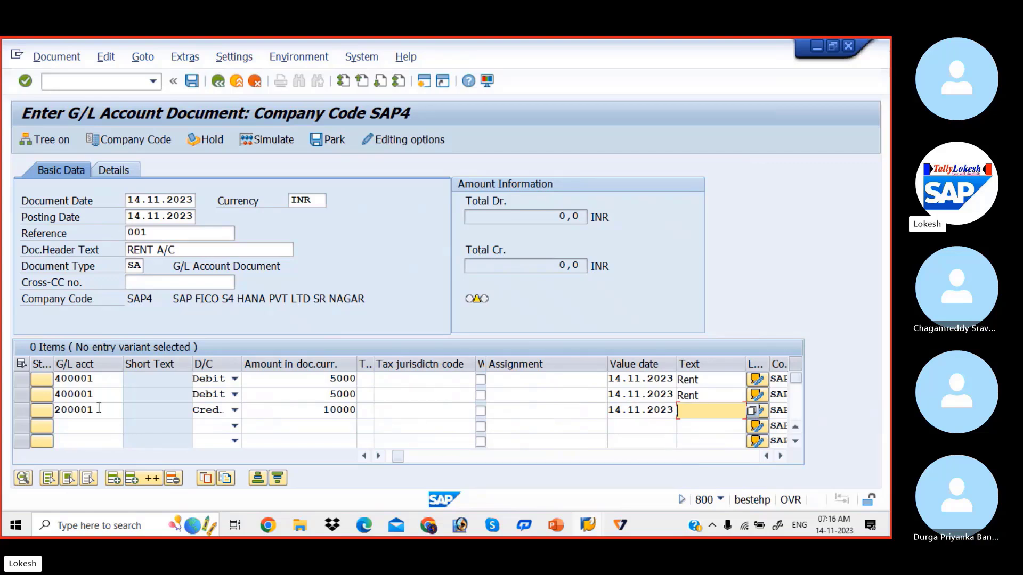
type("S")
key("Down")
key("Return")
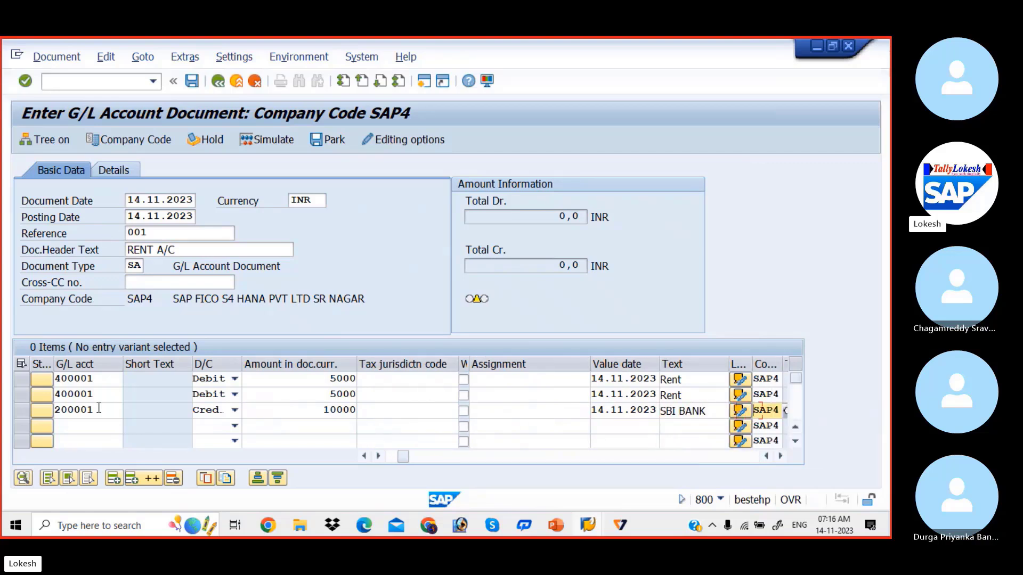
Validate the document's line items and read the detailed help for the status message, closing it when finished.
key("Tab")
key("Tab")
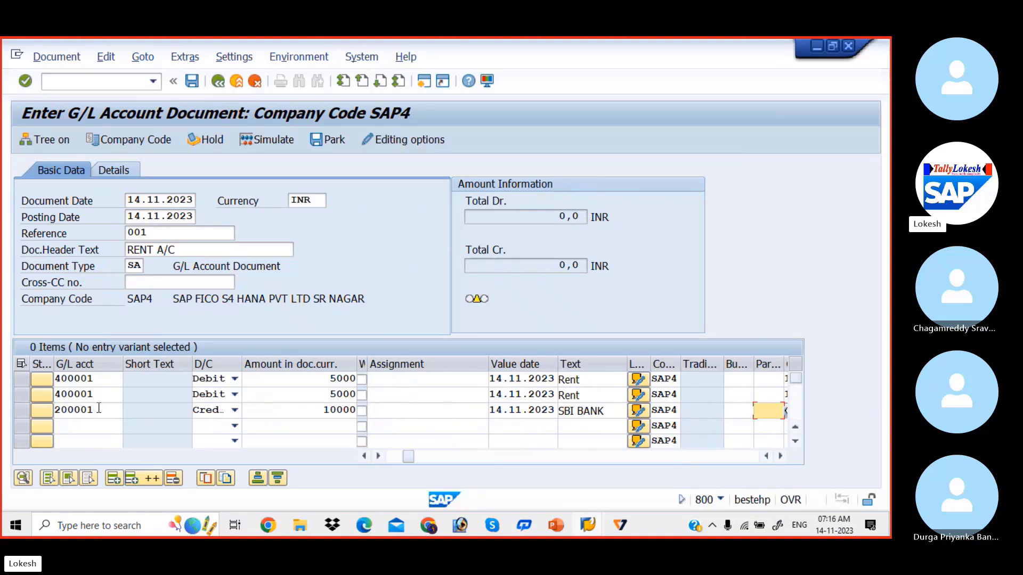
key("Return")
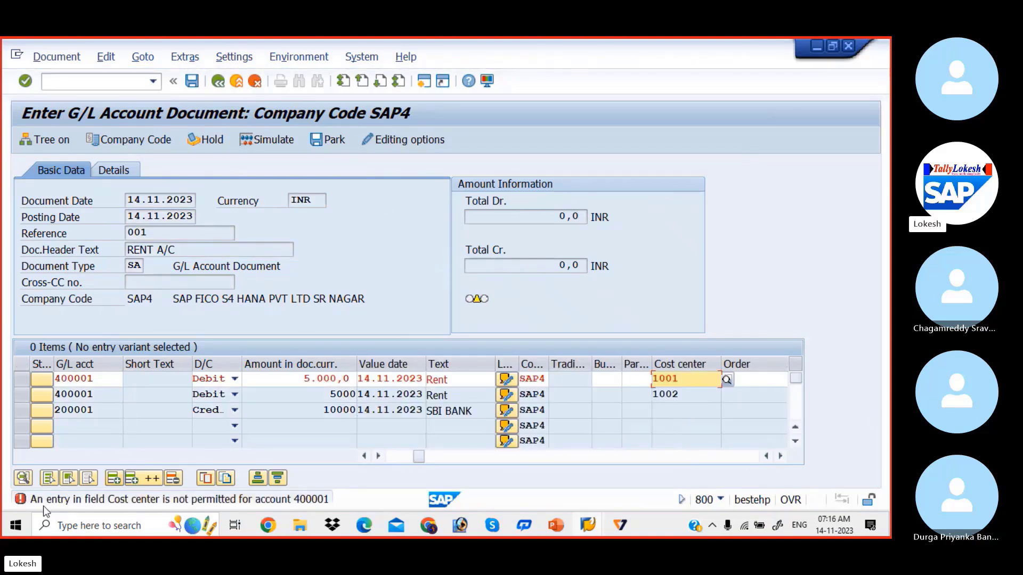
double_click(248, 501)
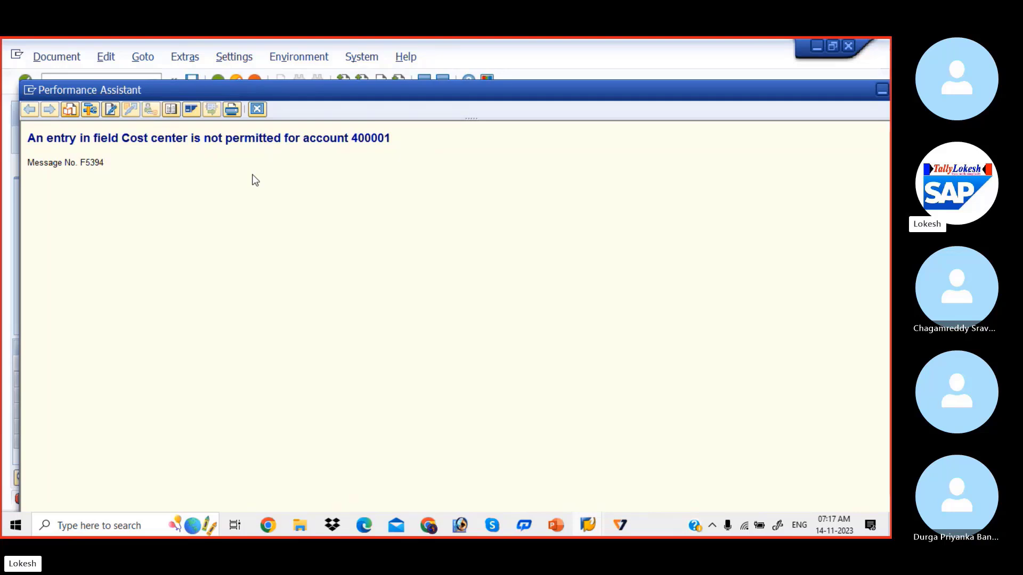
left_click_drag(567, 91, 459, 87)
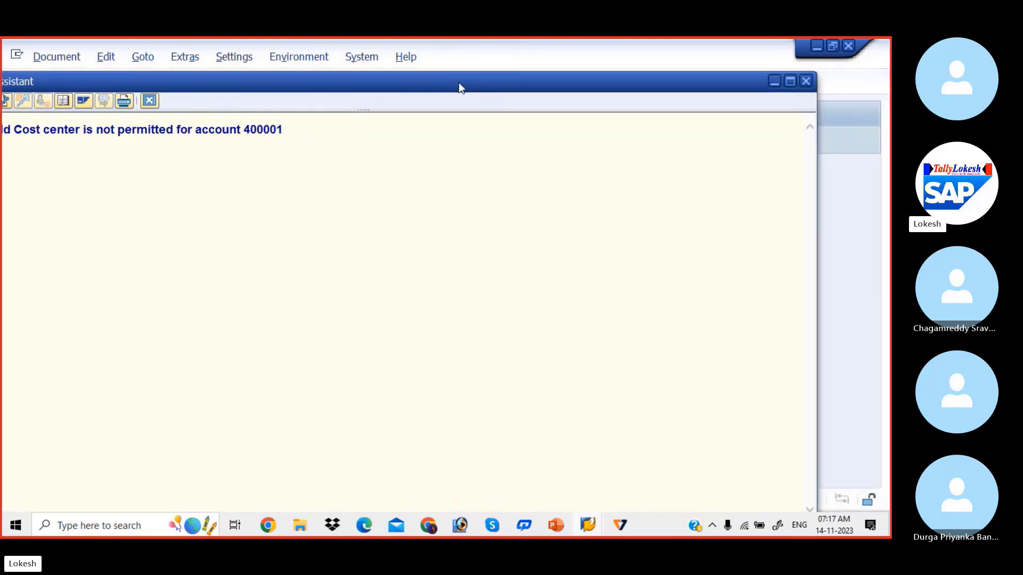
left_click(808, 84)
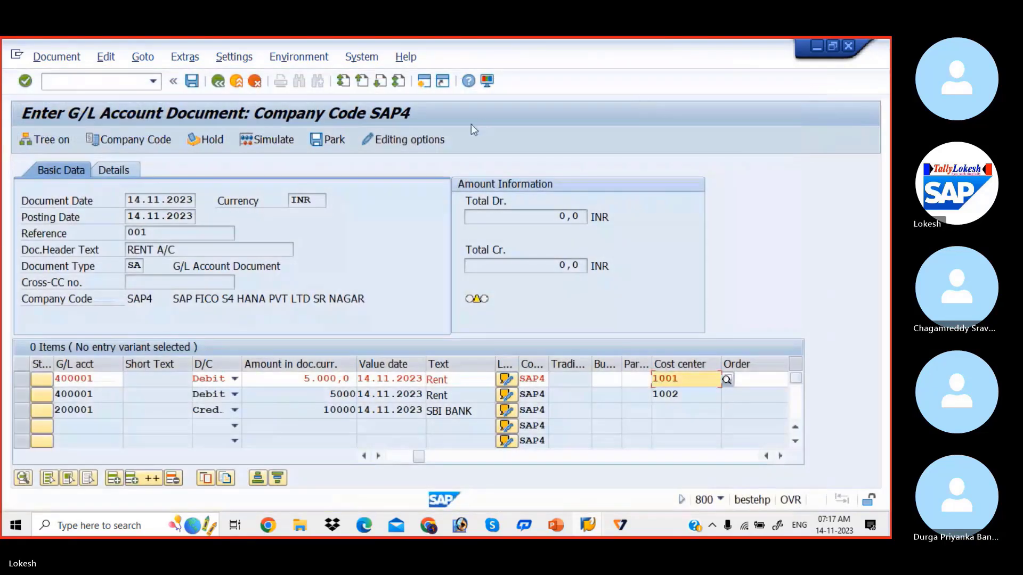
Open G/L account maintenance (FS00) in a new session.
left_click(427, 87)
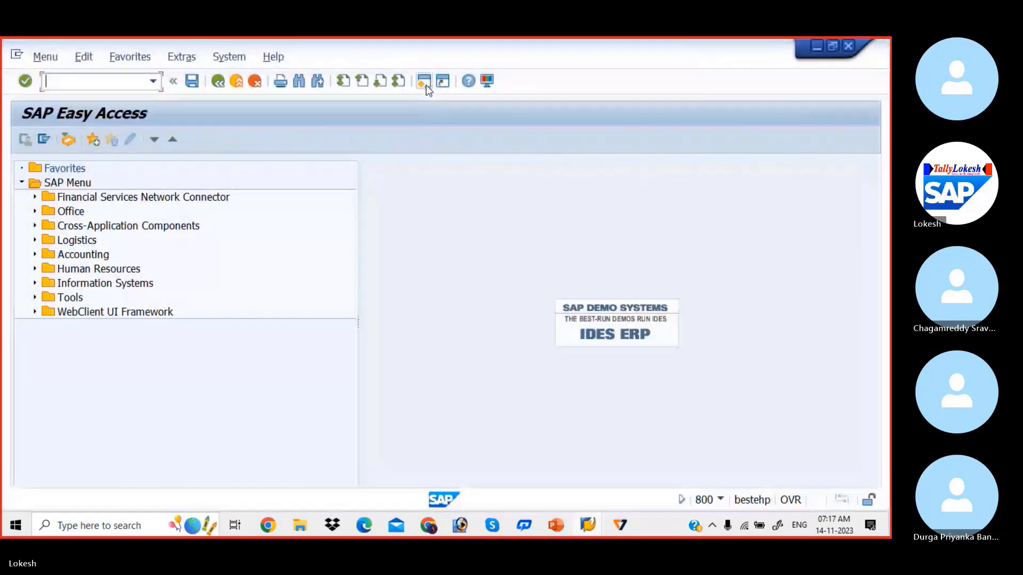
type("FS00")
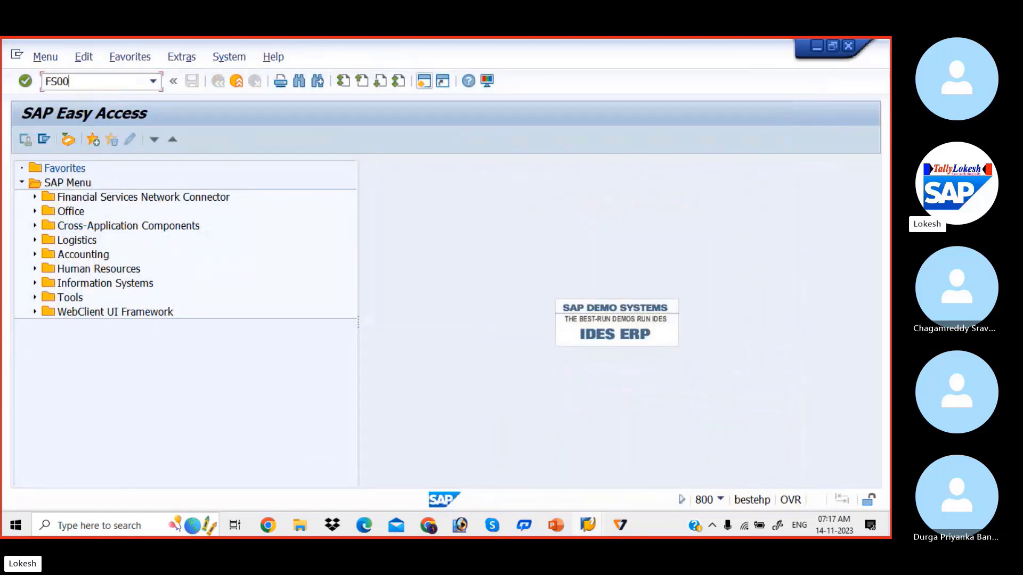
key("Return")
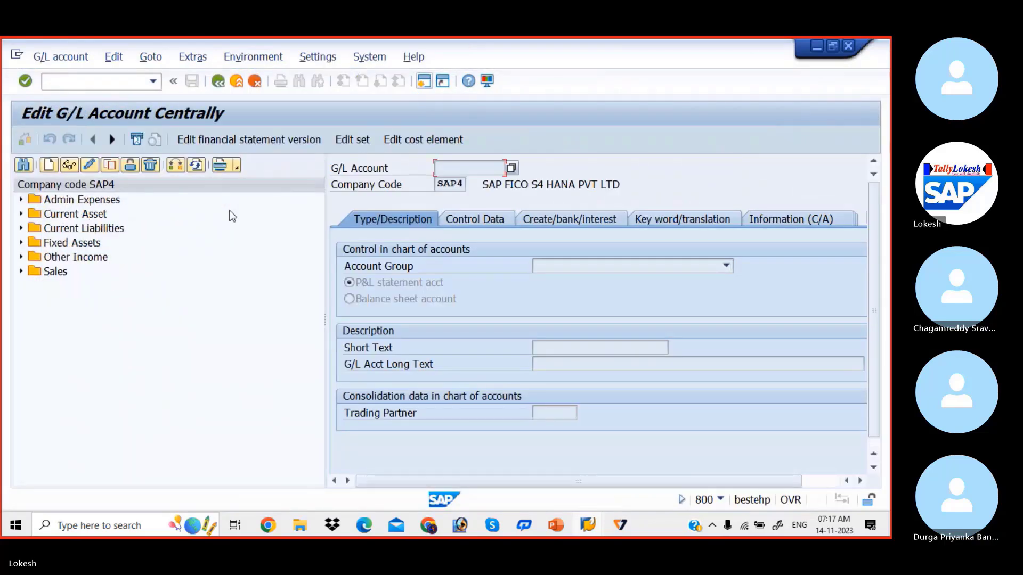
Open G/L account 400001 Rent A/c from the Admin Expenses group in change mode.
left_click(22, 200)
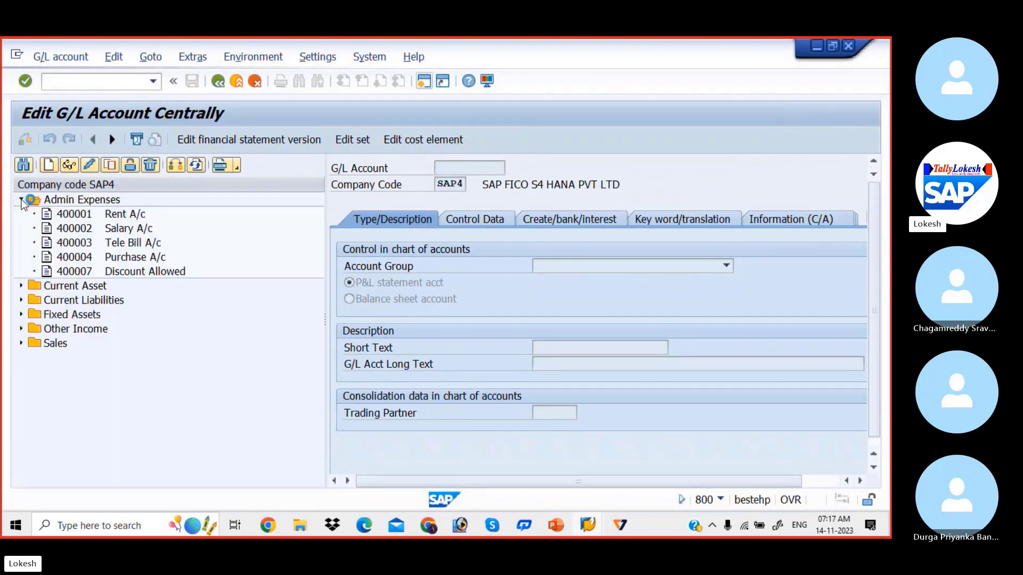
left_click(68, 220)
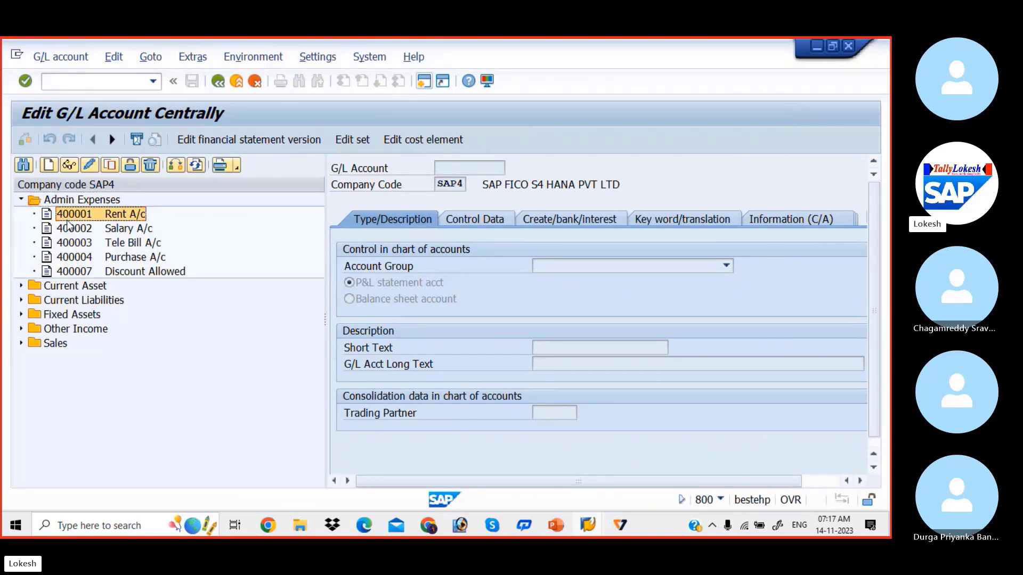
left_click(90, 166)
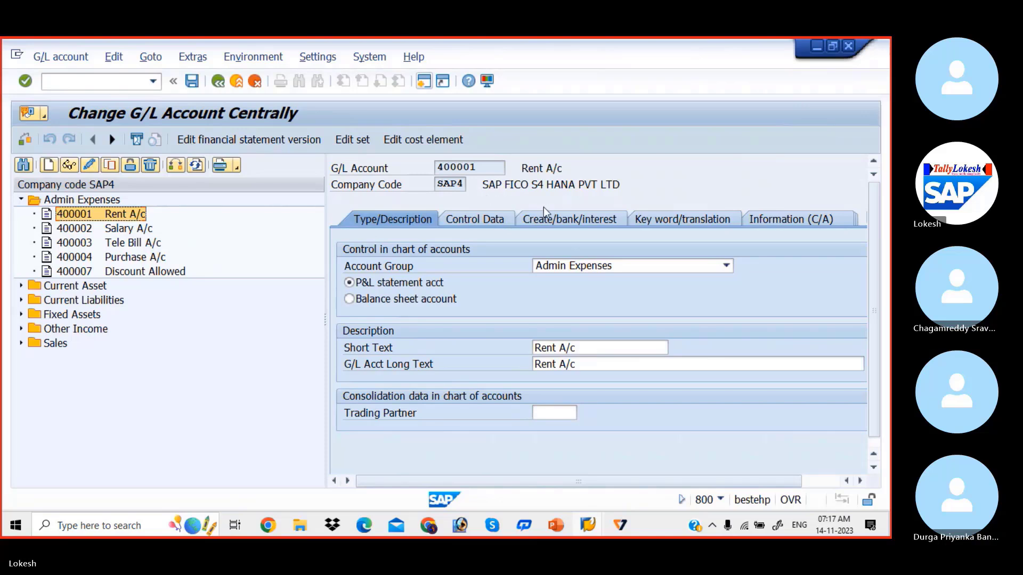
Assign field status group G004 (Cost accounts) to the Rent A/c account and save the change.
left_click(577, 220)
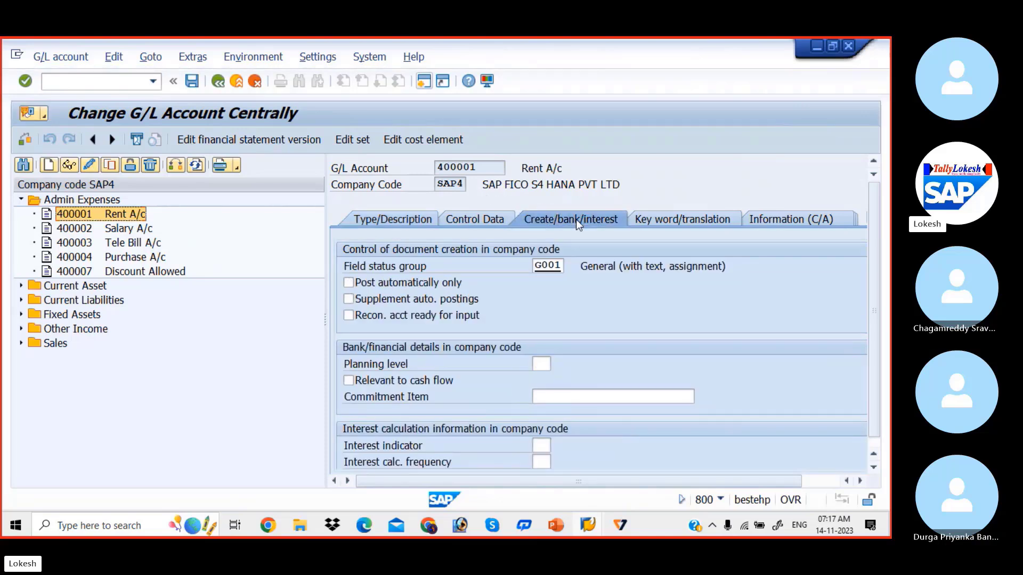
left_click(559, 266)
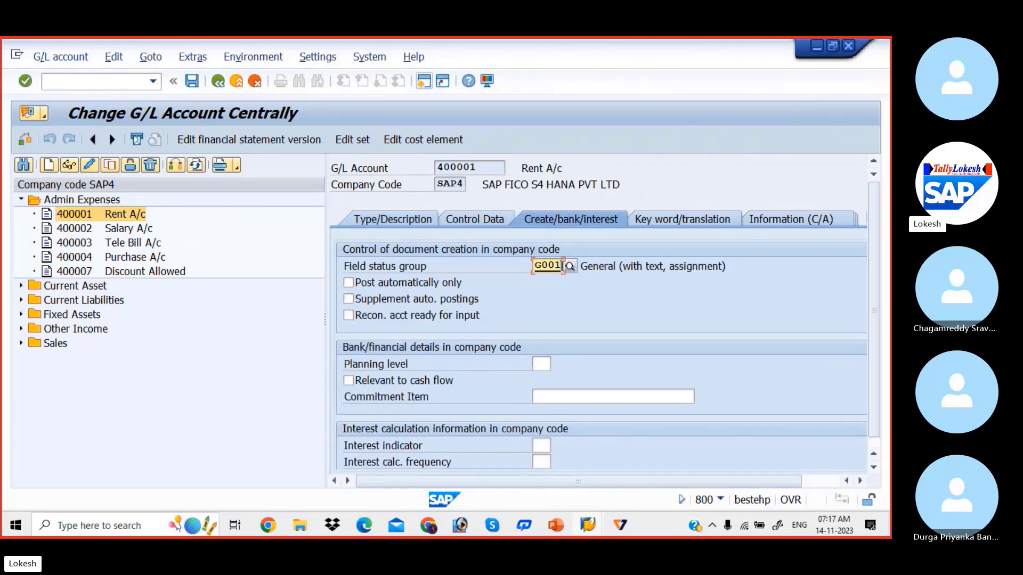
left_click(570, 266)
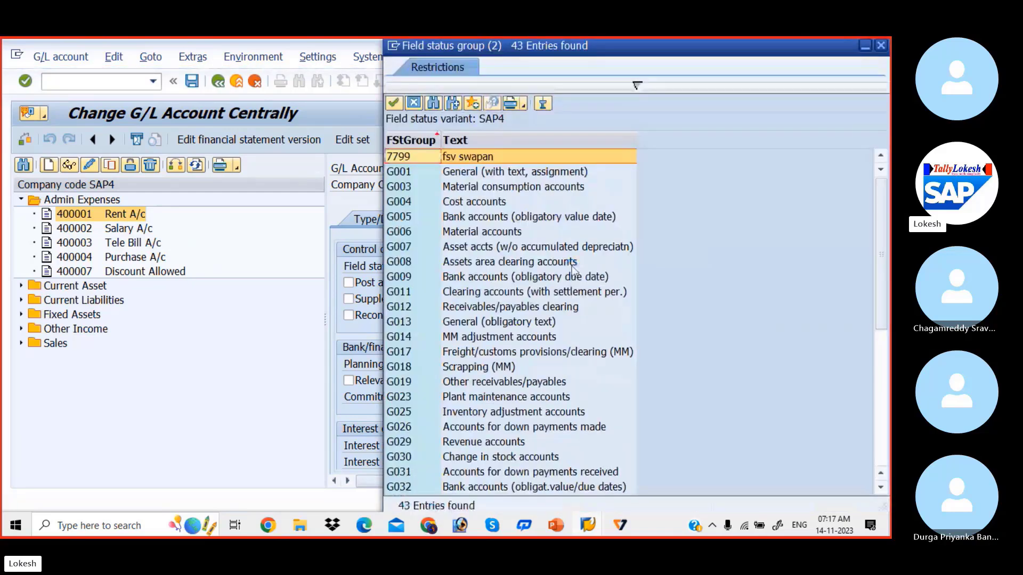
left_click(494, 201)
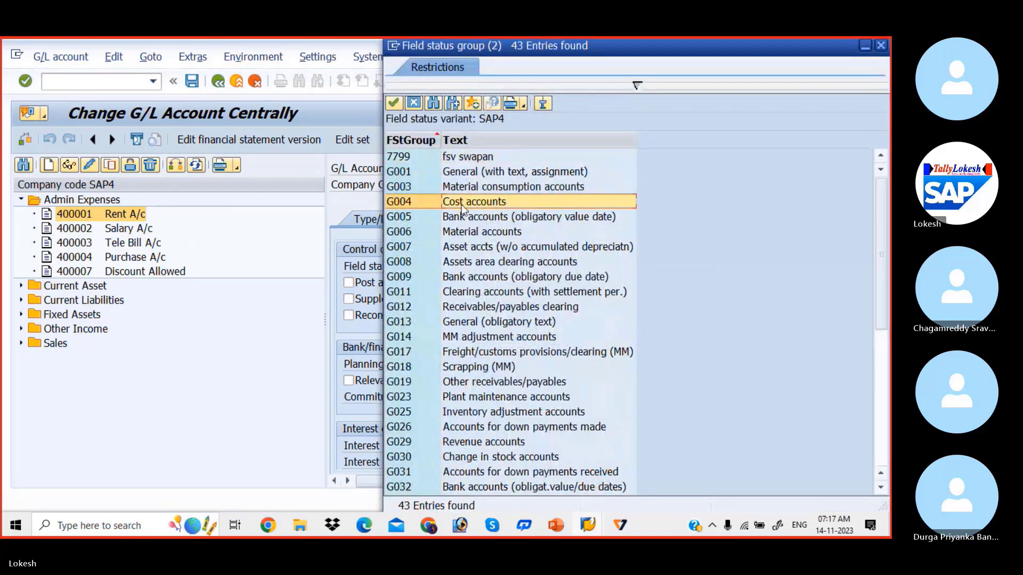
double_click(487, 203)
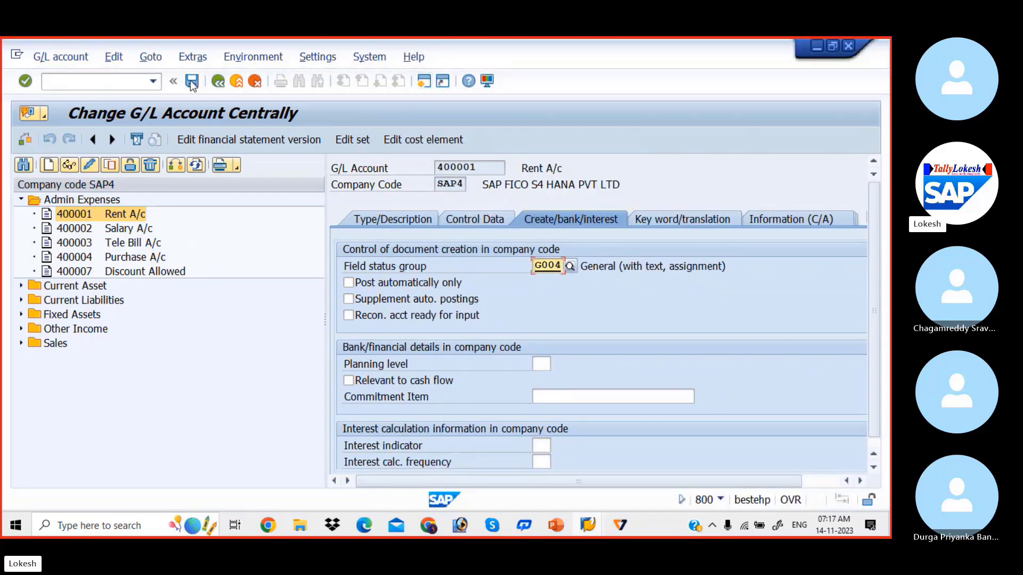
left_click(191, 81)
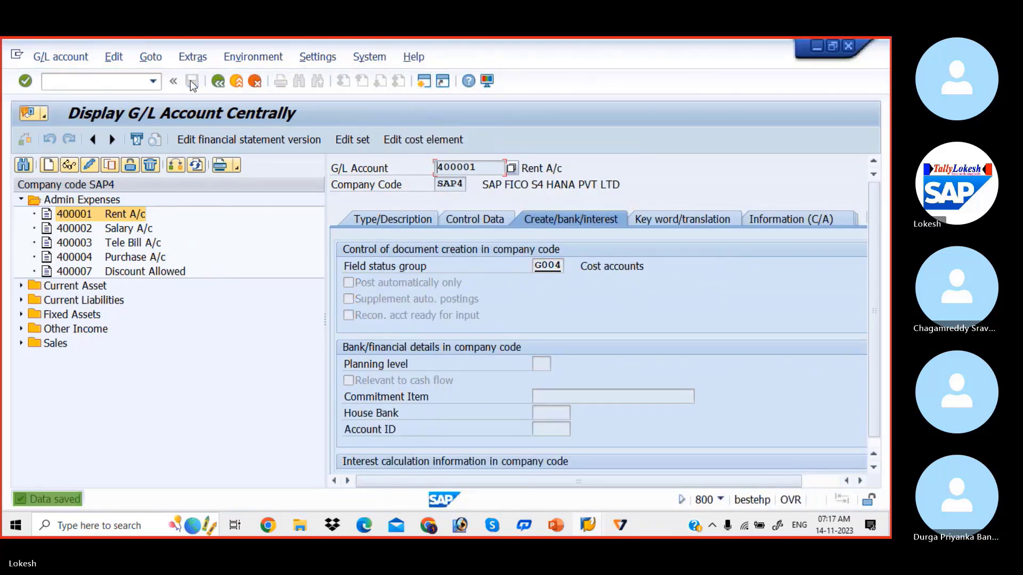
Switch back to the rent document session, try to post the document, and restart FB50 with a blank entry.
key("alt+Tab")
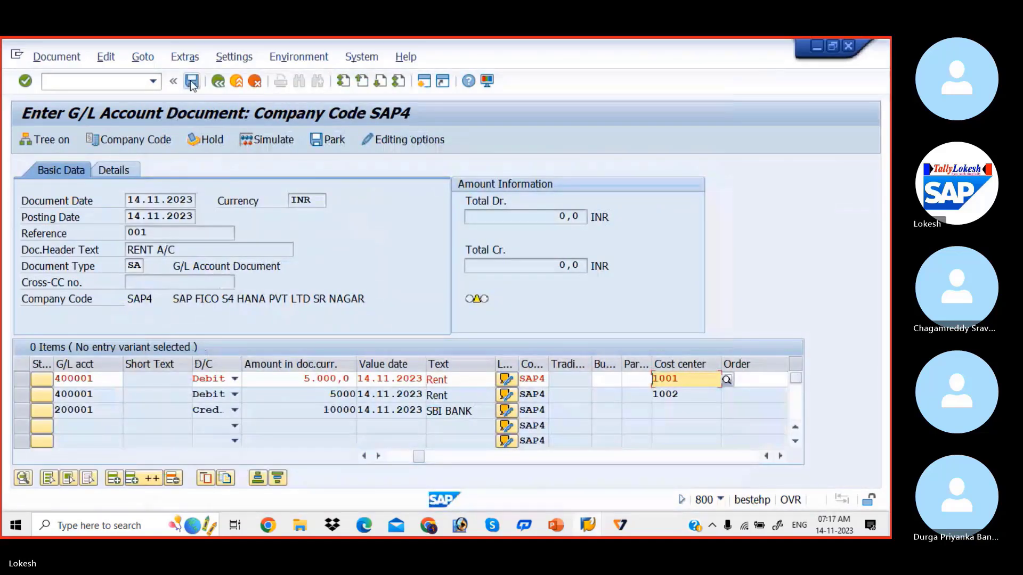
left_click(191, 81)
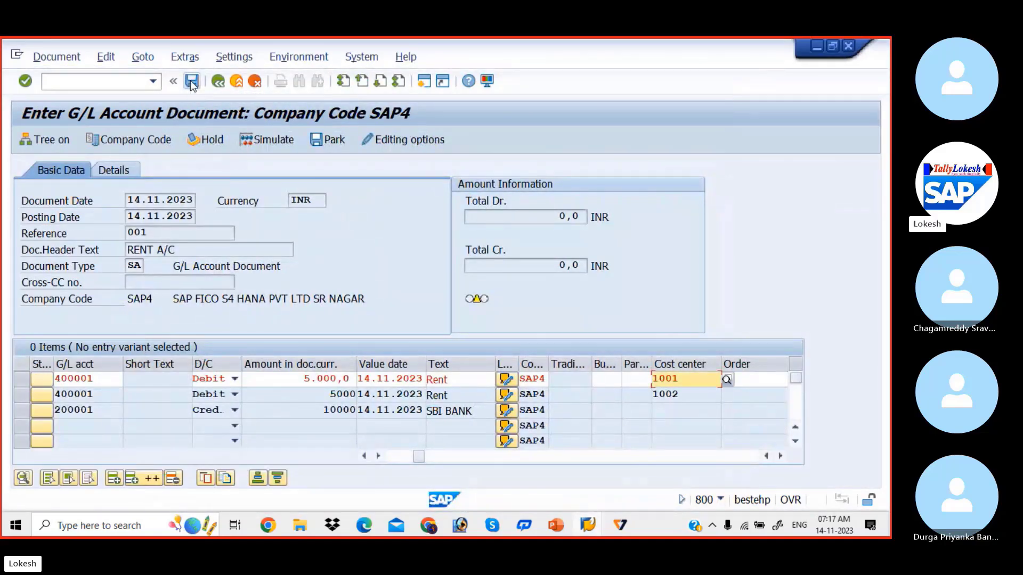
left_click(101, 81)
type("/")
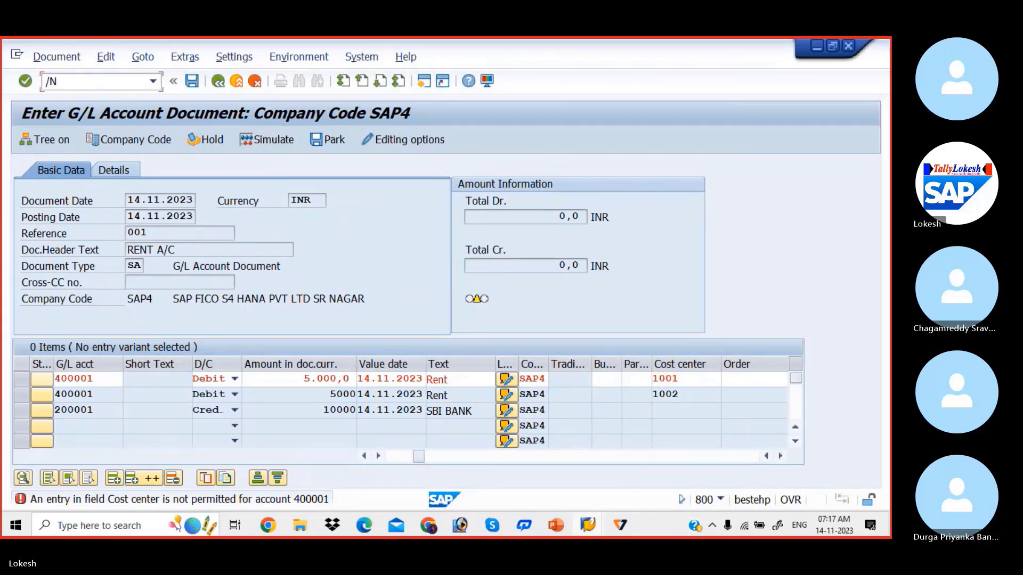
type("NFB5")
key("Return")
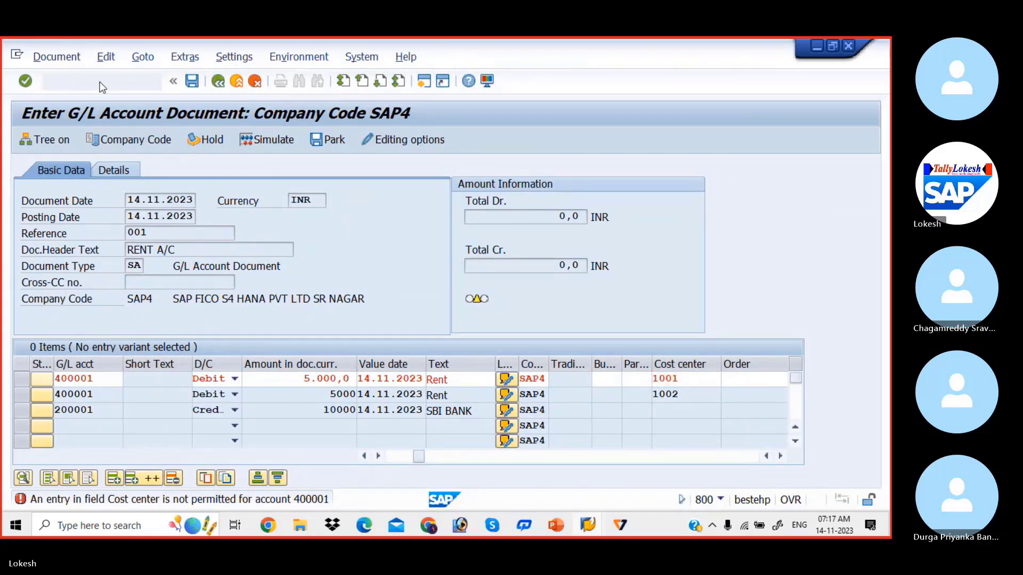
Fill in the document header with document date 14.11.2023, reference 001 and header text RENT A/C.
key("Down")
key("Down")
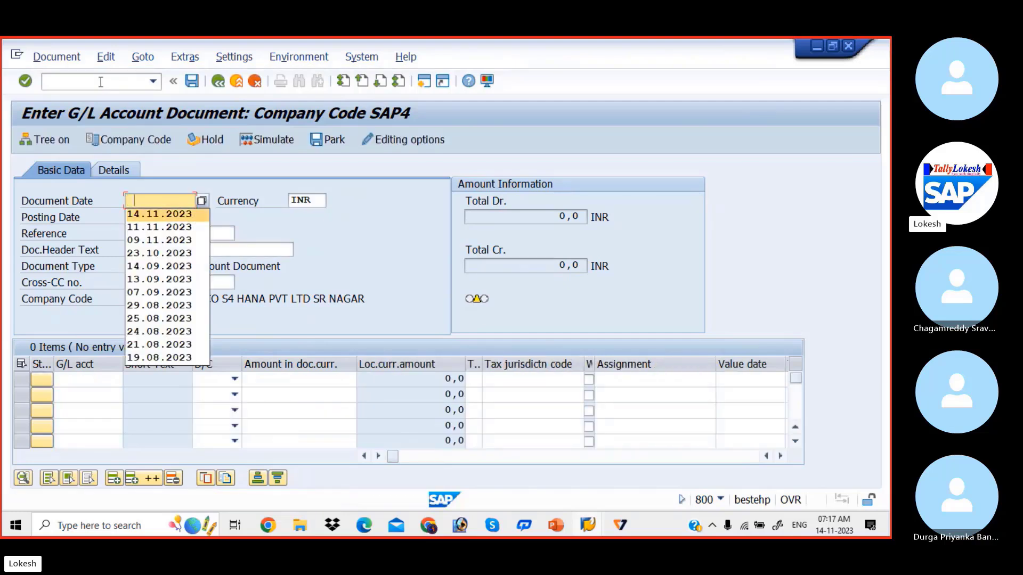
key("Tab")
key("Tab")
key("Tab")
key("Down")
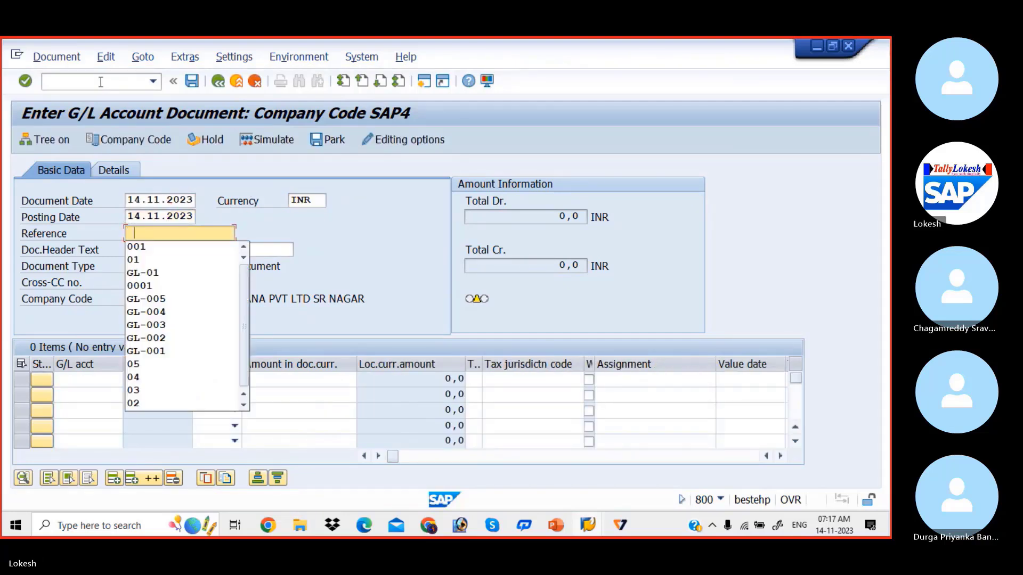
key("Down")
key("Tab")
key("Down")
key("Tab")
key("Tab")
key("Tab")
key("Tab")
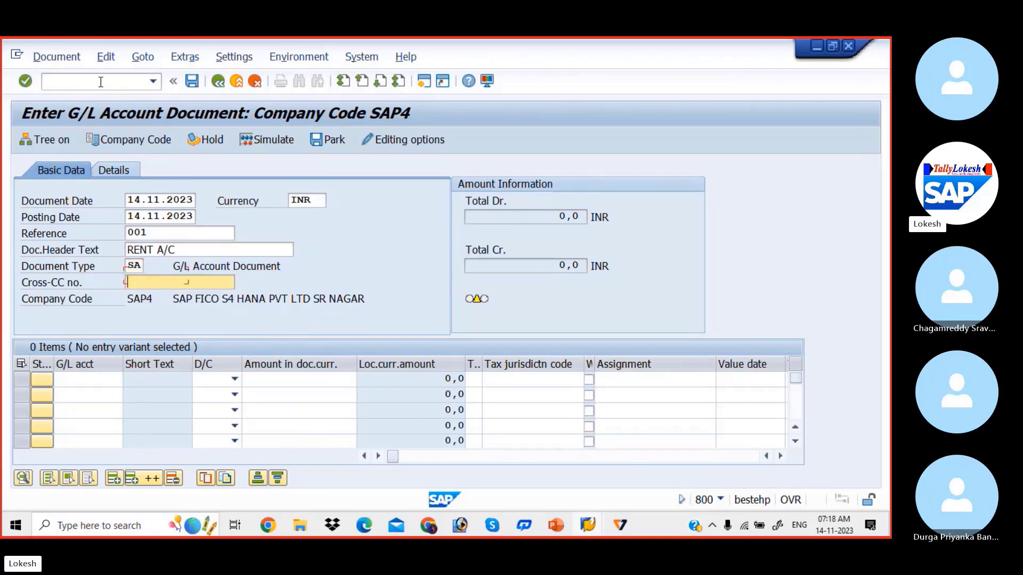
Enter the first line item for G/L account 400001 as a debit of 5000.
key("Down")
key("Down")
key("Tab")
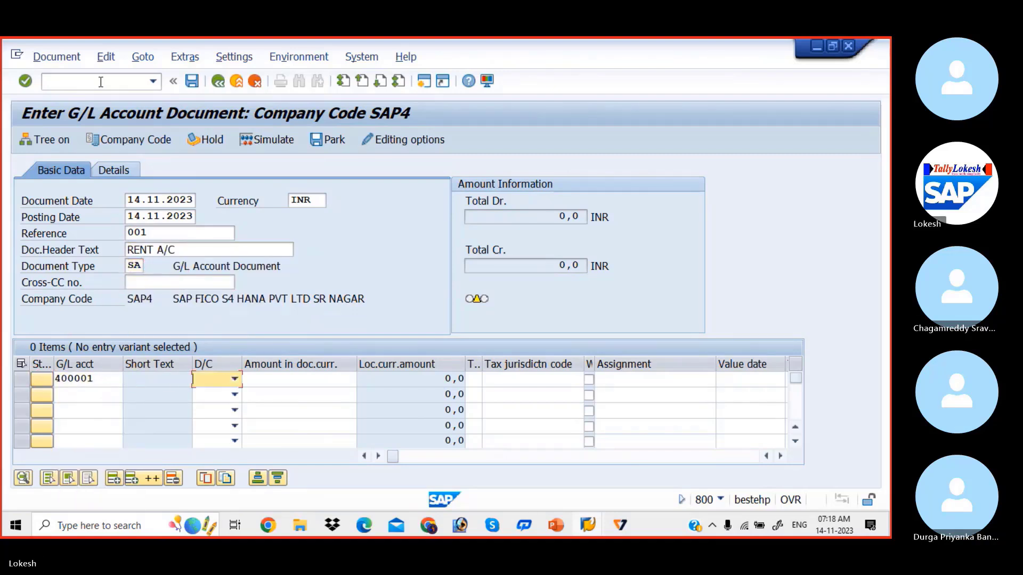
key("Down")
key("Tab")
key("Down")
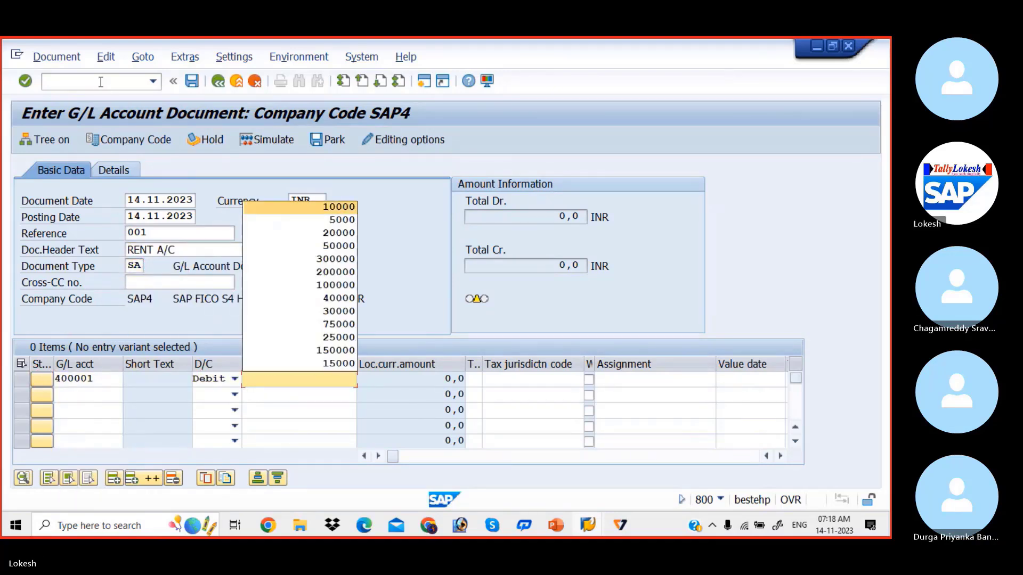
key("Down")
key("Tab")
Give the first line item the value date 14.11.2023 and the text Rent.
key("Tab")
key("Tab")
key("Tab")
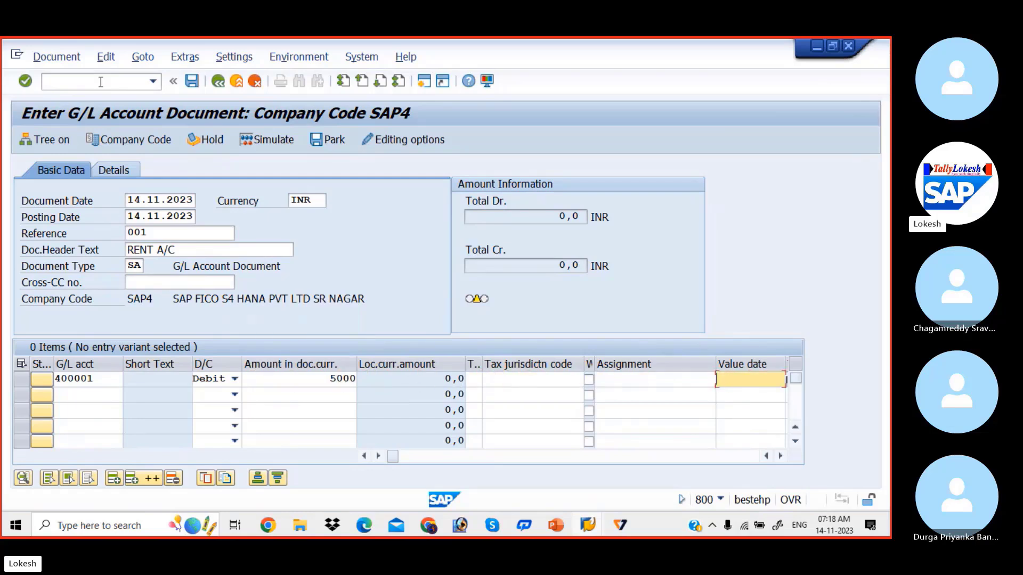
key("Down")
key("Tab")
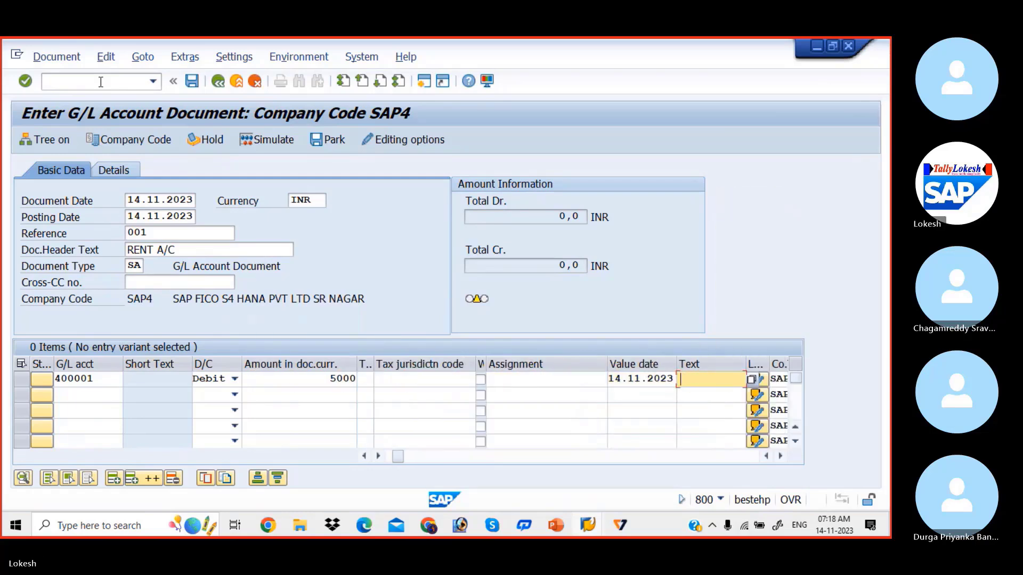
key("Down")
key("Down")
Assign cost center 1001 to the first line item.
key("Tab")
key("Tab")
key("Tab")
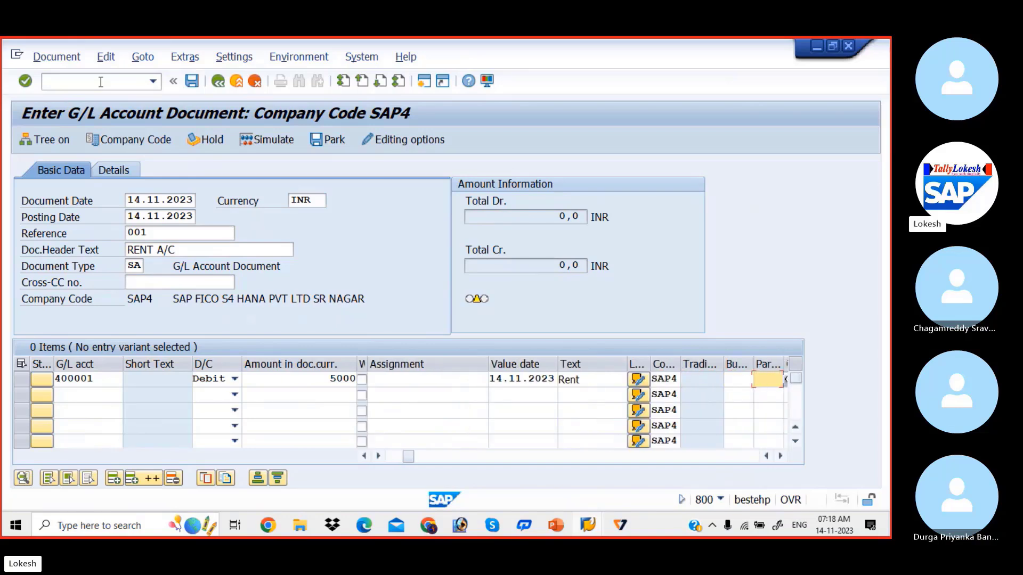
key("Tab")
key("Down")
key("Down")
key("Down")
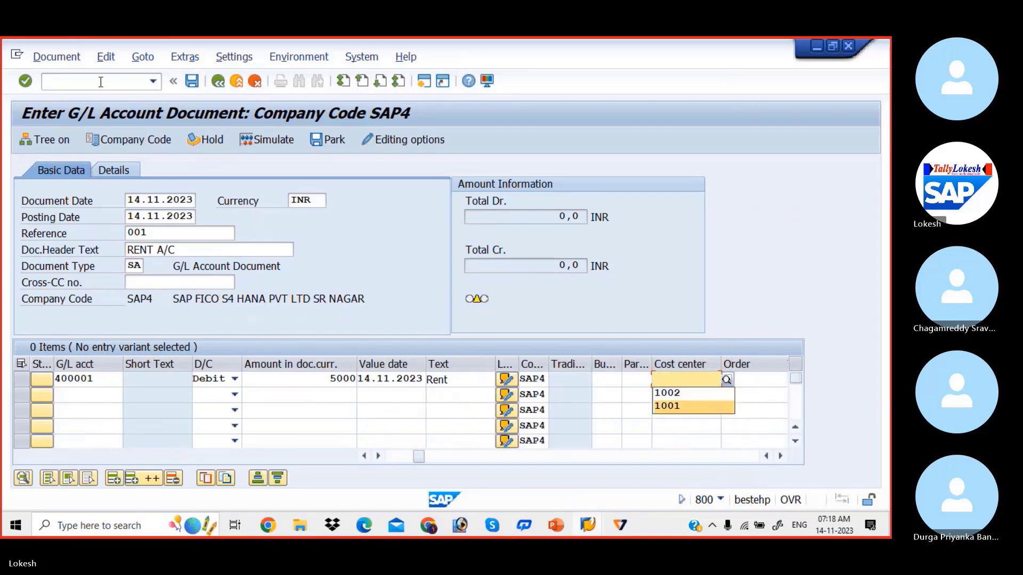
key("Tab")
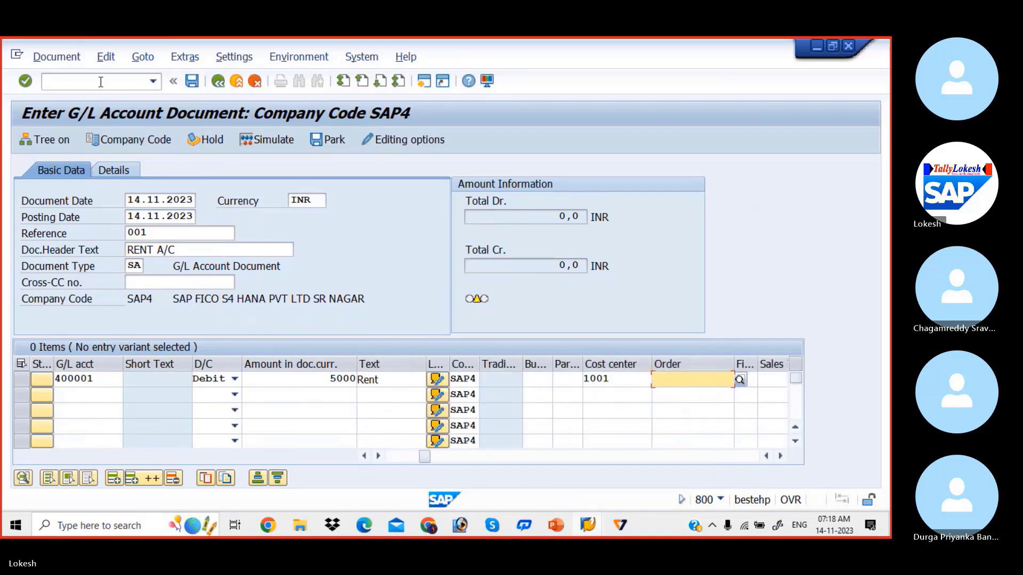
Add a second line item for G/L account 400001 as a debit of 5000.
left_click(99, 396)
key("Down")
key("Tab")
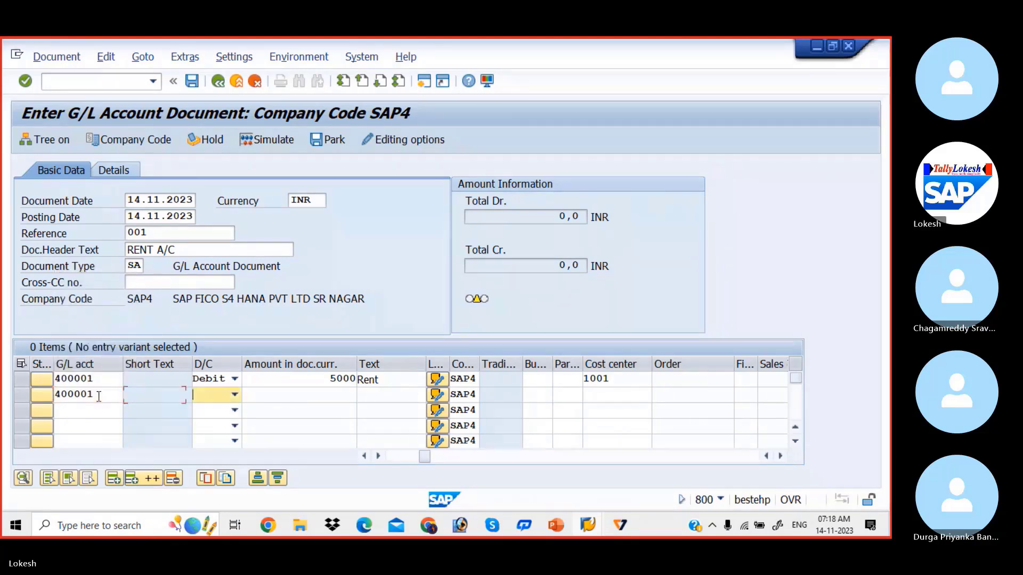
key("Down")
key("Tab")
key("Down")
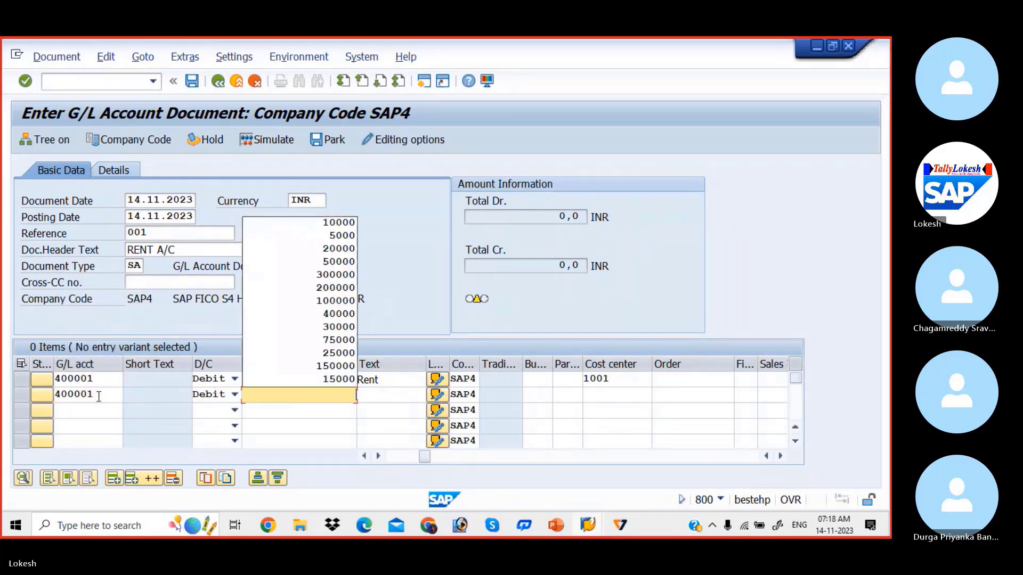
key("Down")
key("Down")
key("Tab")
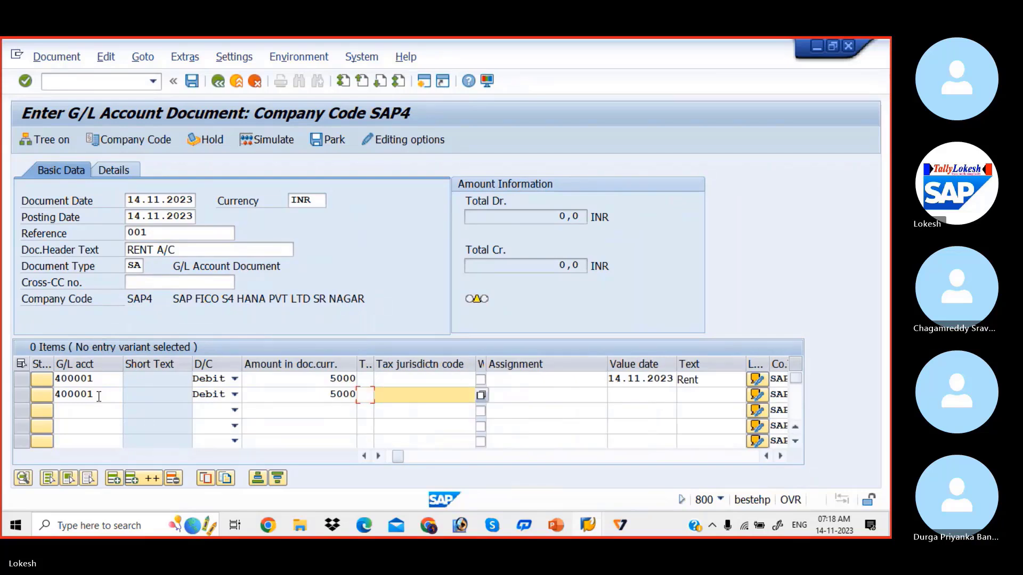
Give the second line item the value date 14.11.2023 and the text Rent.
key("Tab")
key("Tab")
key("Tab")
key("Down")
key("Down")
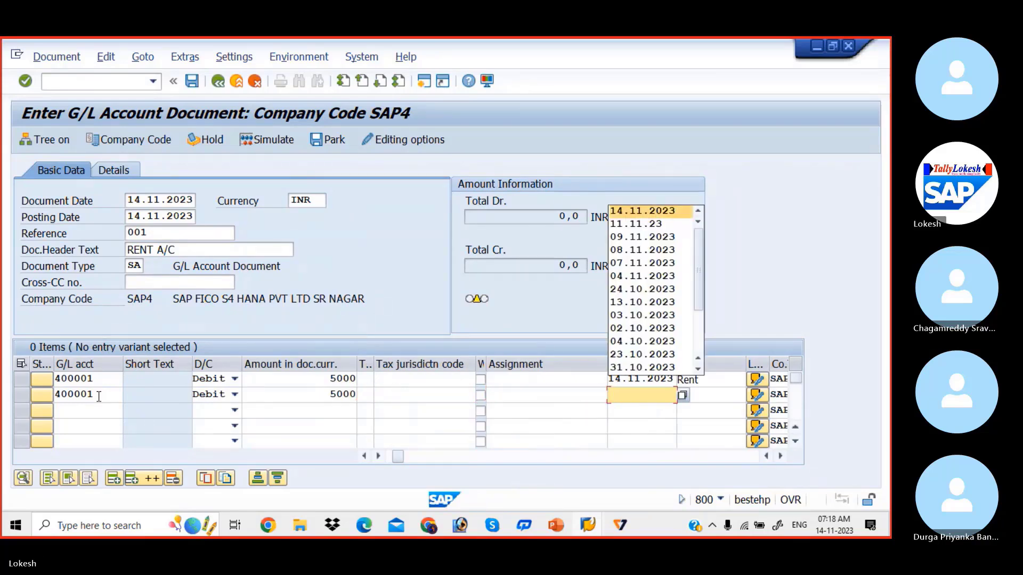
key("Tab")
key("Down")
key("Down")
key("Down")
Assign cost center 1002 to the second line item.
key("Tab")
key("Tab")
key("Tab")
key("Tab")
key("Tab")
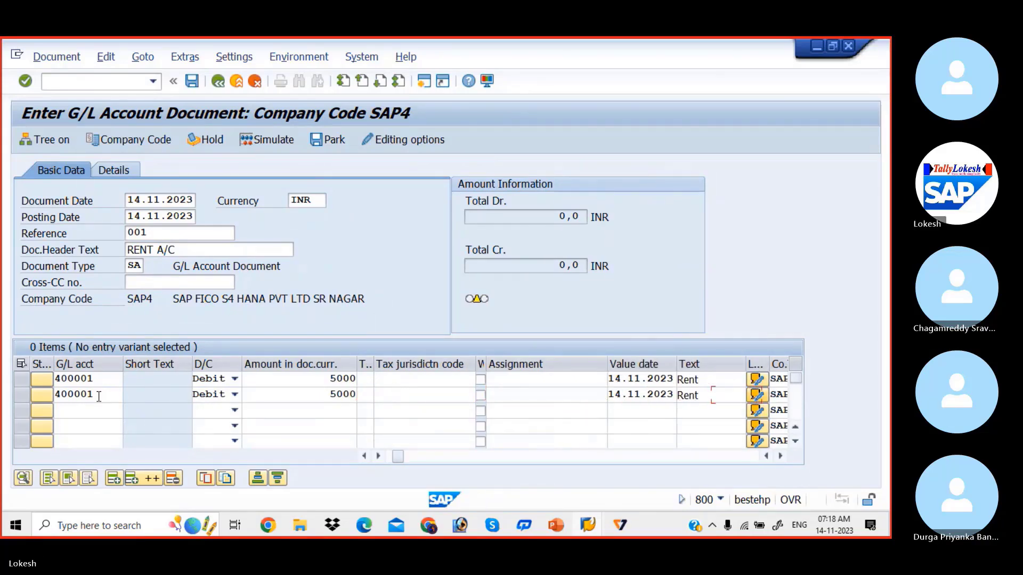
key("Down")
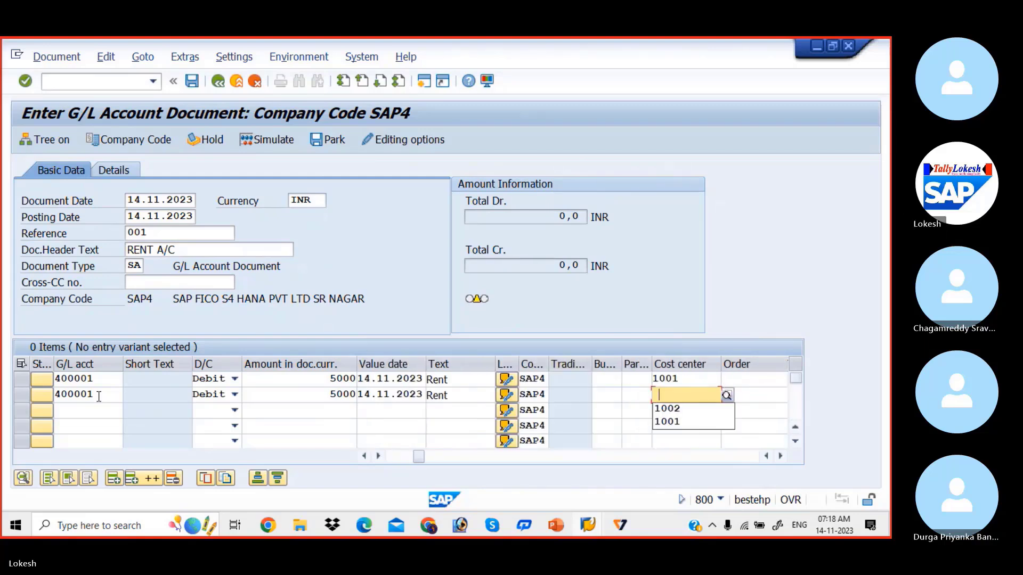
key("Down")
key("Tab")
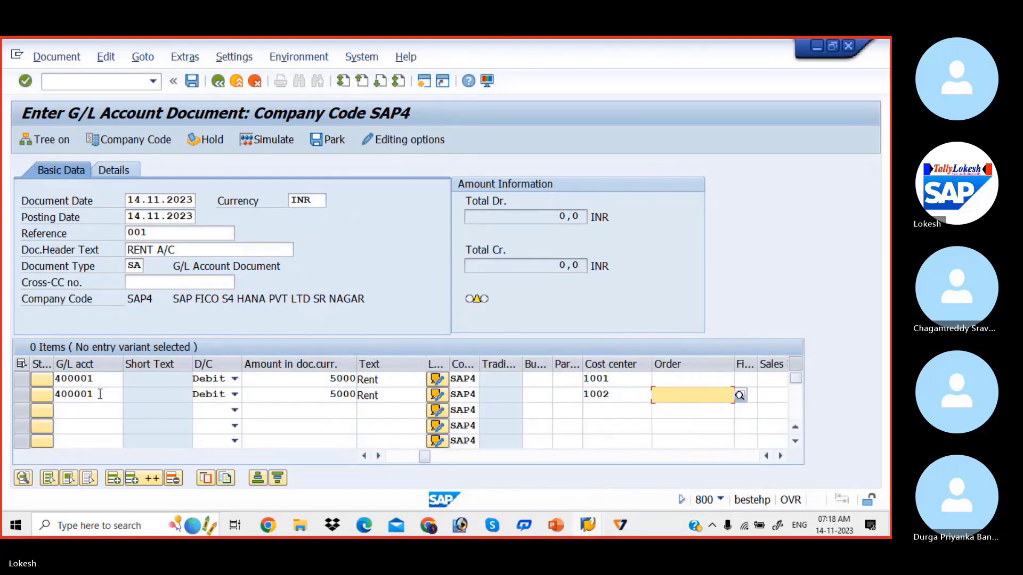
Add a third line item for G/L account 200001 as a credit of 10000.
left_click(98, 412)
key("Down")
key("Down")
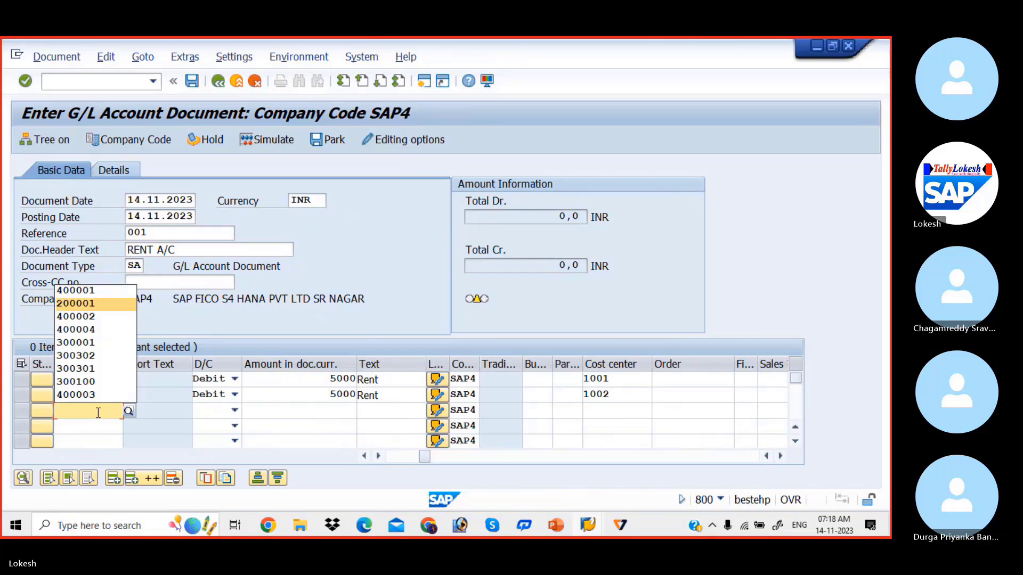
key("Tab")
key("Down")
key("Down")
key("Tab")
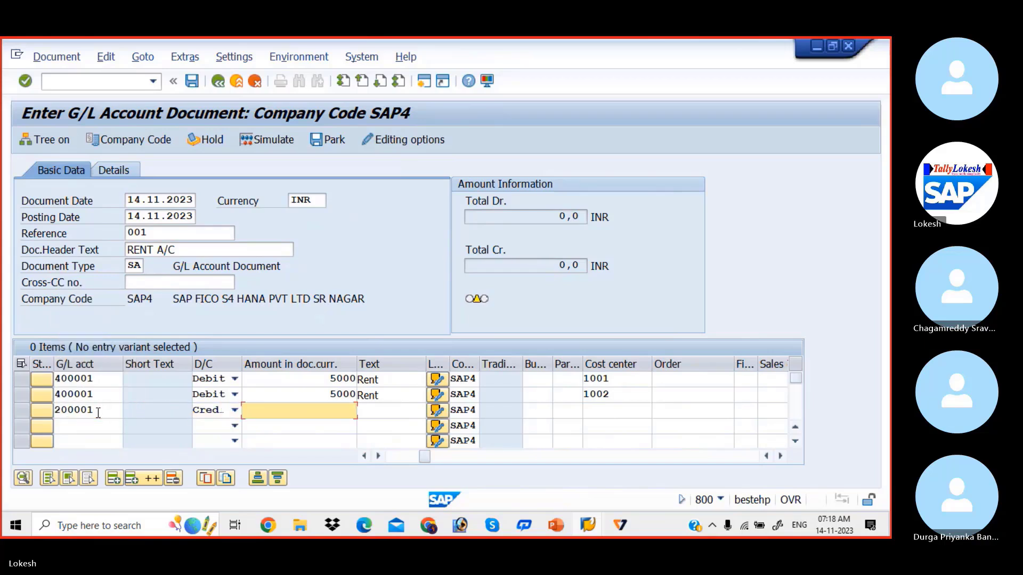
key("Down")
key("Tab")
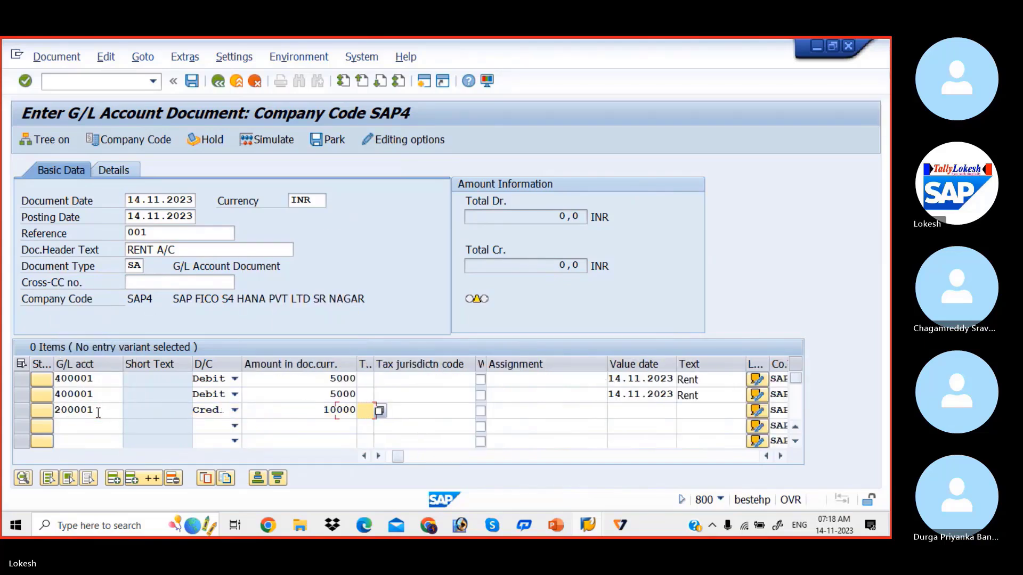
Give the third line item the value date 14.11.2023 and the text SBI BANK.
key("Tab")
key("Tab")
key("Tab")
key("Tab")
key("Down")
key("Down")
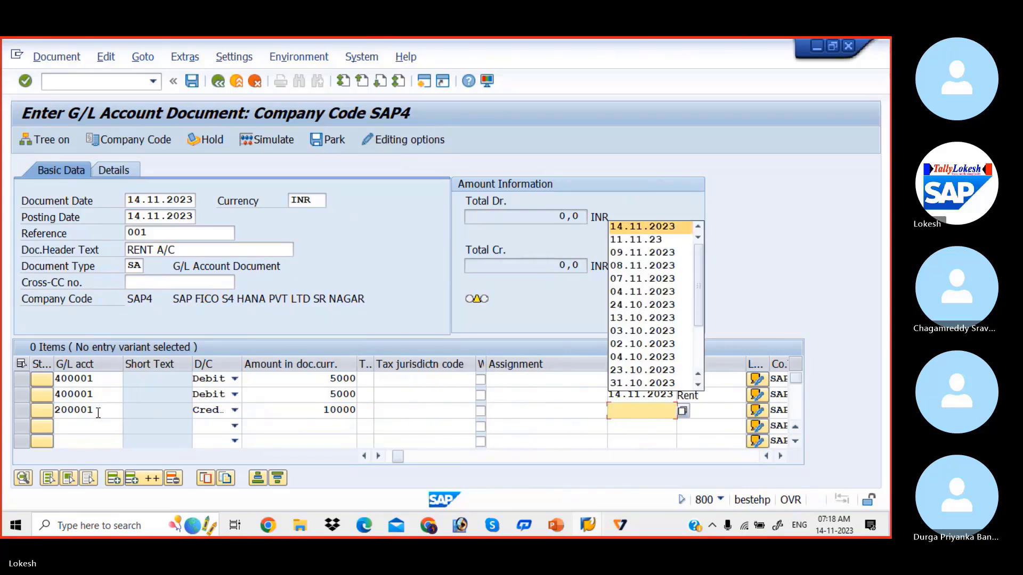
key("Tab")
key("Down")
key("Down")
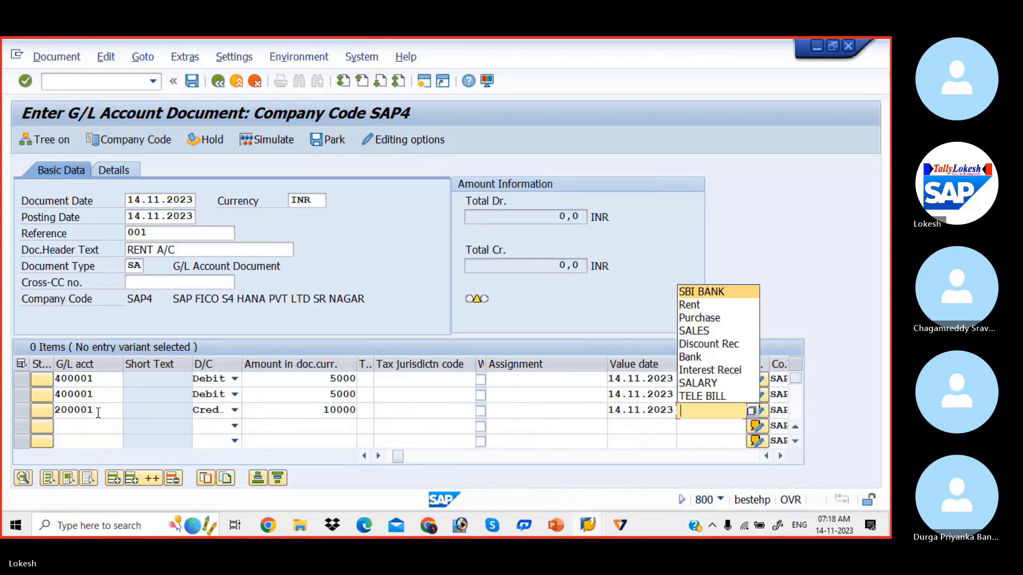
key("Return")
key("Return")
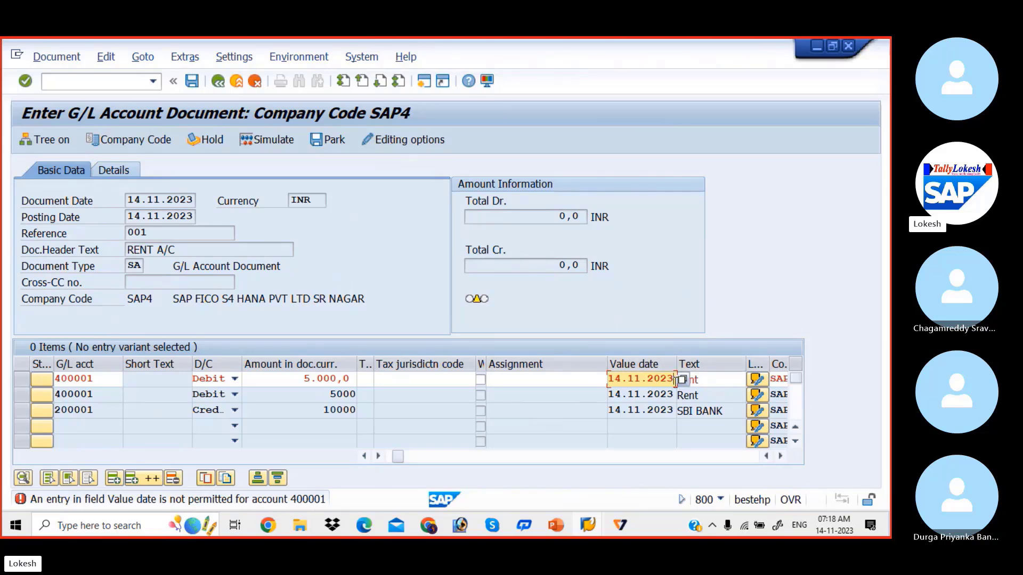
Clear the value date of the first line item for account 400001.
key("BackSpace")
key("BackSpace")
key("BackSpace")
key("BackSpace")
key("BackSpace")
key("BackSpace")
key("BackSpace")
key("BackSpace")
key("BackSpace")
key("BackSpace")
key("Return")
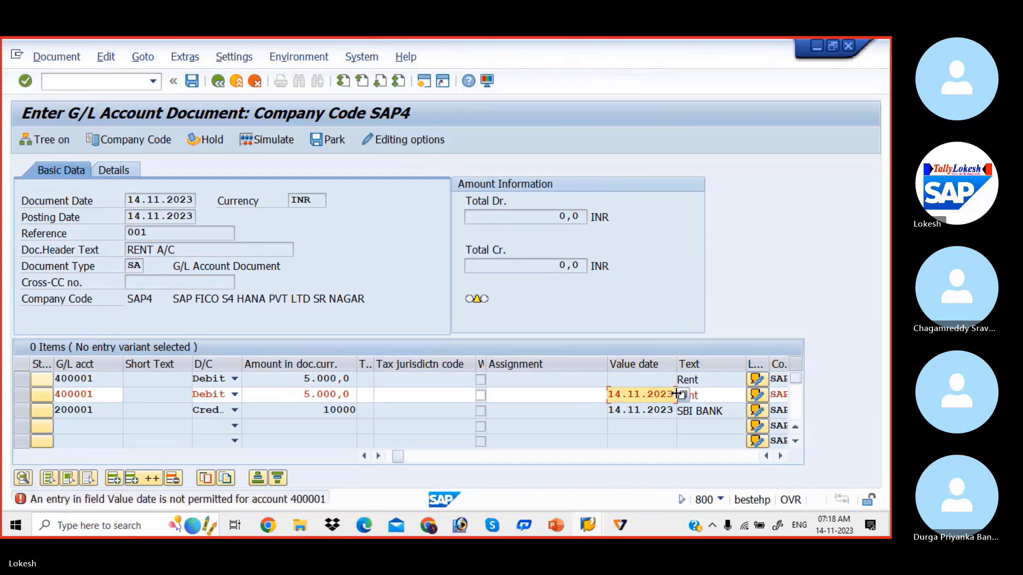
Clear the value date of the second line item for account 400001.
left_click_drag(676, 394, 573, 397)
key("BackSpace")
key("Return")
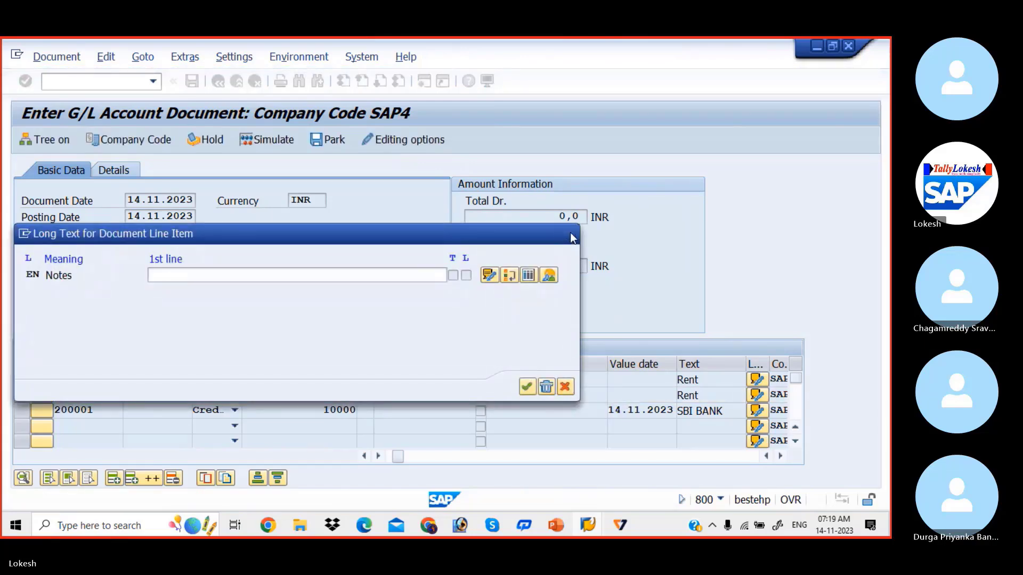
Dismiss the line item long text, then simulate and post the rent document.
left_click(569, 234)
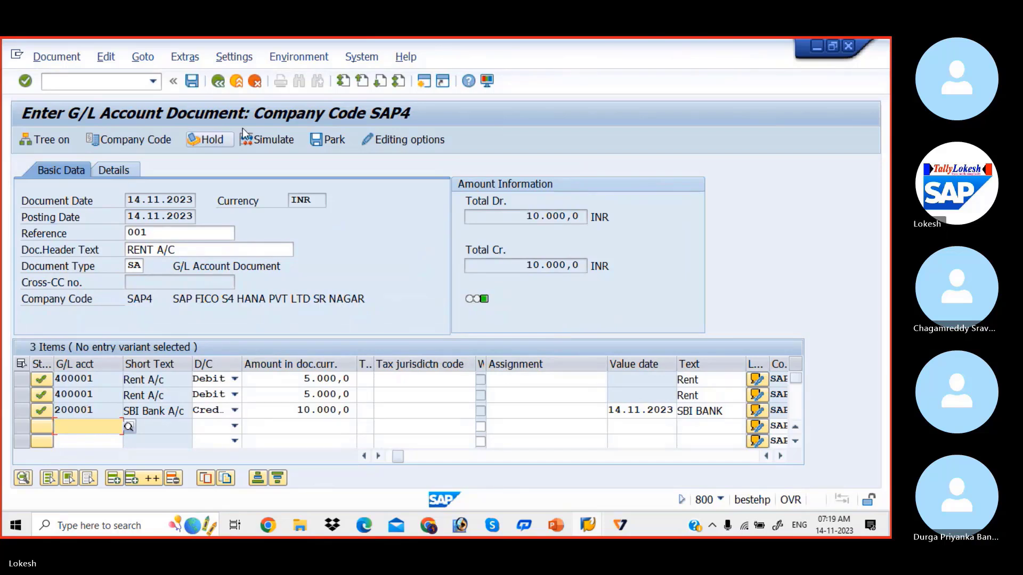
left_click(283, 139)
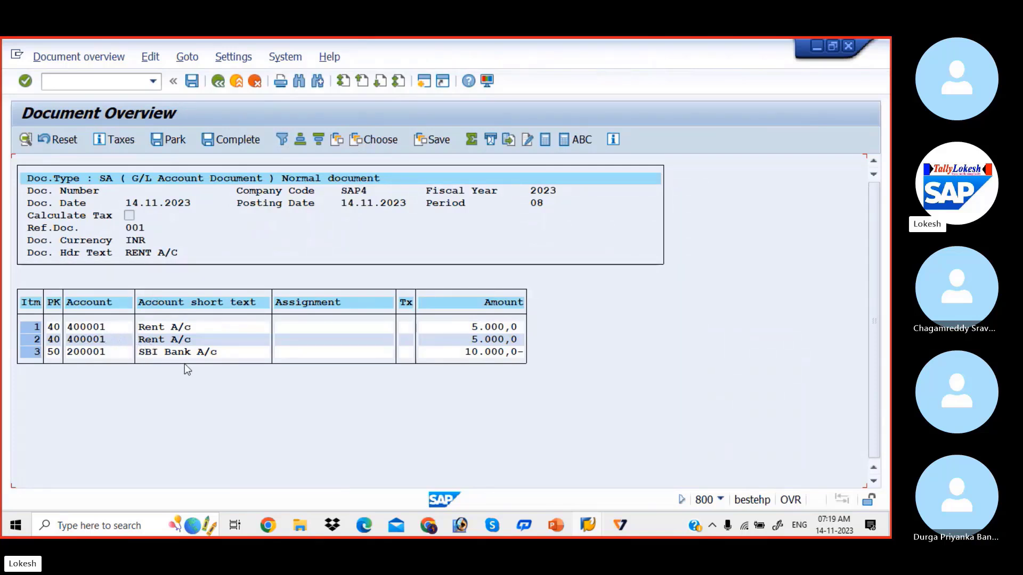
left_click(193, 83)
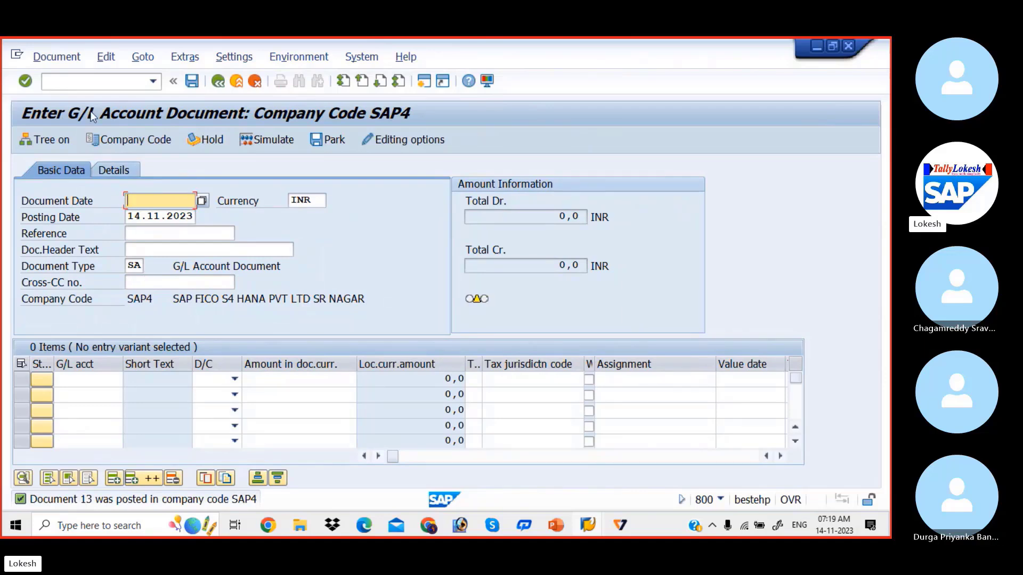
Display the posted rent document in the /AUFLEXGL layout to check the cost centers, and return to document entry.
left_click(63, 55)
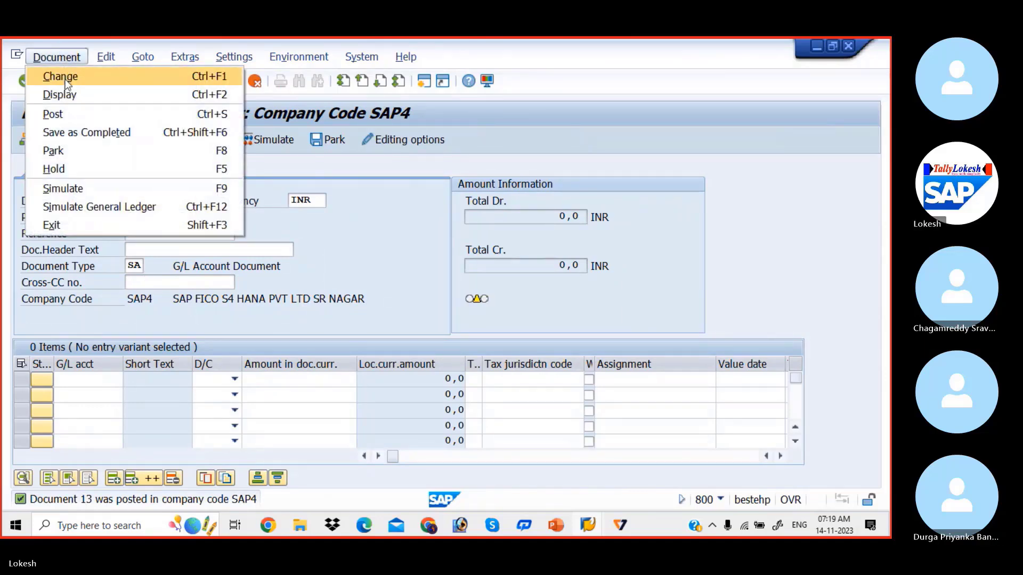
left_click(70, 96)
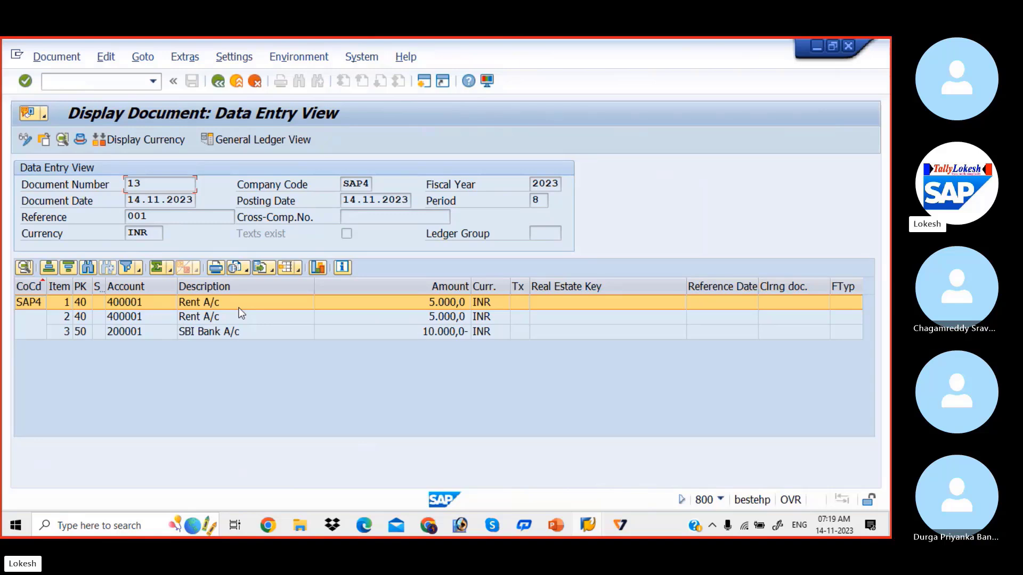
left_click(300, 270)
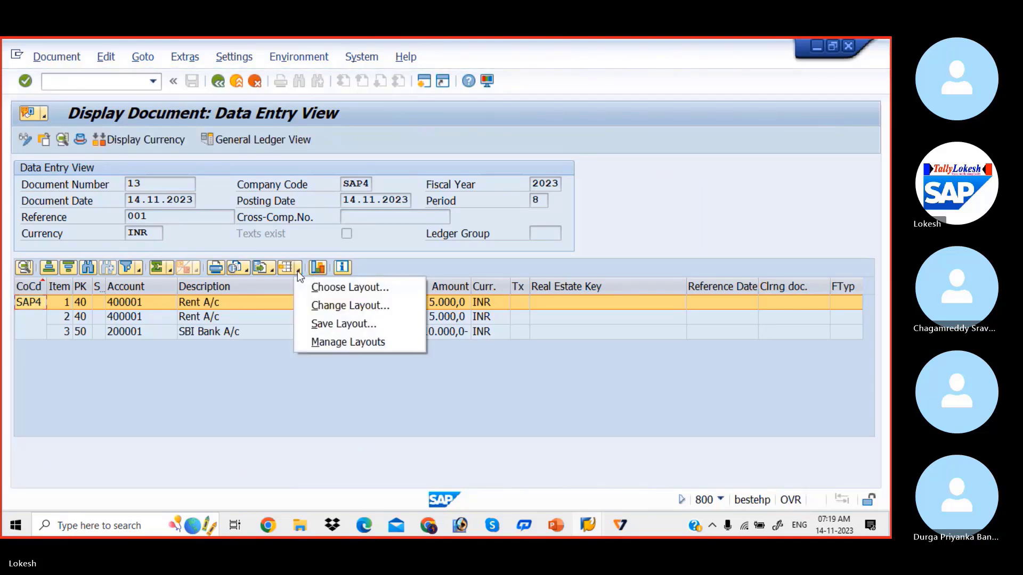
left_click(338, 292)
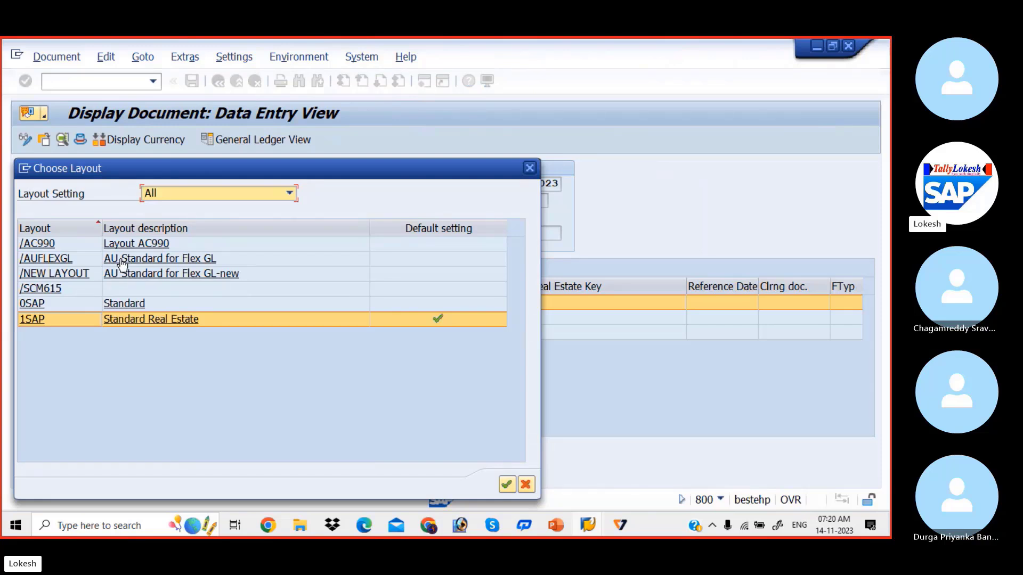
left_click(121, 259)
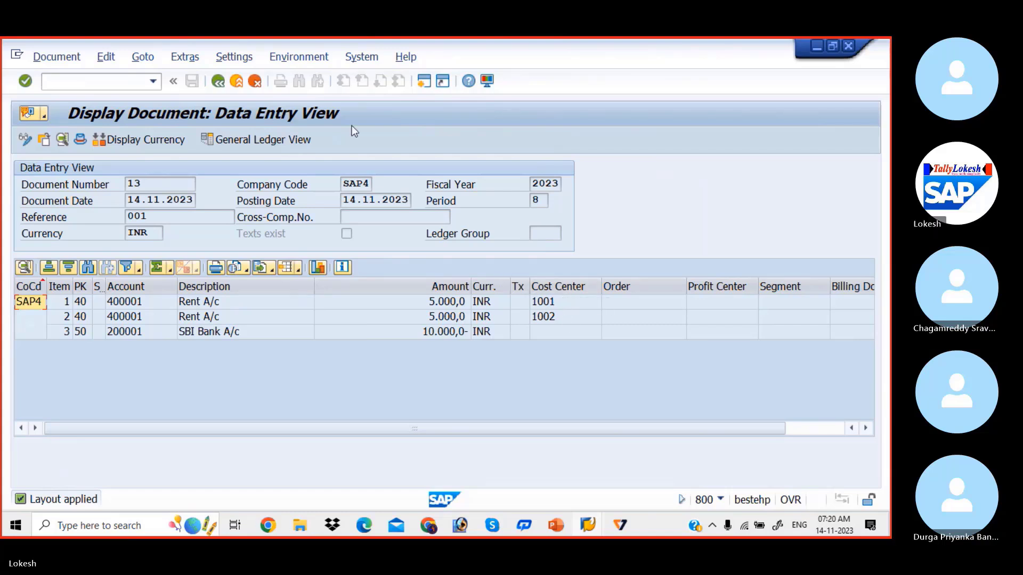
left_click(218, 81)
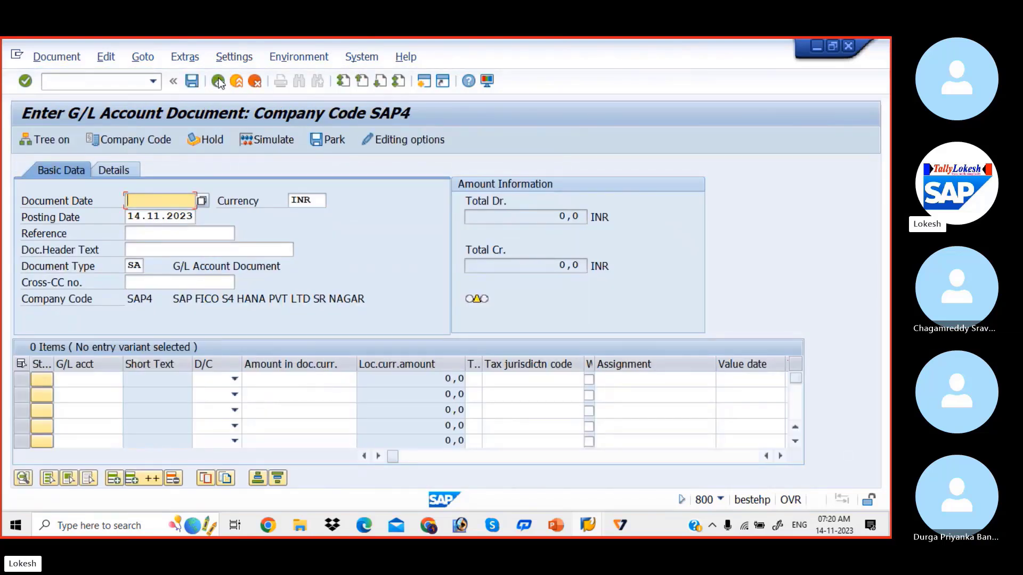
Fill in the new document's header with document date 14.11.2023, reference 002 and header text RENT A/C.
key("BackSpace")
key("Down")
key("Tab")
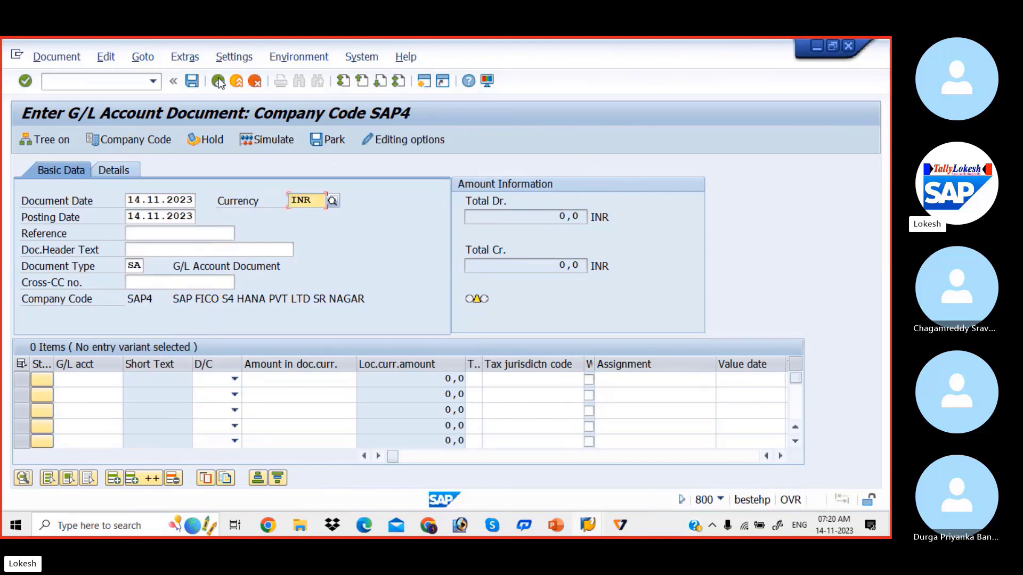
key("Tab")
key("Tab")
type("002")
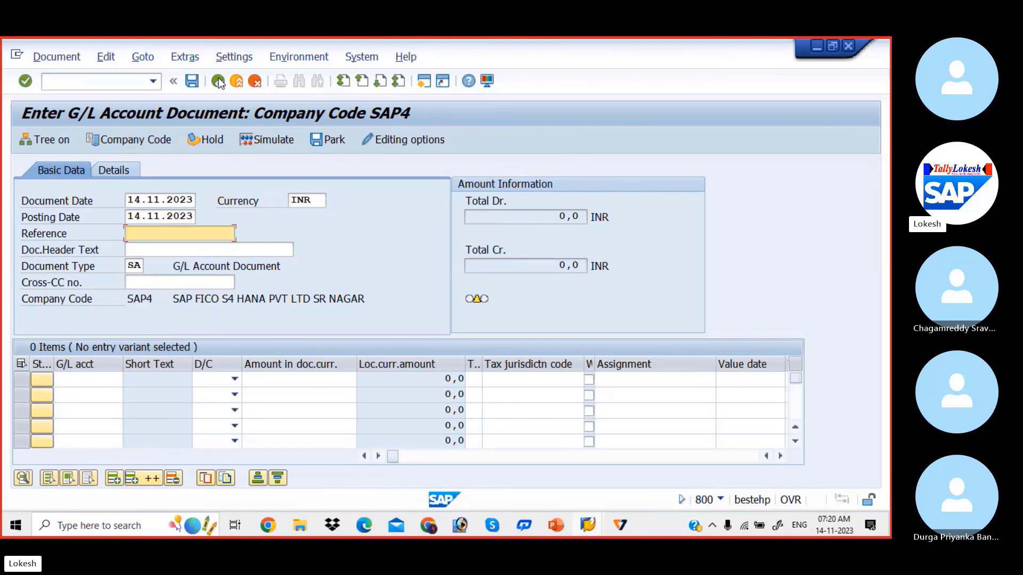
key("Tab")
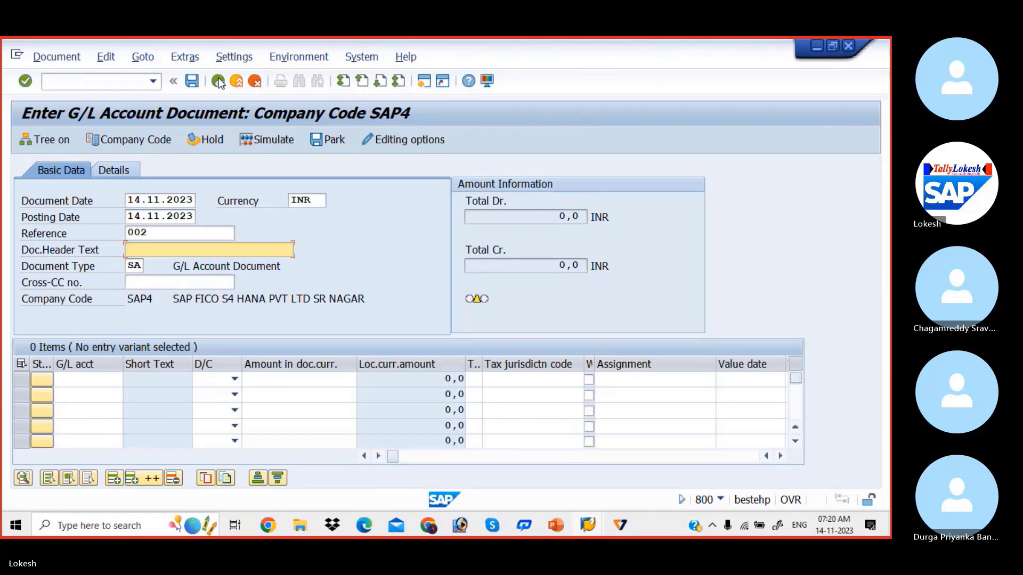
type("R")
key("Return")
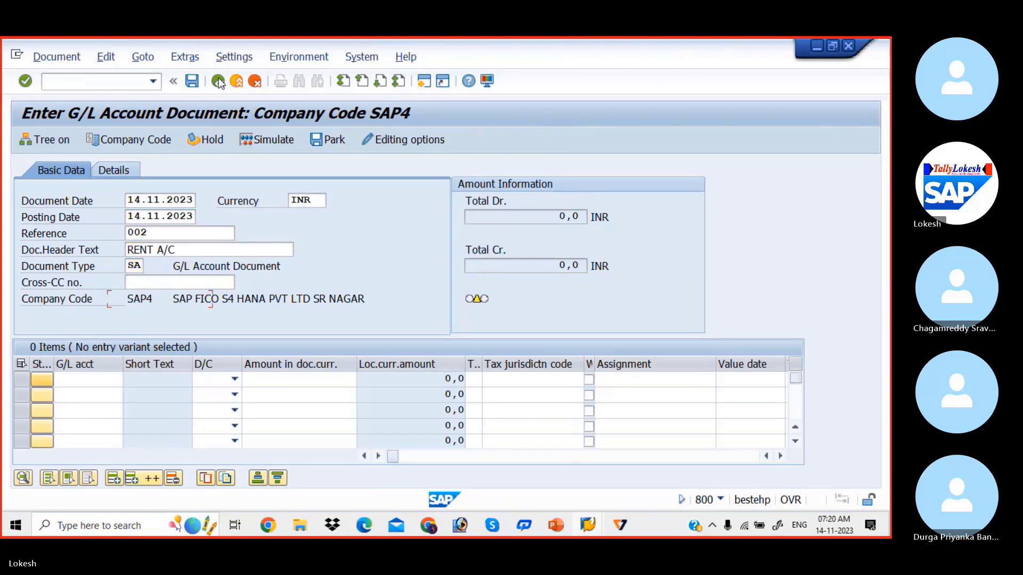
Add a first line item for G/L account 400001 as a debit of 5000.
key("Return")
key("Down")
key("Down")
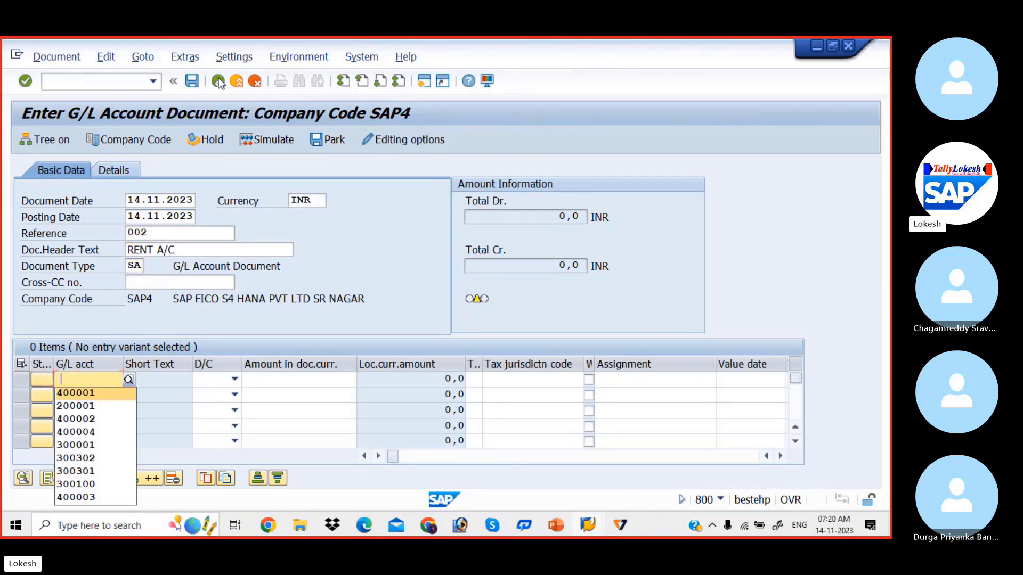
key("Tab")
key("d")
key("Tab")
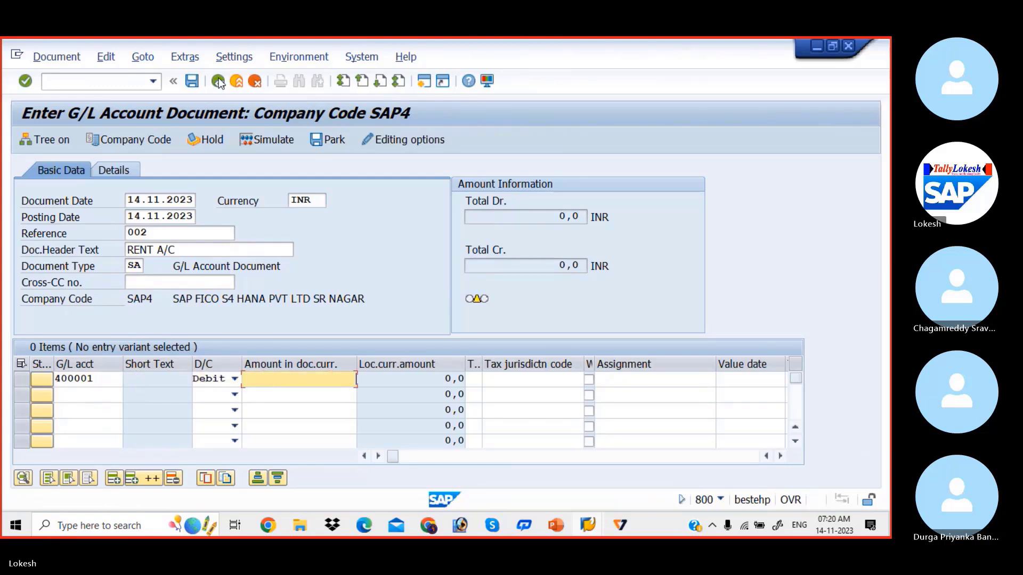
key("Down")
key("Down")
key("Down")
key("Return")
Give the first line item the text Rent, leaving its value date empty.
key("Tab")
key("Tab")
key("Tab")
key("Tab")
key("Tab")
key("Tab")
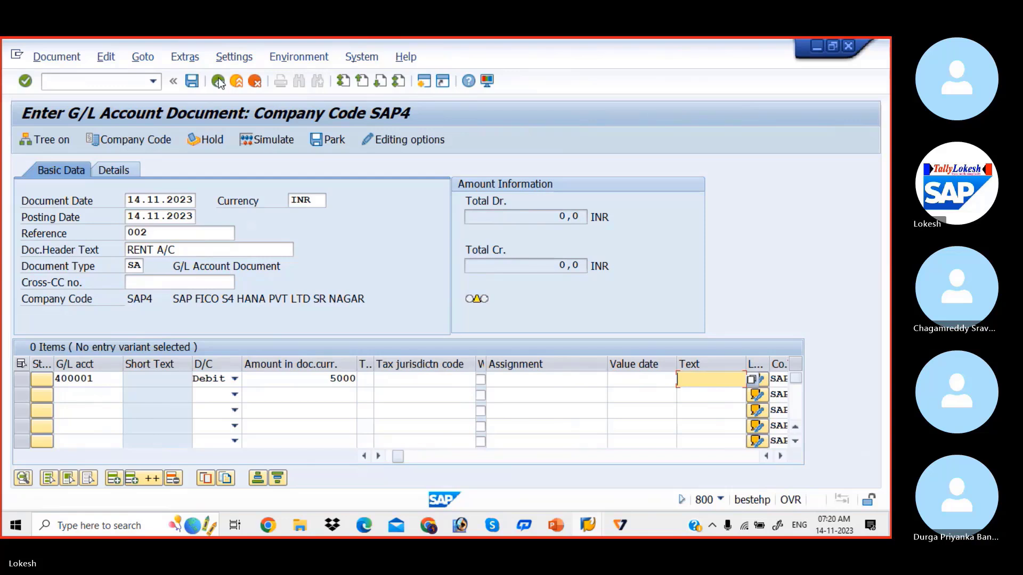
type("R")
key("Down")
key("Return")
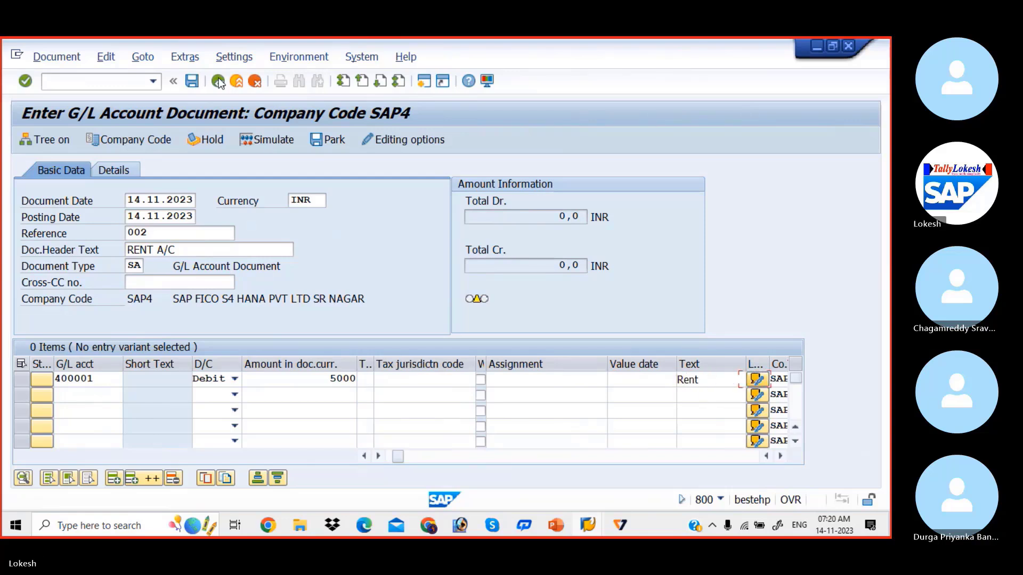
Look up the cost centers of controlling area SAP4 and assign 2001 to the first line item.
key("Tab")
key("Tab")
key("Tab")
key("Tab")
key("Tab")
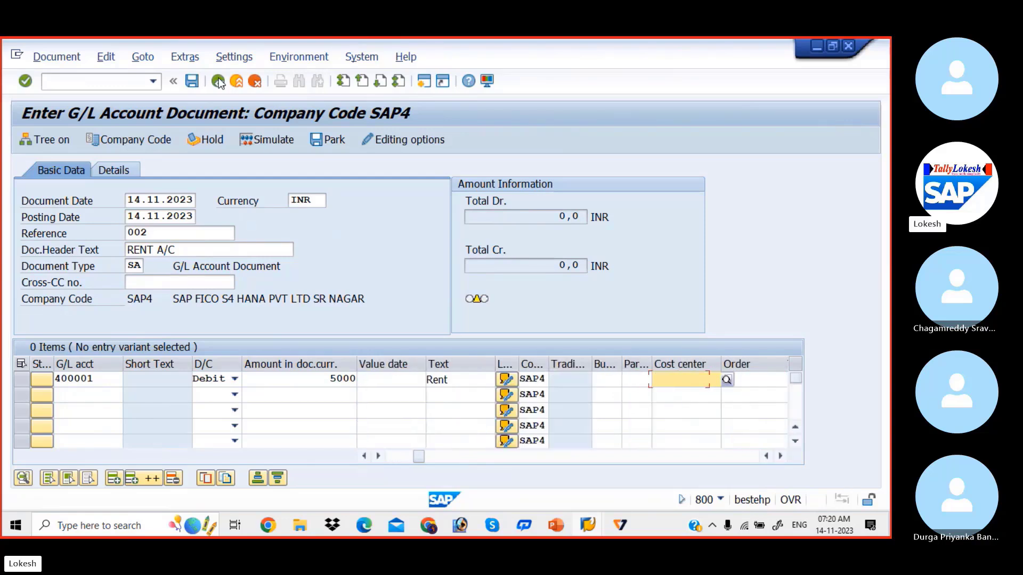
left_click(726, 380)
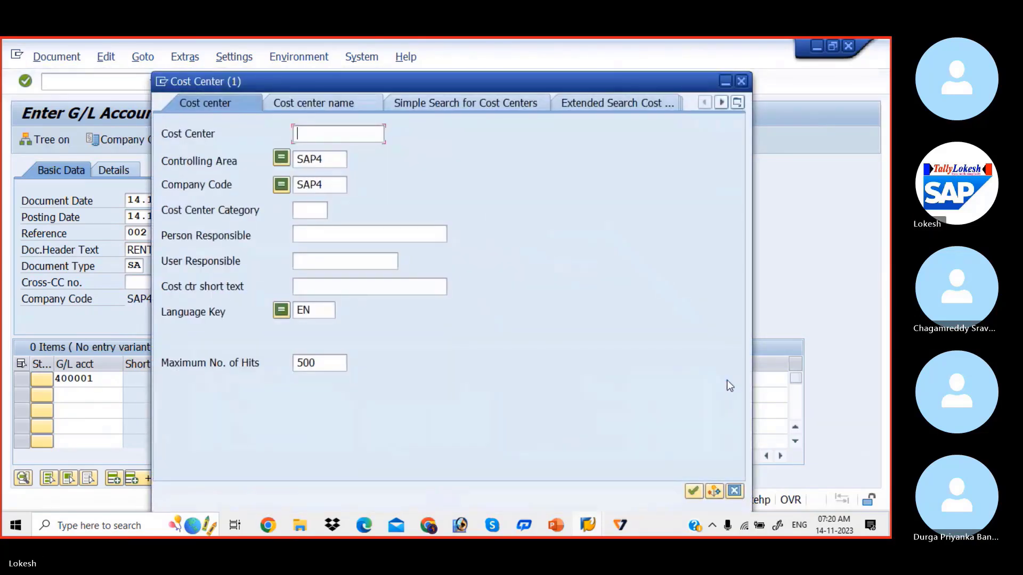
key("Return")
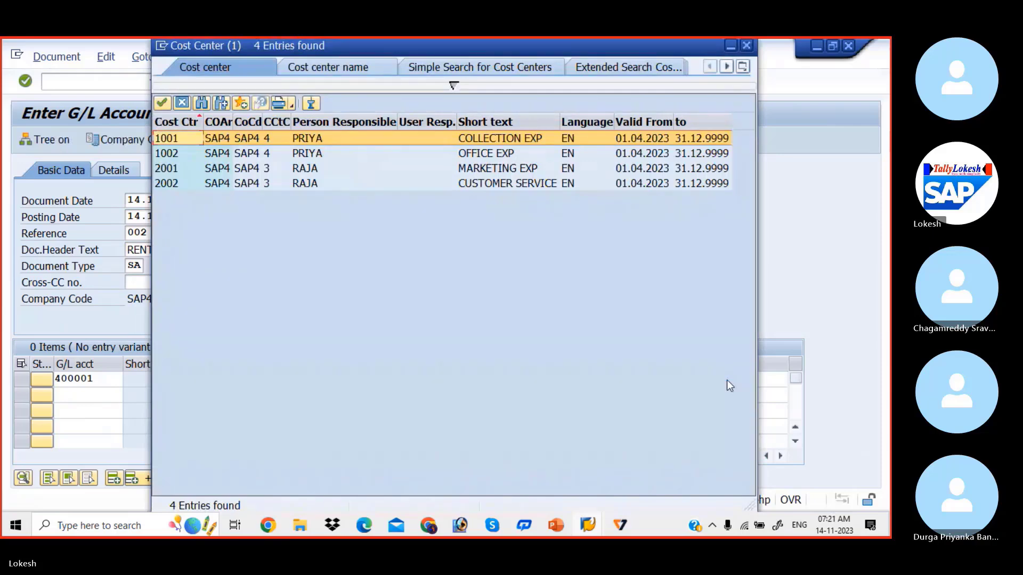
key("Down")
key("Down")
key("Return")
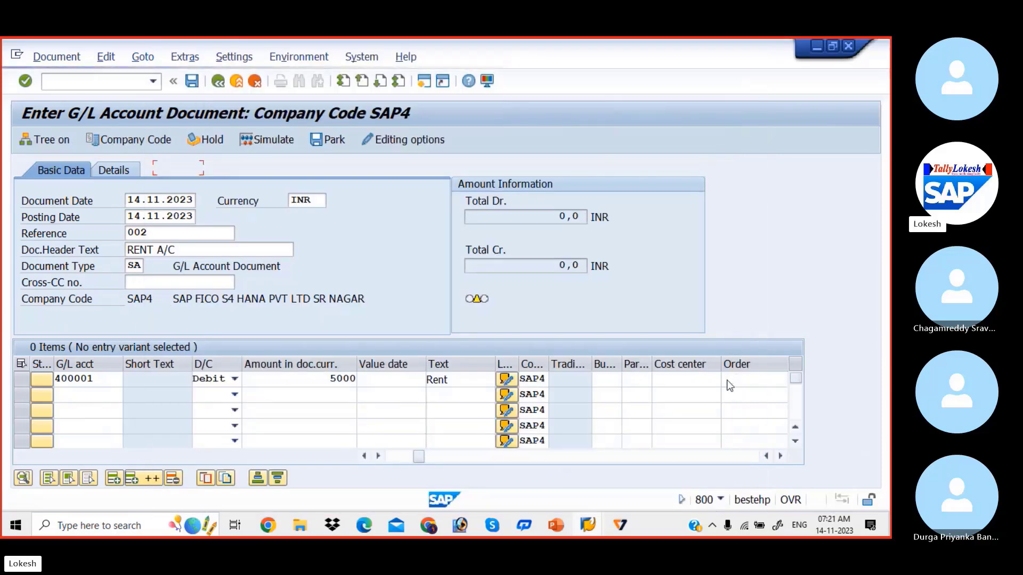
Add another debit of 5000 to G/L account 400001 as the second line item.
left_click(101, 393)
key("Down")
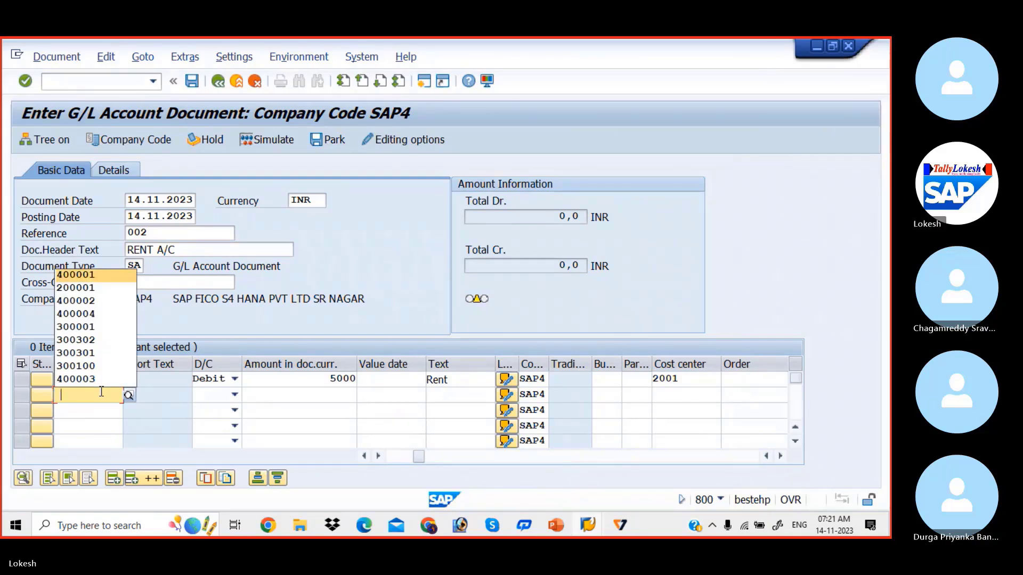
key("Return")
key("Down")
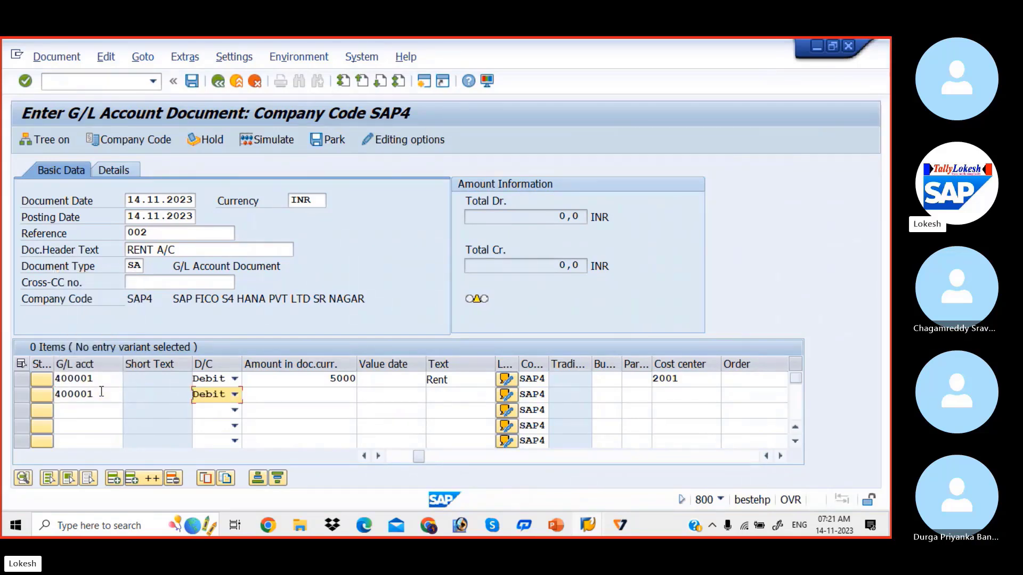
key("Tab")
key("Down")
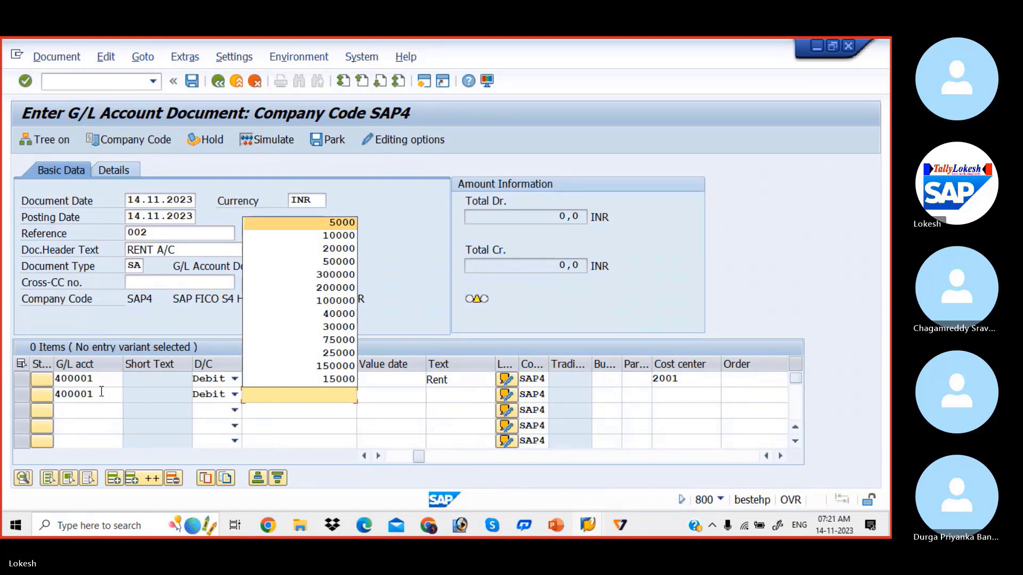
key("Return")
Give the second line item the text Rent, leaving its value date empty.
key("Tab")
key("Tab")
key("Tab")
key("Tab")
key("Tab")
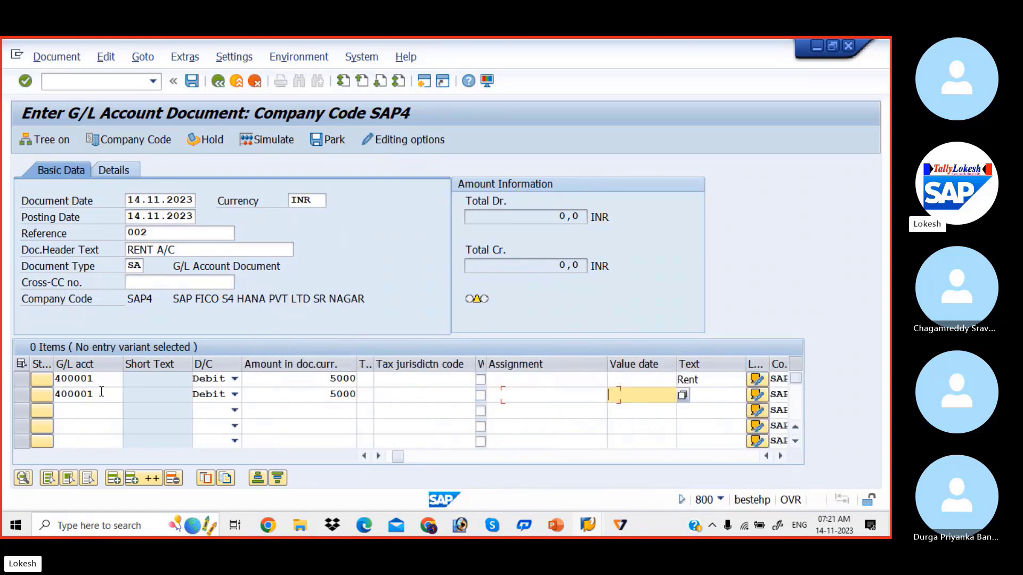
type("R")
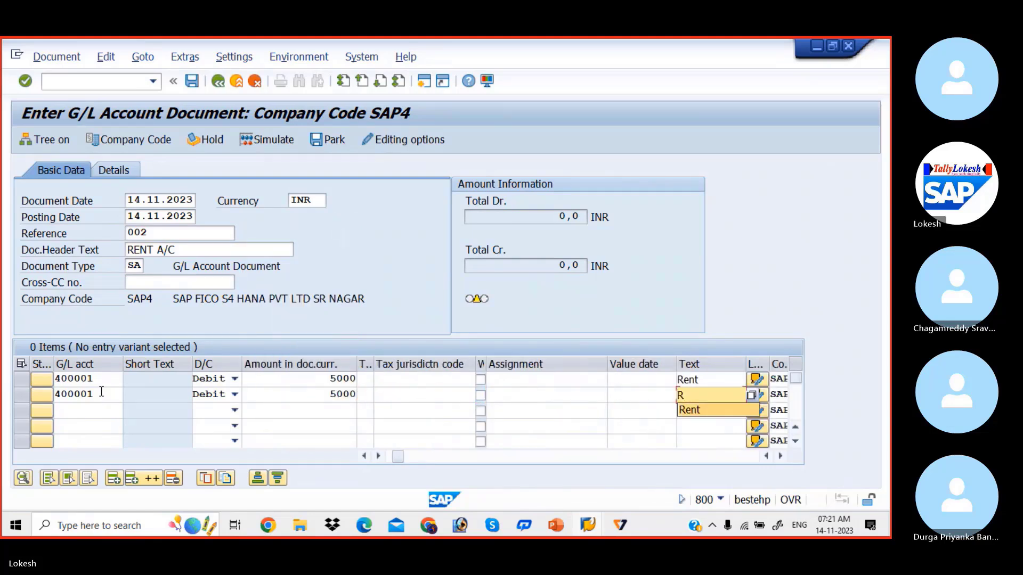
key("Down")
key("Return")
Assign cost center 2002 to the second line item.
key("Tab")
key("Tab")
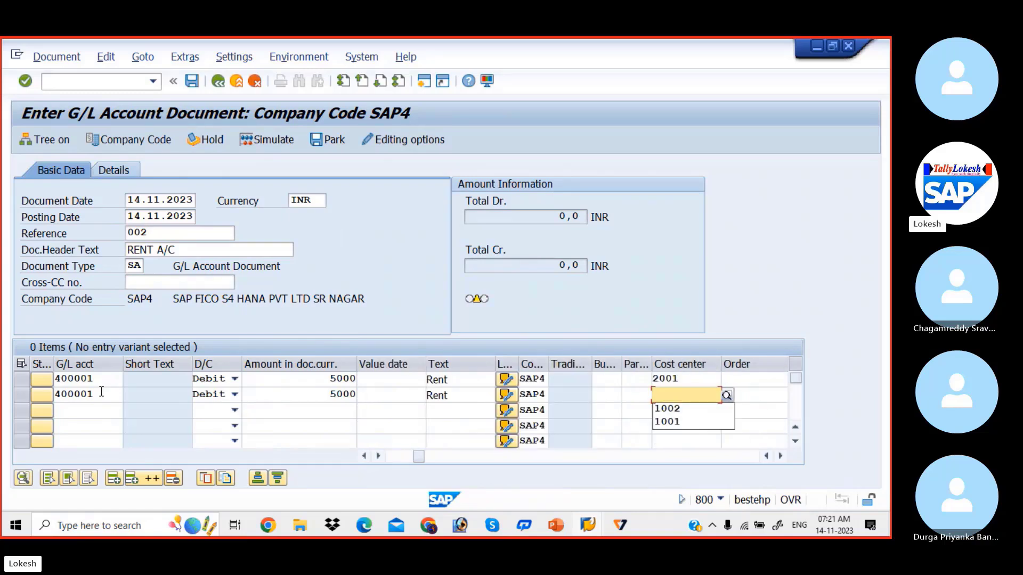
type("2002")
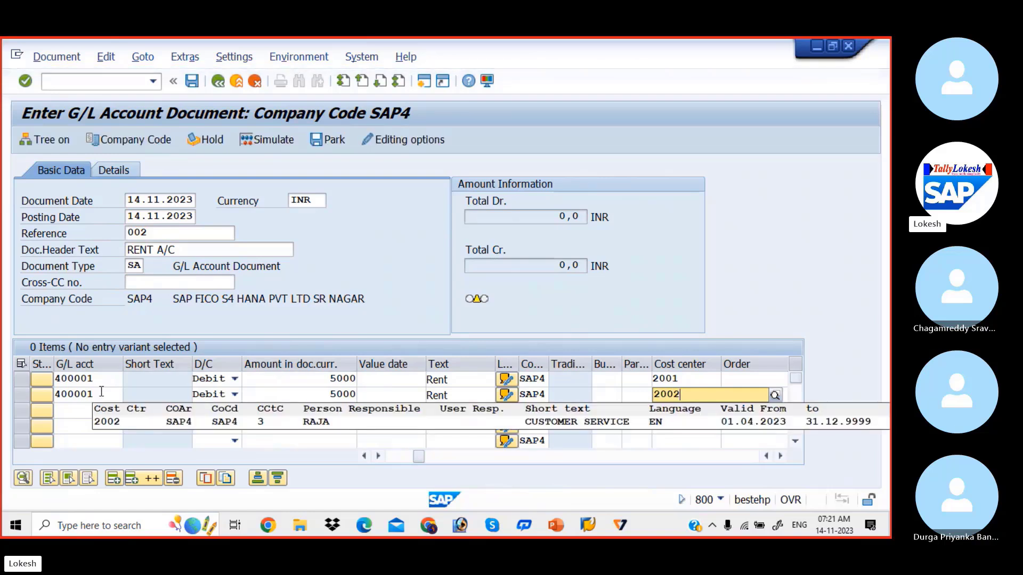
key("Down")
key("Tab")
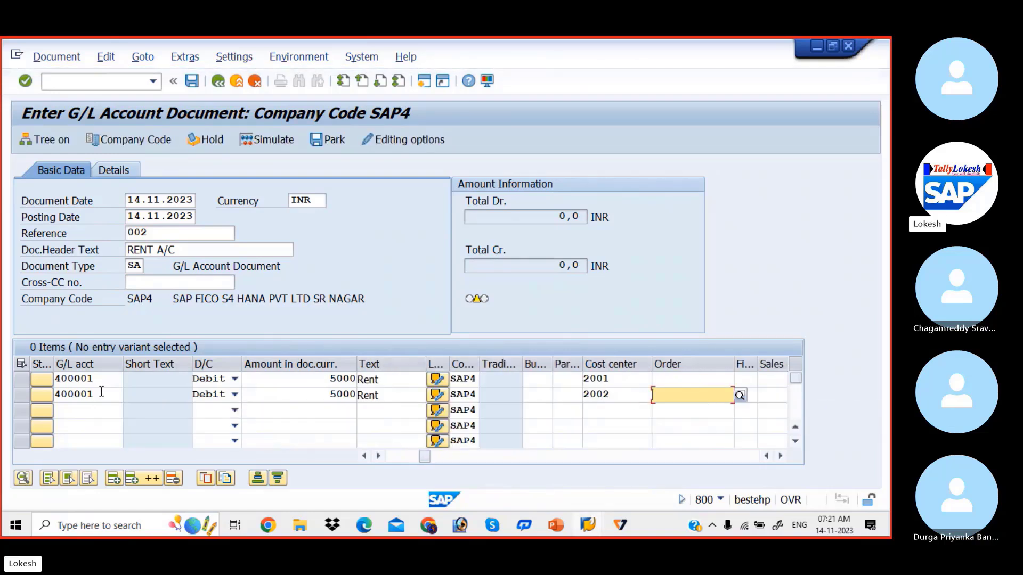
Add a credit of 10000 to G/L account 200001 as the third line item.
left_click(77, 416)
type("200001")
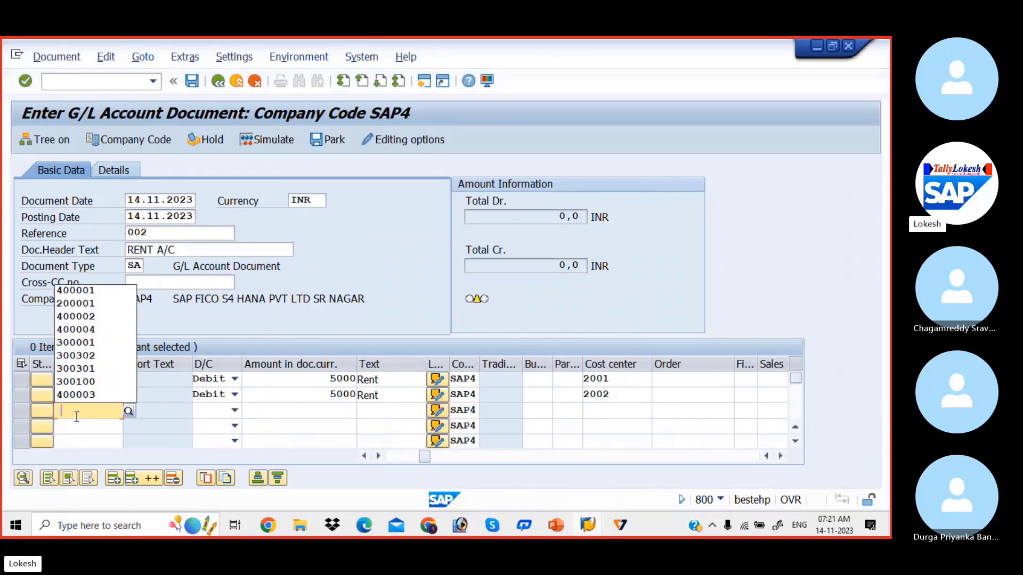
key("Tab")
key("c")
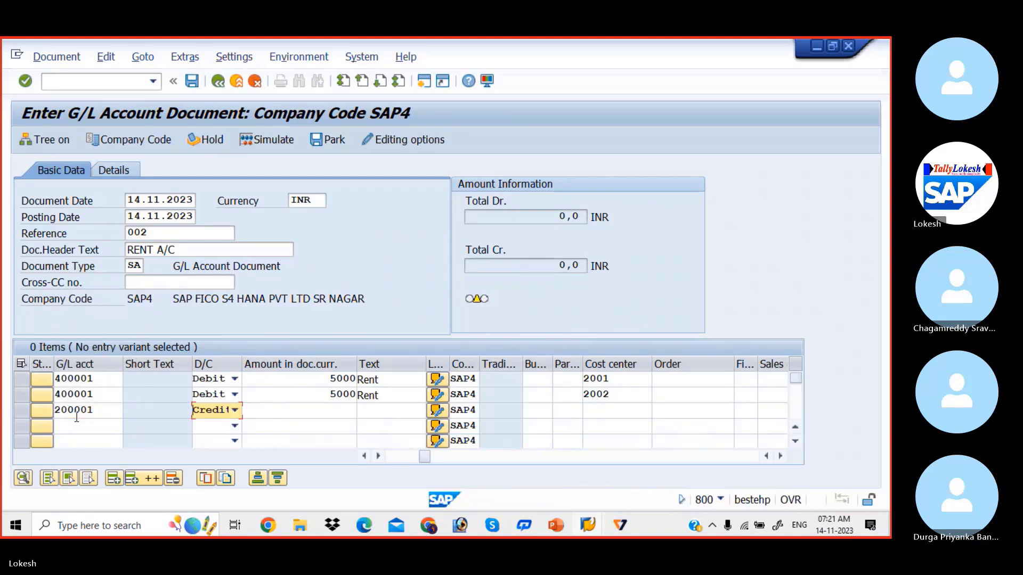
key("Tab")
key("Down")
key("Down")
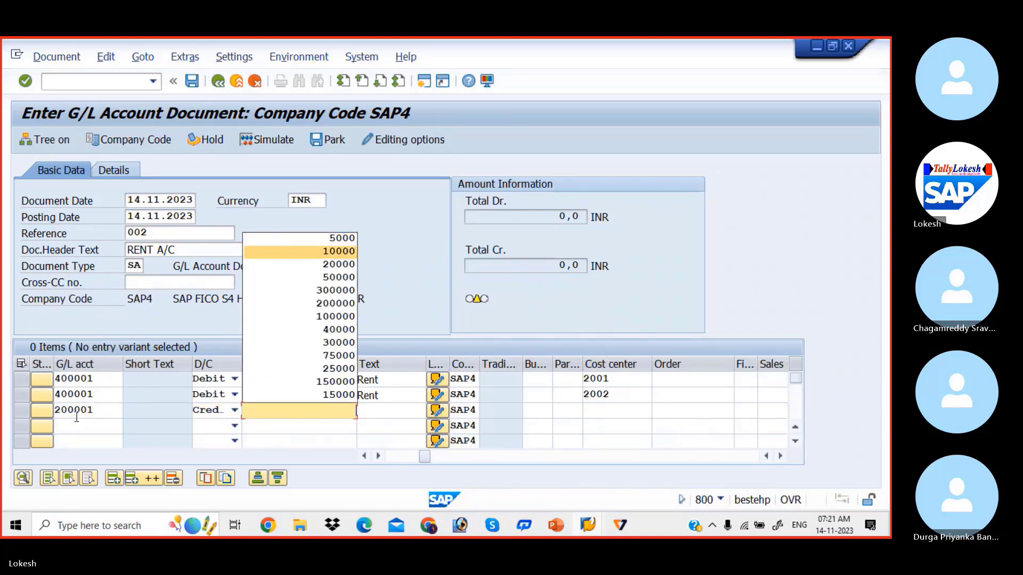
key("Tab")
Give the third line item the text SBI BANK, leaving its tax, assignment and value date fields empty.
key("Tab")
key("Tab")
key("Tab")
key("Tab")
key("Tab")
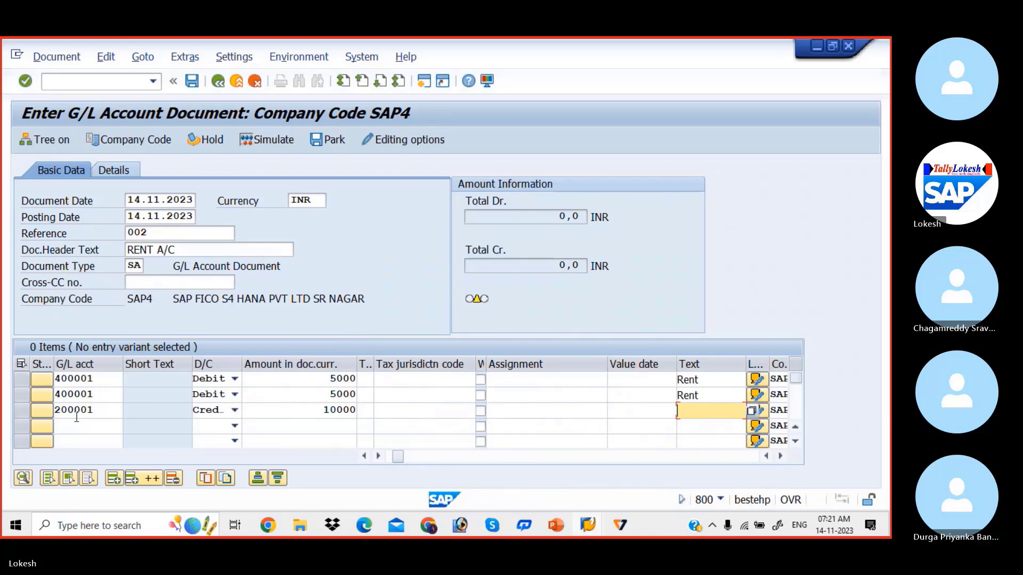
key("Down")
key("Down")
key("Return")
key("Tab")
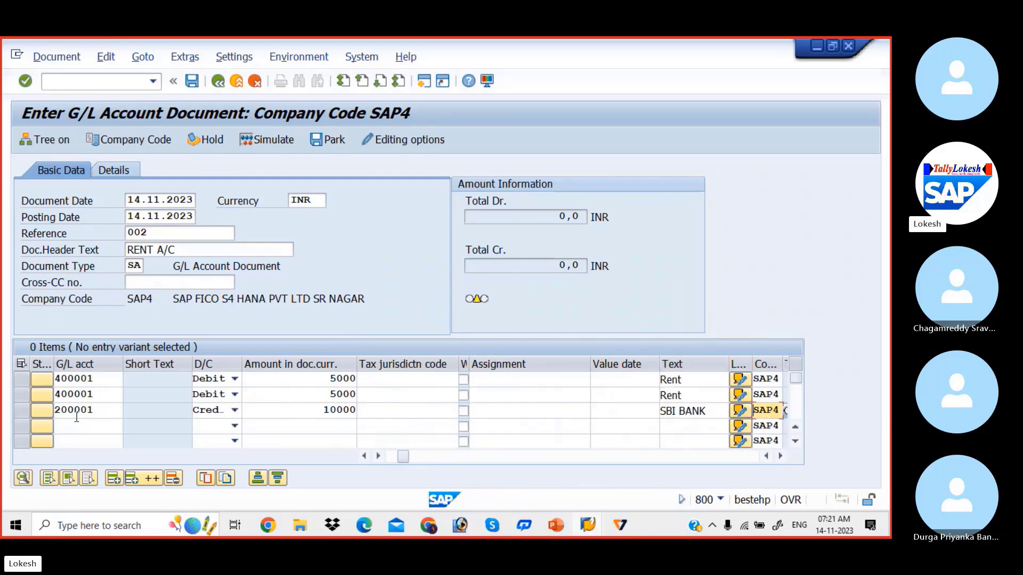
Validate the three line items and post the rent document in company code SAP4.
key("Return")
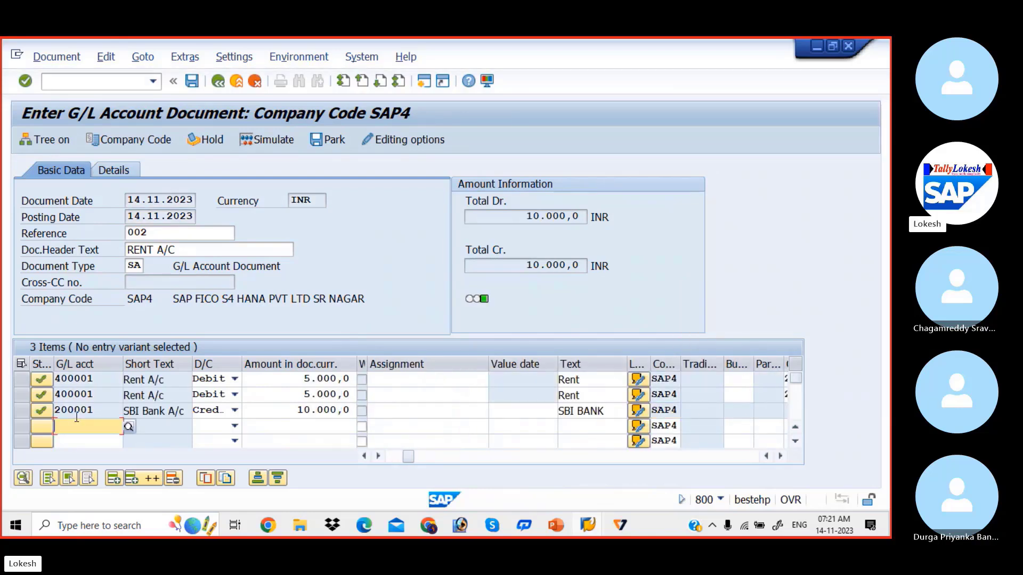
left_click(272, 145)
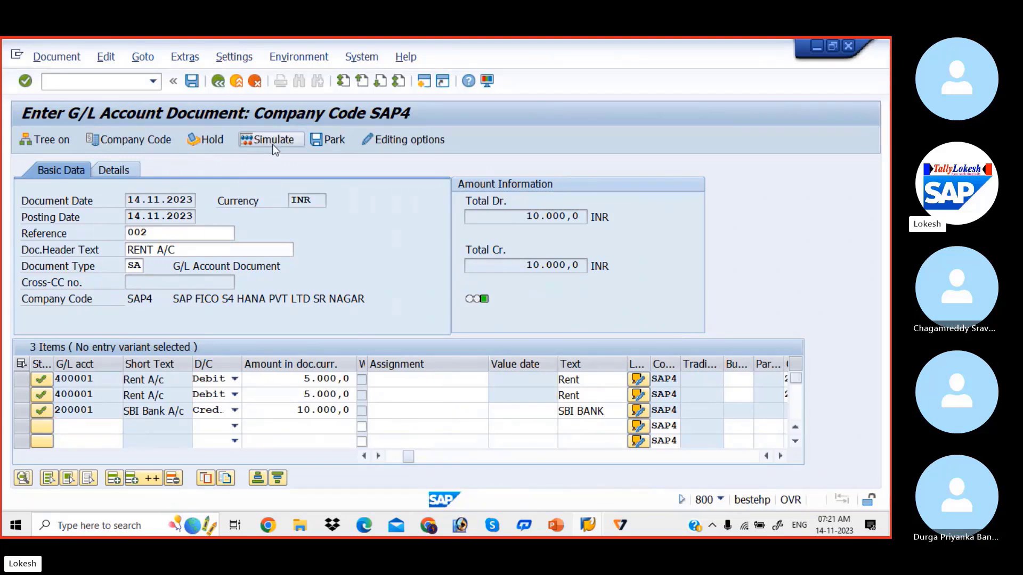
left_click(193, 81)
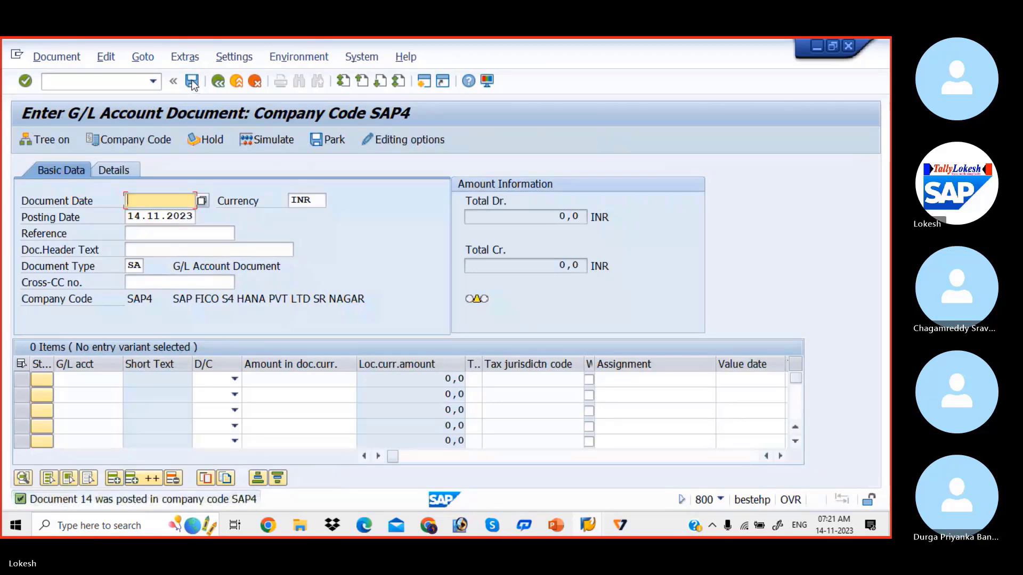
Display the posted document and apply the saved layout that includes the Cost Center column.
left_click(56, 57)
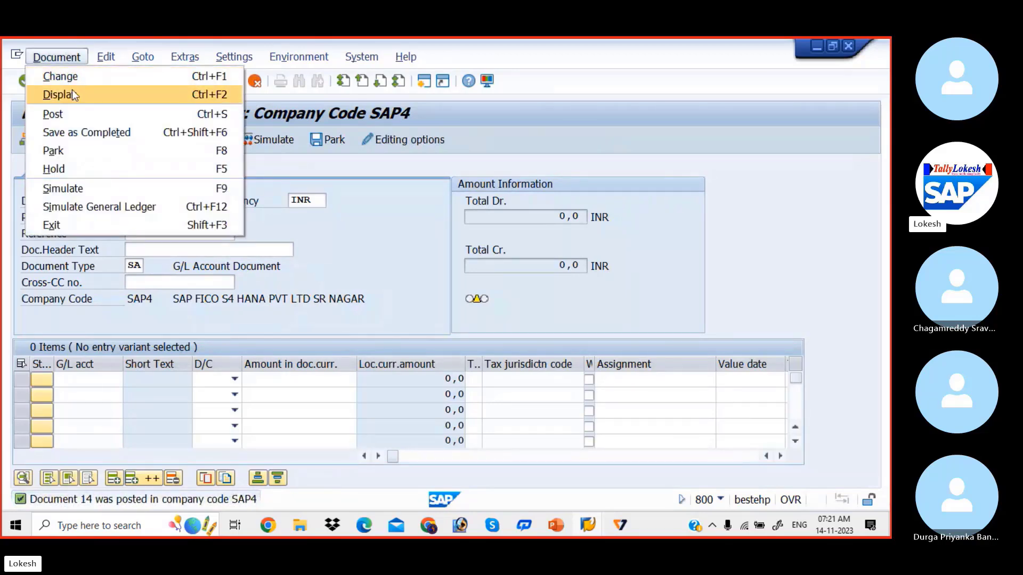
left_click(74, 95)
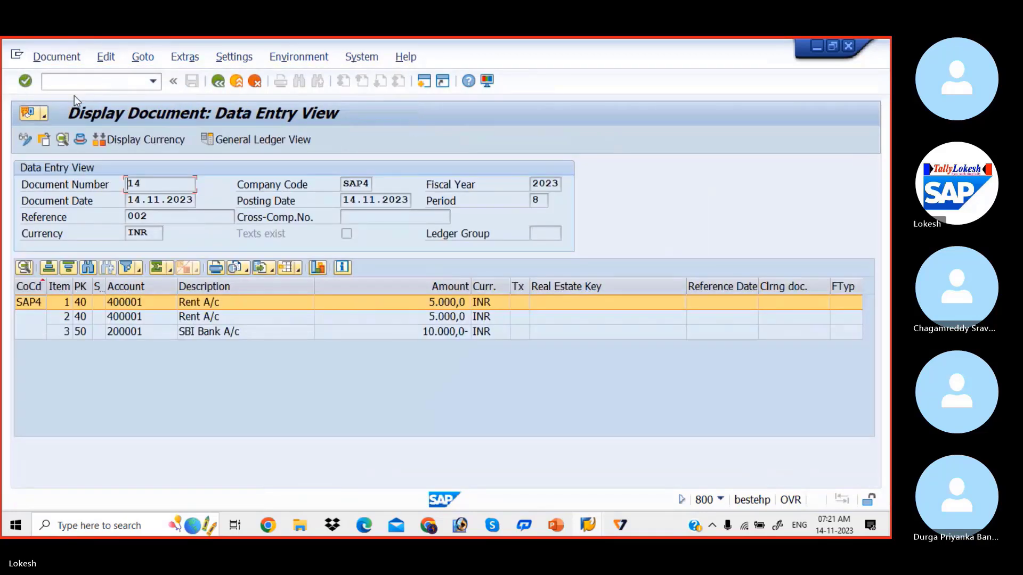
left_click(295, 271)
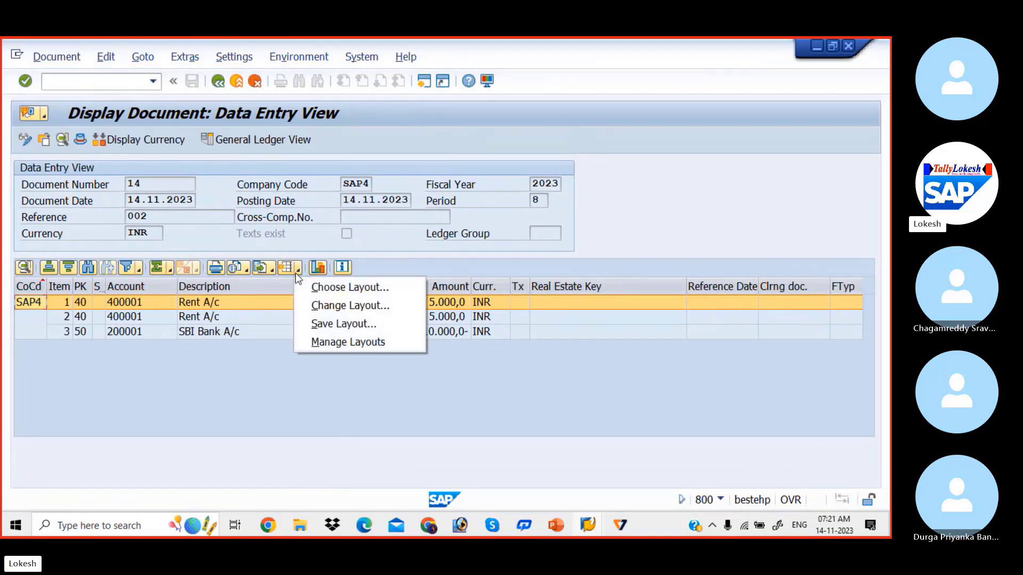
left_click(332, 293)
left_click(174, 261)
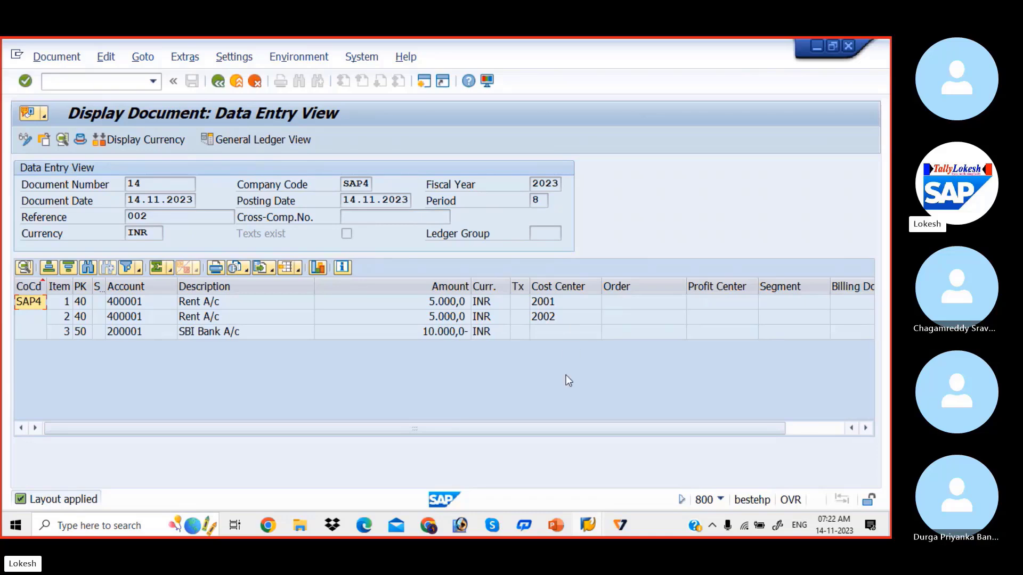
Switch to the COST CENTERS presentation in PowerPoint and review the company cost center hierarchy and the configuration steps.
left_click(558, 527)
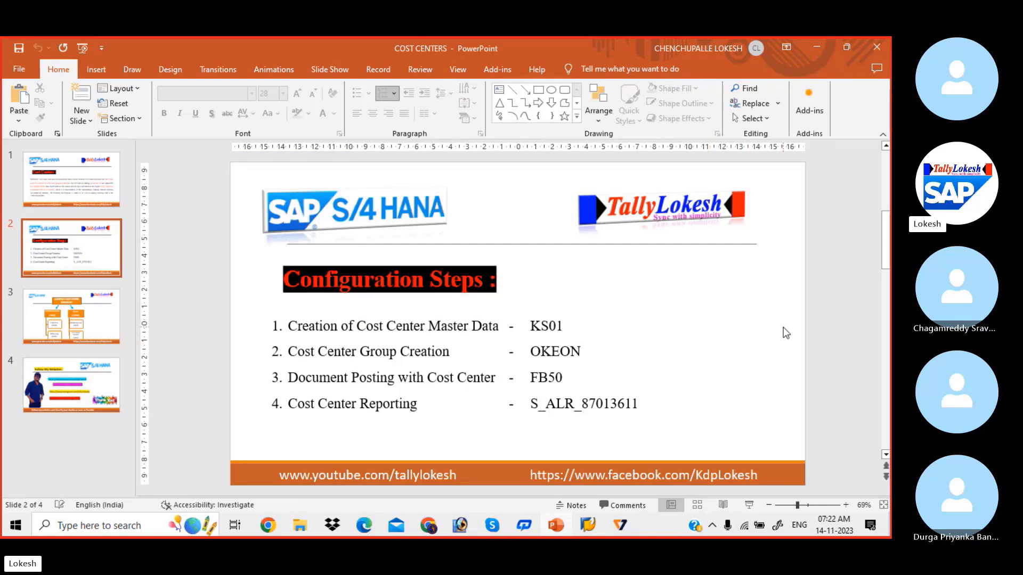
scroll(783, 327, "down", 2)
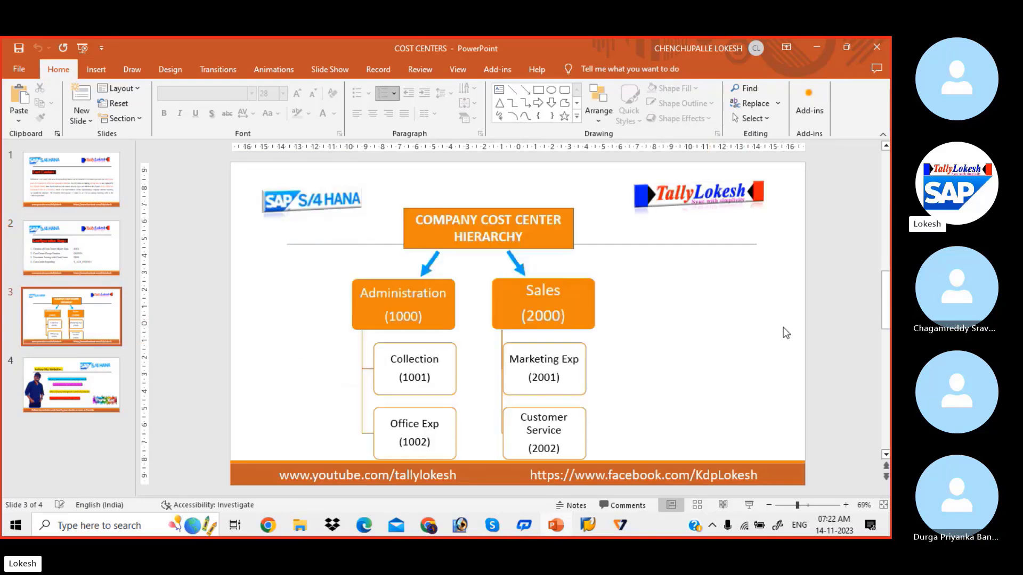
left_click(403, 355)
left_click(421, 424)
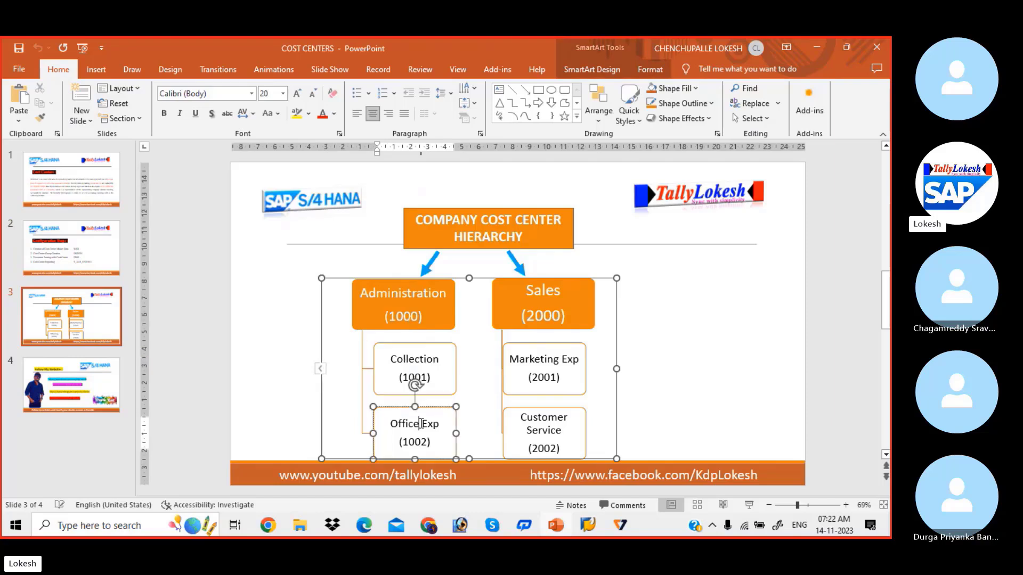
left_click(536, 424)
left_click(528, 377)
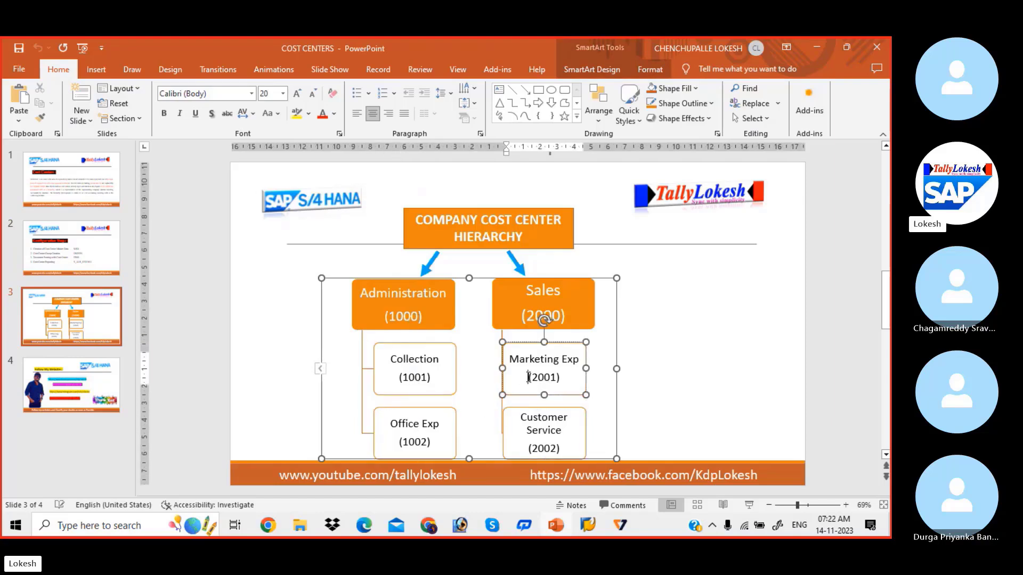
left_click(722, 336)
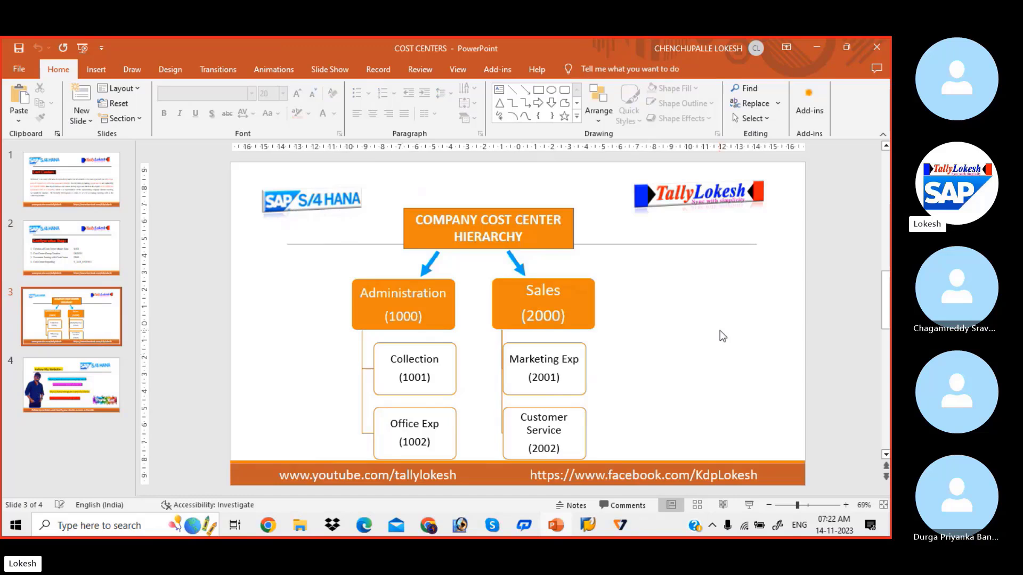
scroll(721, 336, "up", 1)
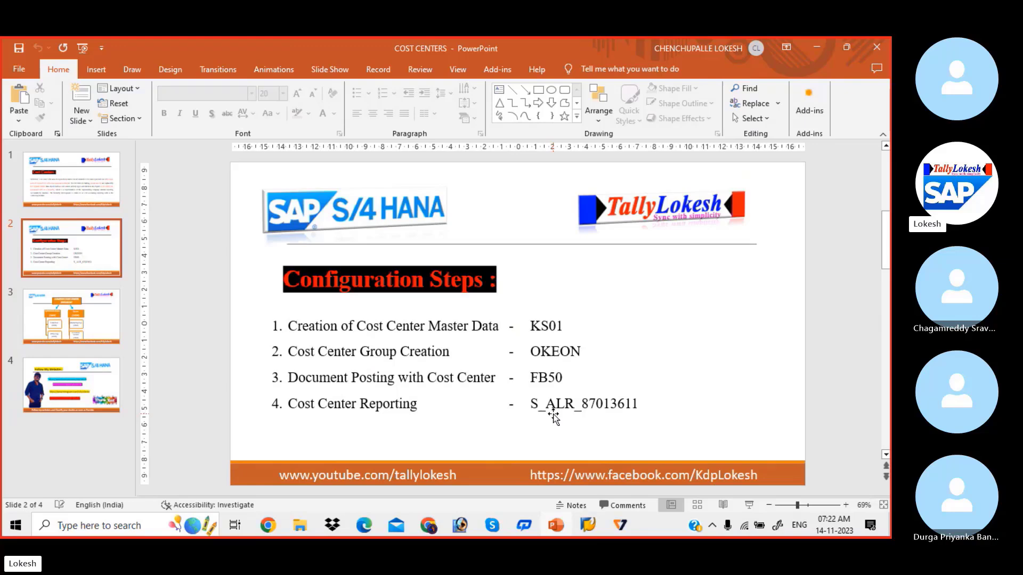
Switch back to SAP and open the vendor line item display with transaction FBL1N.
key("alt+Tab")
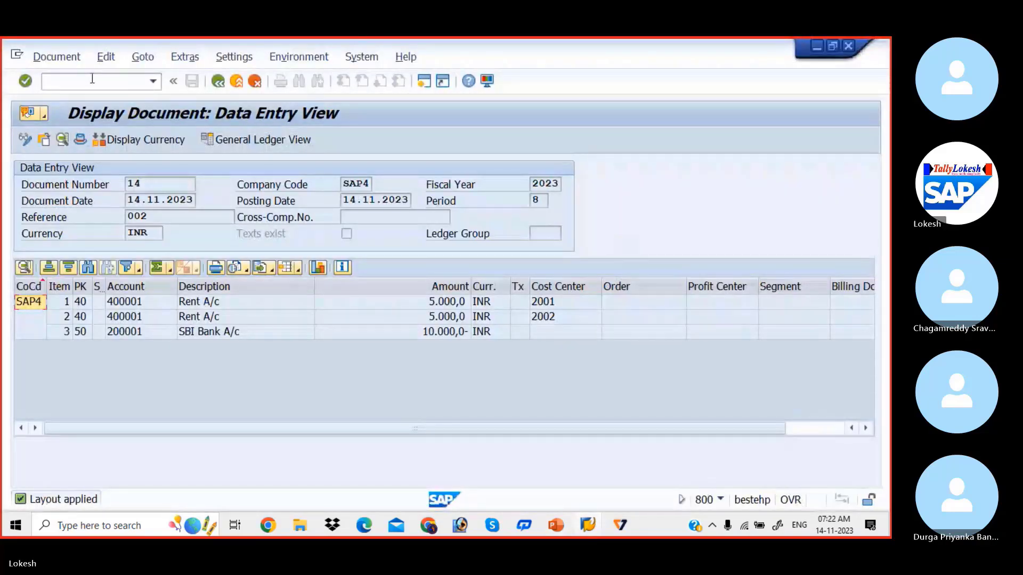
left_click(92, 79)
type("/NF")
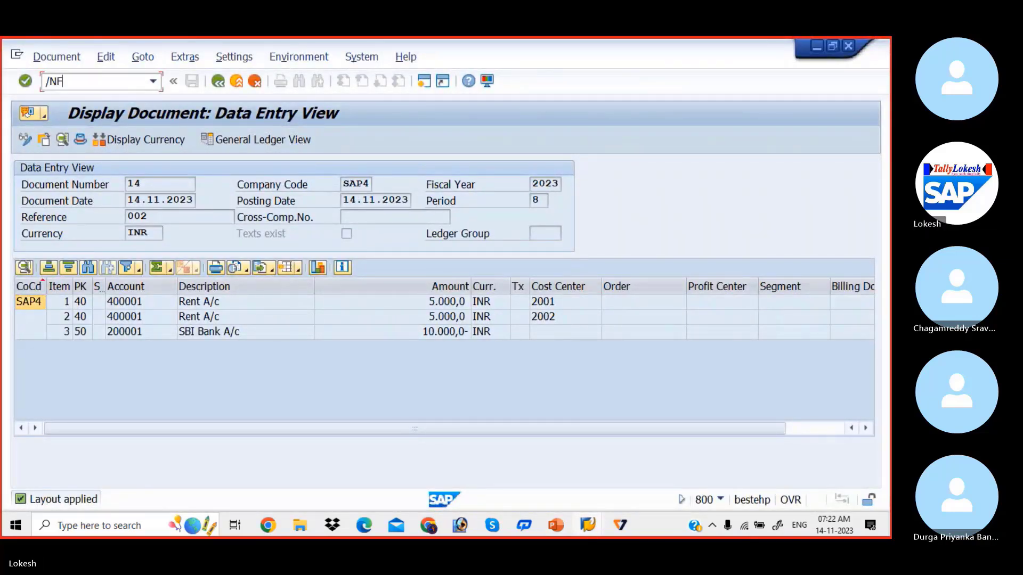
type("BL1N")
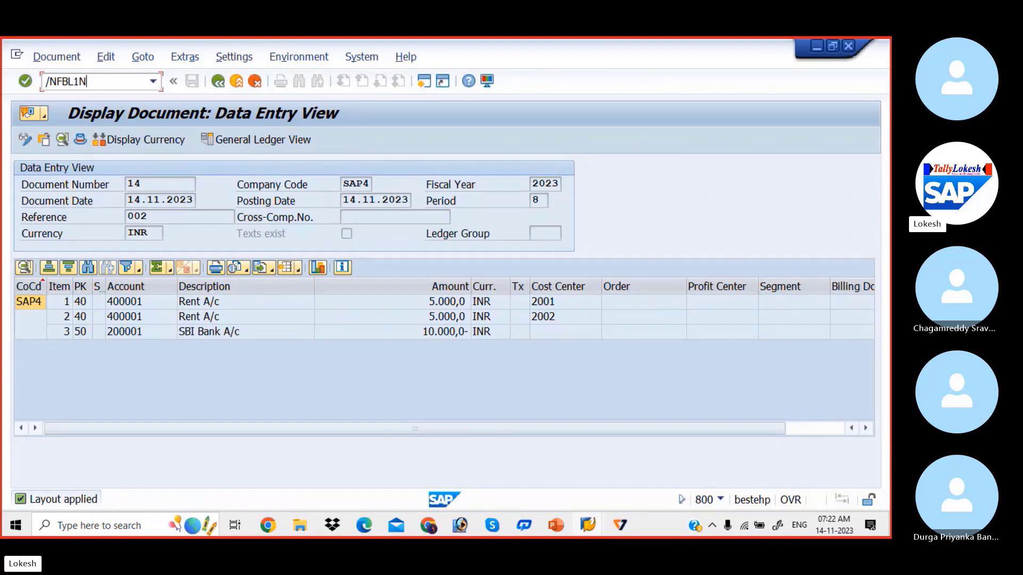
key("Return")
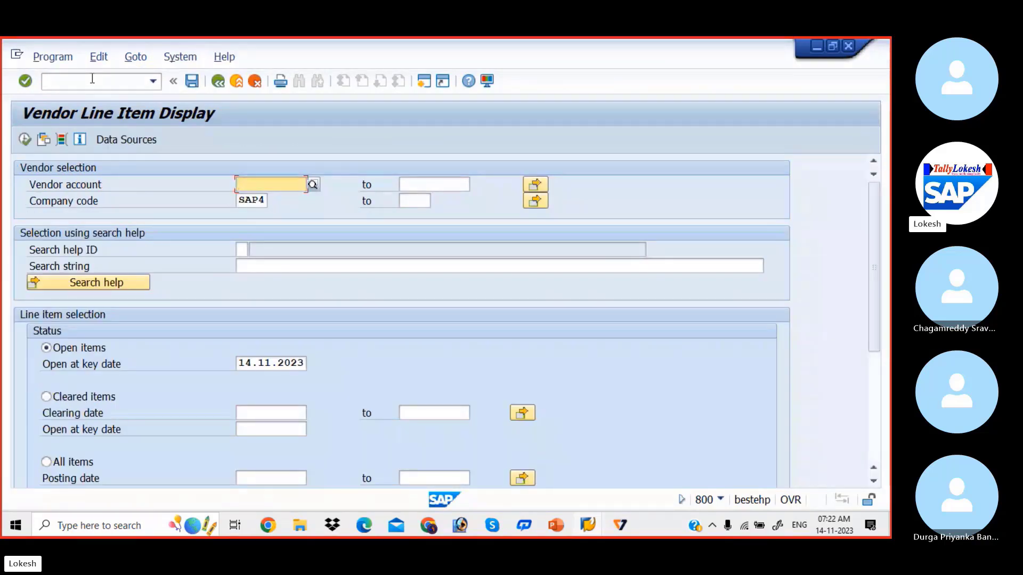
Open the customer line item display with transaction FBL5N.
left_click(92, 79)
type("/NF")
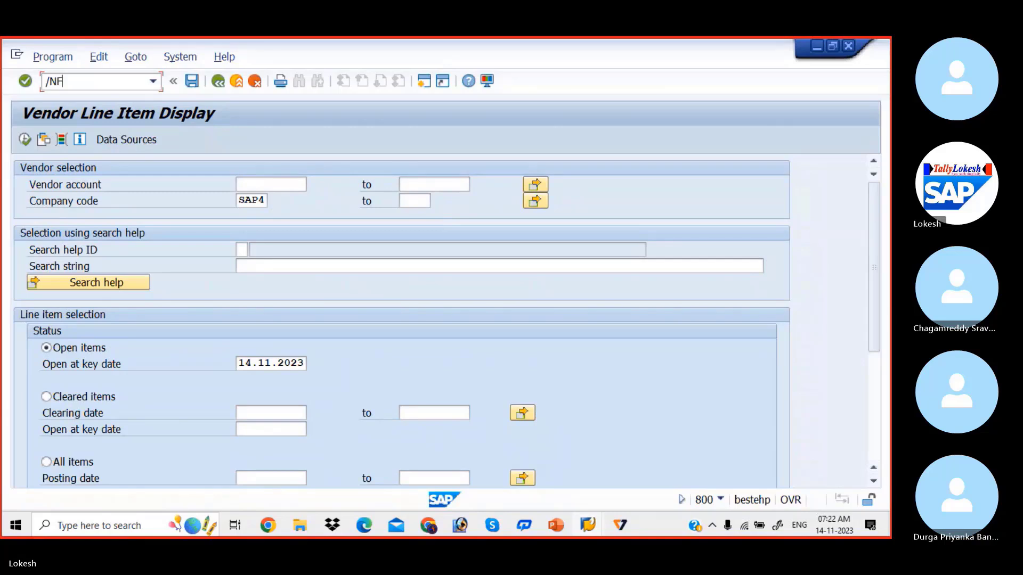
type("BL5N")
key("Return")
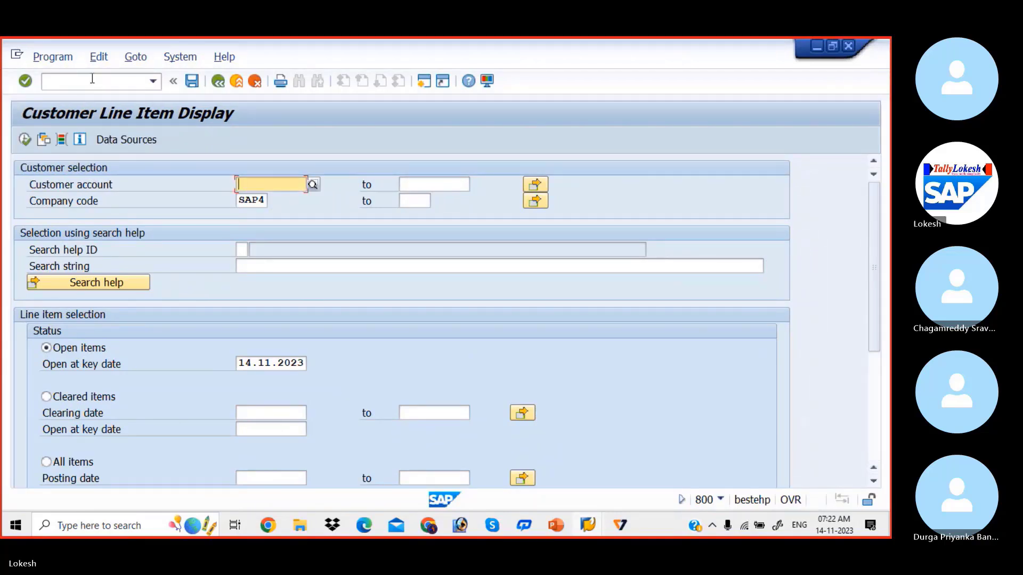
Run the G/L account line item display FBL3N for account 400001 in company code SAP4 and examine the rent postings.
left_click(92, 79)
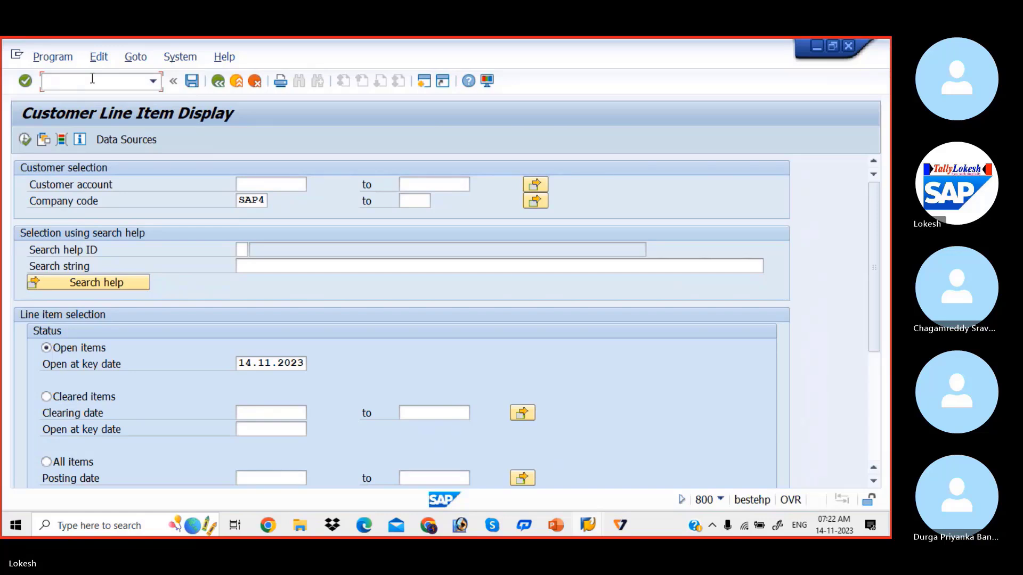
type("/NFBL3N")
key("Return")
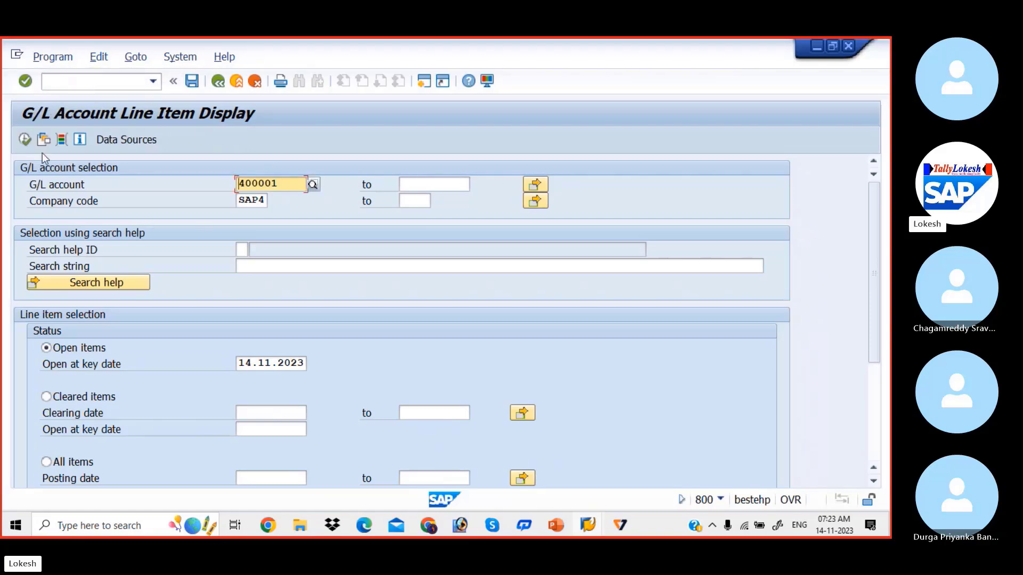
left_click(25, 140)
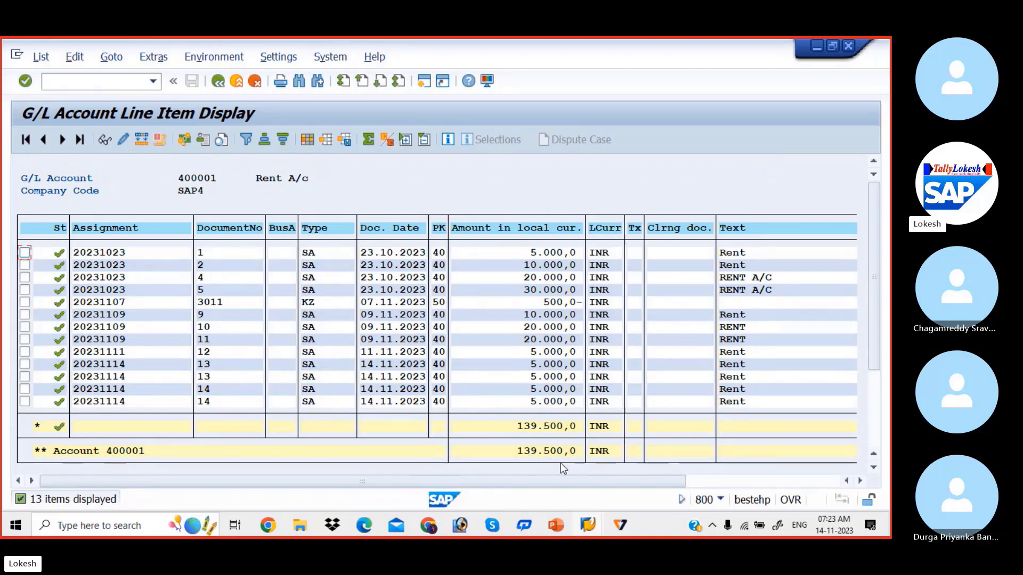
left_click(529, 353)
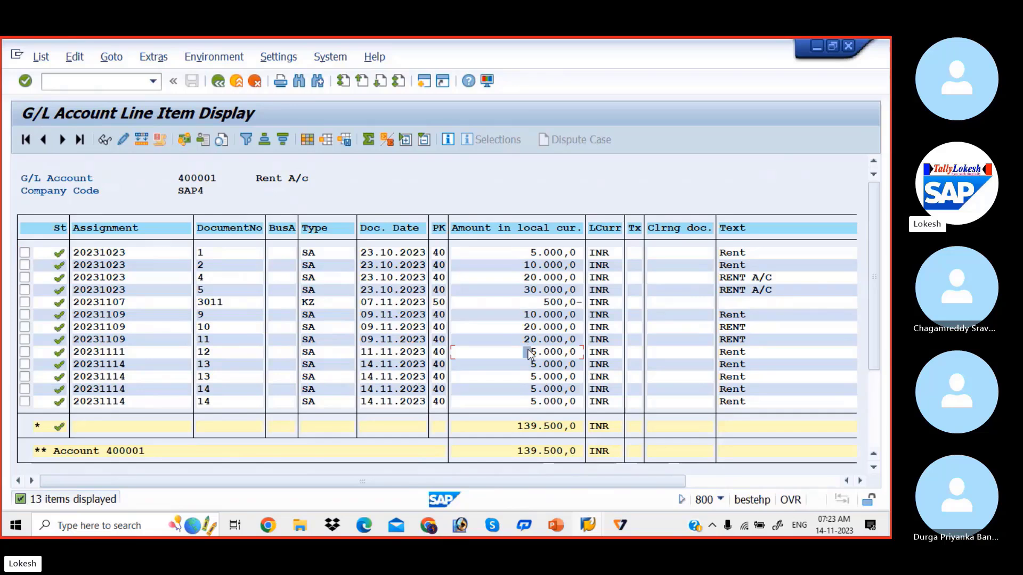
left_click(398, 365)
Switch to the PowerPoint presentation and highlight the transaction code for cost center reporting on the Configuration Steps slide.
key("alt+Tab")
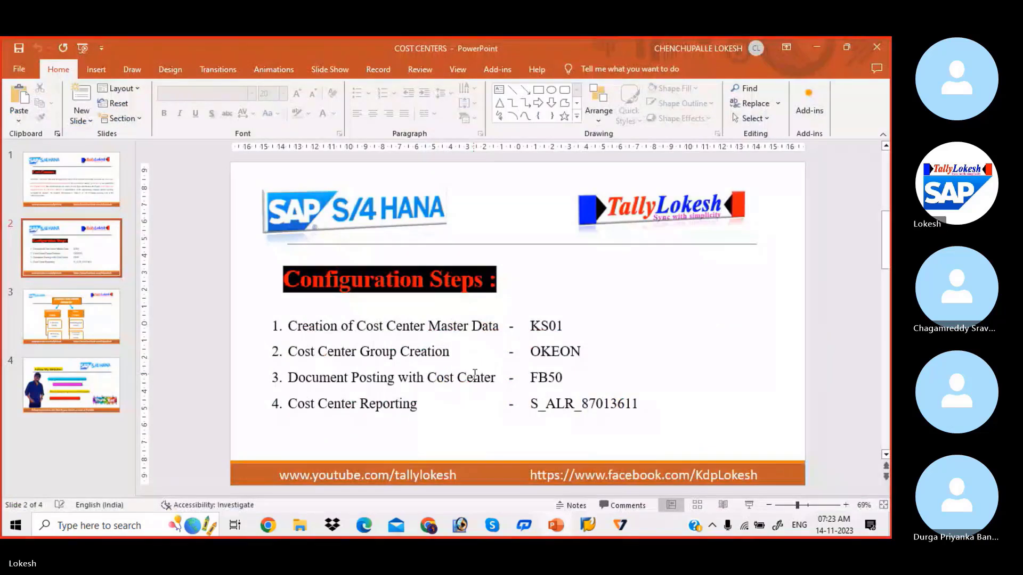
left_click(533, 403)
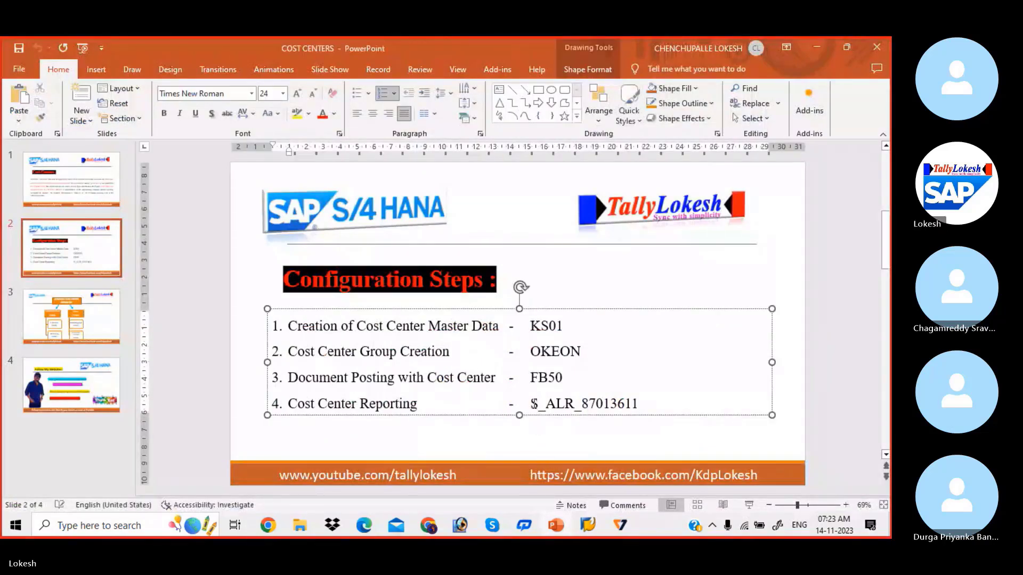
double_click(606, 402)
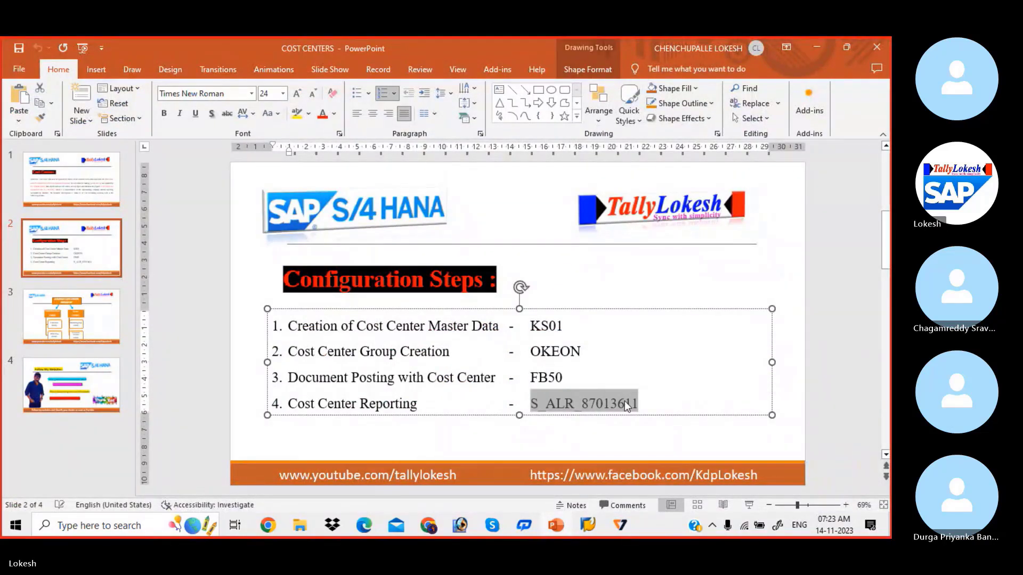
Switch to the SAP session displaying G/L account 400001 and run report S_ALR_87013611 for controlling area SAP4, periods 1 to 12 of 2023.
key("alt+Tab")
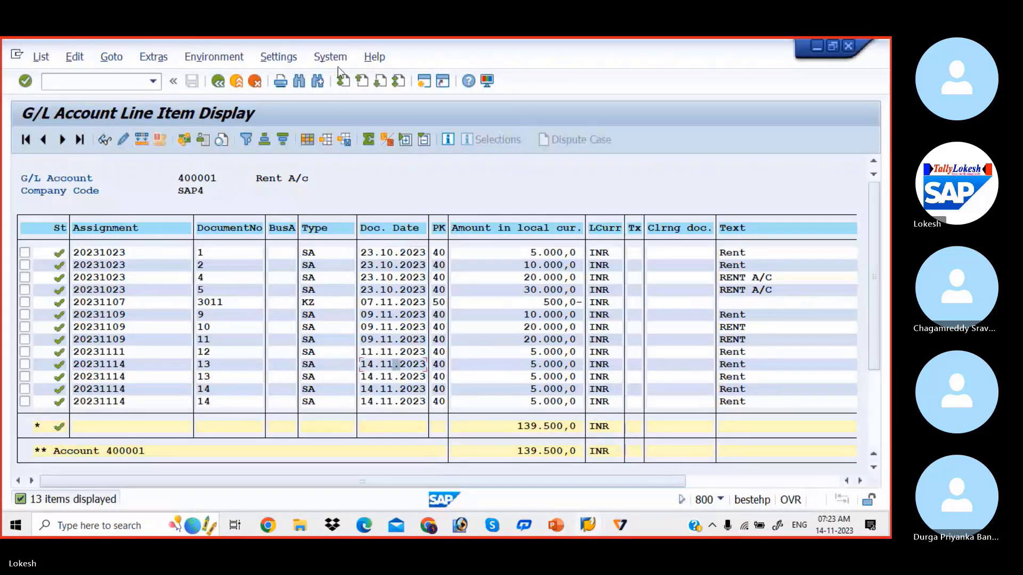
key("alt+Tab")
key("alt+Tab")
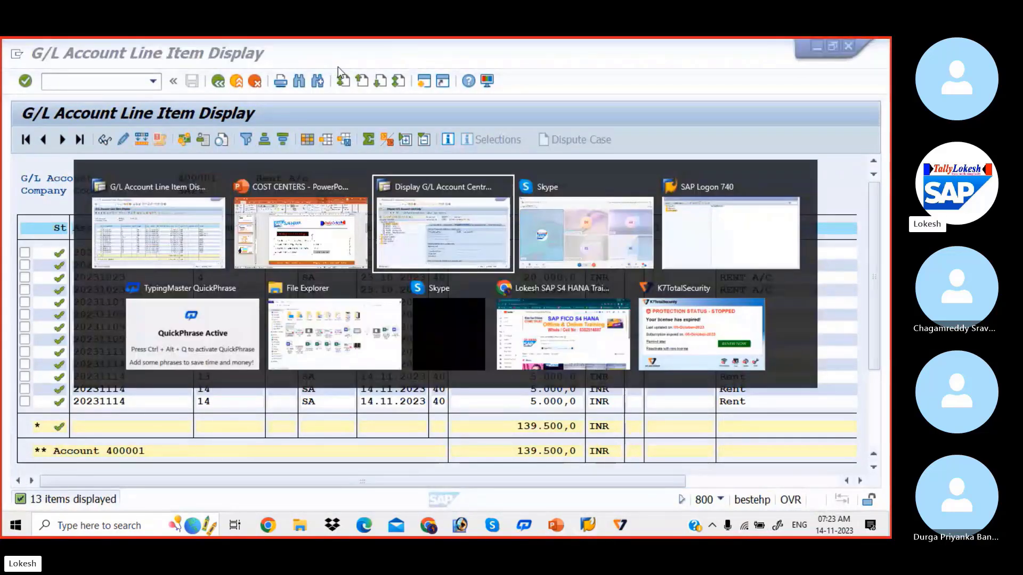
left_click(144, 87)
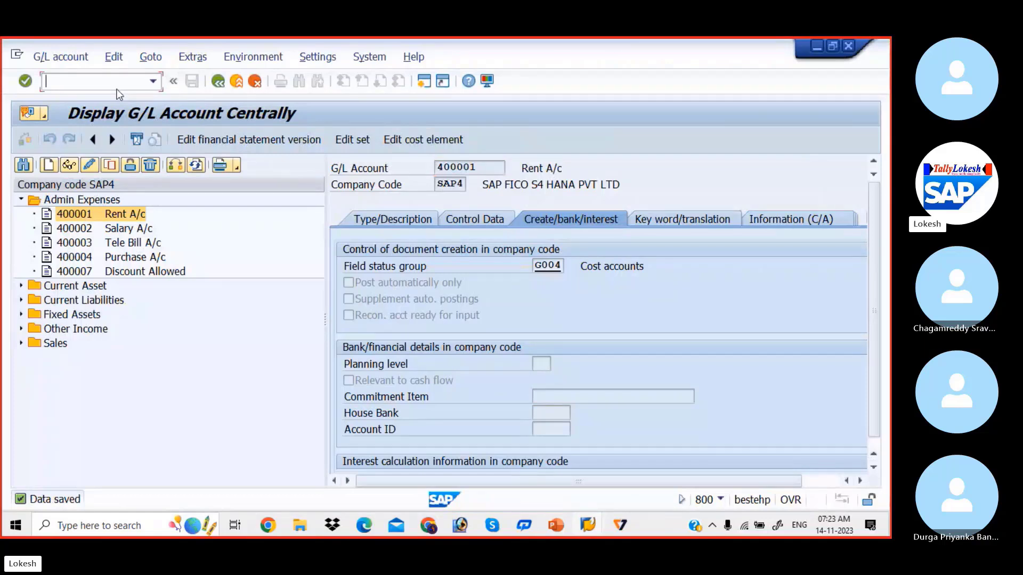
type("/NS_ALR_87013611")
key("Return")
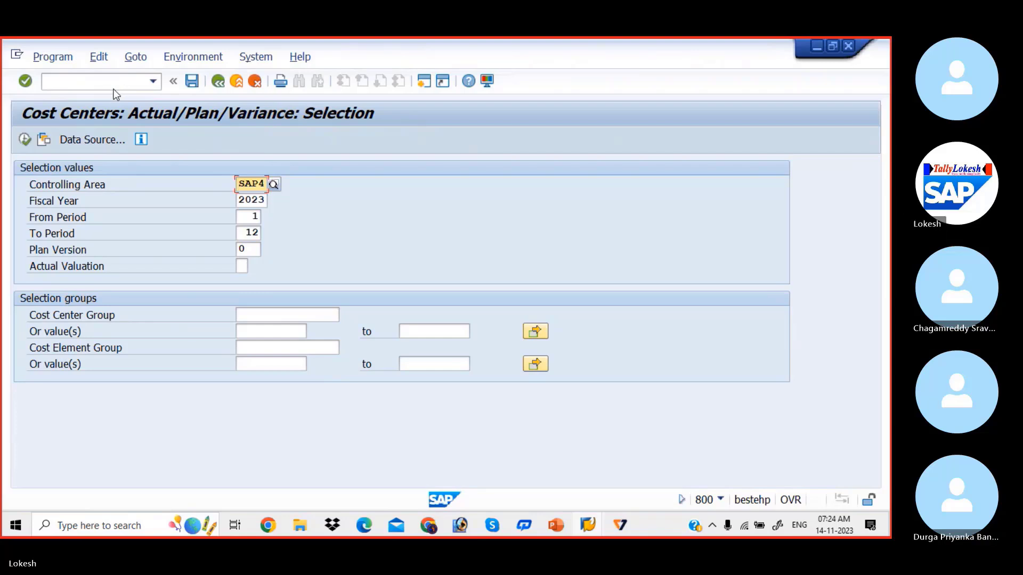
left_click(25, 141)
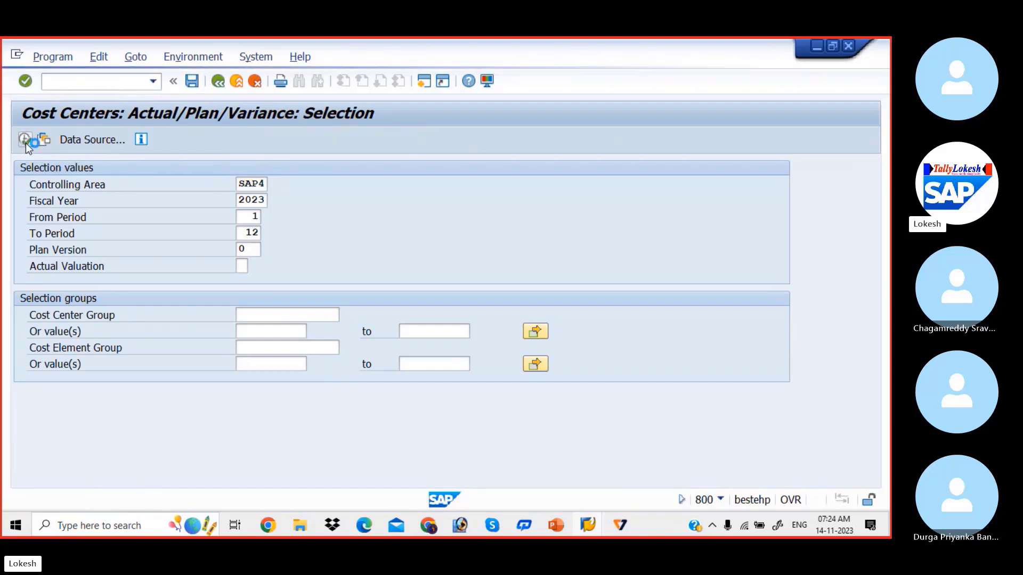
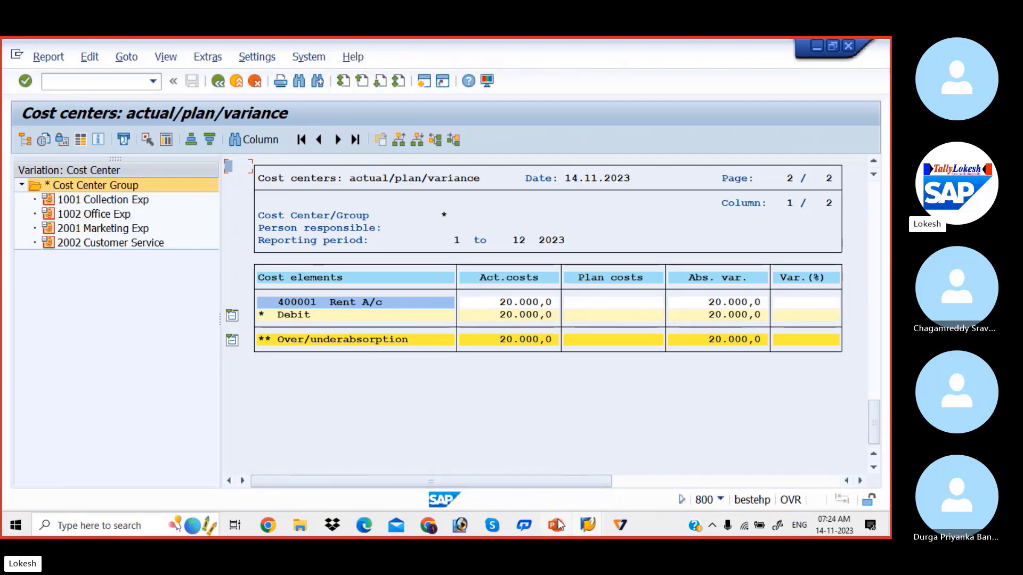
Switch to the PowerPoint presentation and go back to the Cost Centers definition slide.
mouse_move(559, 524)
left_click(575, 484)
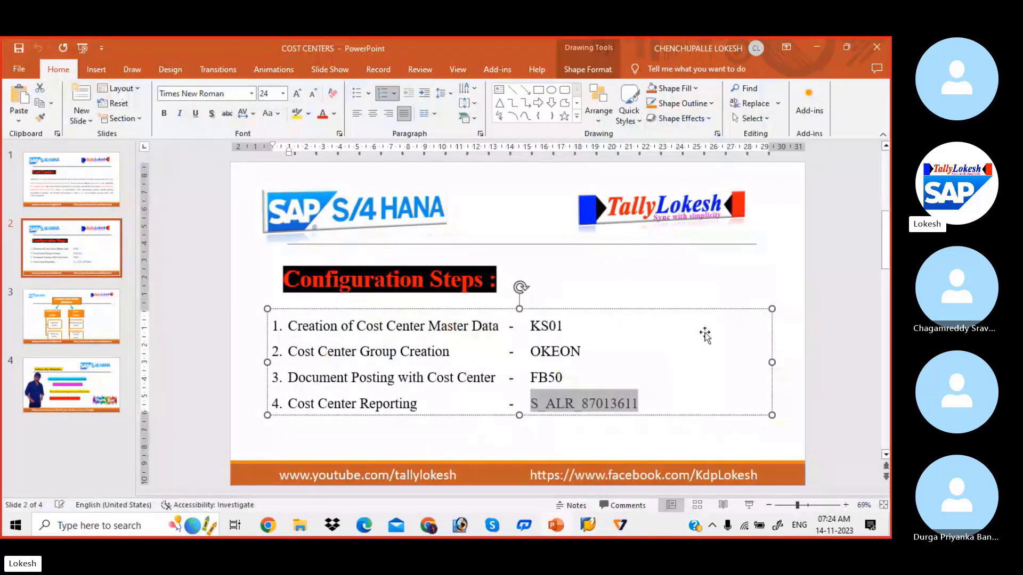
left_click(785, 288)
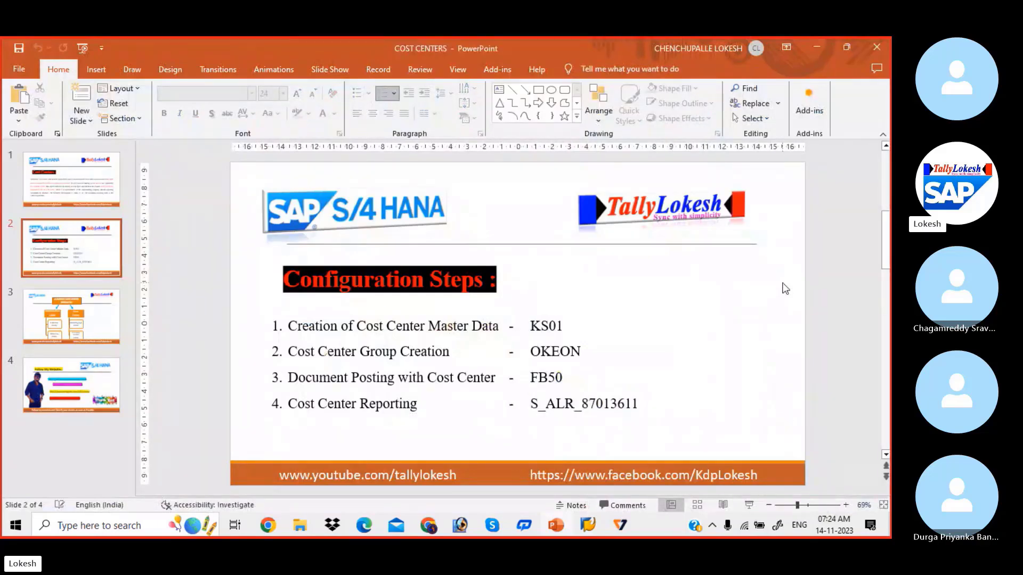
key("Page_Up")
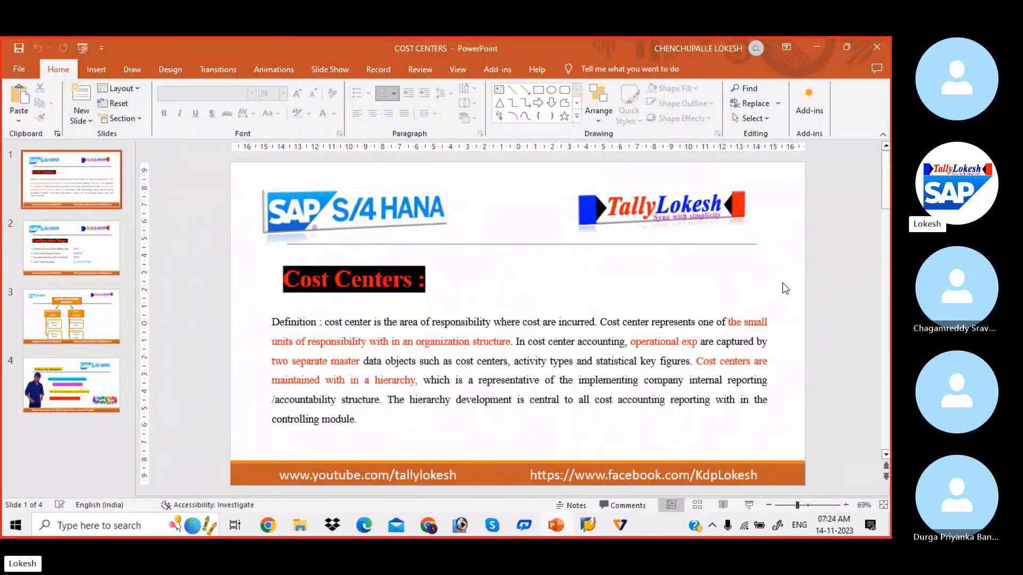